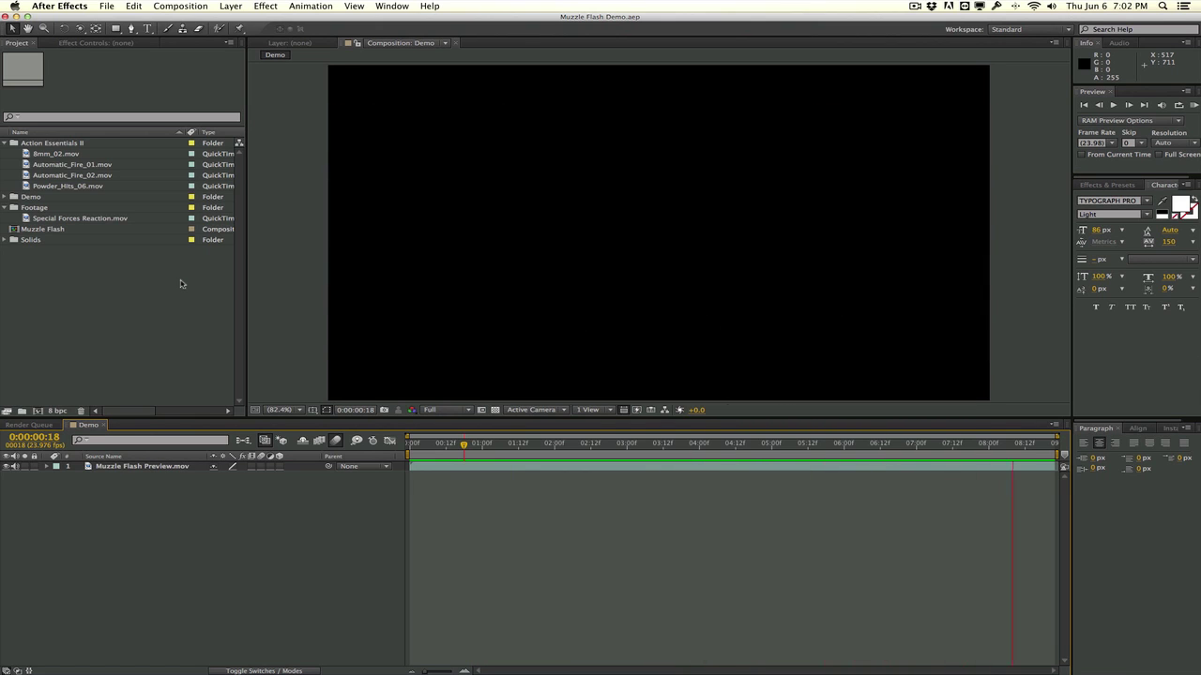
# Examine the muzzle flashes in the finished Demo composition by scrubbing between about 0:00:00:13 and 0:00:00:19
pyautogui.press('space')
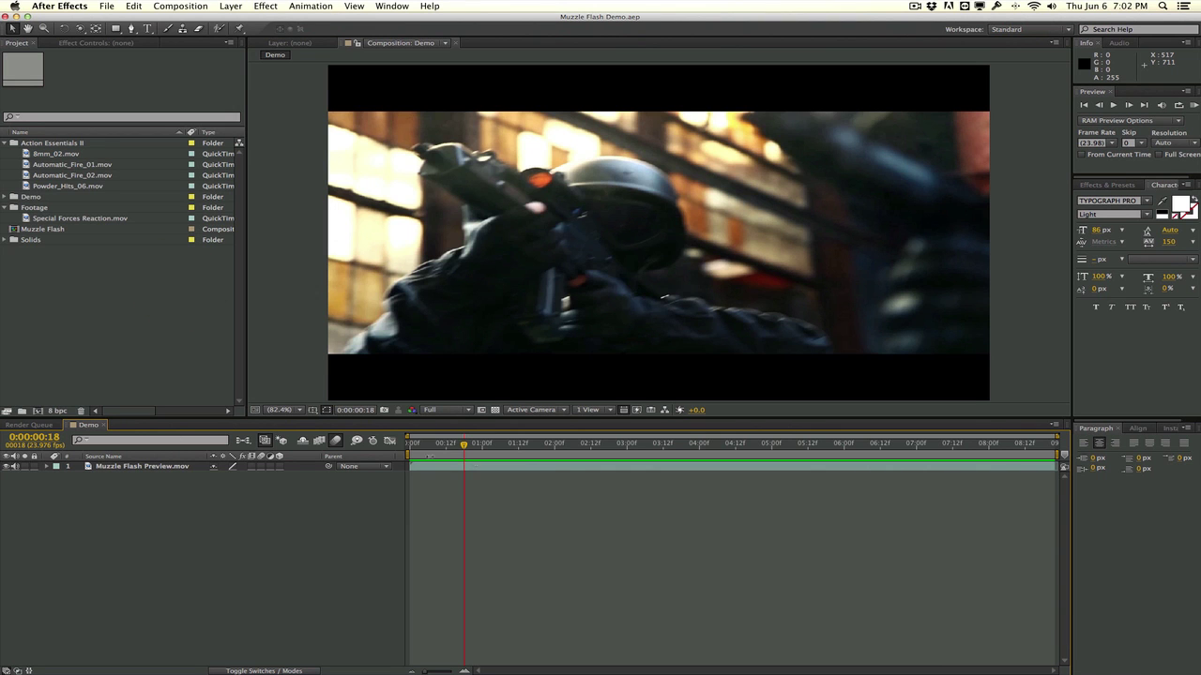
pyautogui.moveTo(462, 443)
pyautogui.mouseDown()
pyautogui.moveTo(445, 443)
pyautogui.moveTo(467, 446)
pyautogui.mouseUp()
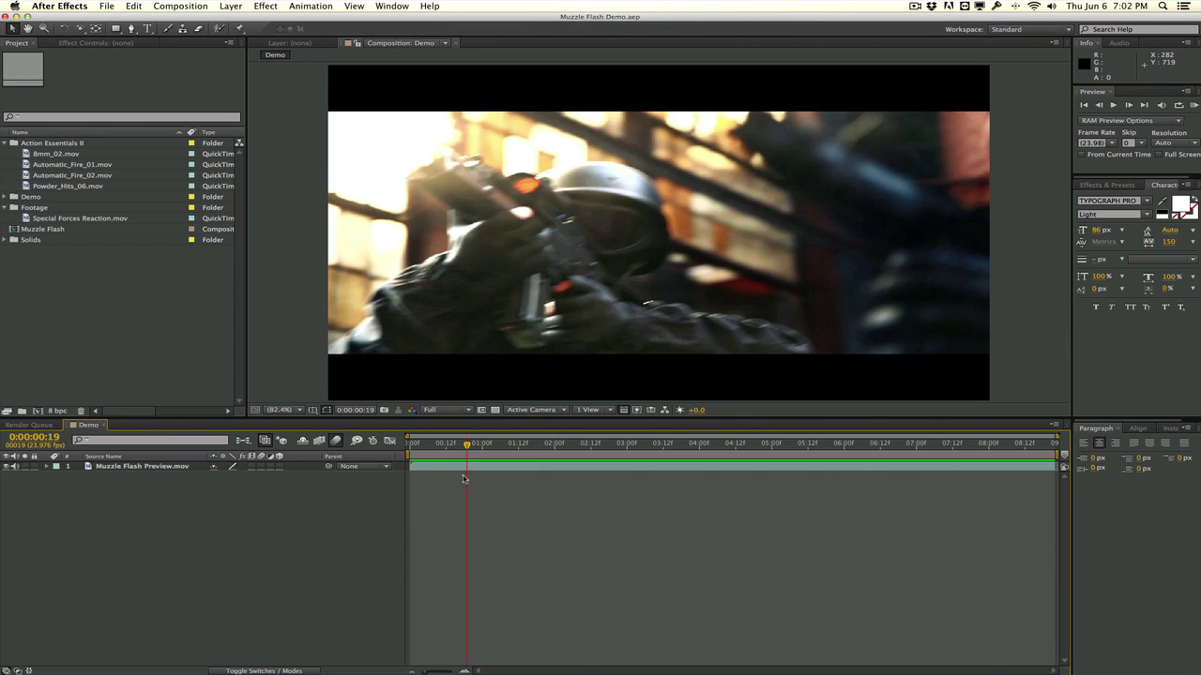
pyautogui.click(469, 286)
pyautogui.click(478, 443)
pyautogui.moveTo(478, 444); pyautogui.dragTo(449, 444)
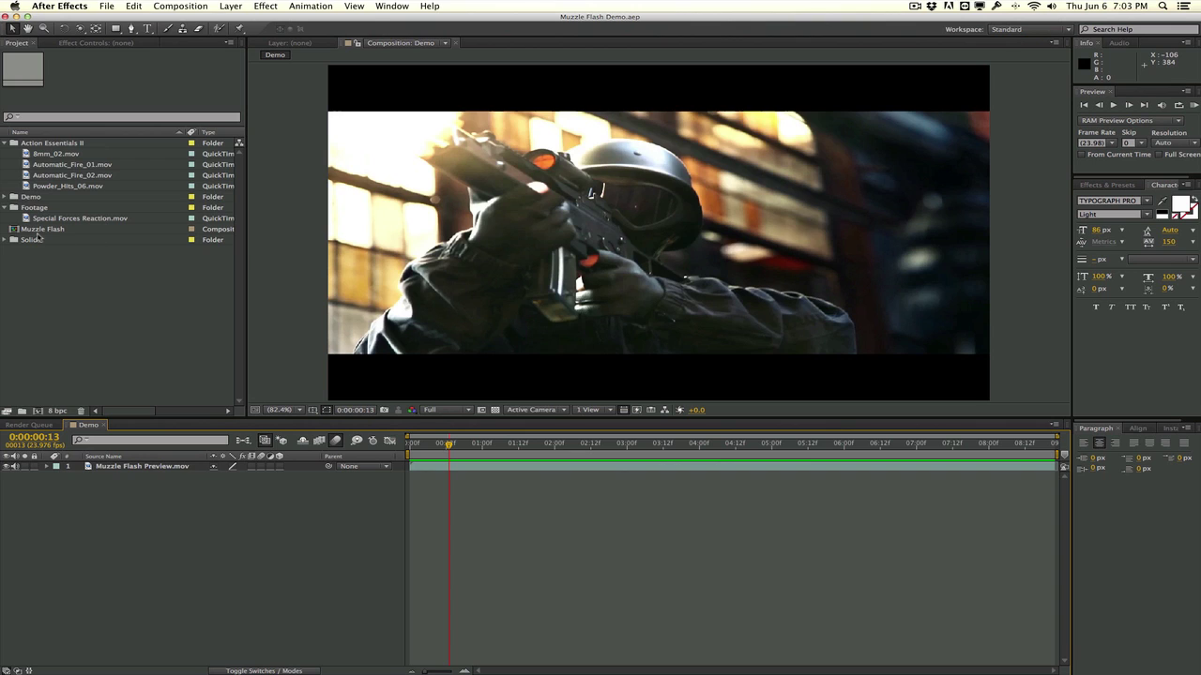
# Create a composition from Special Forces Reaction.mov and rename it Muzzle Flash Tutorial
pyautogui.click(83, 217)
pyautogui.moveTo(83, 217); pyautogui.dragTo(21, 412)
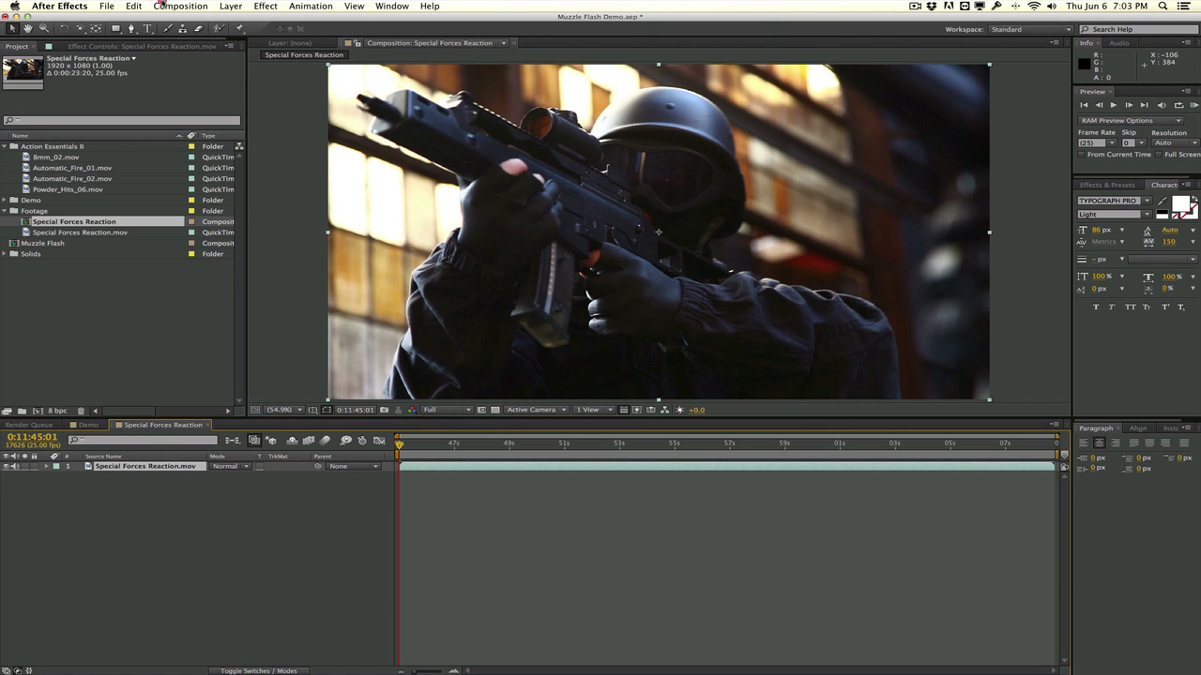
pyautogui.click(180, 6)
pyautogui.click(215, 35)
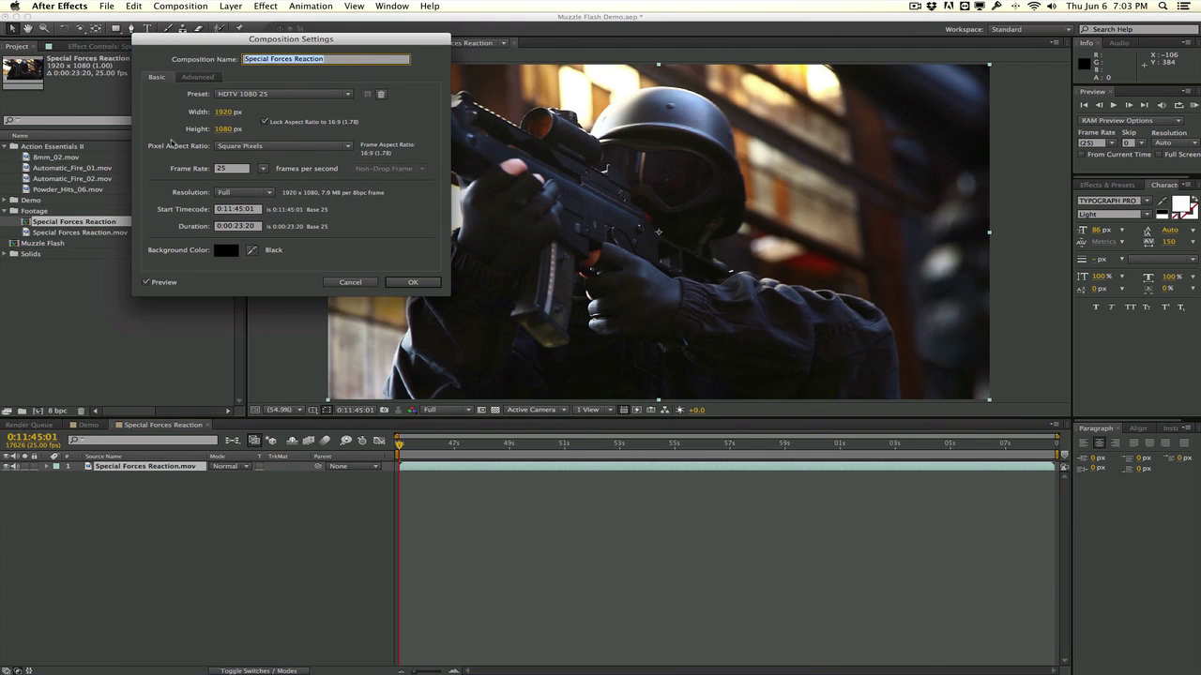
pyautogui.write('Muzzle Flas')
pyautogui.write('h Demo')
pyautogui.press('Return')
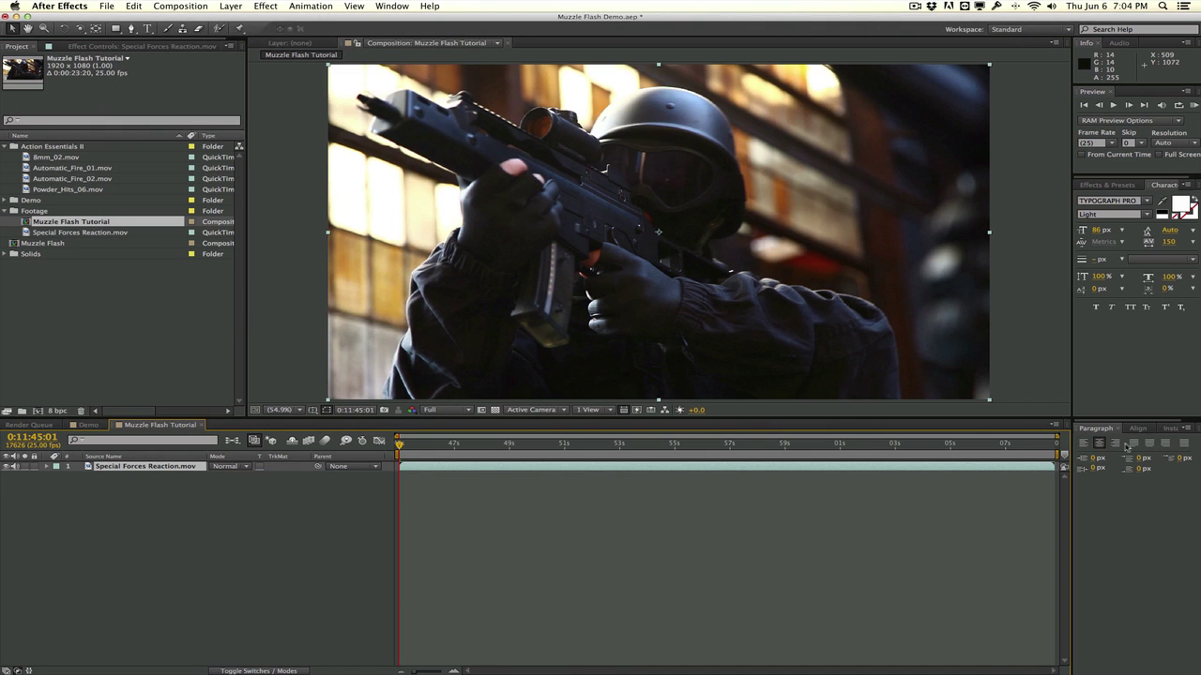
# Shorten the work area to end just past 47s and scrub through the footage to 0:11:45:13
pyautogui.moveTo(1058, 455); pyautogui.dragTo(499, 480)
pyautogui.moveTo(400, 443); pyautogui.dragTo(468, 462)
pyautogui.moveTo(420, 670); pyautogui.dragTo(433, 671)
pyautogui.moveTo(464, 448); pyautogui.dragTo(439, 443)
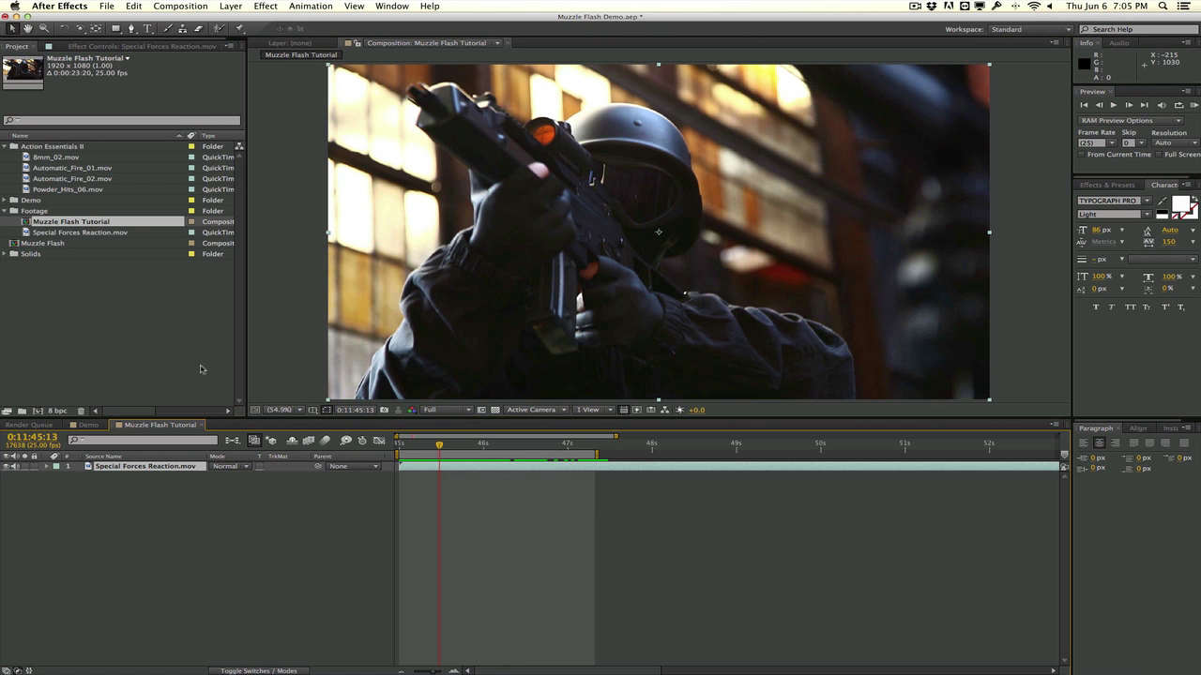
# Switch to Chrome and view the Action Essentials 2 product page and the Red Giant Muzzle Flashes preset page
pyautogui.press('super+Tab')
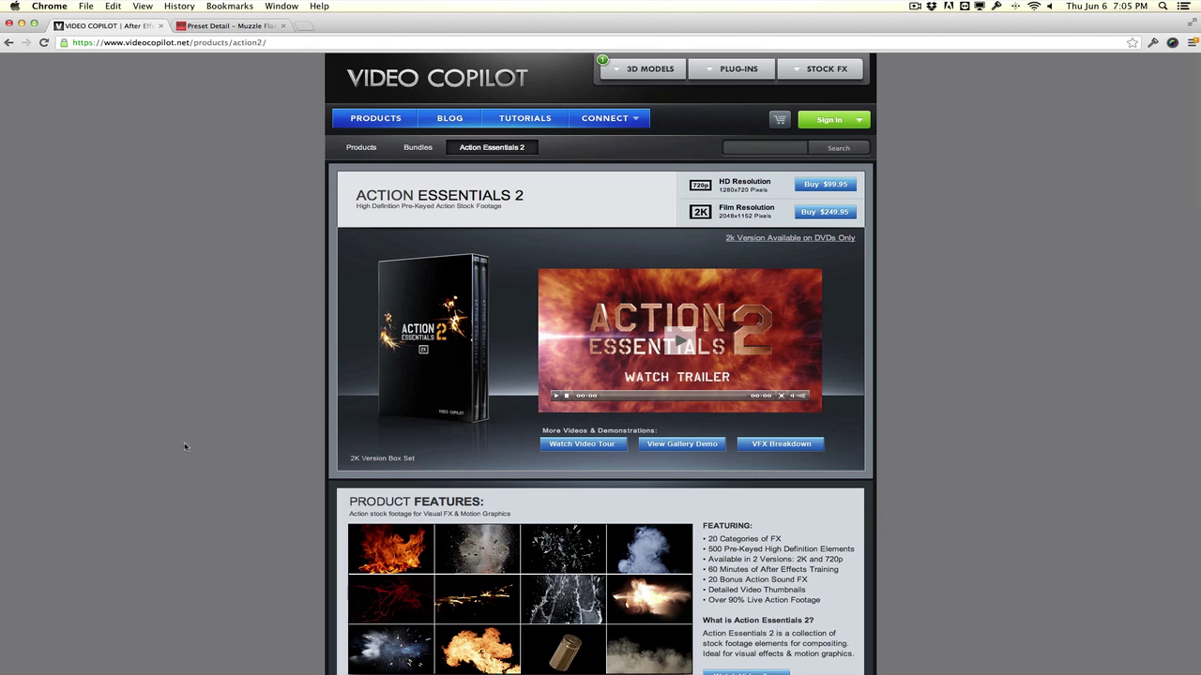
pyautogui.scroll(-3, 185, 447)
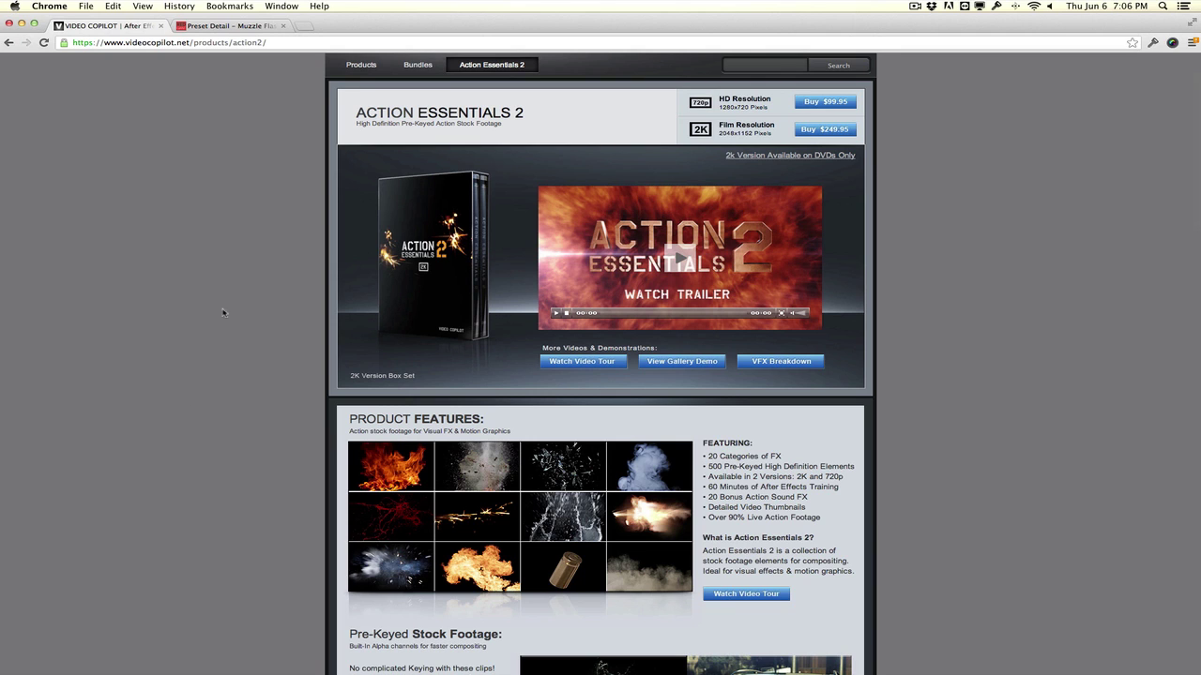
pyautogui.click(264, 26)
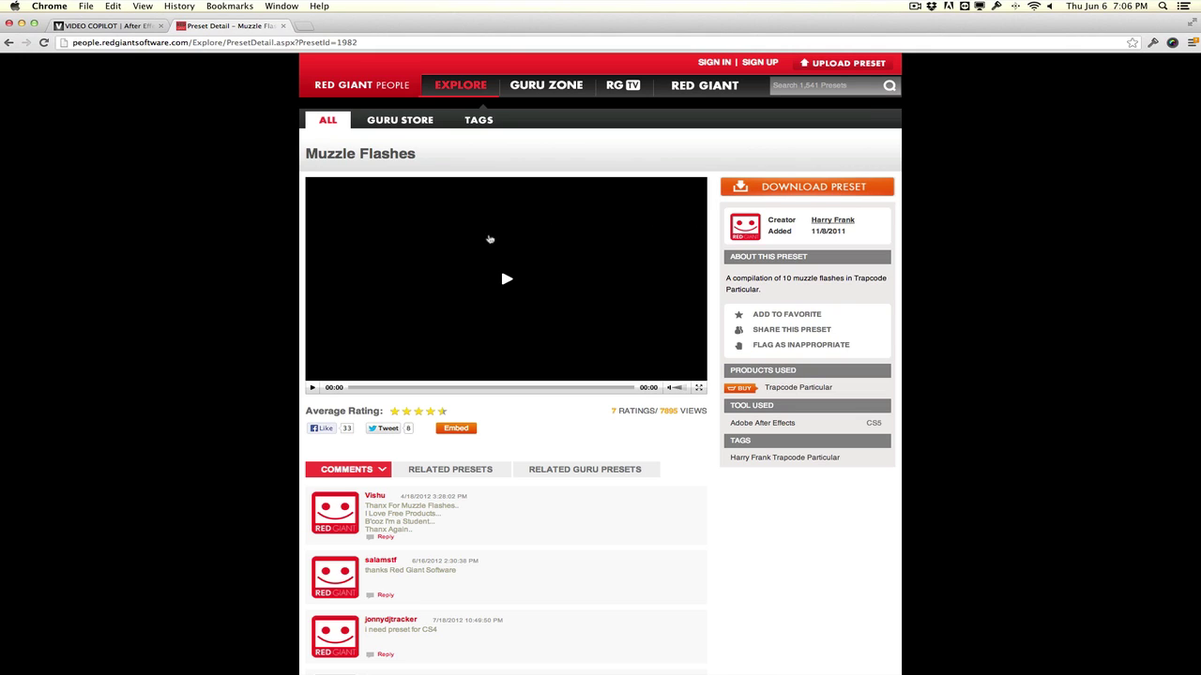
pyautogui.click(490, 298)
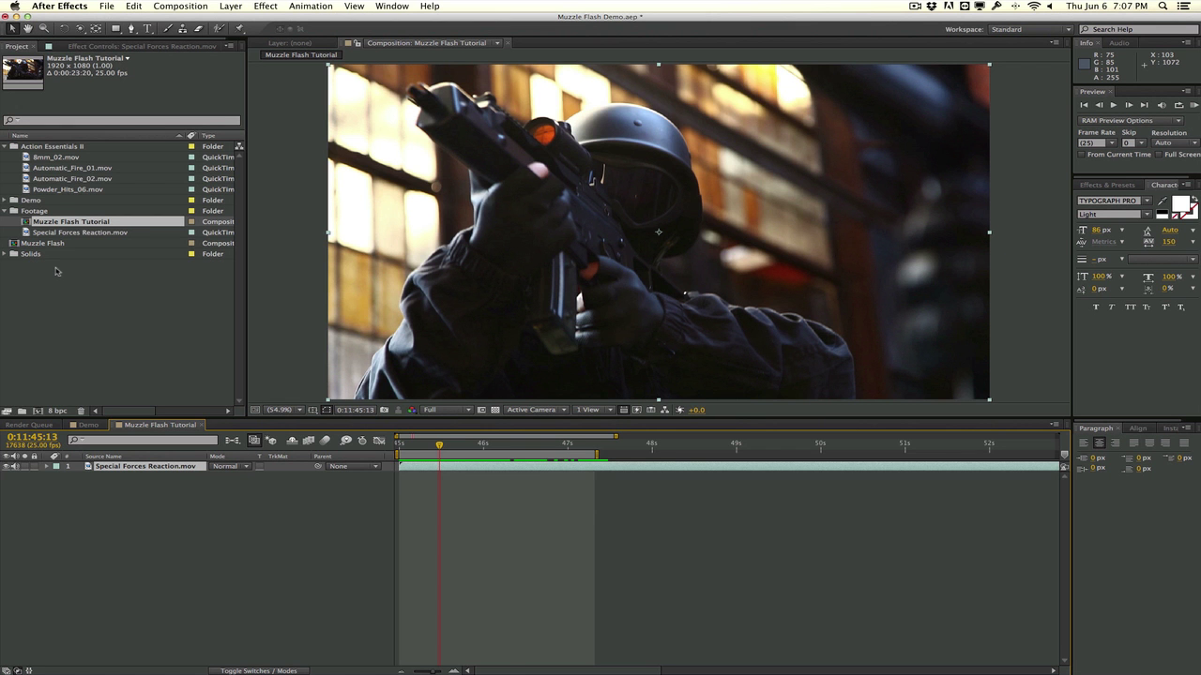
# Back in After Effects, examine the stock clips in the Action Essentials II folder, ending on Automatic_Fire_01.mov
pyautogui.click(65, 170)
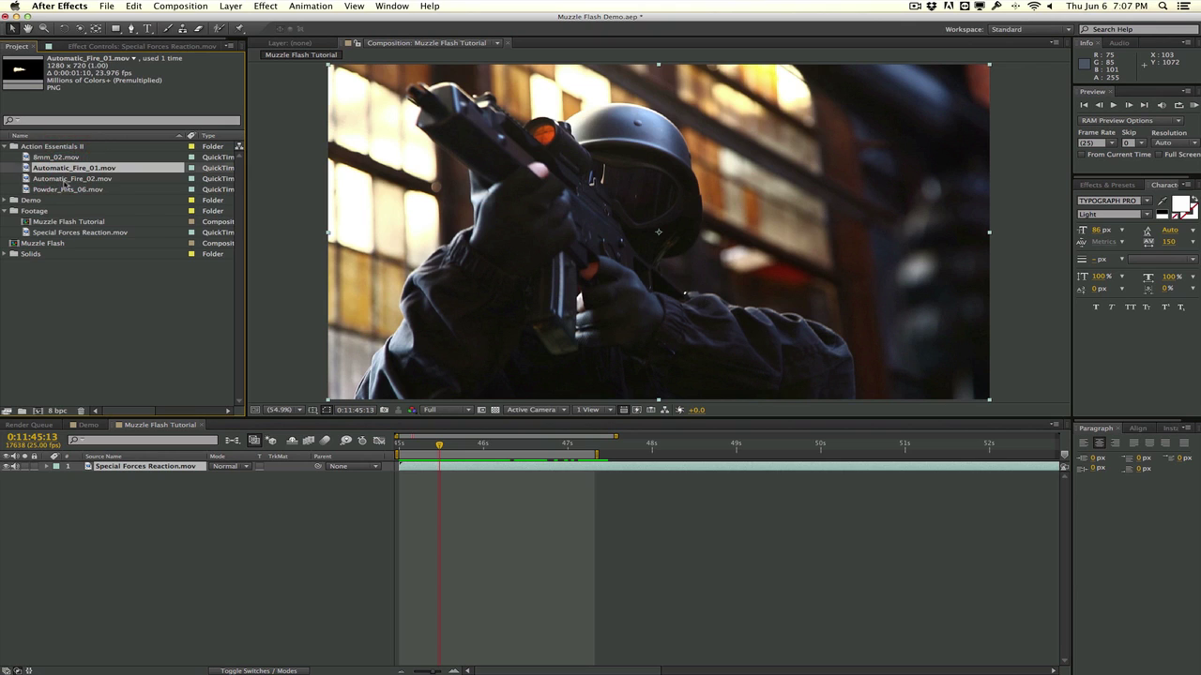
pyautogui.click(65, 179)
pyautogui.click(68, 190)
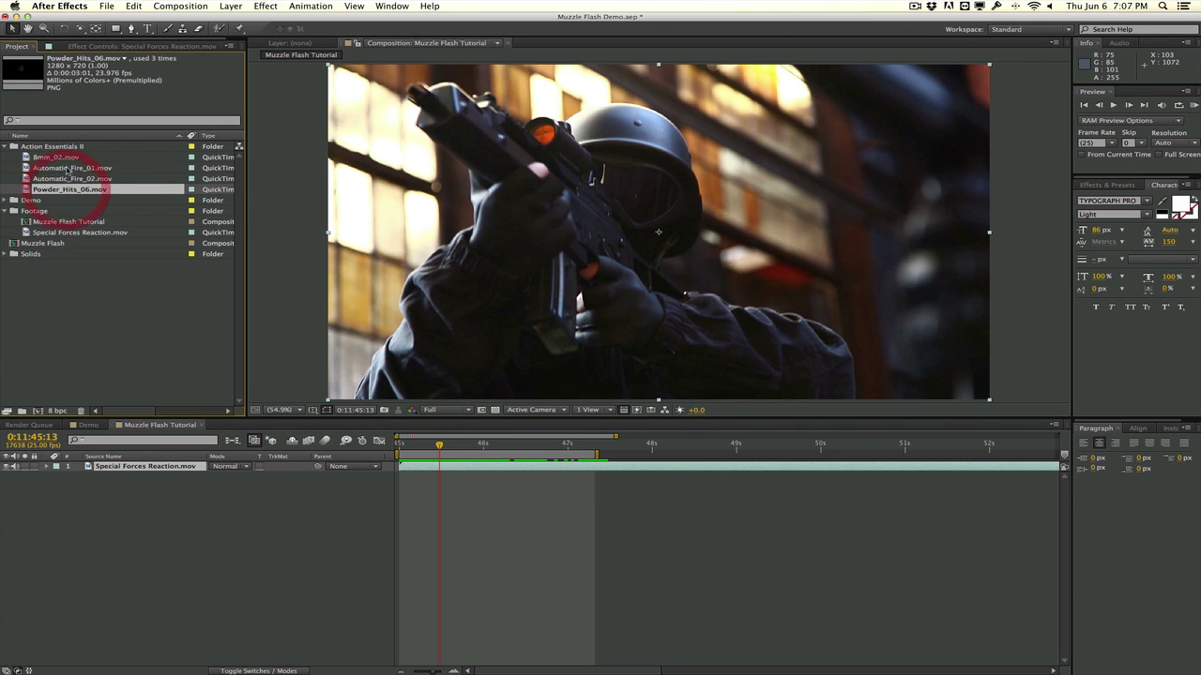
pyautogui.click(66, 158)
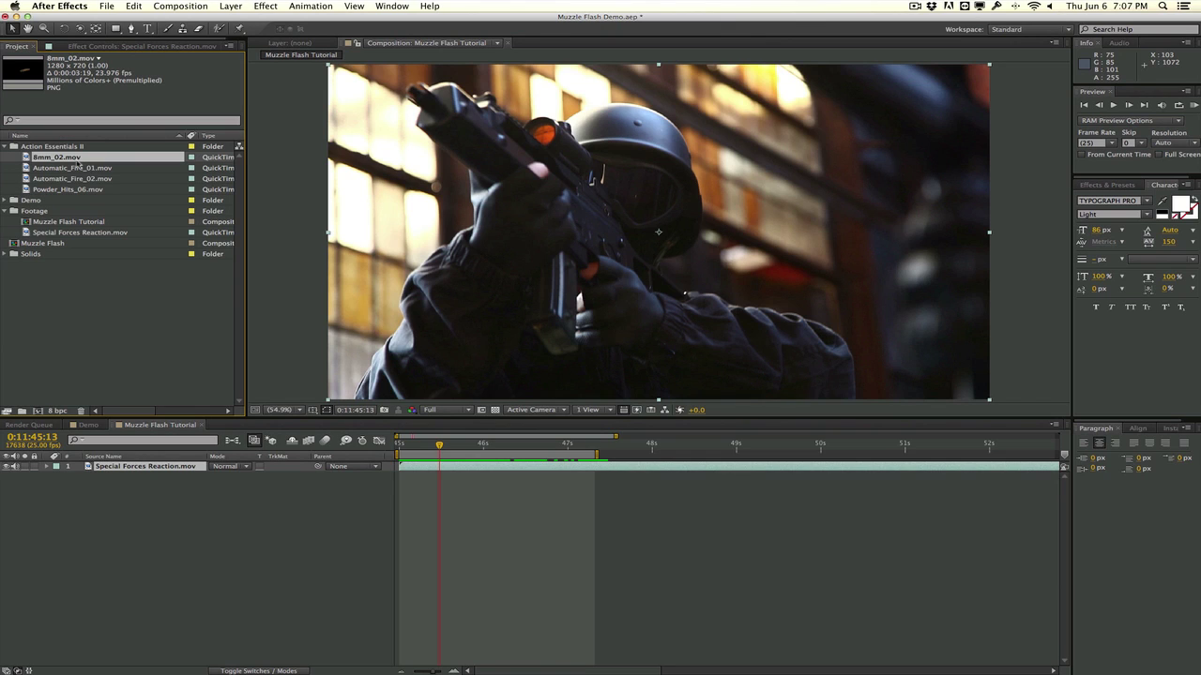
pyautogui.click(81, 169)
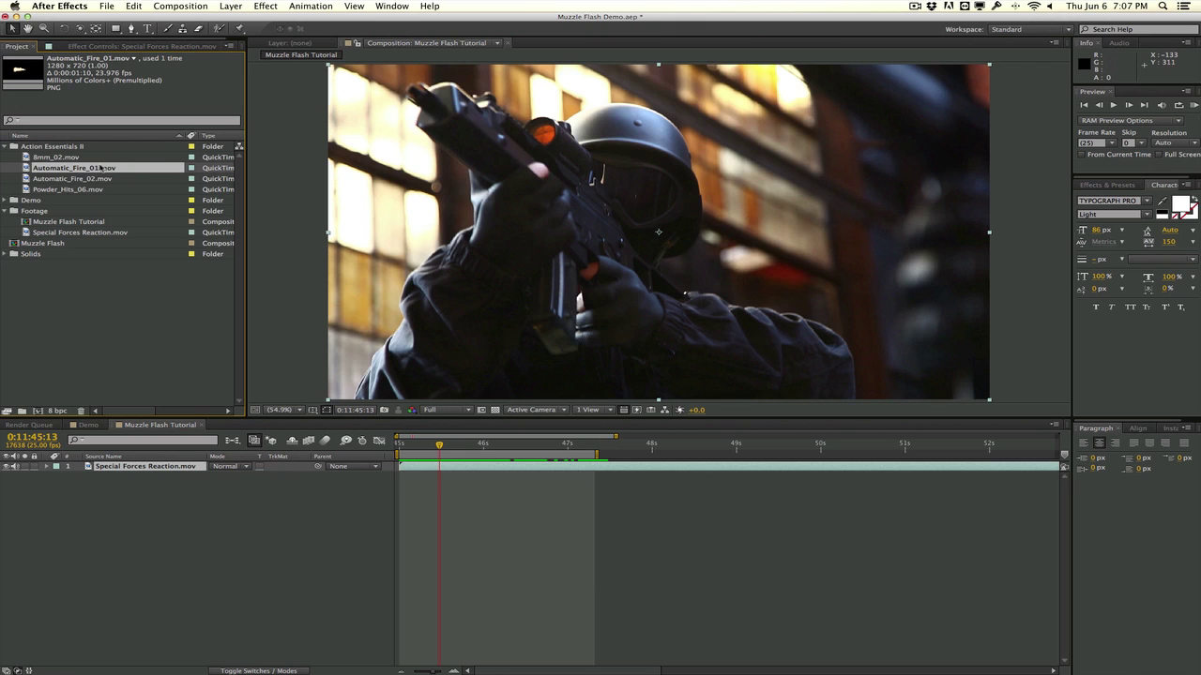
# Place Automatic_Fire_01.mov above the soldier footage and scale it to 147% at a frame where the flash shows
pyautogui.moveTo(101, 168); pyautogui.dragTo(107, 464)
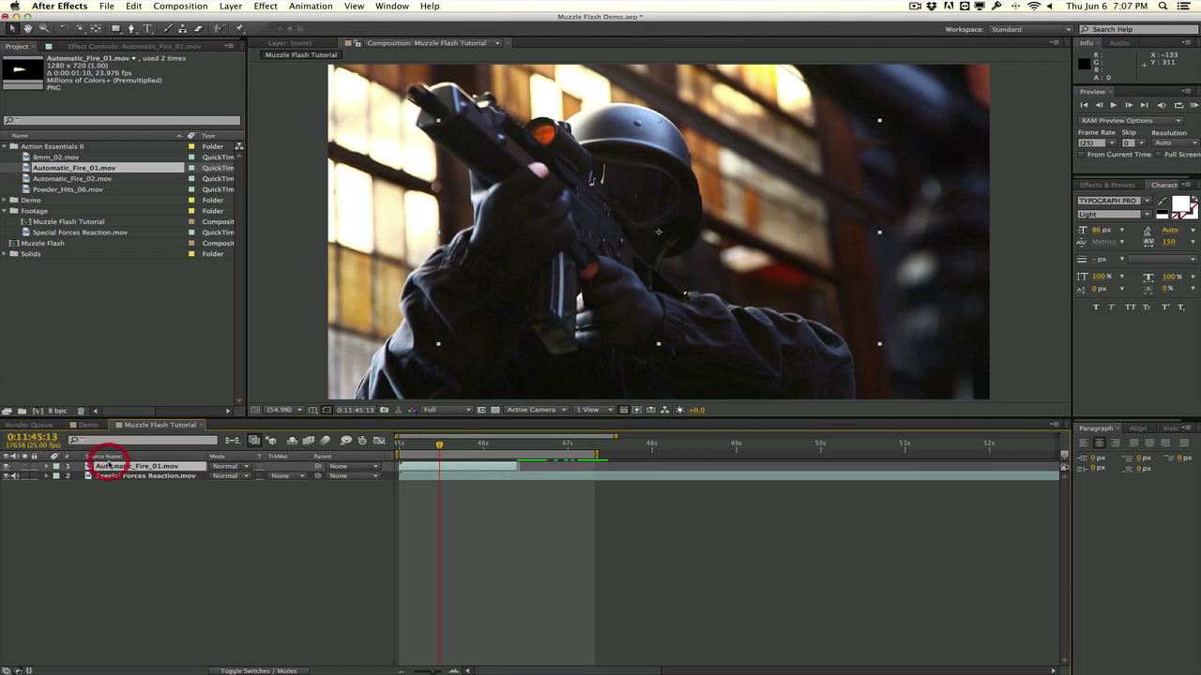
pyautogui.moveTo(414, 447); pyautogui.dragTo(442, 446)
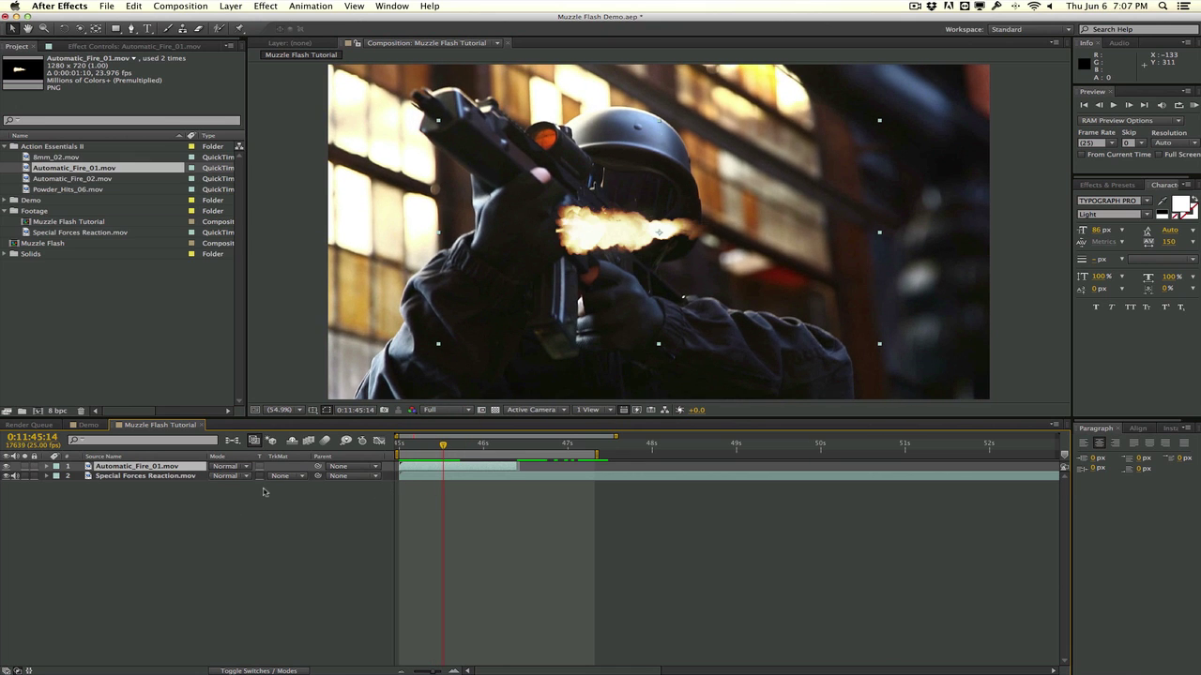
pyautogui.press('s')
pyautogui.moveTo(232, 476); pyautogui.dragTo(262, 478)
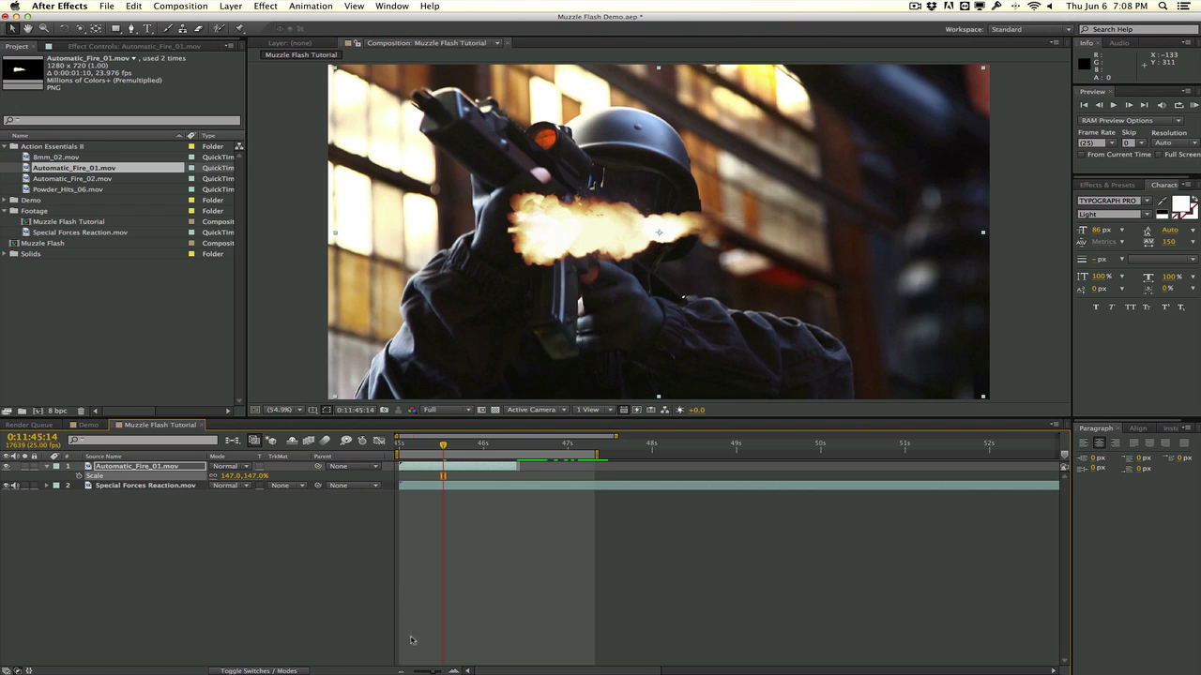
# Step frame by frame from 0:11:45:01 to 0:11:46:00, marking each flash frame on the Automatic_Fire_01 layer with a layer marker
pyautogui.moveTo(428, 672); pyautogui.dragTo(439, 672)
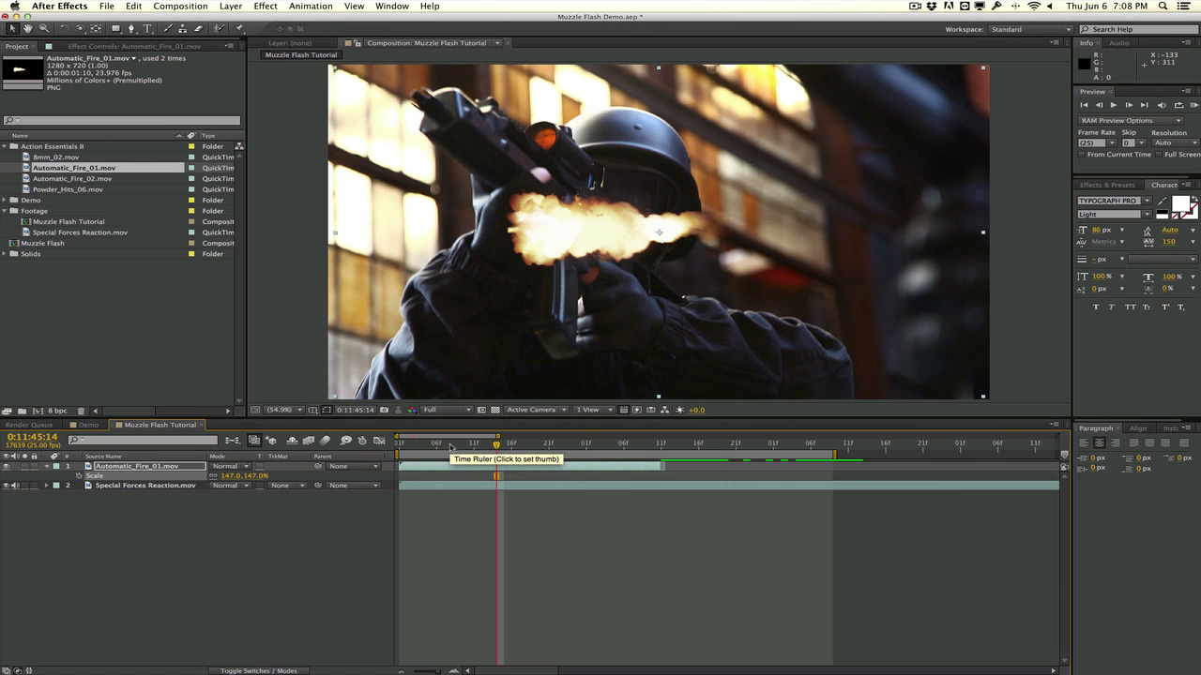
pyautogui.moveTo(450, 447); pyautogui.dragTo(399, 444)
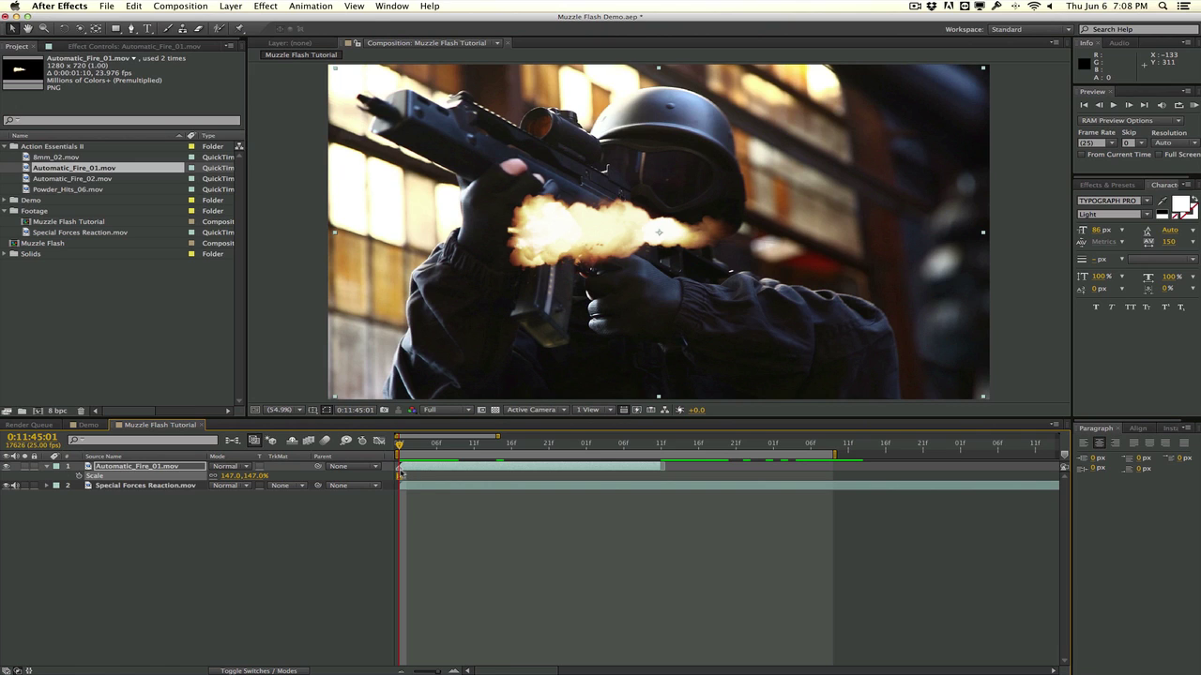
pyautogui.press('pagedown')
pyautogui.press('pagedown')
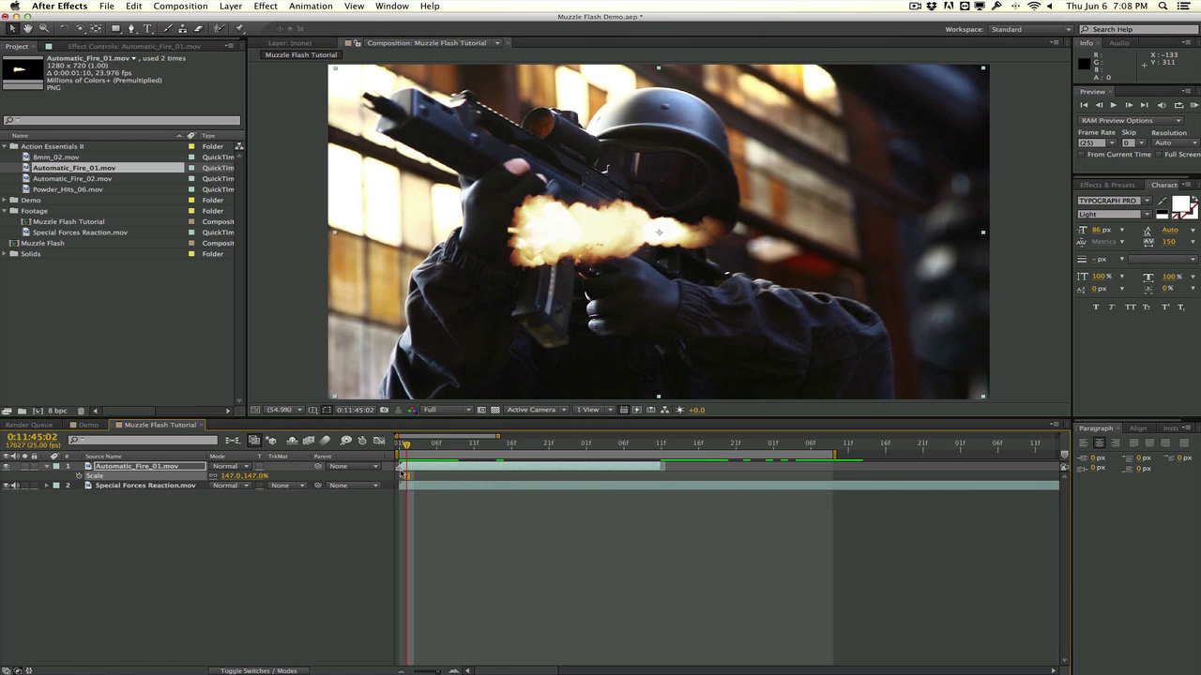
pyautogui.press('pagedown')
pyautogui.press('pagedown')
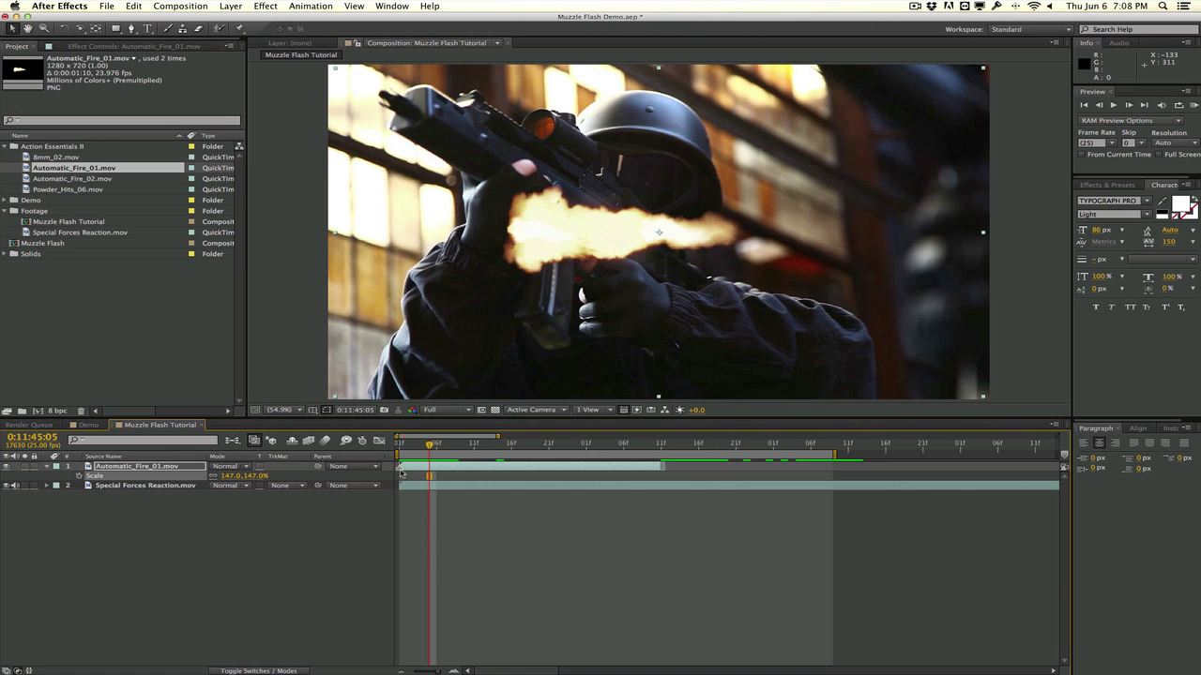
pyautogui.press('pagedown')
pyautogui.press('pagedown')
pyautogui.press('pagedown')
pyautogui.press('pagedown')
pyautogui.press('pagedown')
pyautogui.press('pagedown')
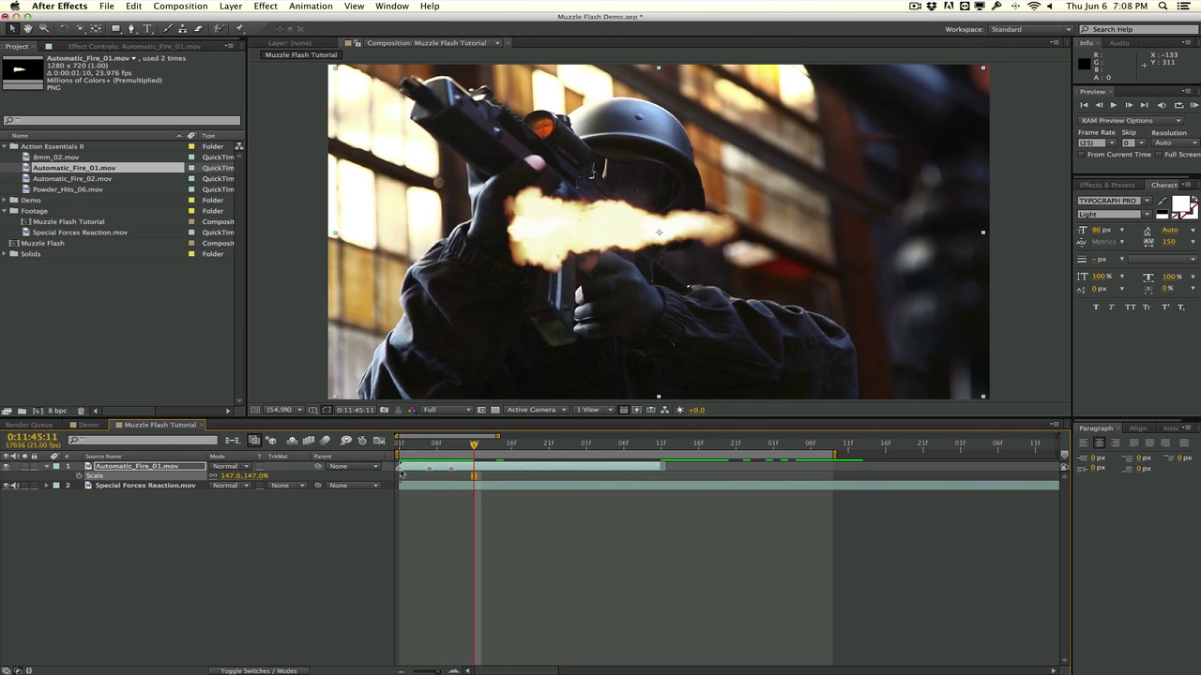
pyautogui.press('pagedown')
pyautogui.press('pagedown')
pyautogui.press('pagedown')
pyautogui.press('pagedown')
pyautogui.press('pagedown')
pyautogui.press('pagedown')
pyautogui.press('pagedown')
pyautogui.press('pagedown')
pyautogui.press('pagedown')
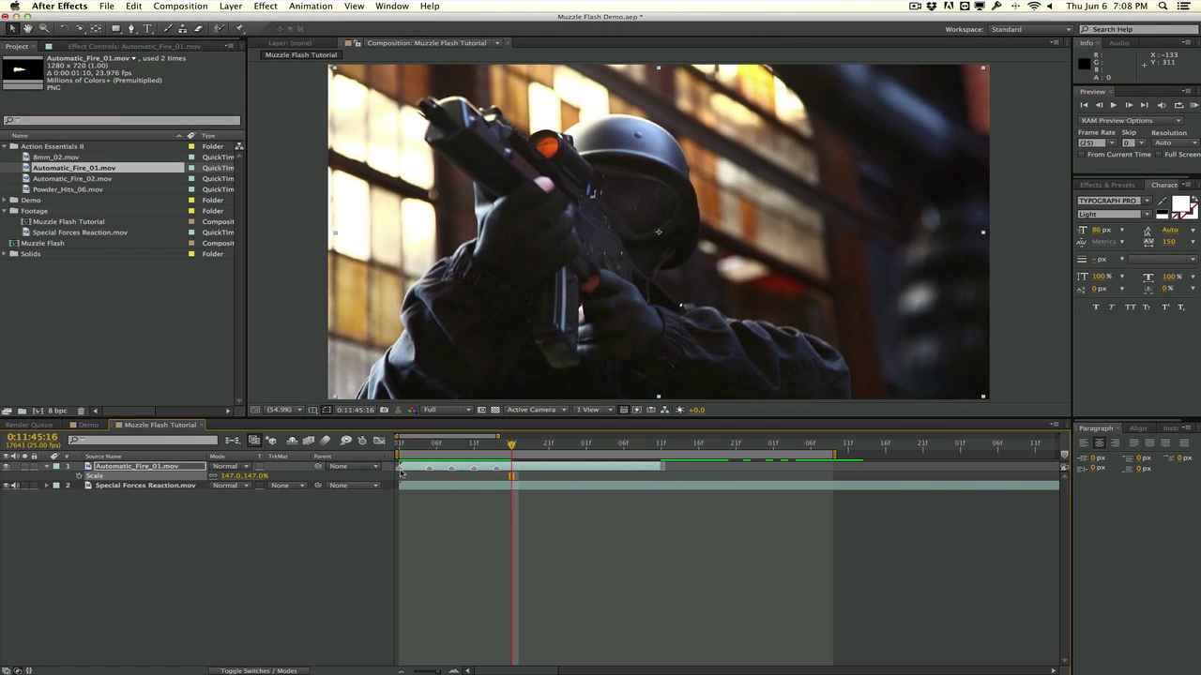
pyautogui.press('pagedown')
pyautogui.press('pagedown')
pyautogui.press('pagedown')
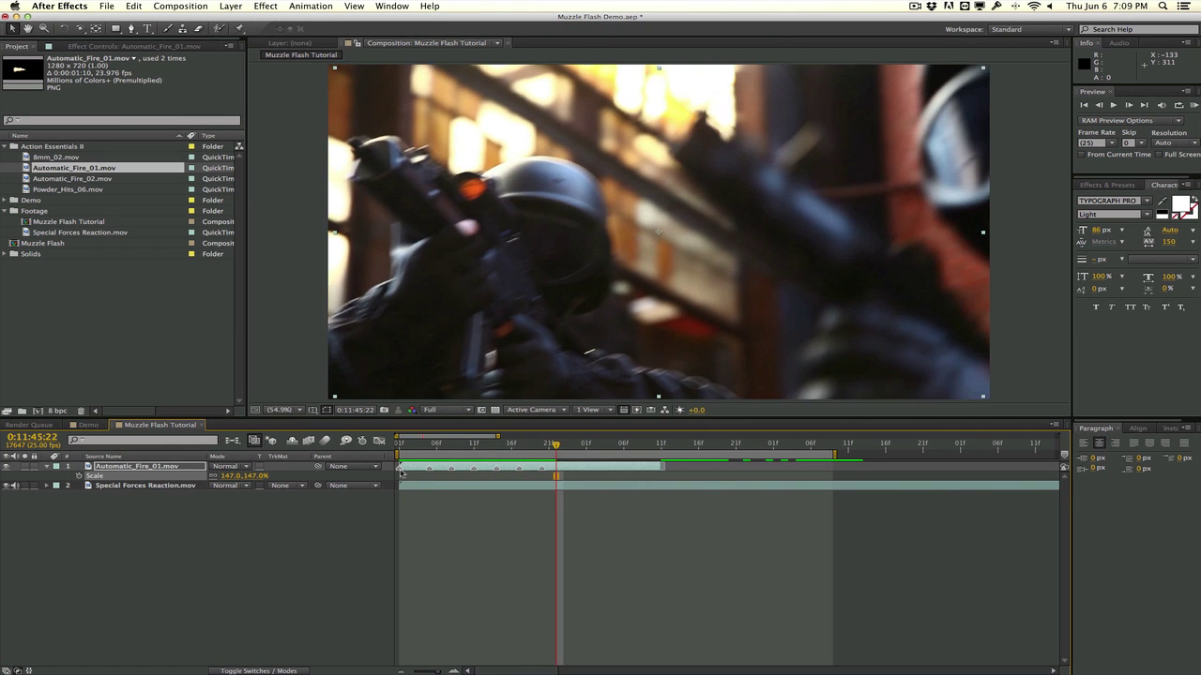
pyautogui.press('pagedown')
pyautogui.press('pagedown')
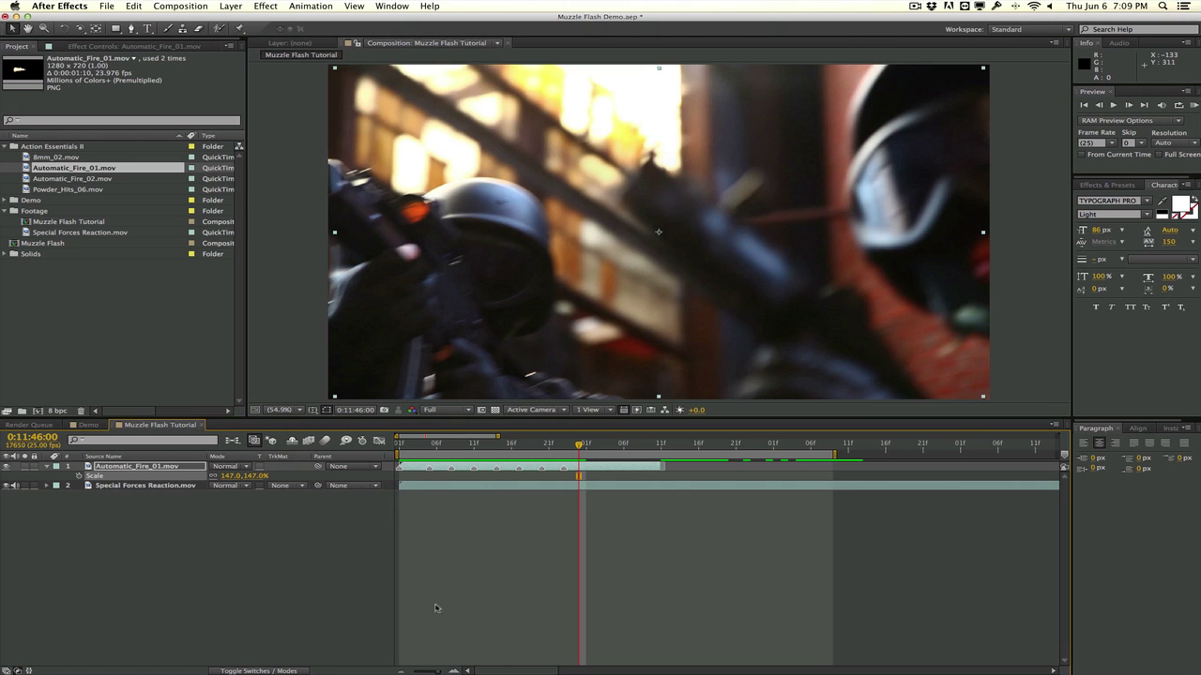
# Trim the end of the Automatic_Fire_01 layer just after its last flash marker and return to 0:11:45:01
pyautogui.moveTo(437, 671); pyautogui.dragTo(429, 671)
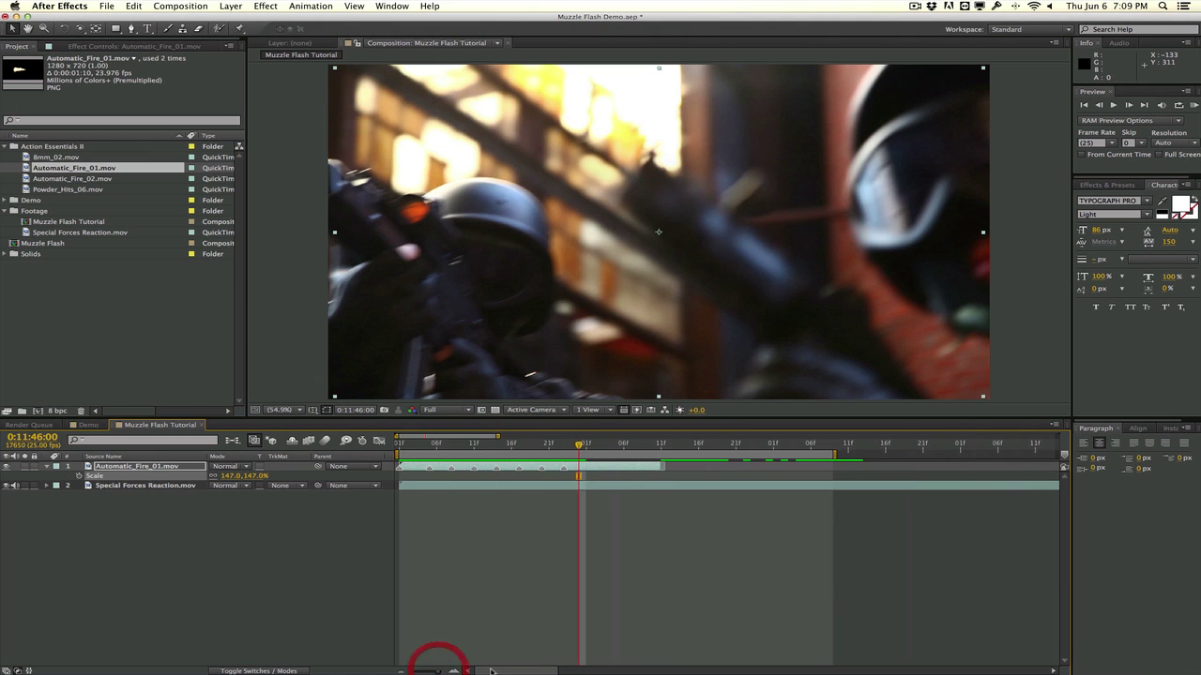
pyautogui.moveTo(469, 449); pyautogui.dragTo(377, 463)
pyautogui.hotkey('alt', ']')
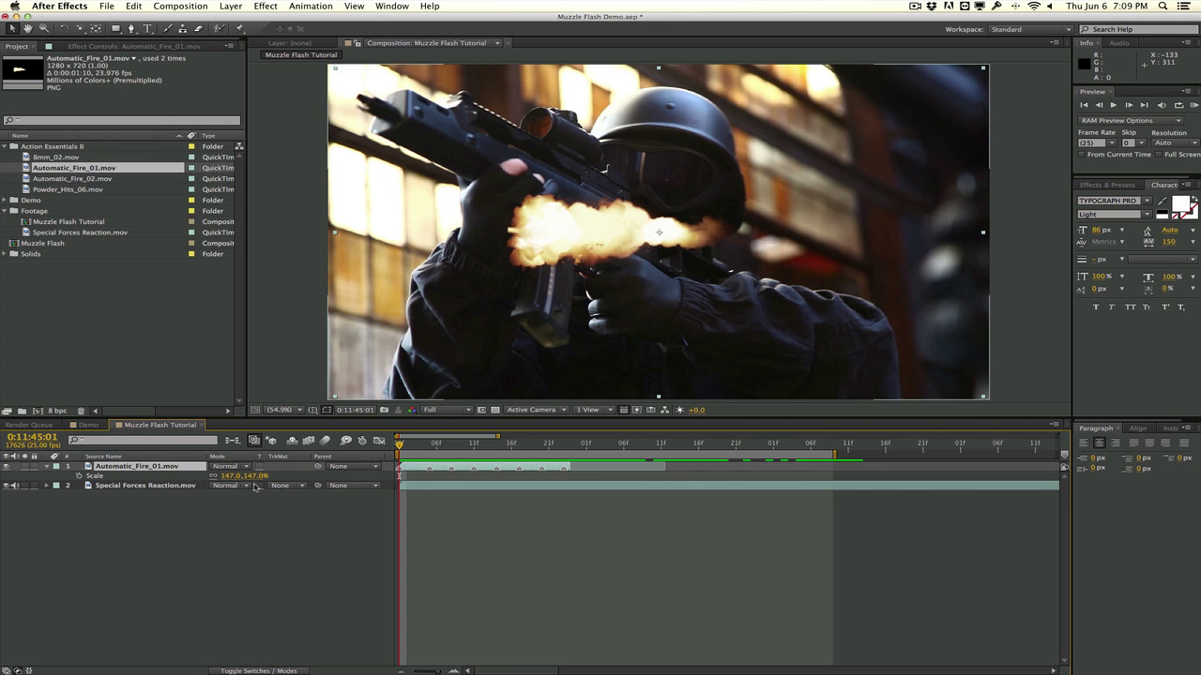
# Rotate the Automatic_Fire_01 layer to -161° and move the flash onto the tip of the gun barrel
pyautogui.press('r')
pyautogui.moveTo(226, 477); pyautogui.dragTo(145, 488)
pyautogui.moveTo(707, 310); pyautogui.dragTo(446, 192)
pyautogui.moveTo(236, 476); pyautogui.dragTo(229, 476)
pyautogui.moveTo(516, 173); pyautogui.dragTo(373, 119)
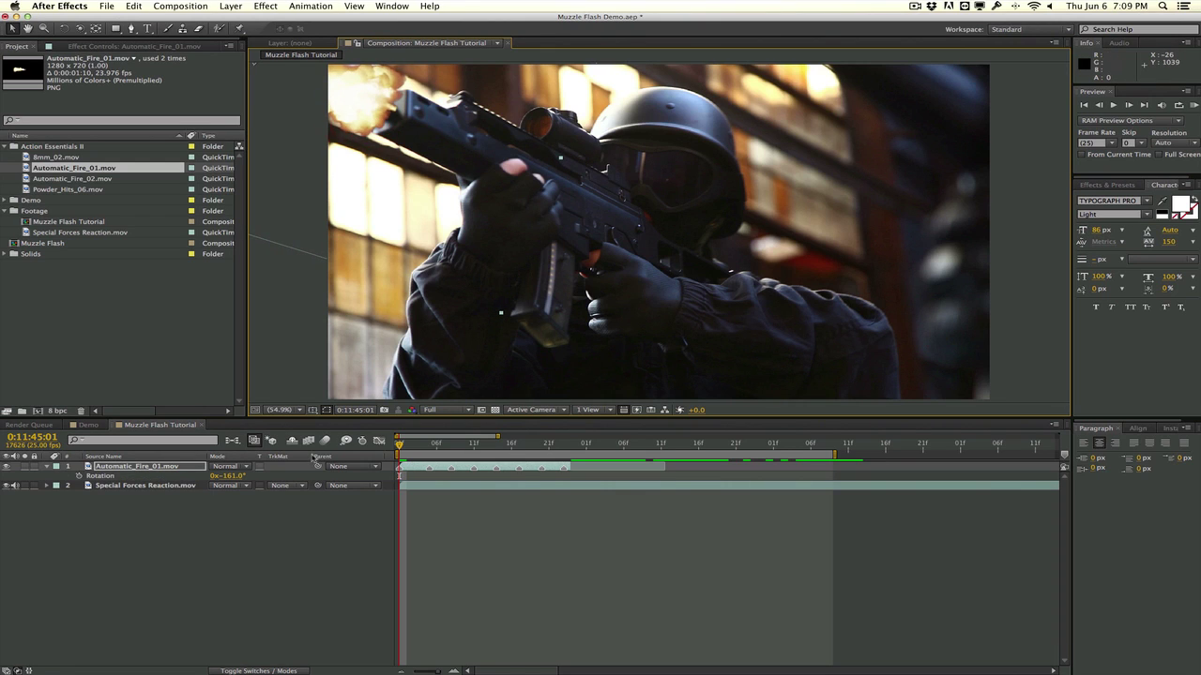
# Show the flash layer's Position and Rotation together and start keyframing both at 0:11:45:01
pyautogui.press('p')
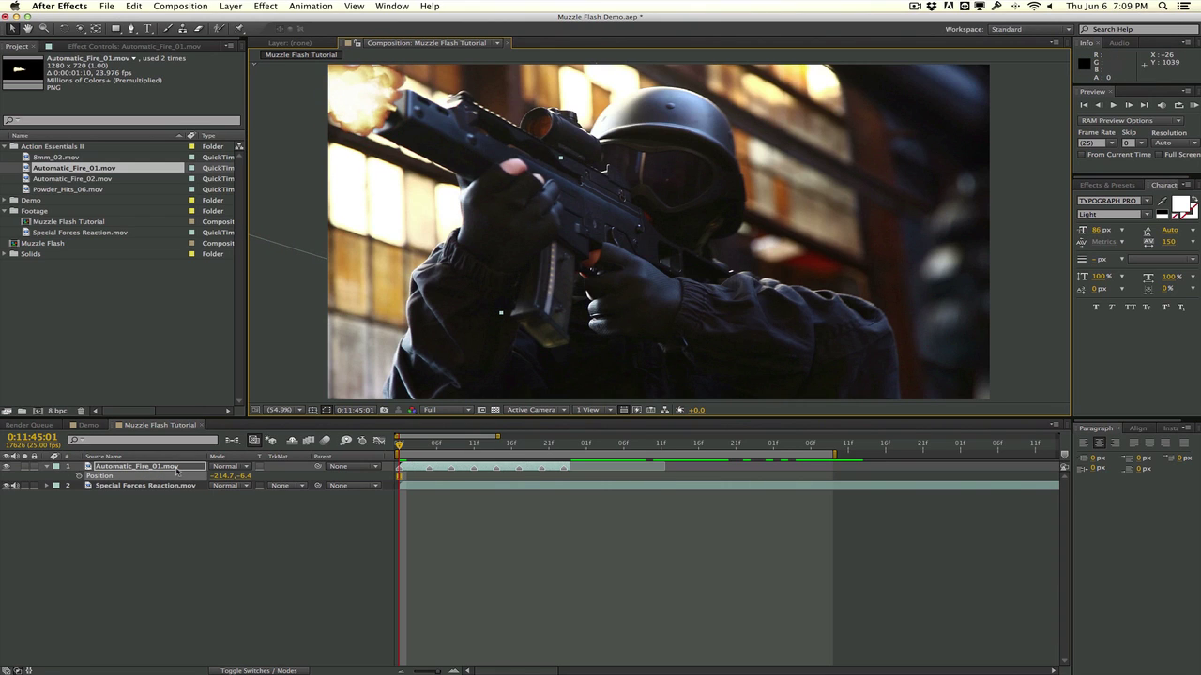
pyautogui.hotkey('shift', 'r')
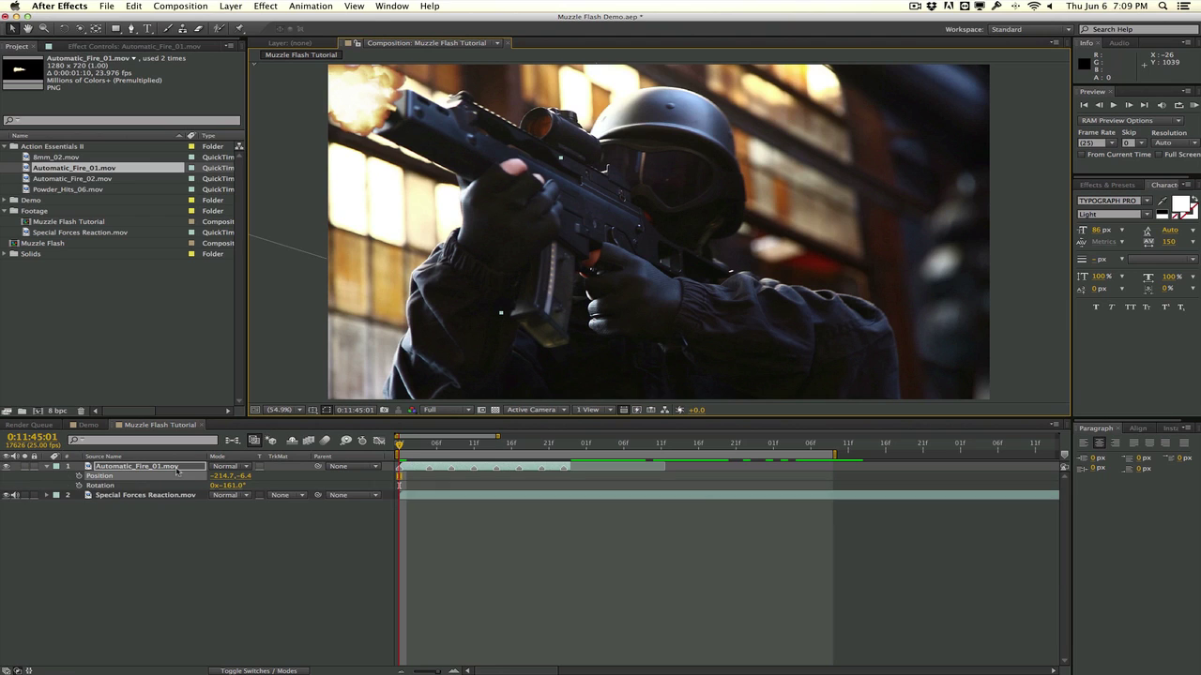
pyautogui.click(113, 476)
pyautogui.click(79, 476)
pyautogui.click(79, 485)
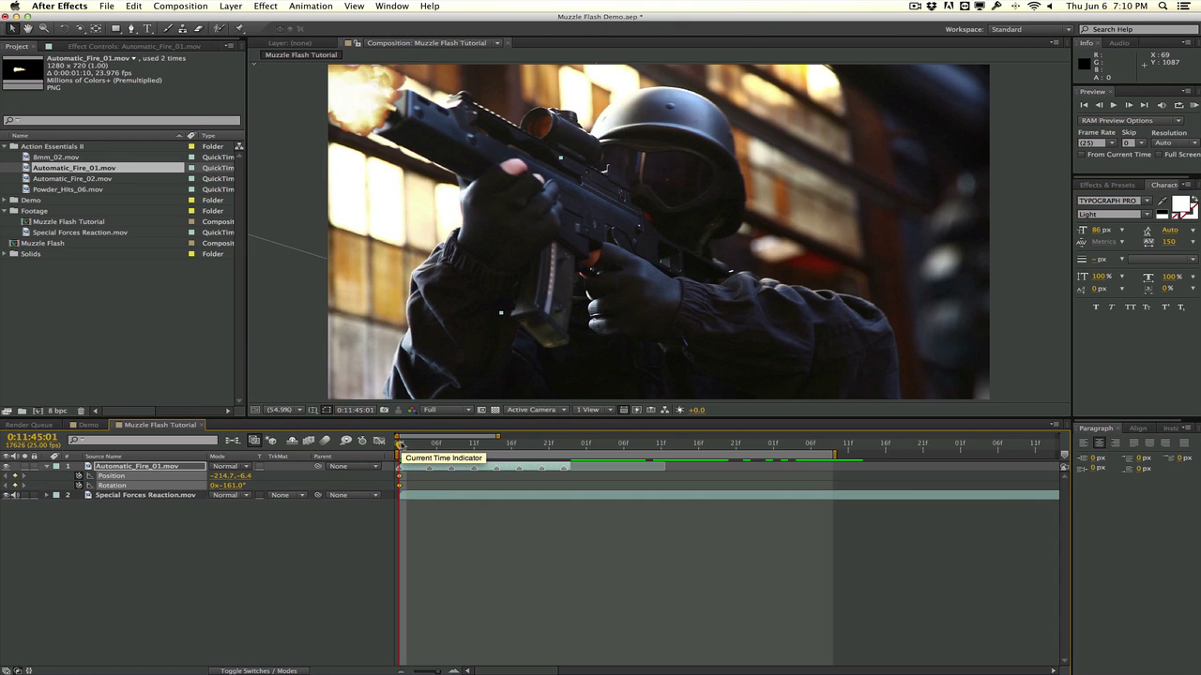
# Add a Rotation keyframe at the current angle to the flash layer at 0:11:45:08
pyautogui.moveTo(401, 447); pyautogui.dragTo(406, 444)
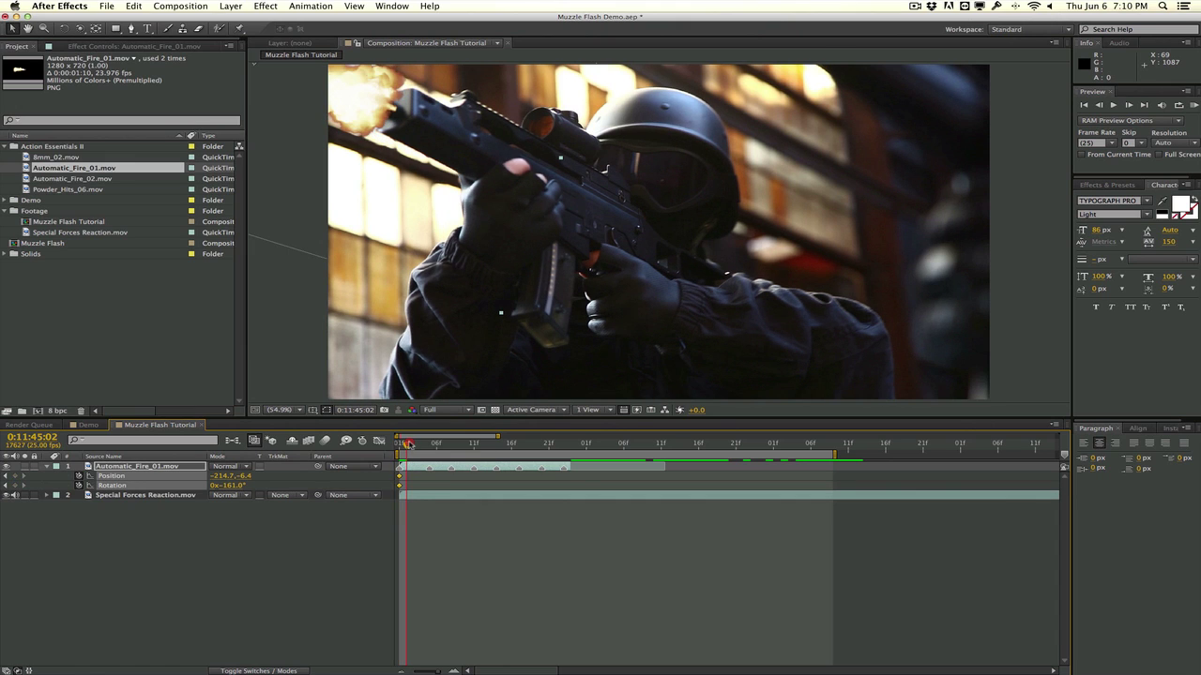
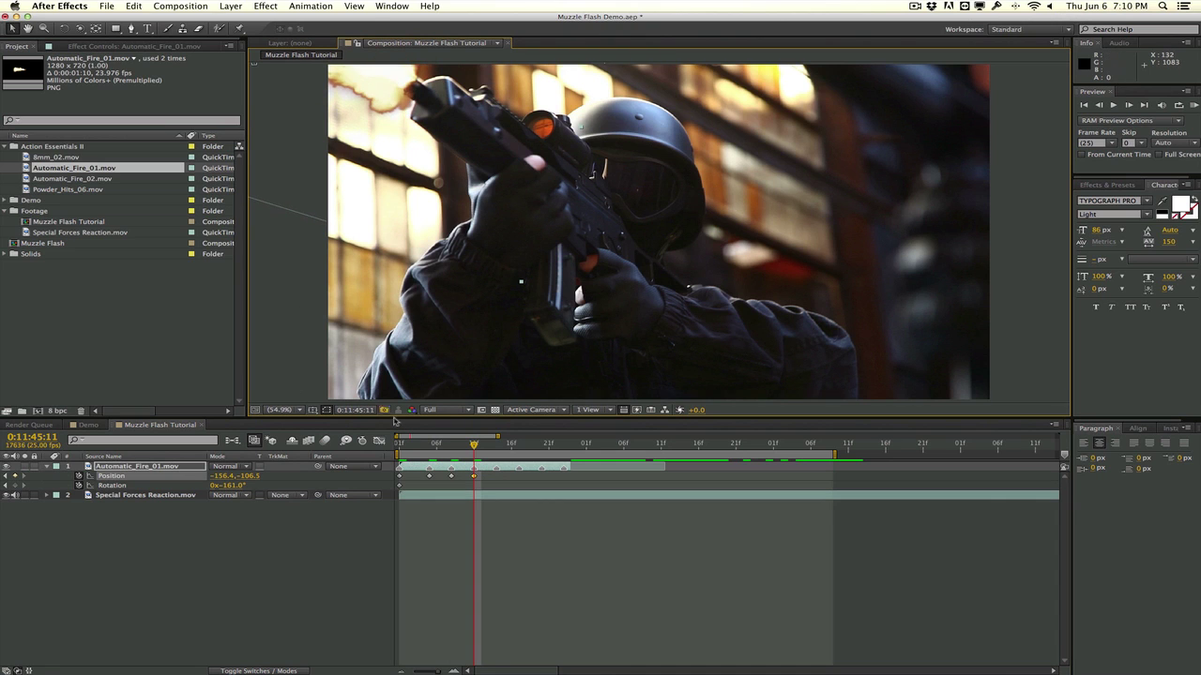
pyautogui.moveTo(474, 446); pyautogui.dragTo(451, 446)
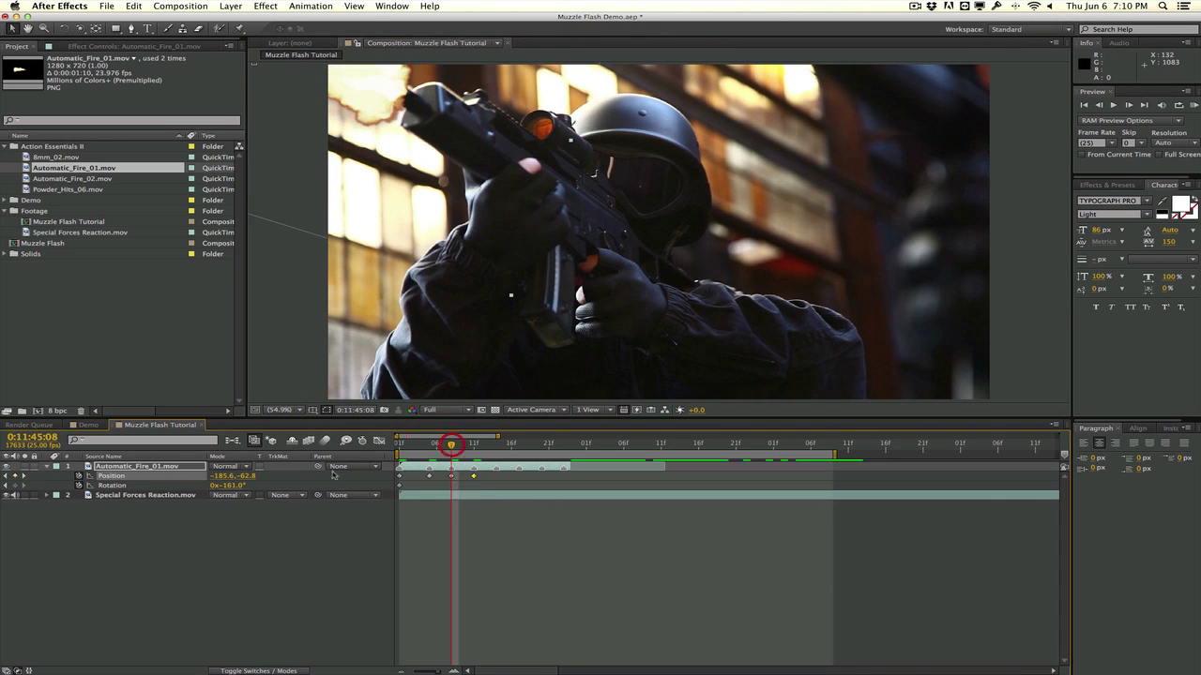
pyautogui.click(14, 485)
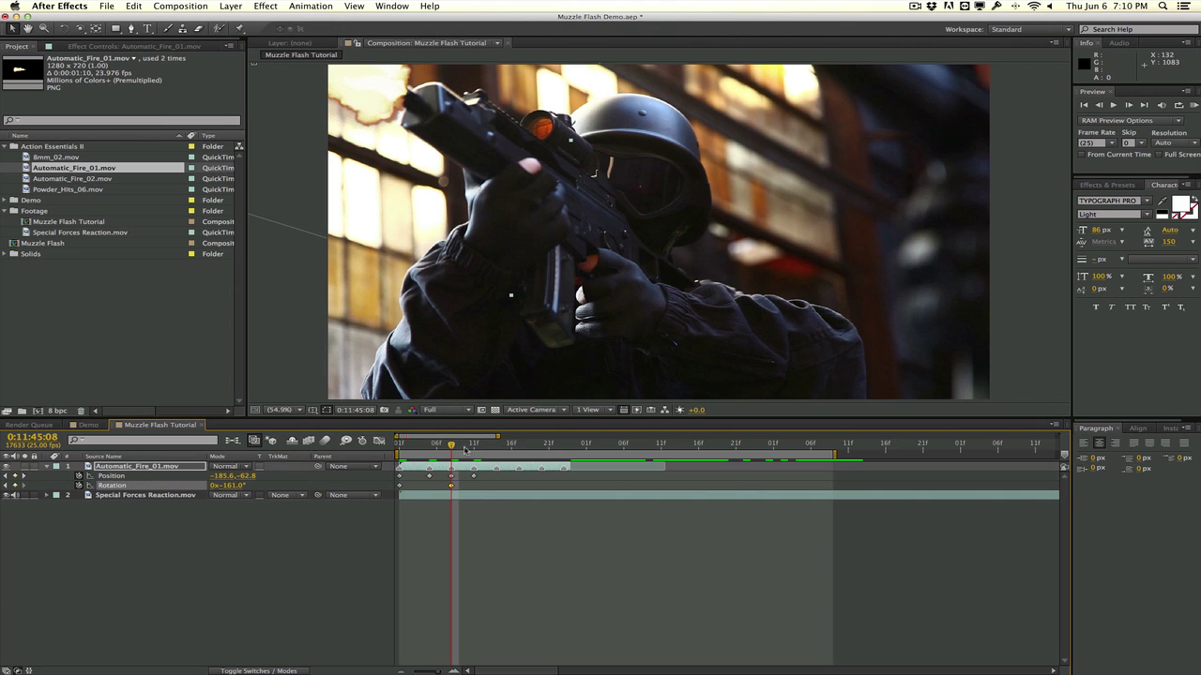
# At 0:11:45:11, rotate the flash to -155° and move it to about -145.5, -121.1 at the barrel tip
pyautogui.click(475, 451)
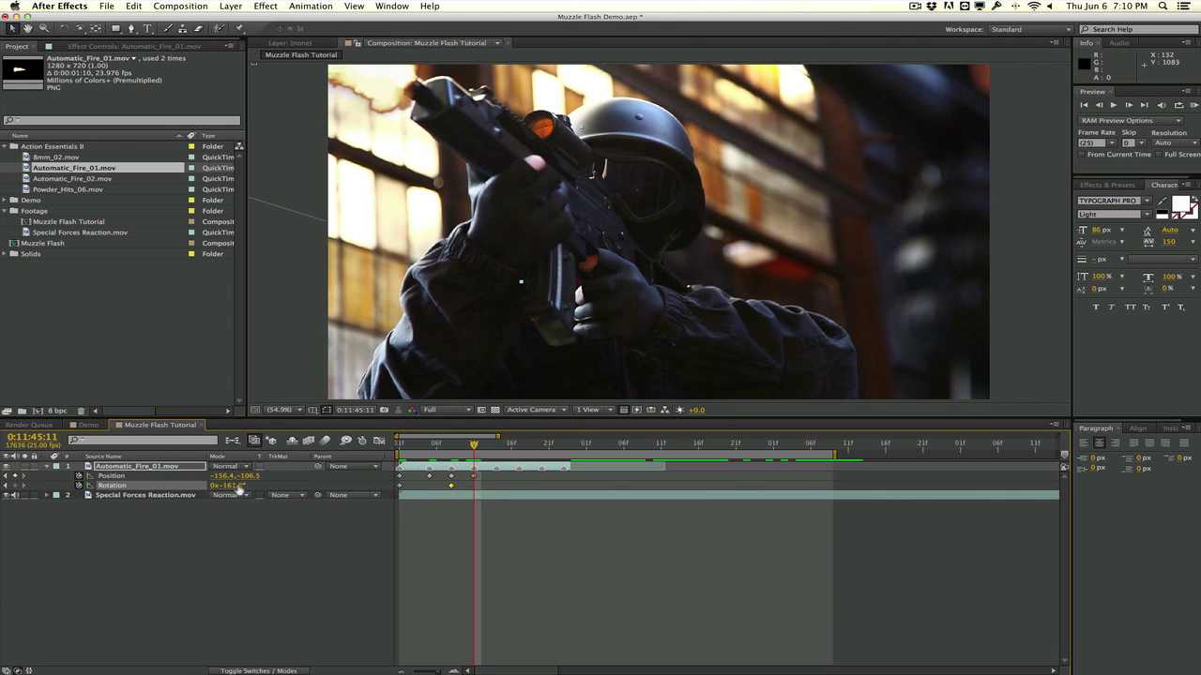
pyautogui.moveTo(235, 487); pyautogui.dragTo(238, 487)
pyautogui.click(405, 204)
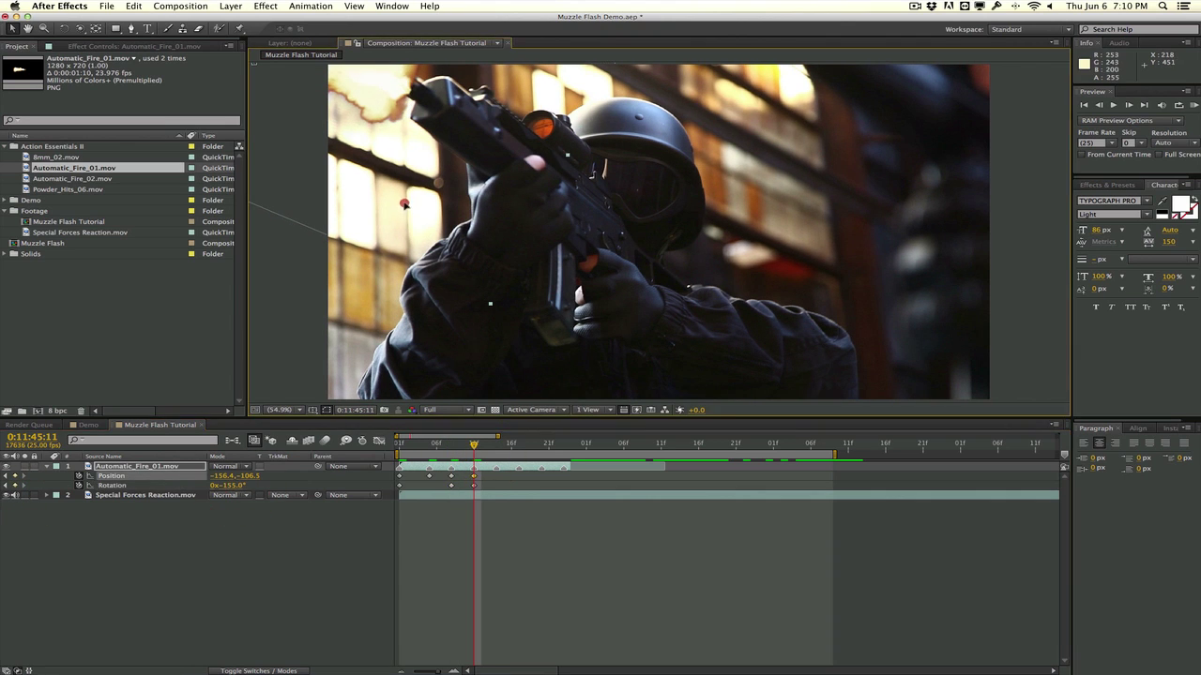
pyautogui.moveTo(404, 204); pyautogui.dragTo(409, 199)
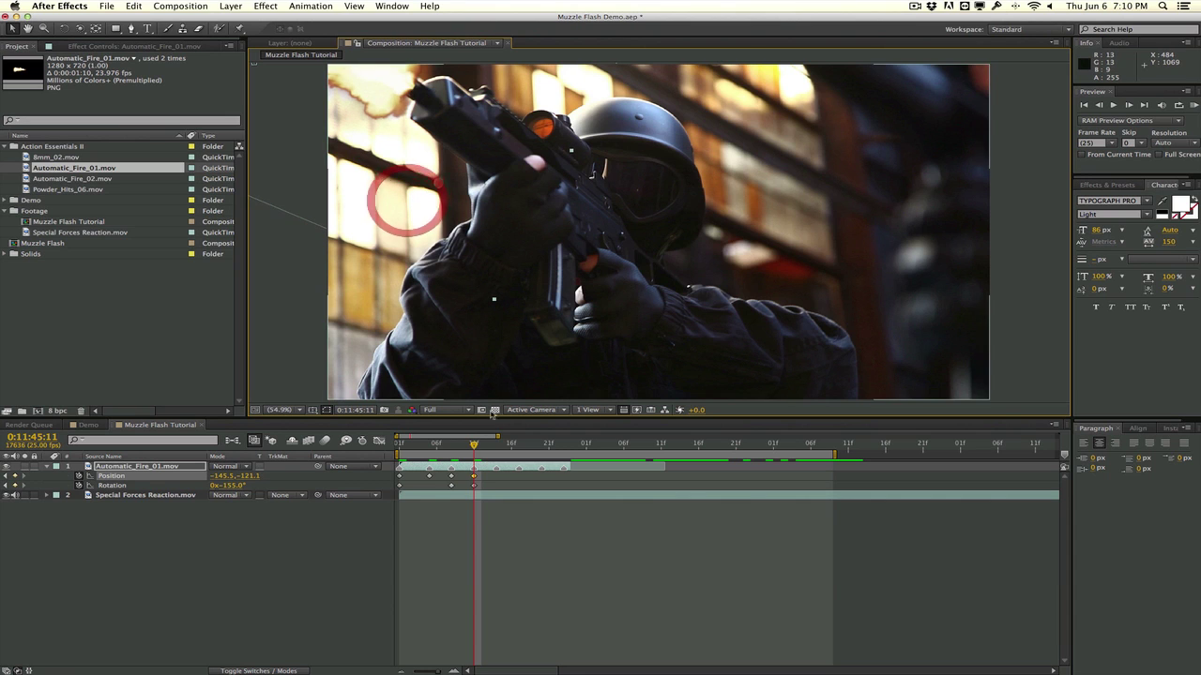
# At 0:11:45:14, rotate the flash to -150° and realign it with the barrel tip at about -63.5, -68.3
pyautogui.moveTo(473, 443); pyautogui.dragTo(495, 443)
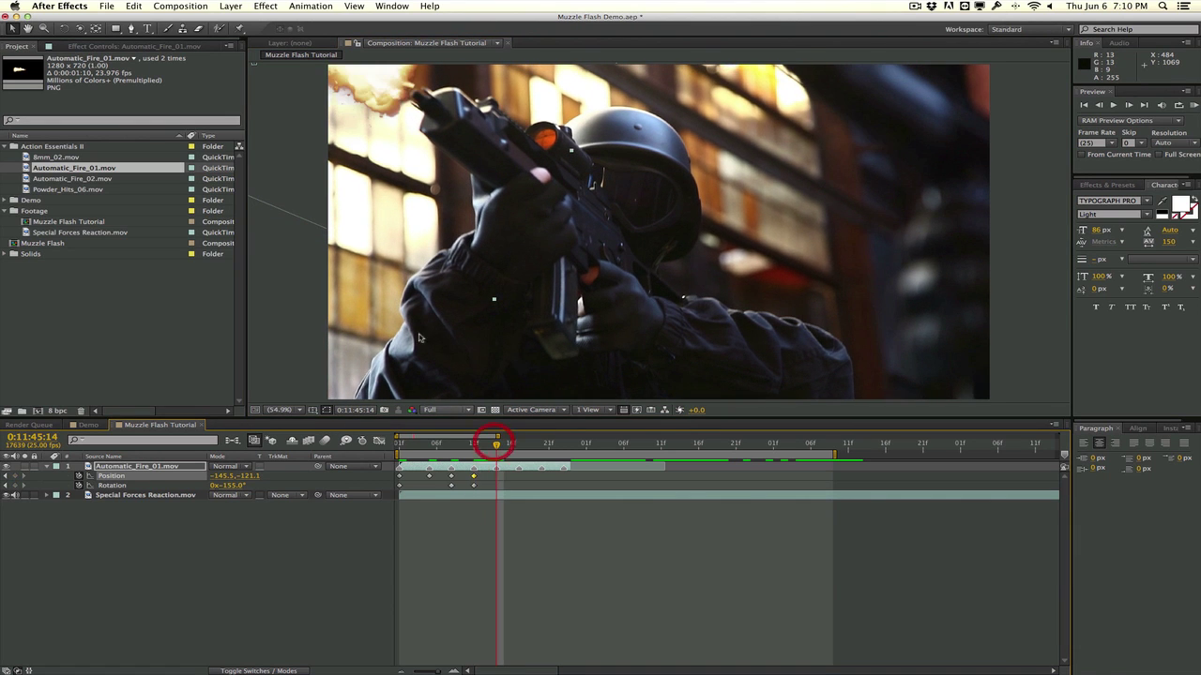
pyautogui.moveTo(402, 165); pyautogui.dragTo(433, 188)
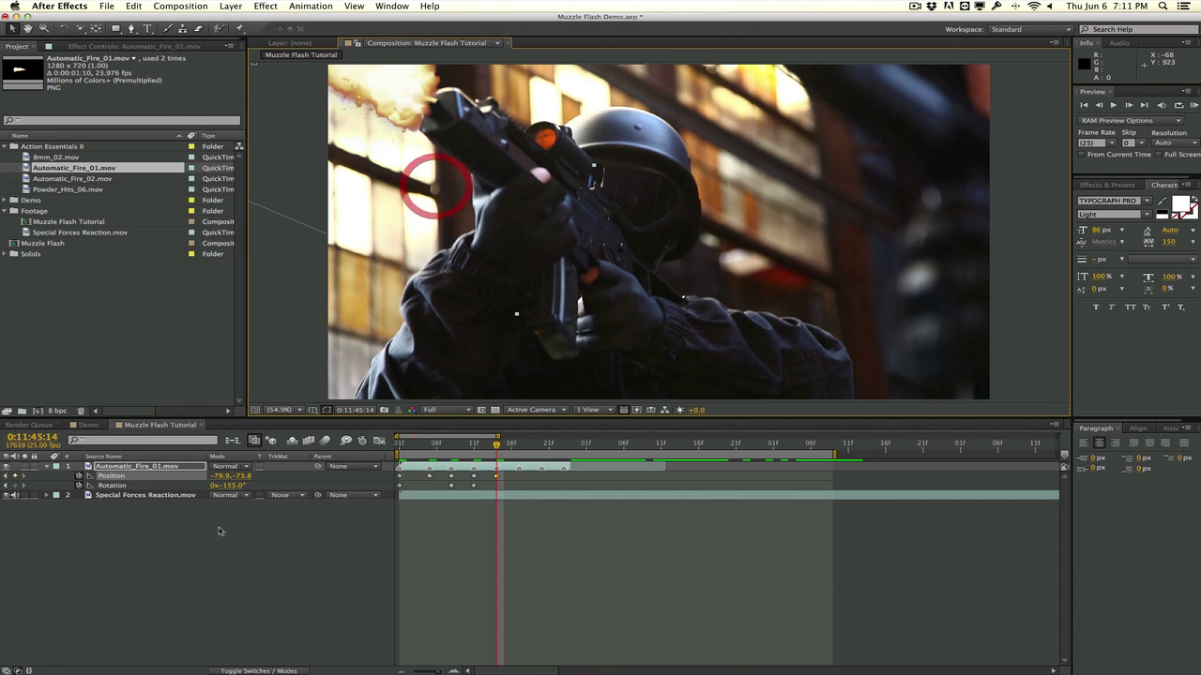
pyautogui.moveTo(229, 485); pyautogui.dragTo(234, 485)
pyautogui.moveTo(417, 204)
pyautogui.mouseDown()
pyautogui.moveTo(421, 177)
pyautogui.moveTo(415, 188)
pyautogui.mouseUp()
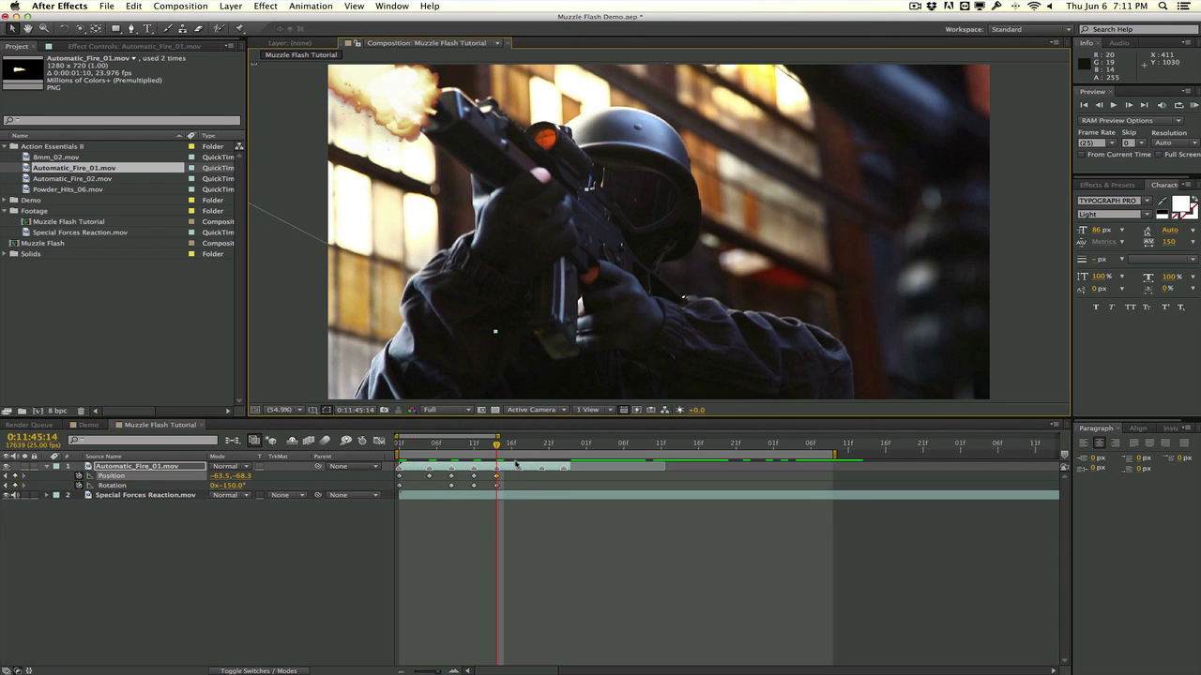
# At 0:11:45:17, nudge the flash to about -61.7, -62.8 and adjust its rotation to match the barrel
pyautogui.click(518, 442)
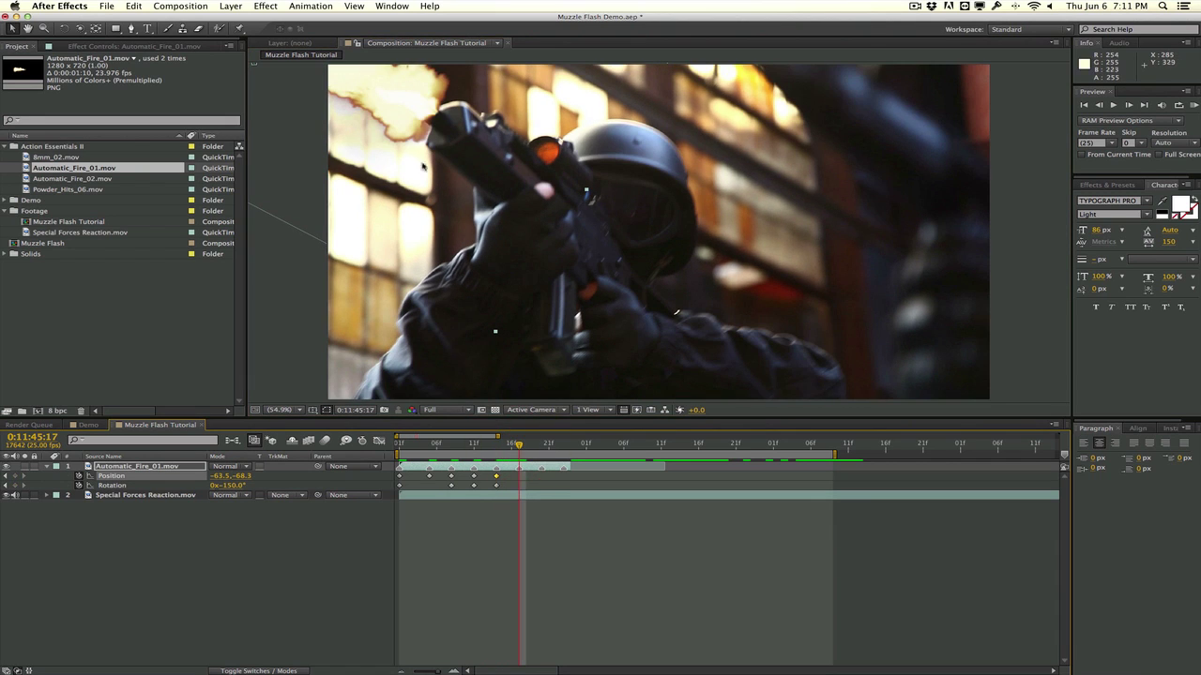
pyautogui.moveTo(434, 183); pyautogui.dragTo(434, 185)
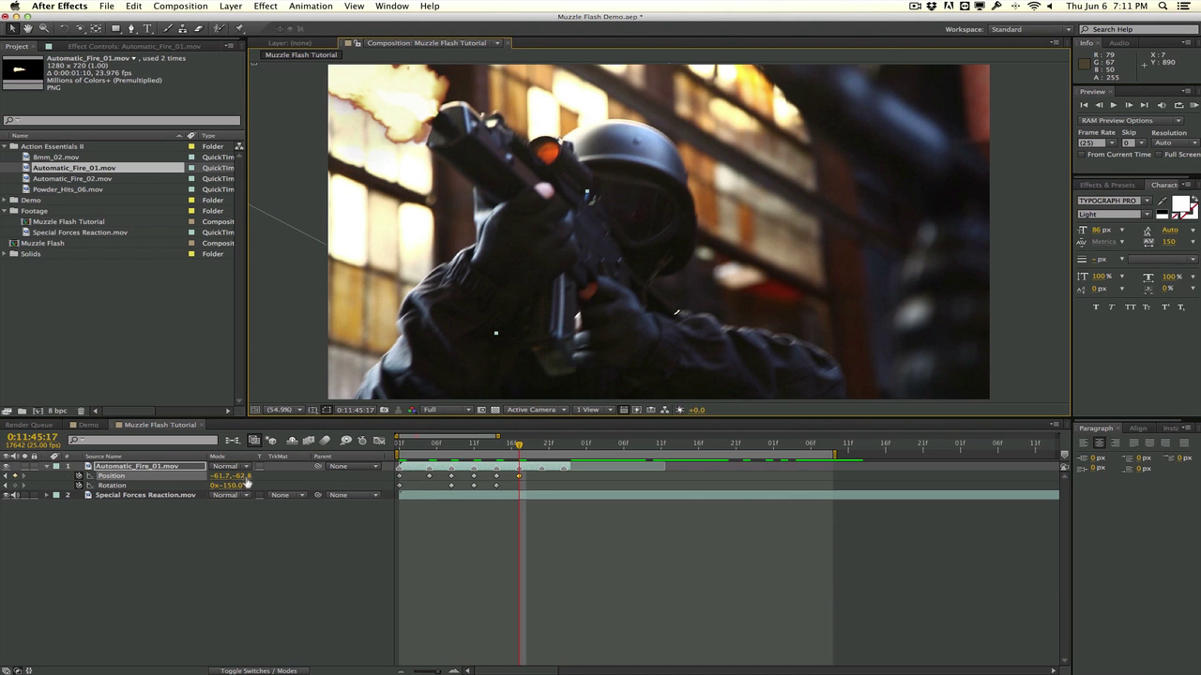
pyautogui.moveTo(231, 487); pyautogui.dragTo(236, 489)
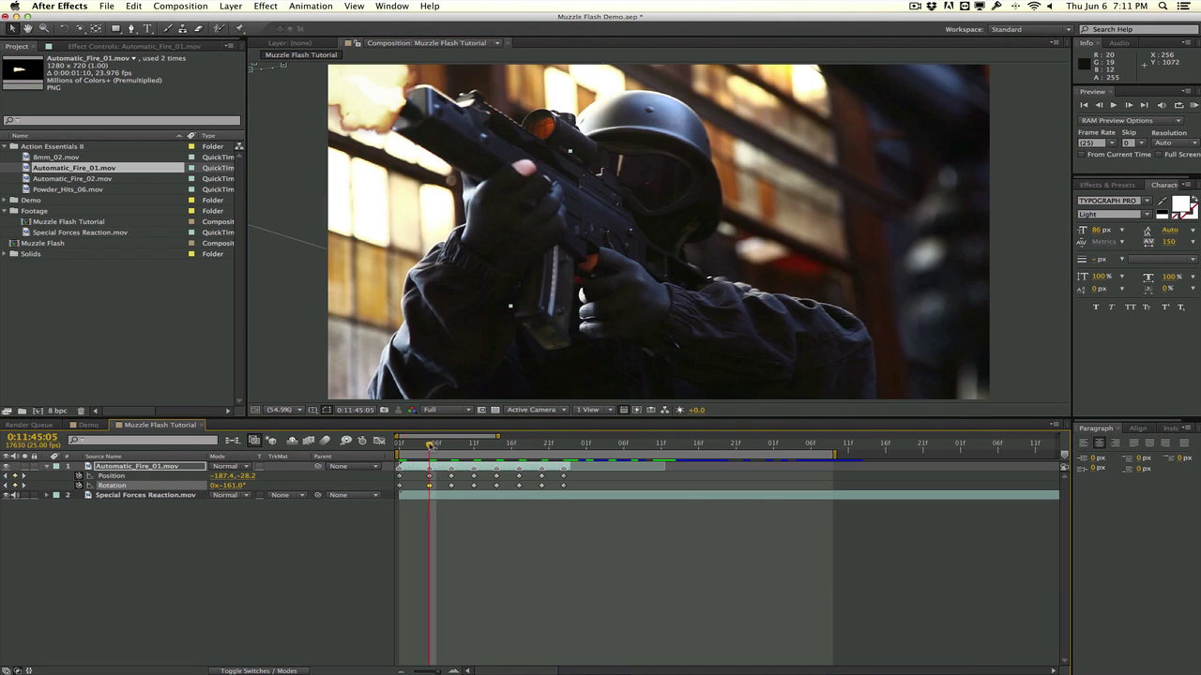
# Refine the flash's keyframed position at 0:11:45:14 to about -43.5, -92.0 and nudge it slightly at 0:11:45:08
pyautogui.moveTo(429, 445); pyautogui.dragTo(496, 449)
pyautogui.moveTo(419, 125); pyautogui.dragTo(425, 116)
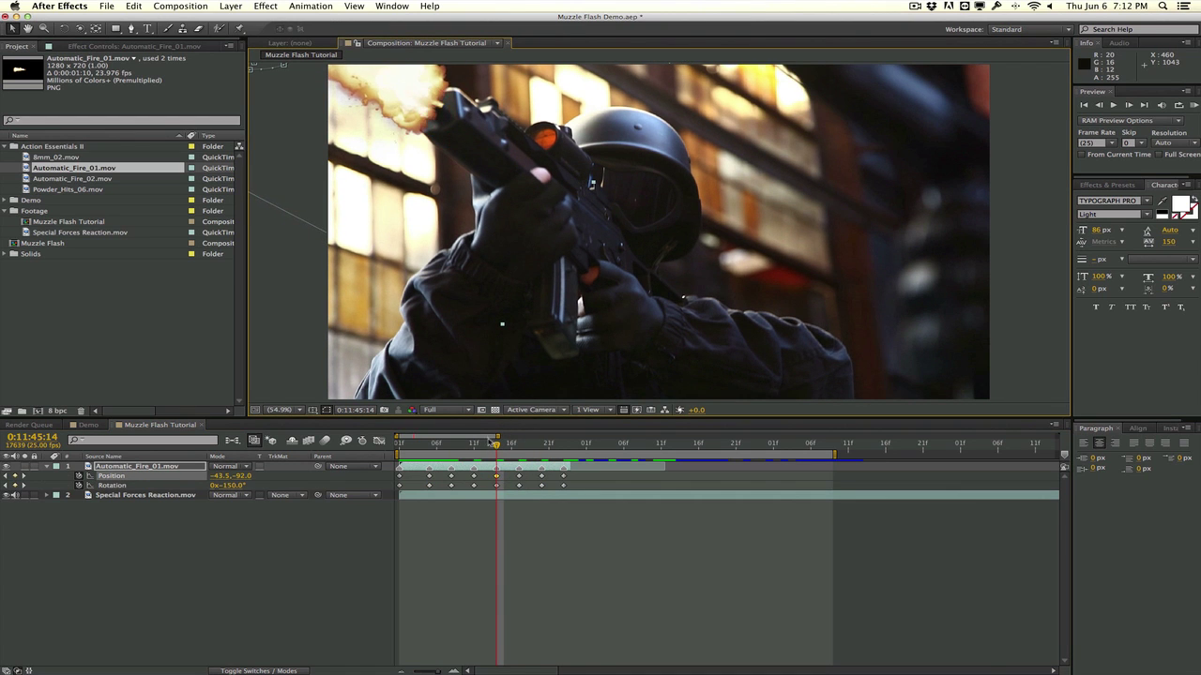
pyautogui.moveTo(496, 446)
pyautogui.mouseDown()
pyautogui.moveTo(454, 449)
pyautogui.moveTo(488, 448)
pyautogui.moveTo(474, 449)
pyautogui.mouseUp()
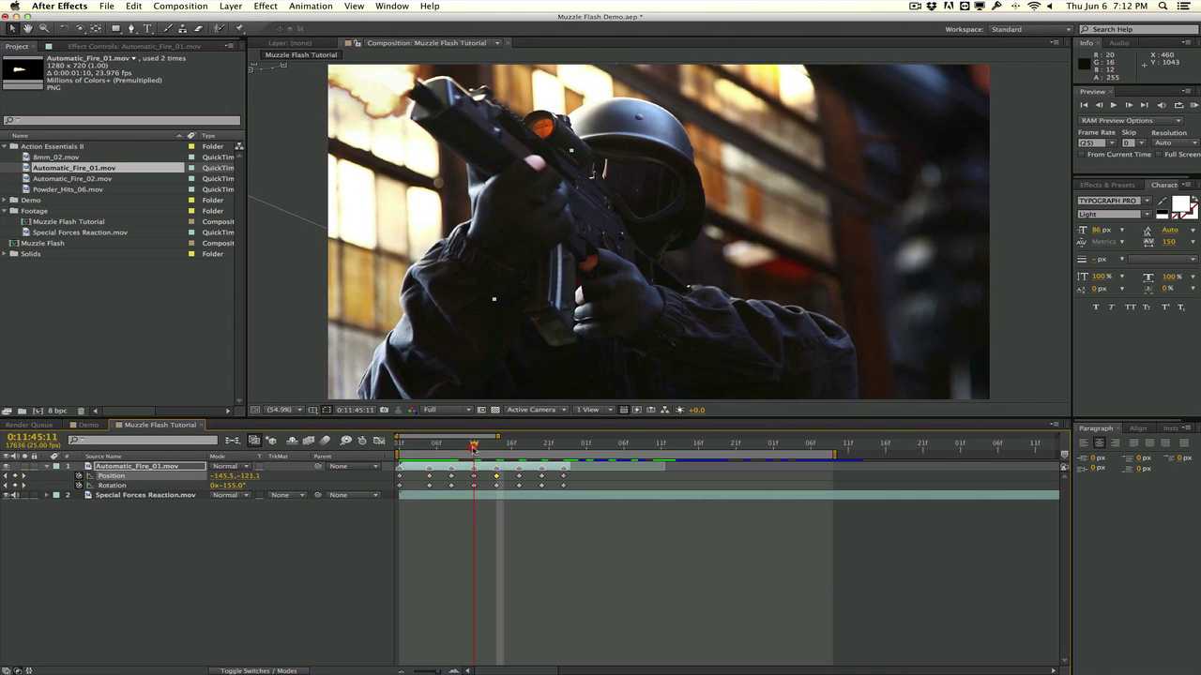
pyautogui.moveTo(445, 176); pyautogui.dragTo(444, 178)
pyautogui.moveTo(454, 448); pyautogui.dragTo(497, 448)
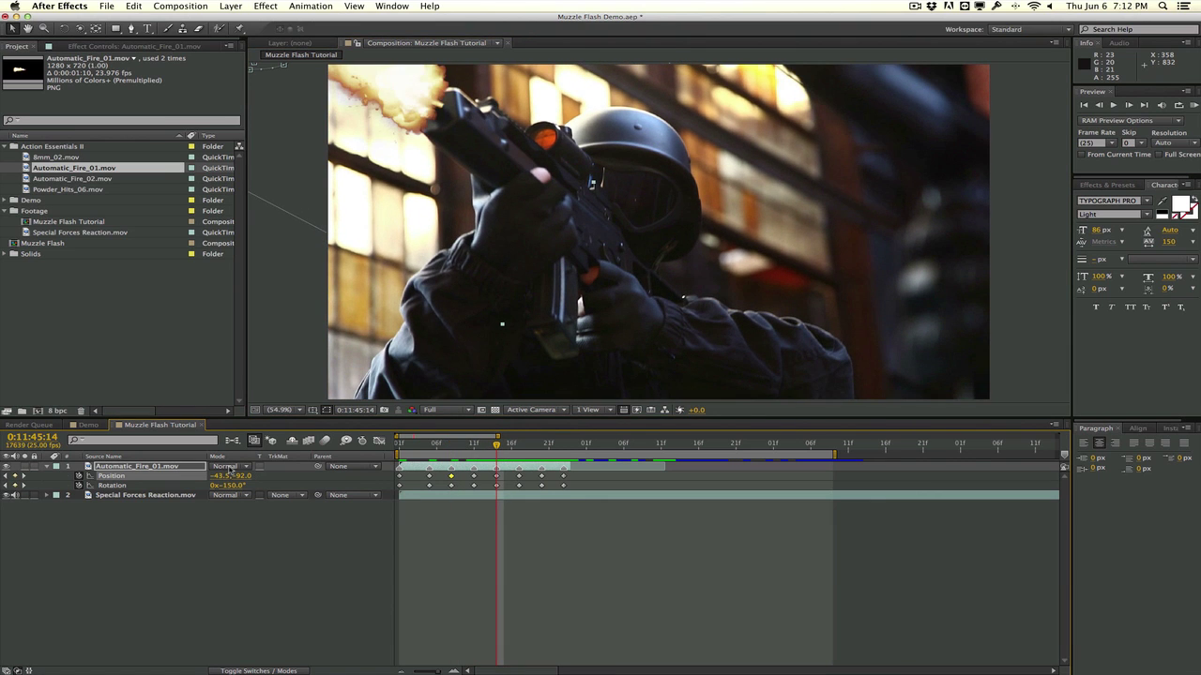
# Compare the Add and Screen blending modes on the Automatic_Fire_01 layer and settle on Add
pyautogui.click(229, 467)
pyautogui.click(239, 331)
pyautogui.hotkey('shift', '=')
pyautogui.click(242, 468)
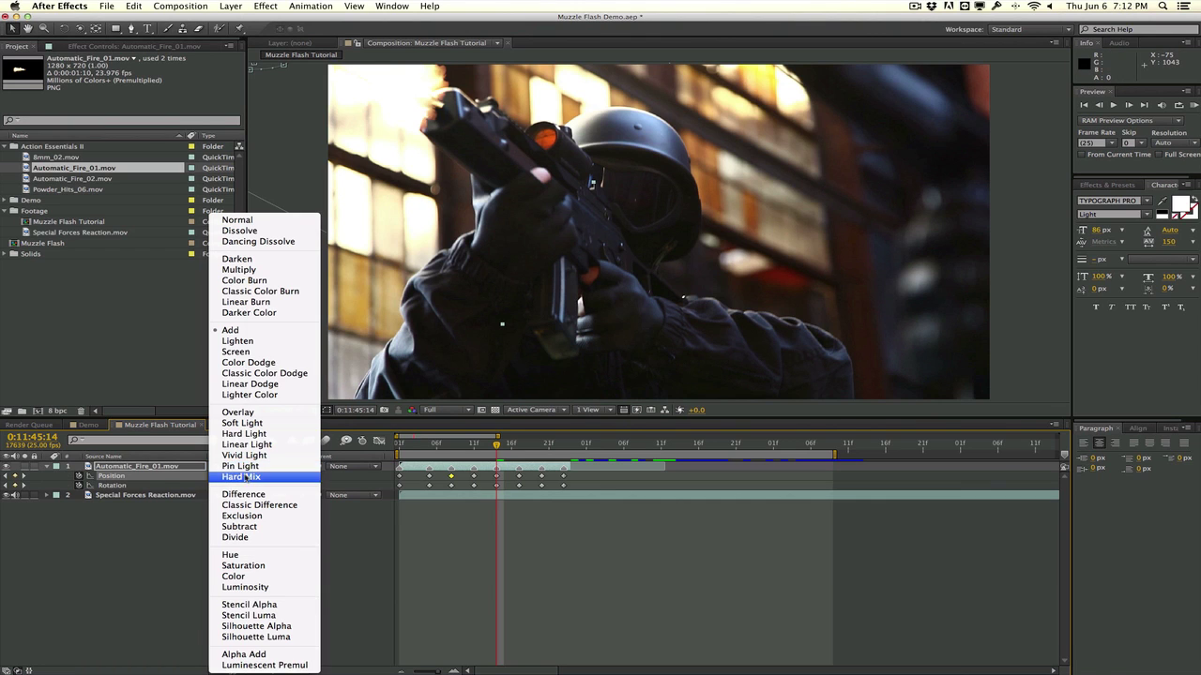
pyautogui.click(240, 351)
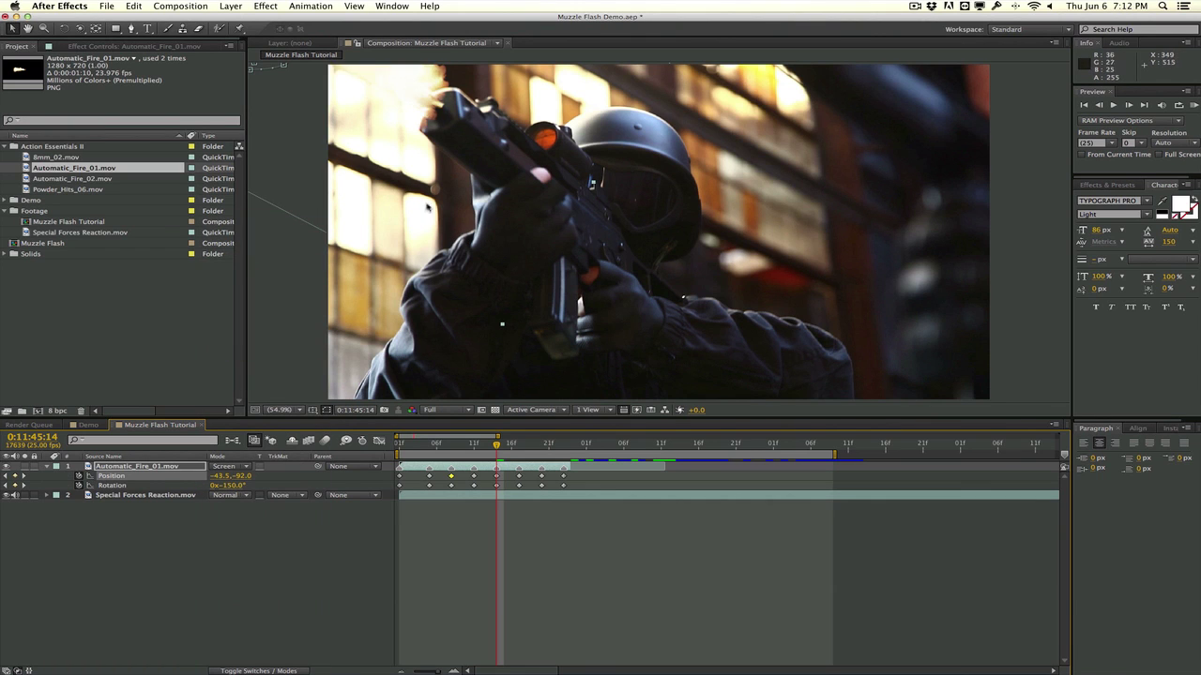
pyautogui.click(242, 466)
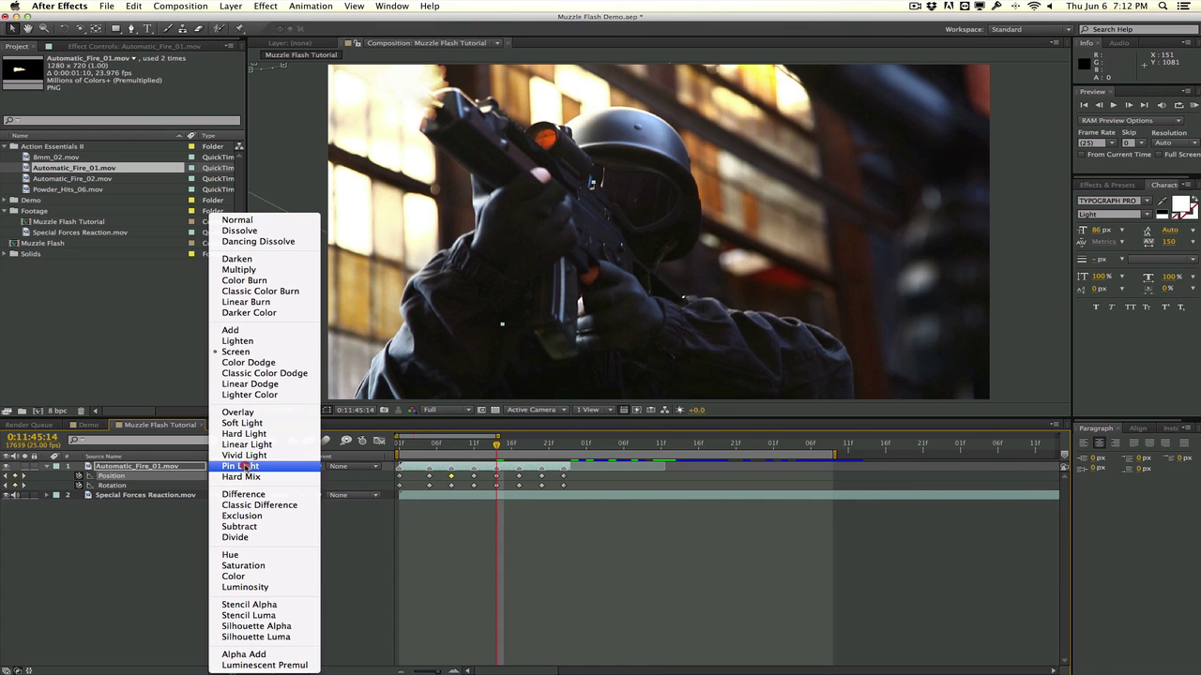
pyautogui.click(260, 332)
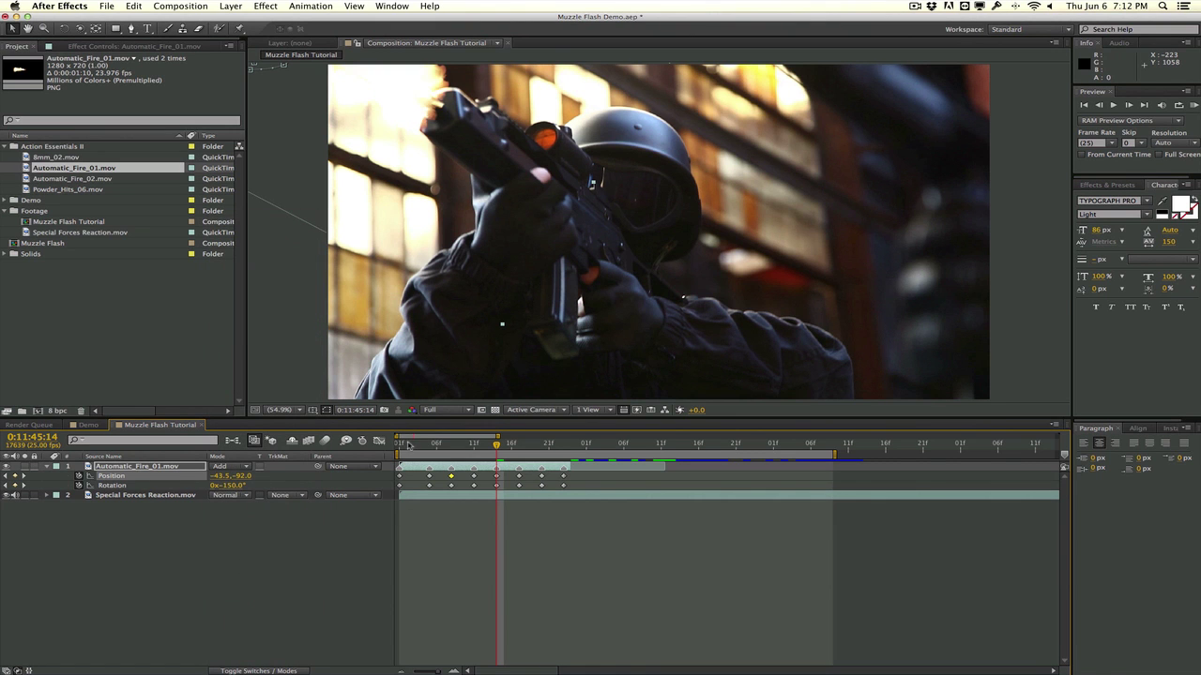
# Shift the flash at 0:11:45:14 to about -30.8, -88.3, closer to the barrel tip, and return to 0:11:45:01
pyautogui.moveTo(408, 444); pyautogui.dragTo(496, 445)
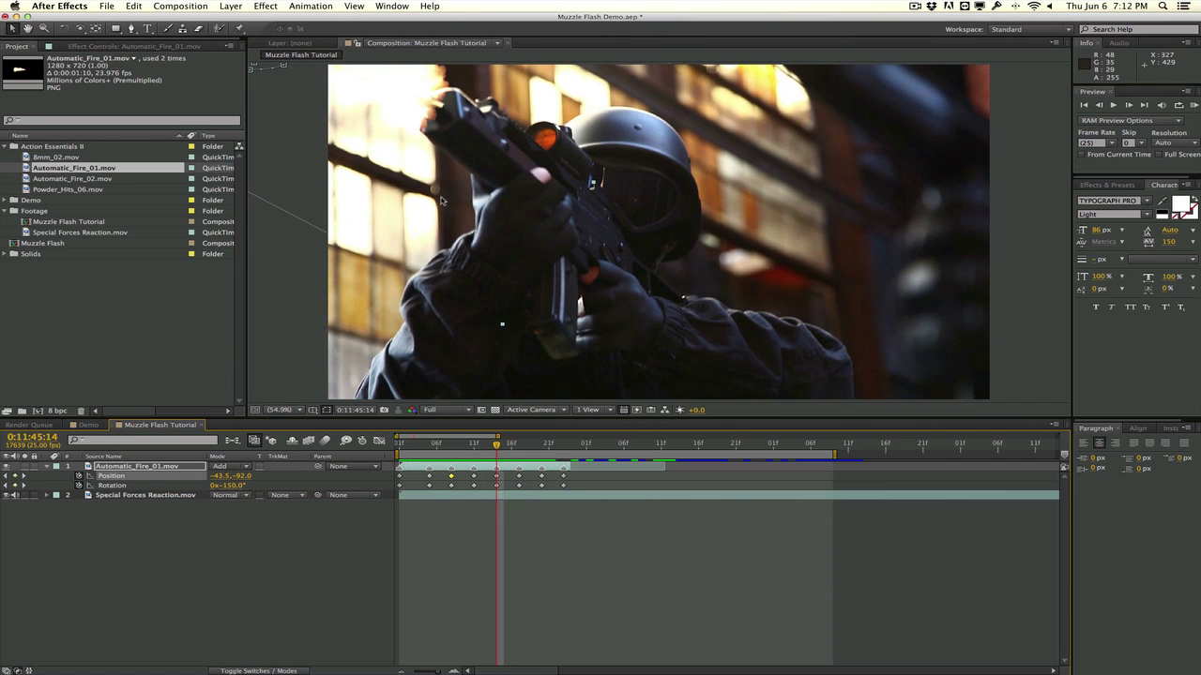
pyautogui.moveTo(441, 200); pyautogui.dragTo(446, 202)
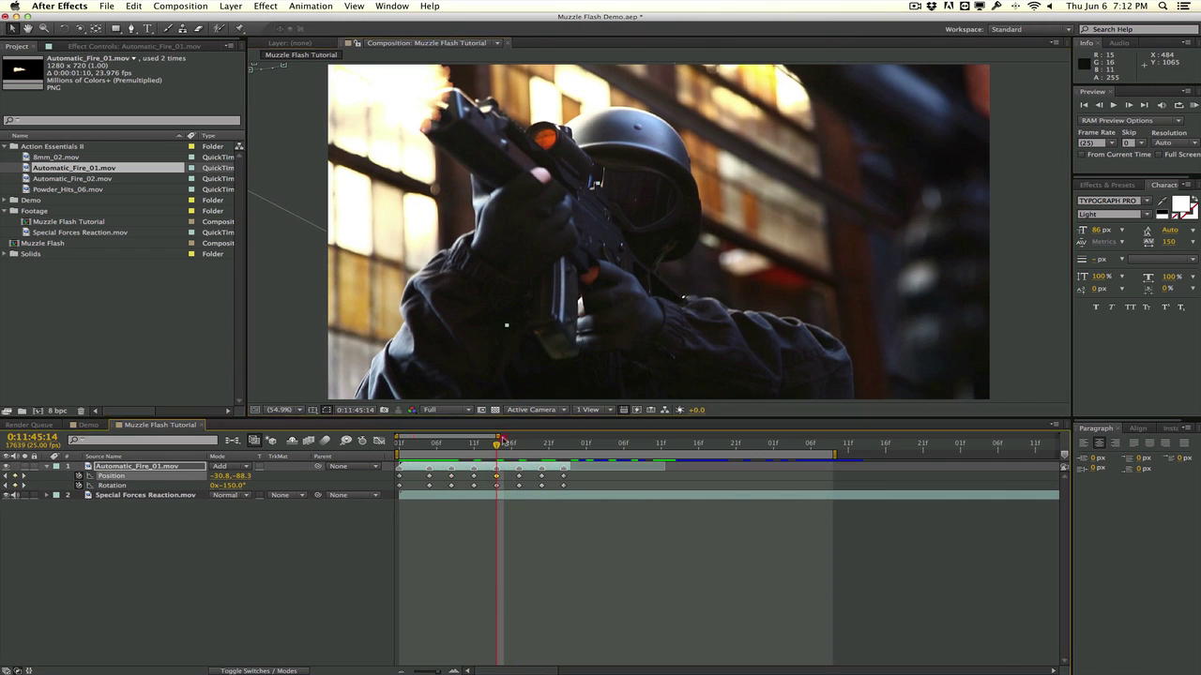
pyautogui.moveTo(501, 449); pyautogui.dragTo(402, 445)
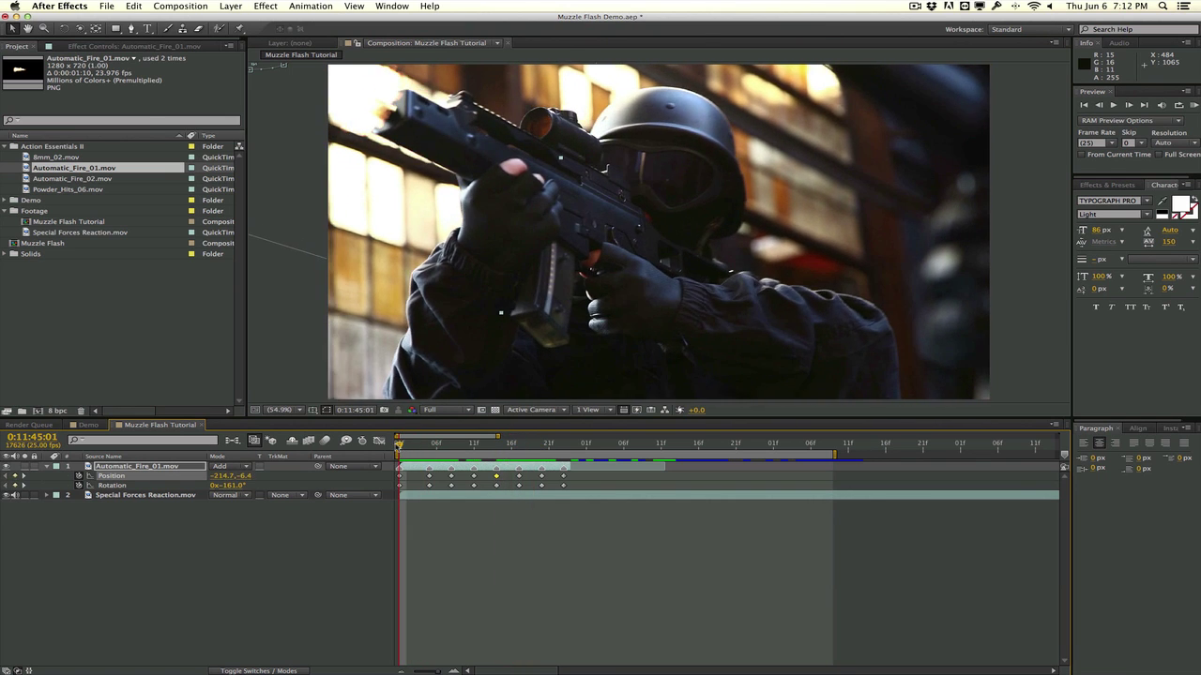
# Apply a Glow effect to the Automatic_Fire_01 layer, duplicate it, and disable the duplicate
pyautogui.click(270, 8)
pyautogui.moveTo(394, 447)
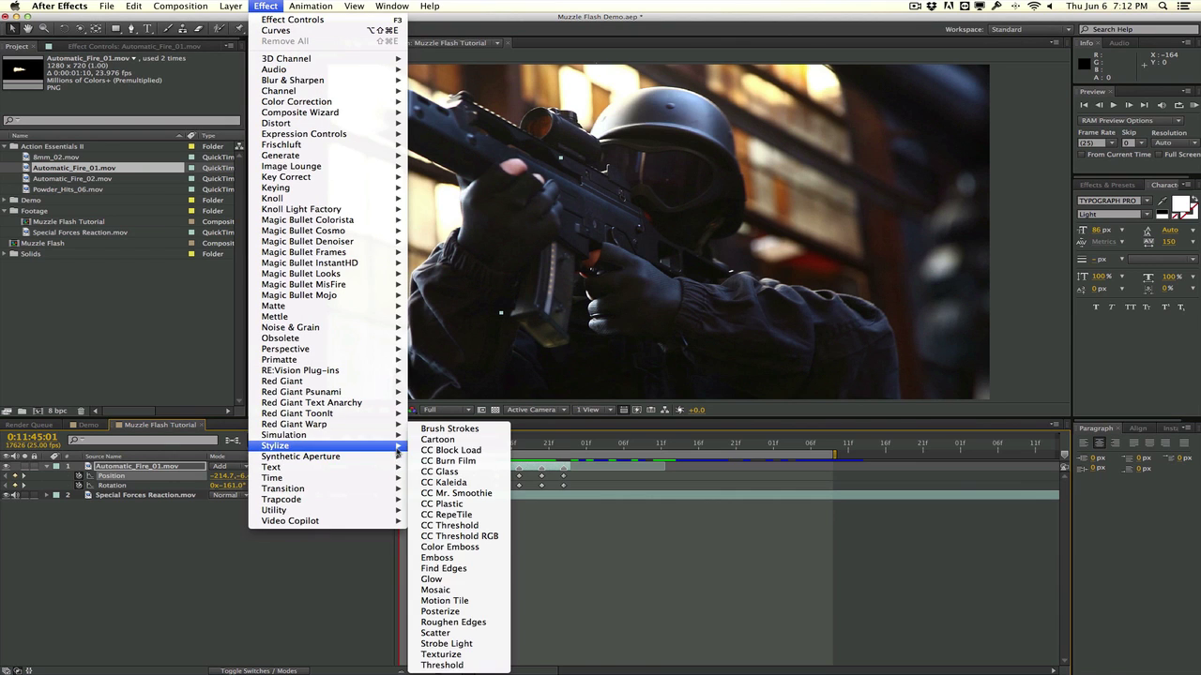
pyautogui.click(486, 578)
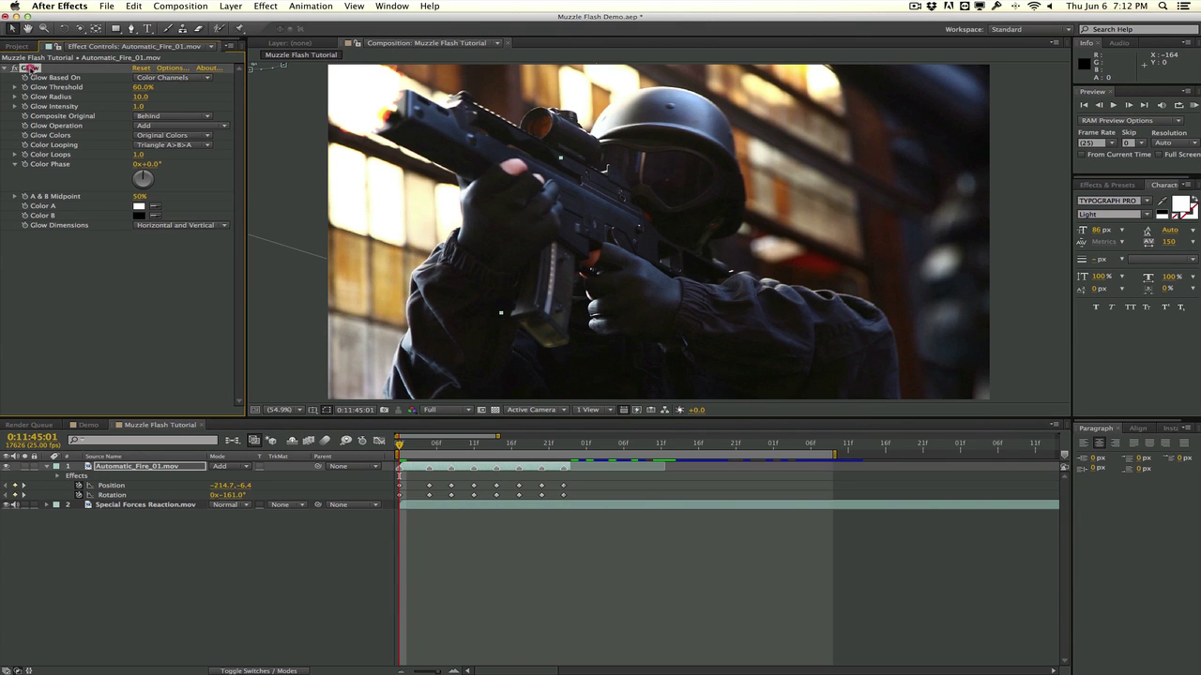
pyautogui.press('super+d')
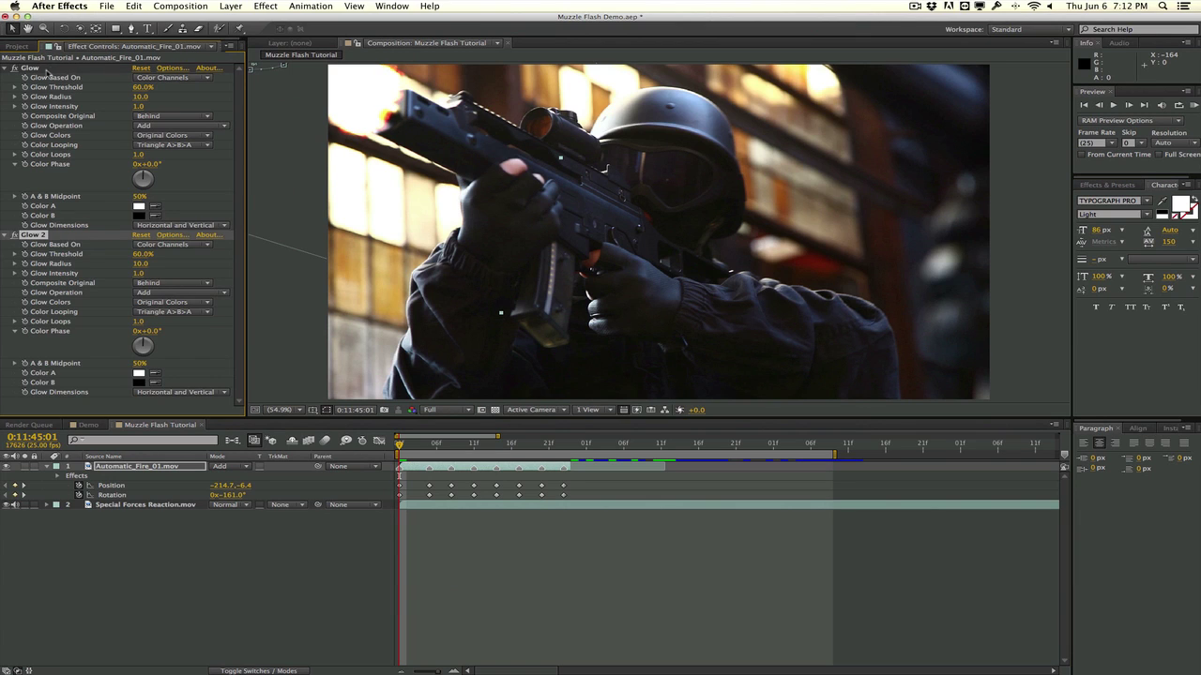
pyautogui.click(15, 235)
# Set the first Glow to a threshold of 85.9%, a radius of 70 and an intensity of 0.4
pyautogui.click(77, 69)
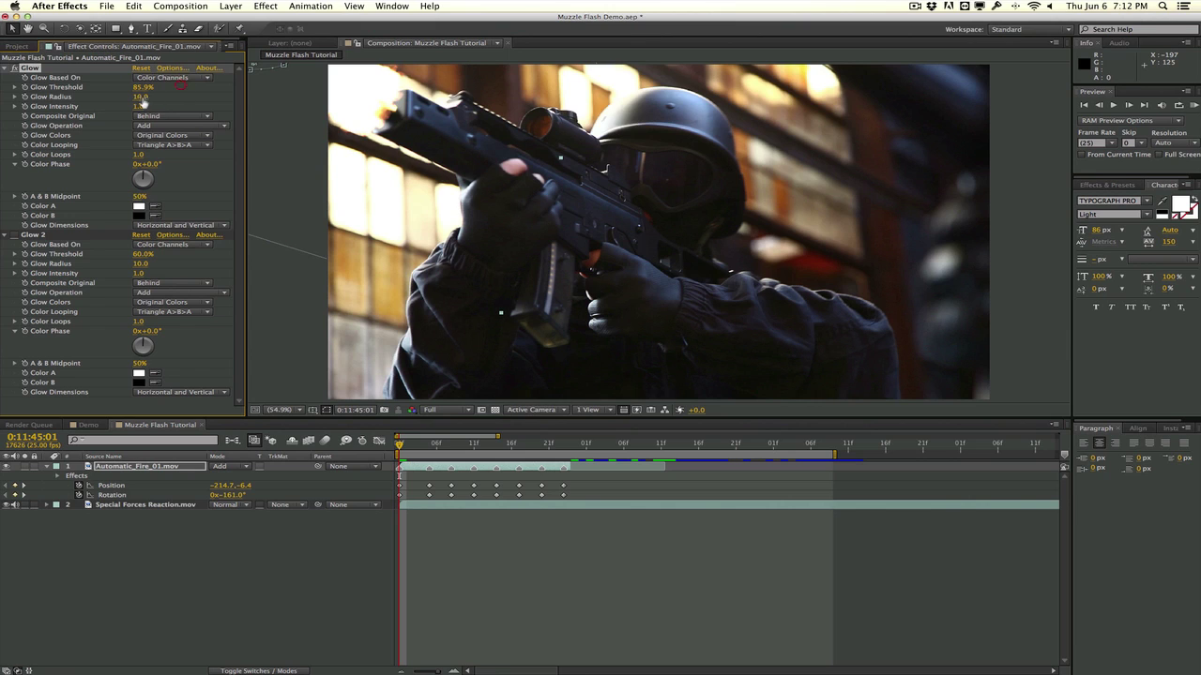
pyautogui.moveTo(163, 94); pyautogui.dragTo(169, 94)
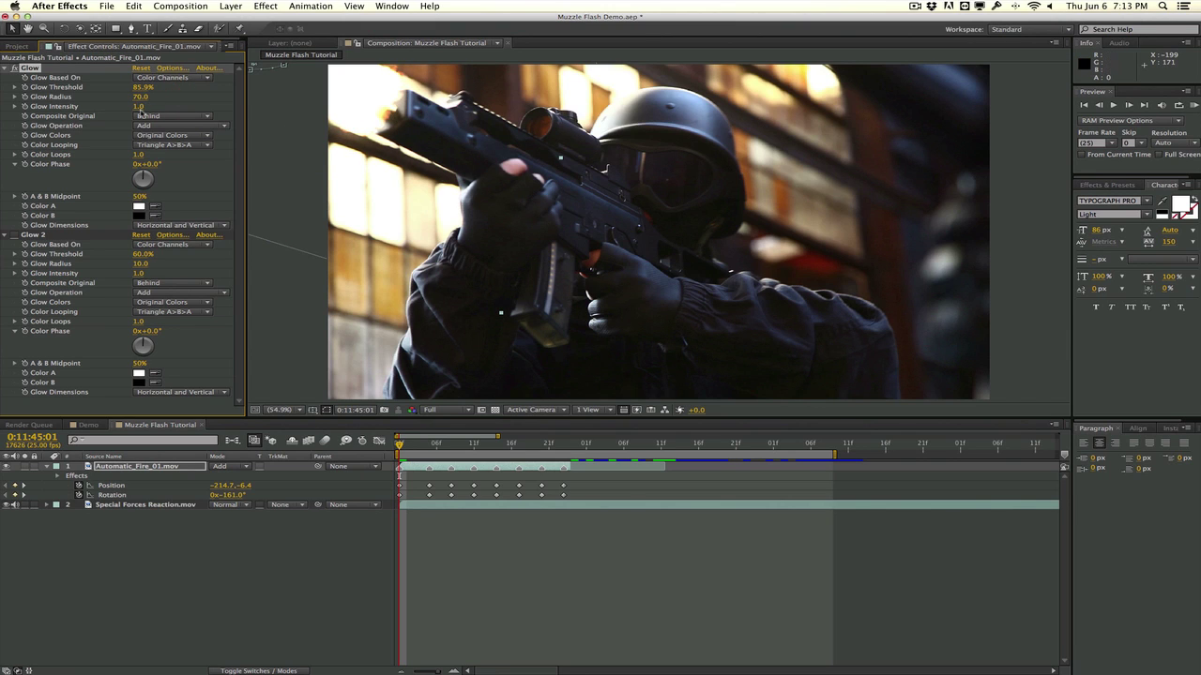
pyautogui.moveTo(138, 106); pyautogui.dragTo(60, 114)
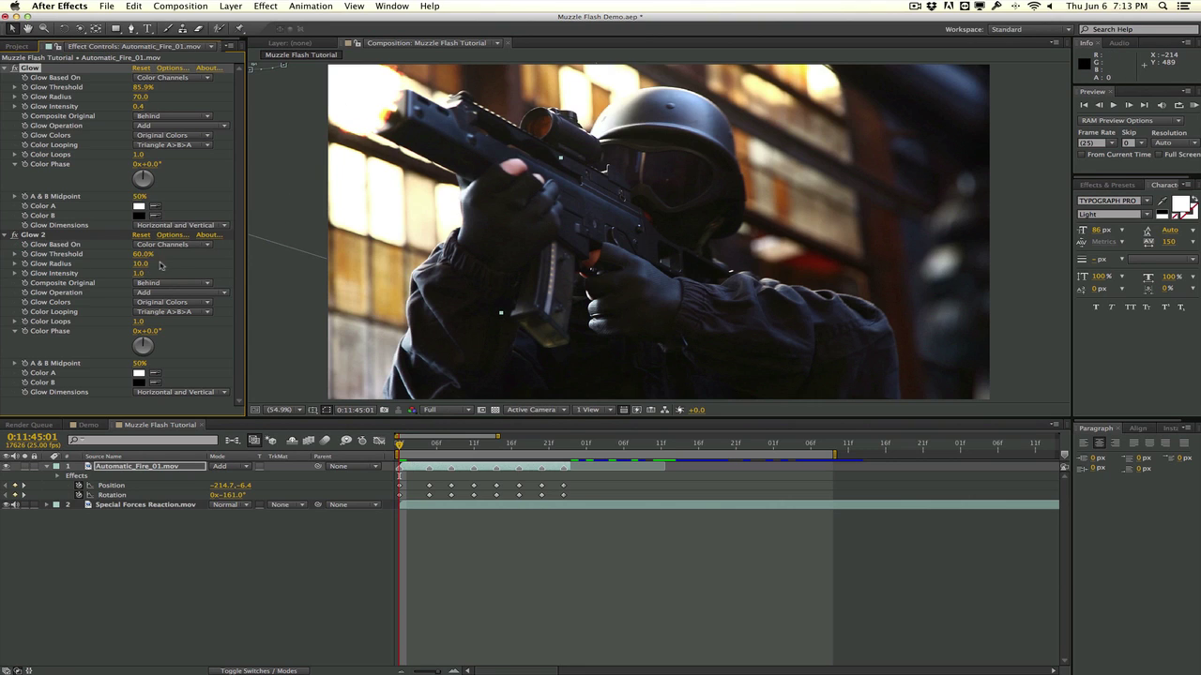
# Set Glow 2 to a radius of 301, a threshold of 86.3% and an intensity of 0.5
pyautogui.moveTo(140, 269); pyautogui.dragTo(304, 247)
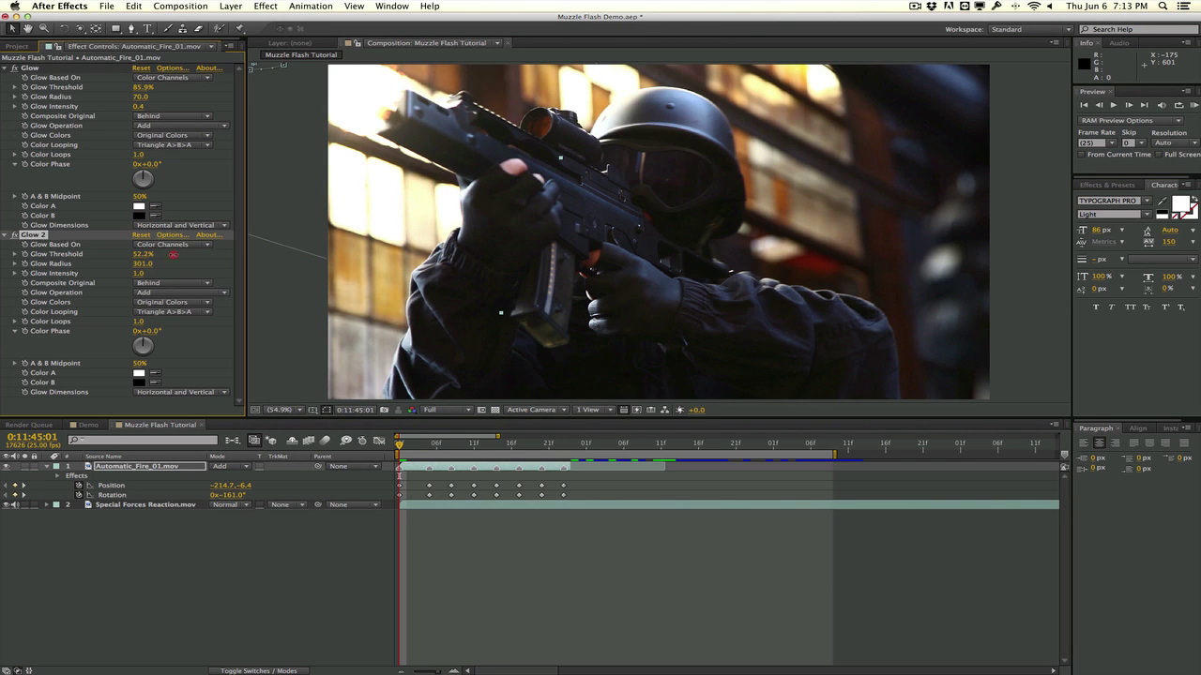
pyautogui.moveTo(140, 277)
pyautogui.mouseDown()
pyautogui.moveTo(89, 273)
pyautogui.moveTo(121, 272)
pyautogui.mouseUp()
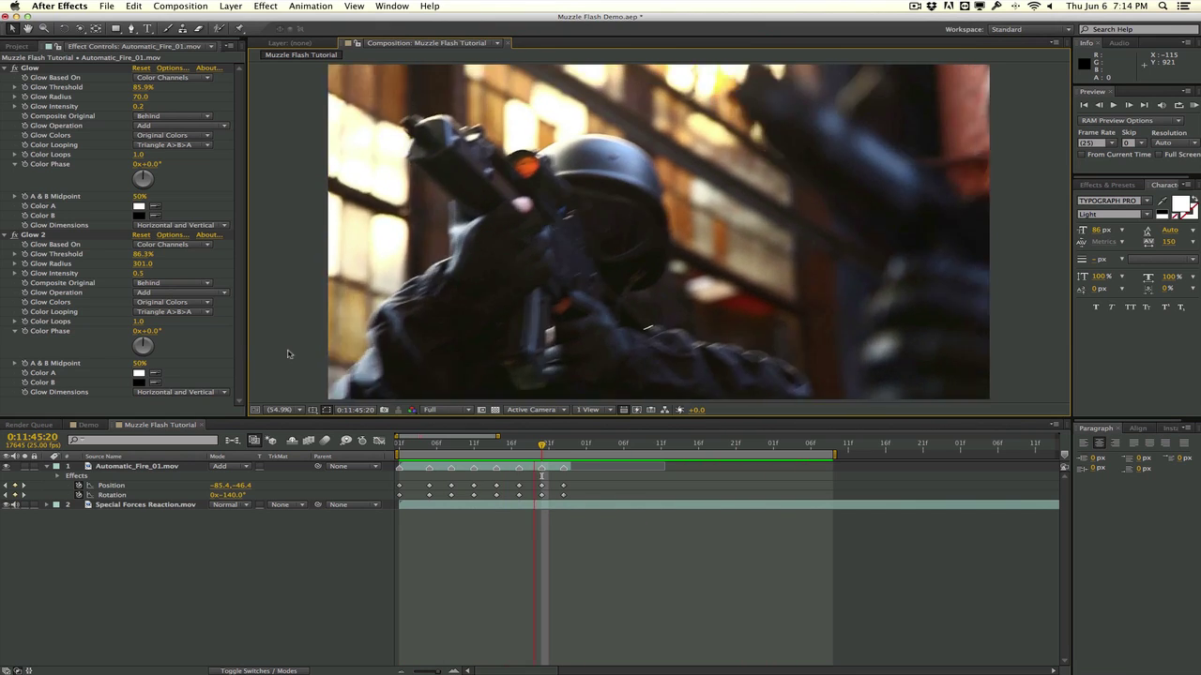
pyautogui.click(289, 353)
# Apply a Curves color correction to the Automatic_Fire_01 layer at 0:11:45:14
pyautogui.moveTo(421, 445); pyautogui.dragTo(497, 449)
pyautogui.click(255, 6)
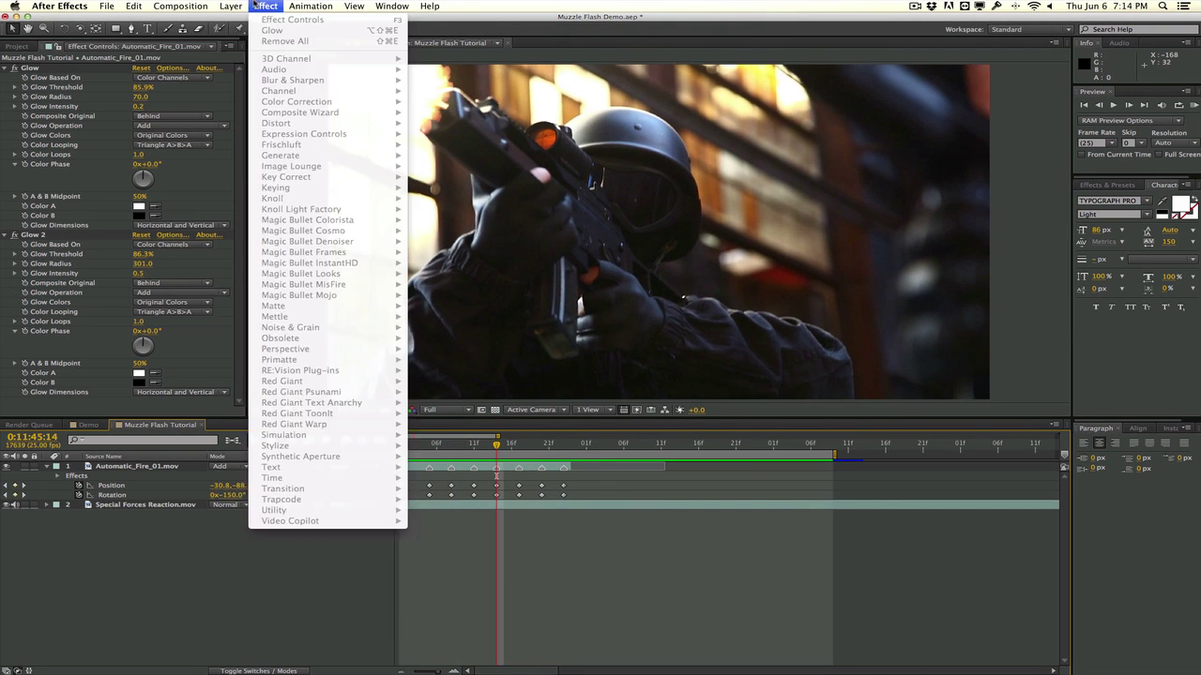
pyautogui.click(174, 518)
pyautogui.click(155, 466)
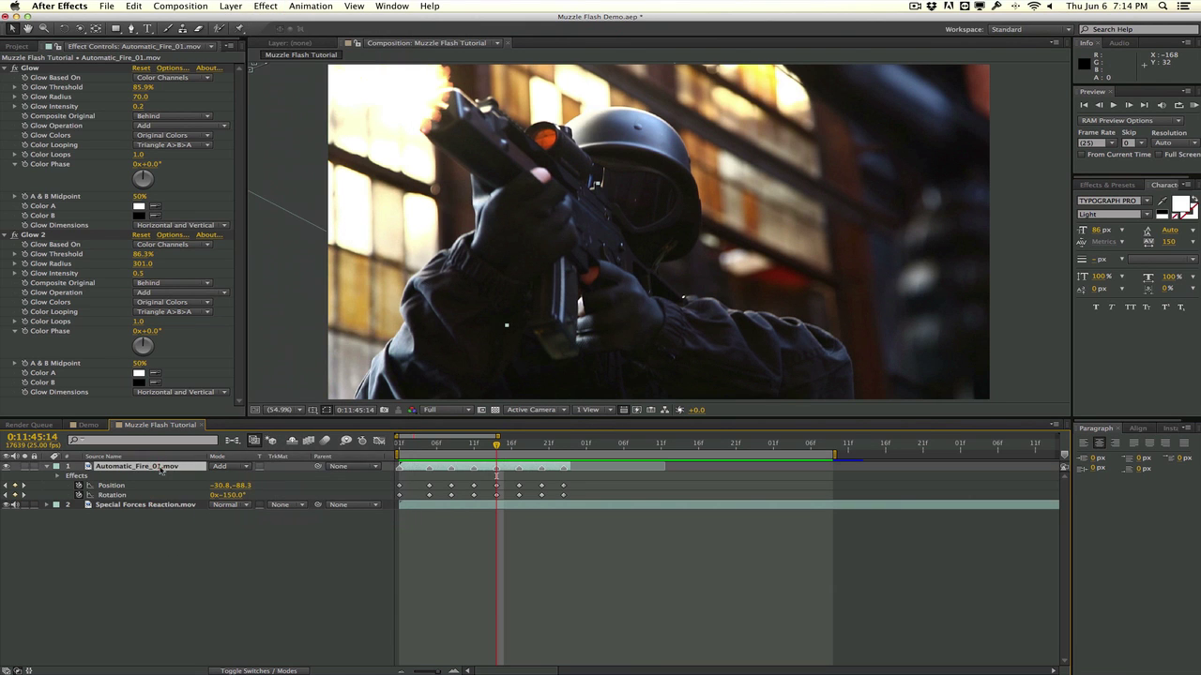
pyautogui.click(268, 6)
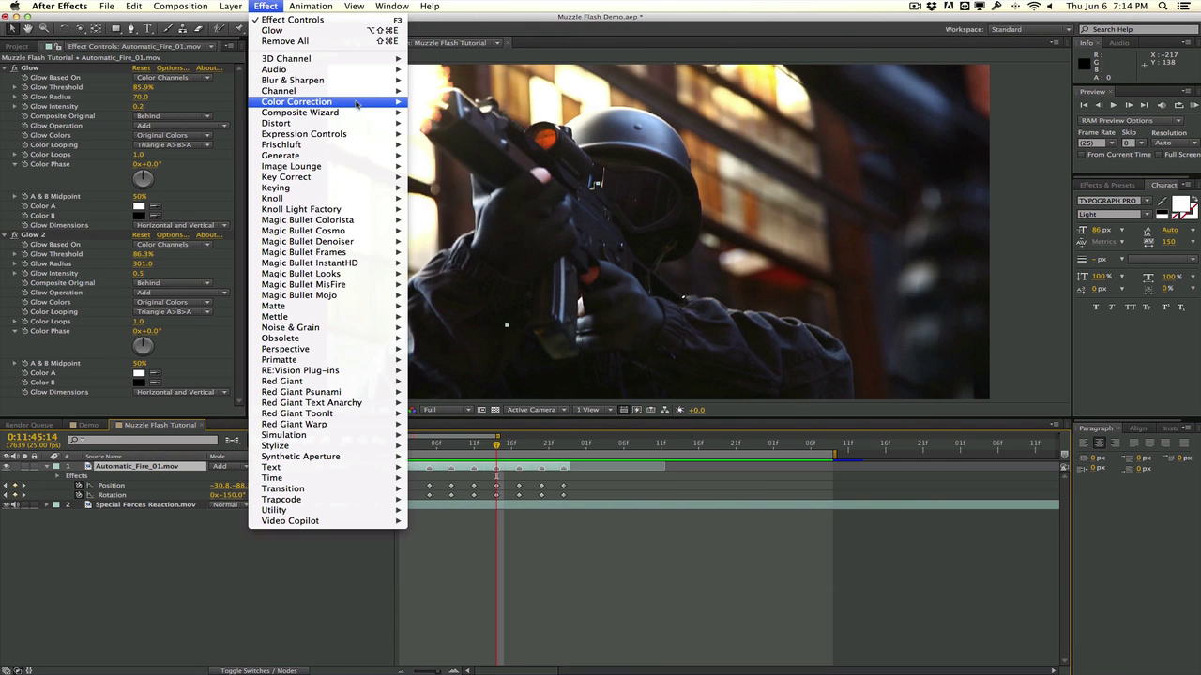
pyautogui.moveTo(360, 102)
pyautogui.click(476, 294)
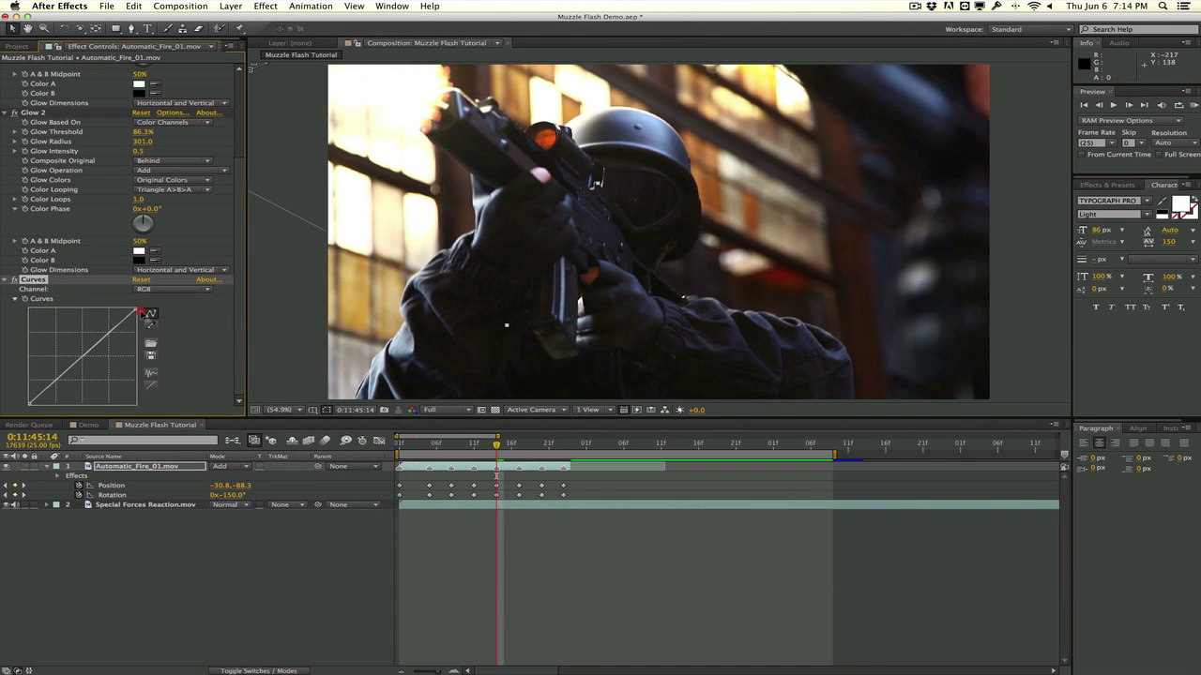
# Lower the white end of the RGB curve slightly and pull the Red curve slightly down in the shadows and upper midtones
pyautogui.moveTo(139, 312); pyautogui.dragTo(151, 324)
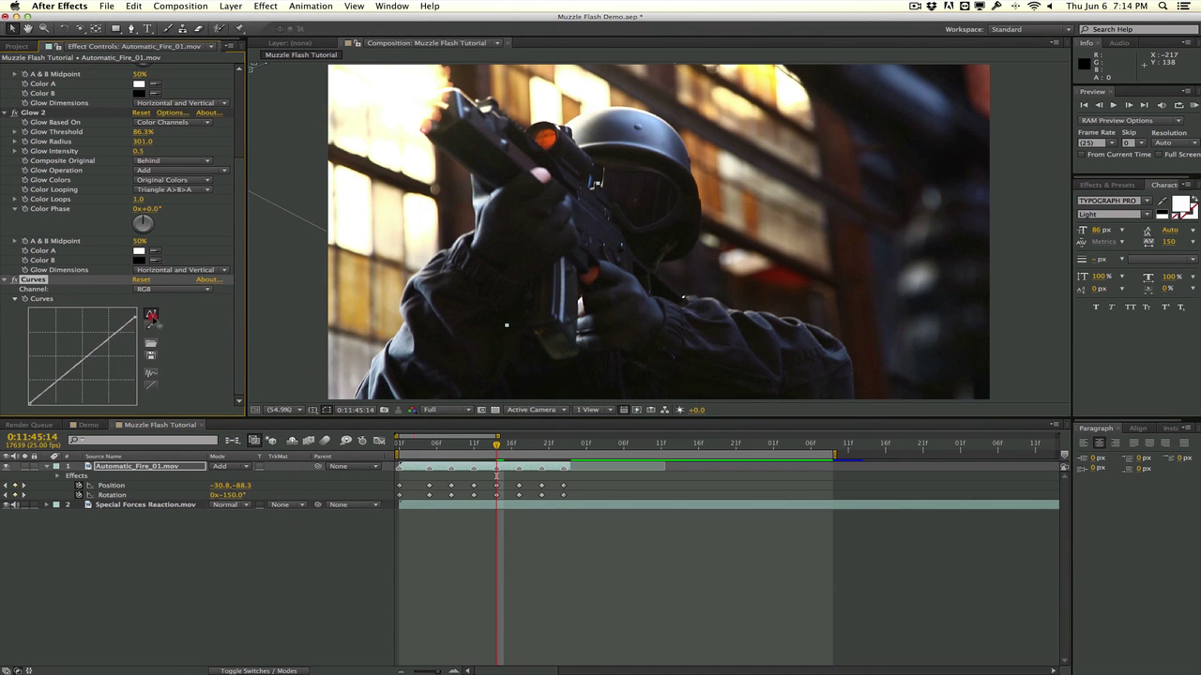
pyautogui.click(153, 289)
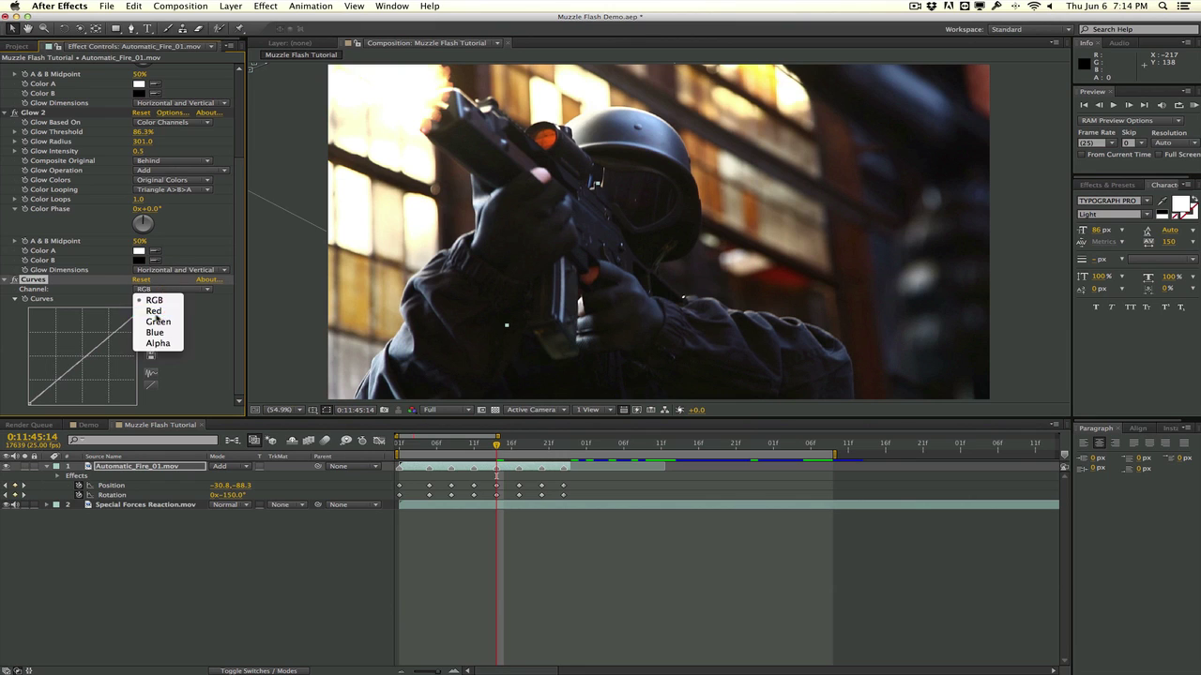
pyautogui.click(153, 310)
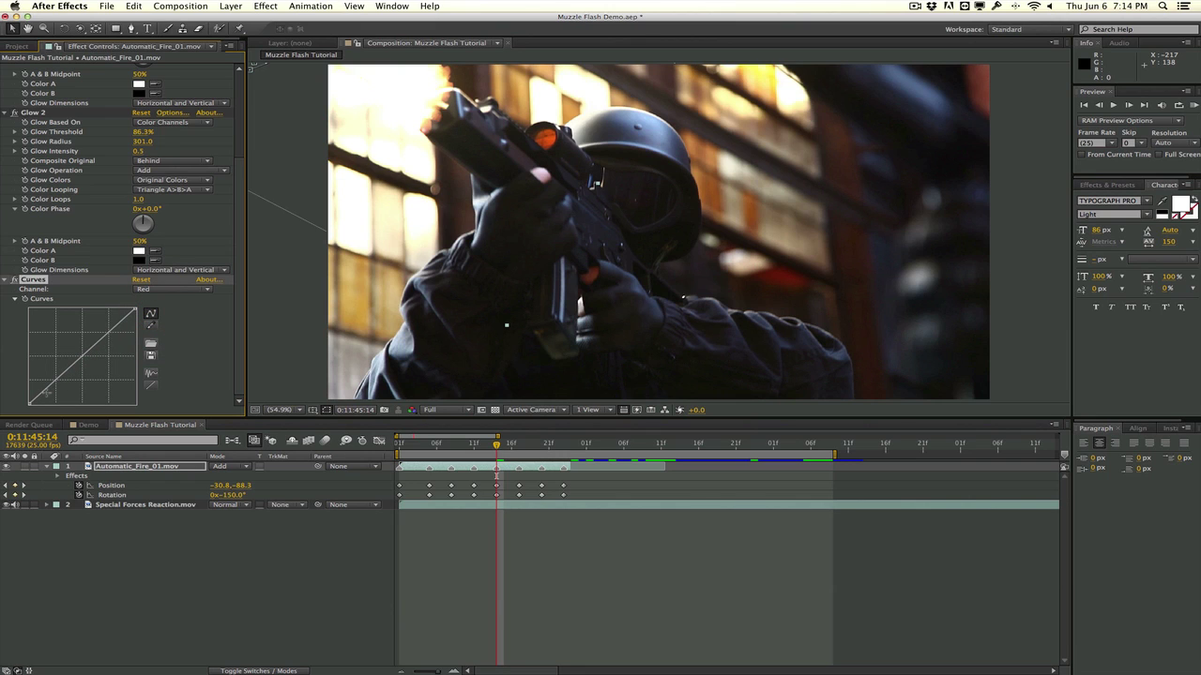
pyautogui.moveTo(45, 394); pyautogui.dragTo(48, 393)
pyautogui.moveTo(93, 351); pyautogui.dragTo(96, 350)
# Lower the Blue curve's midtones slightly, raise the Green midtones slightly, and return the Curves channel to RGB
pyautogui.click(171, 289)
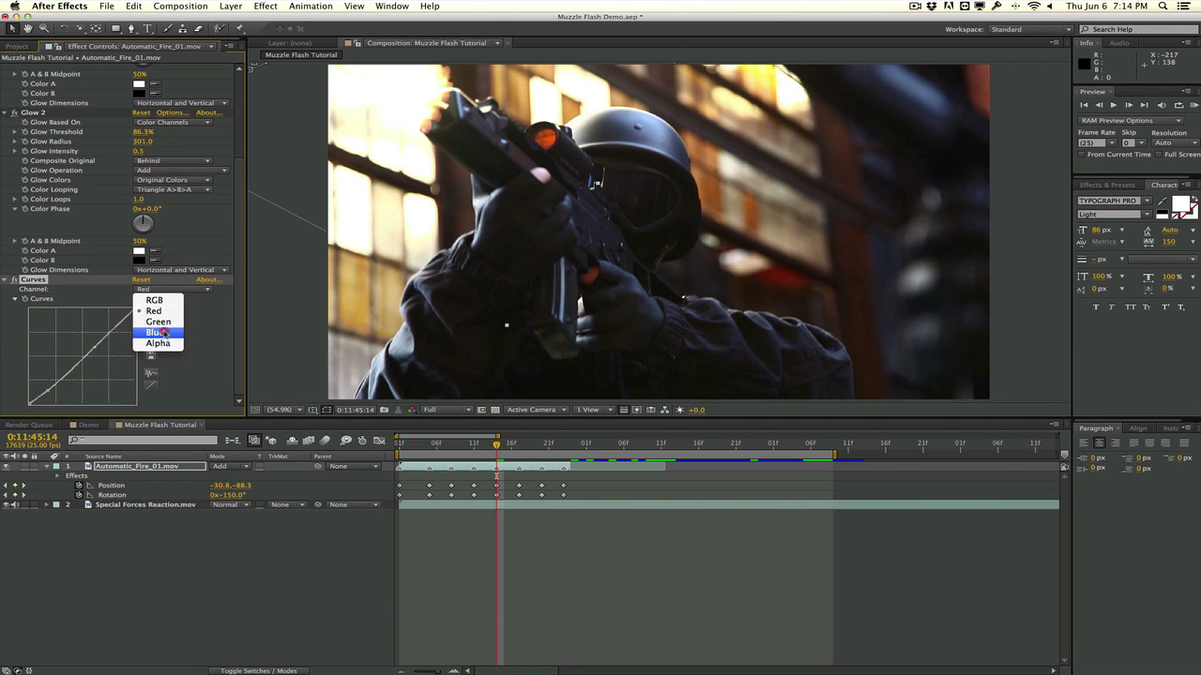
pyautogui.click(150, 328)
pyautogui.moveTo(137, 312); pyautogui.dragTo(137, 315)
pyautogui.moveTo(72, 367); pyautogui.dragTo(84, 361)
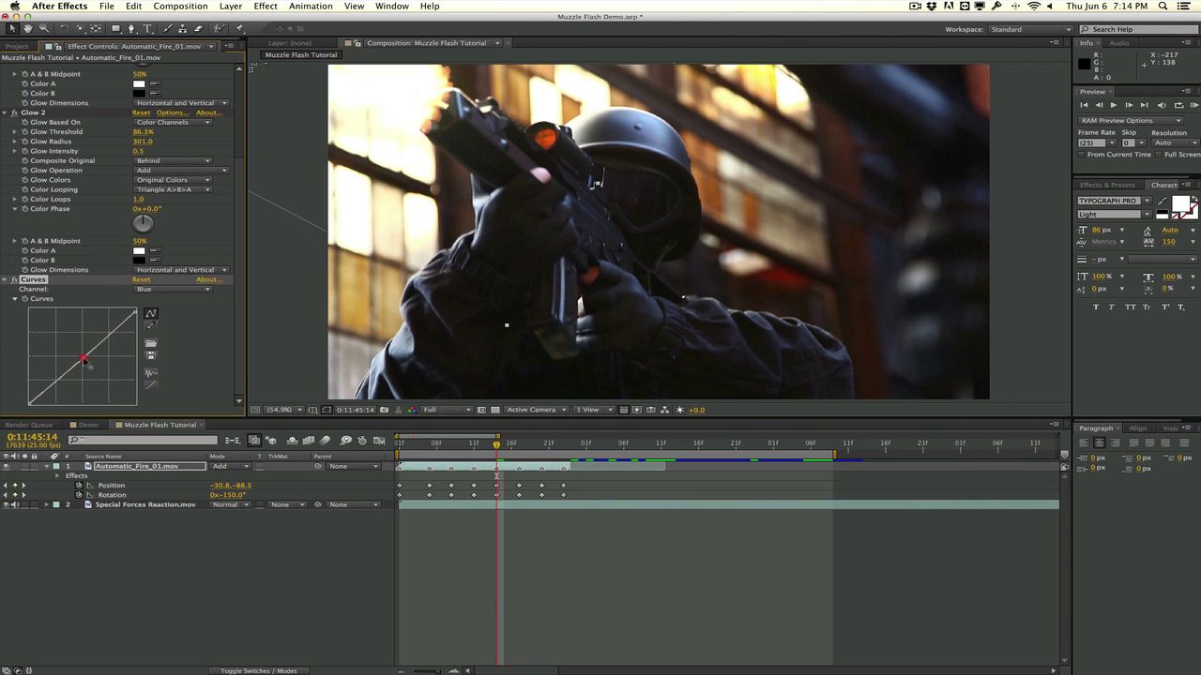
pyautogui.click(150, 290)
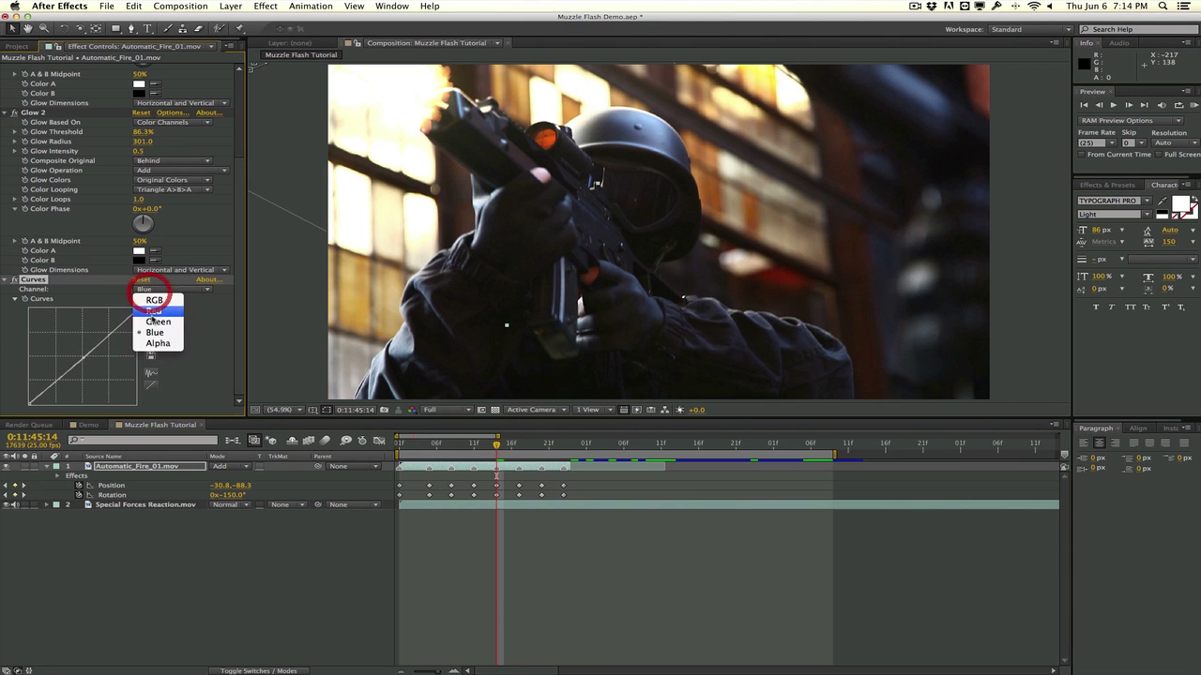
pyautogui.click(154, 326)
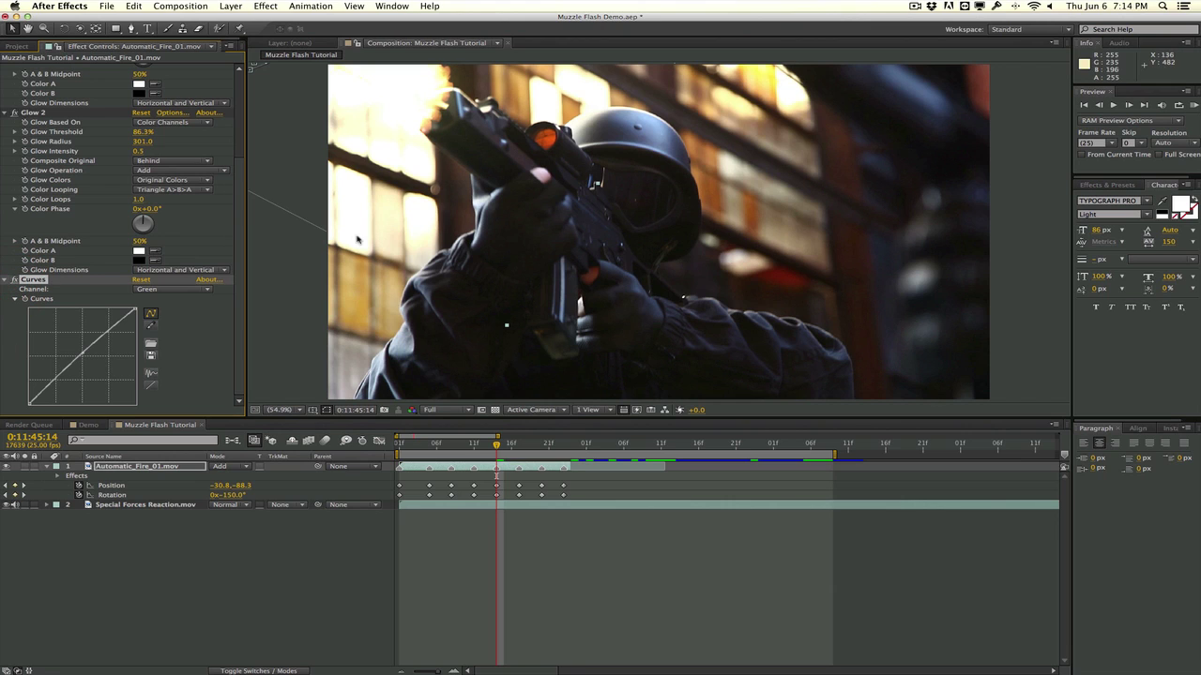
pyautogui.click(174, 290)
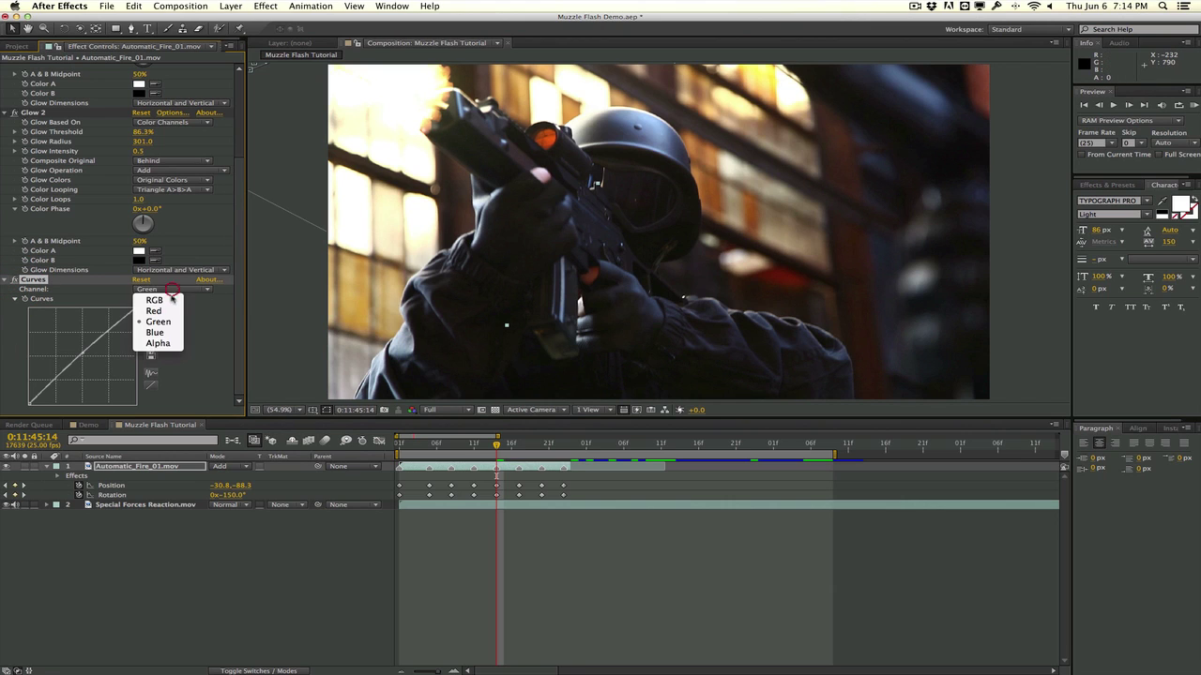
pyautogui.click(158, 302)
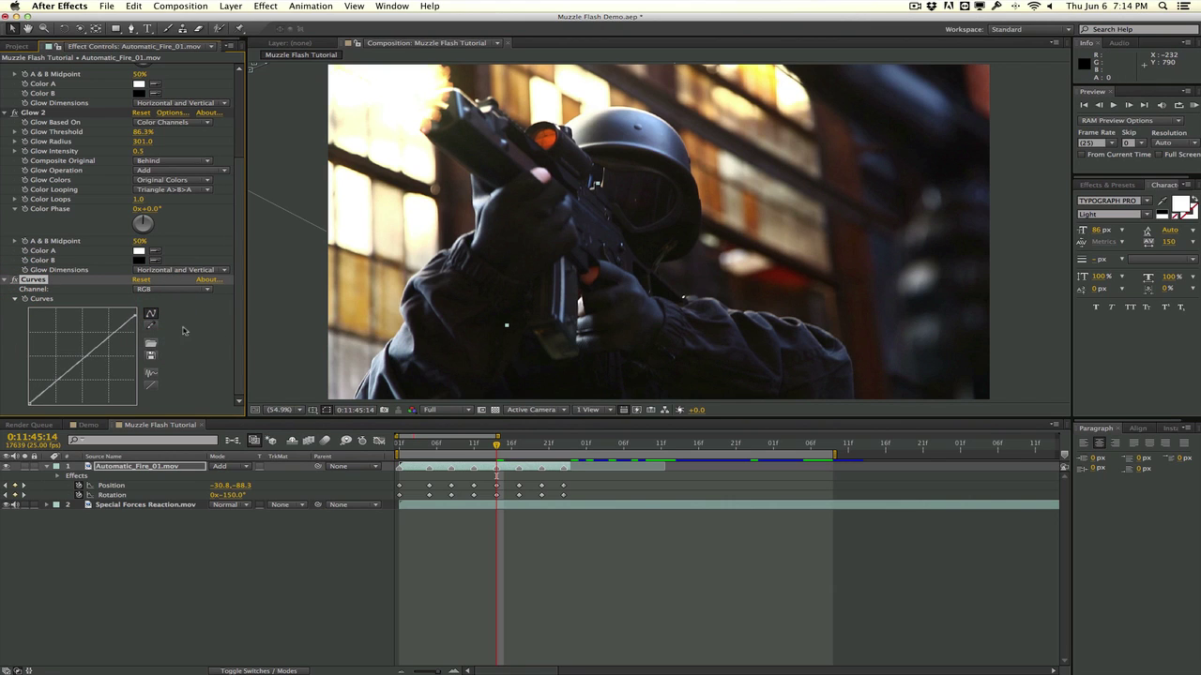
pyautogui.moveTo(491, 447); pyautogui.dragTo(526, 446)
pyautogui.click(499, 447)
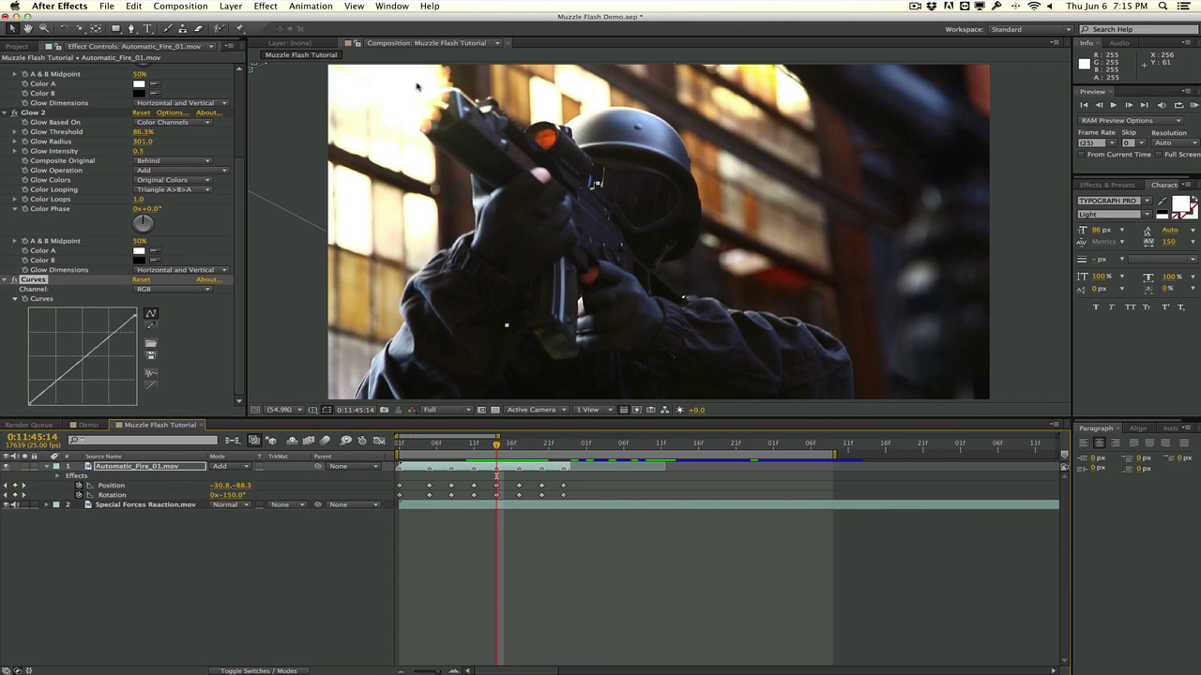
# Duplicate the Special Forces Reaction.mov layer and rename the upper copy Light Spill 01
pyautogui.click(161, 505)
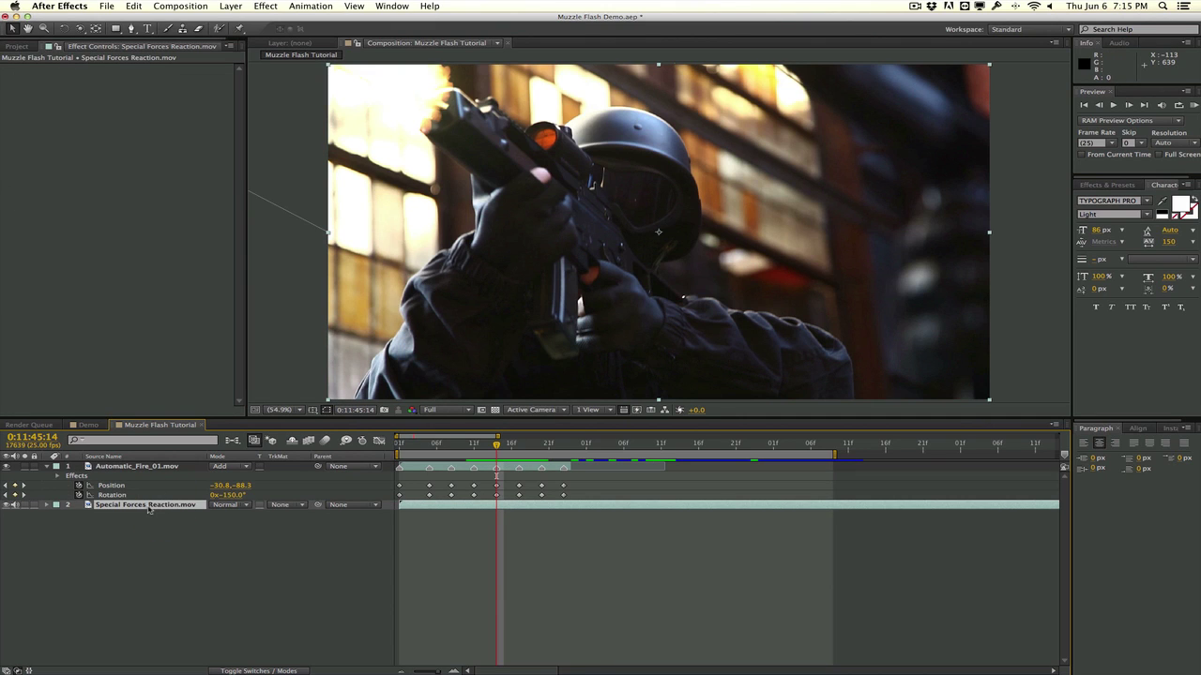
pyautogui.press('super+d')
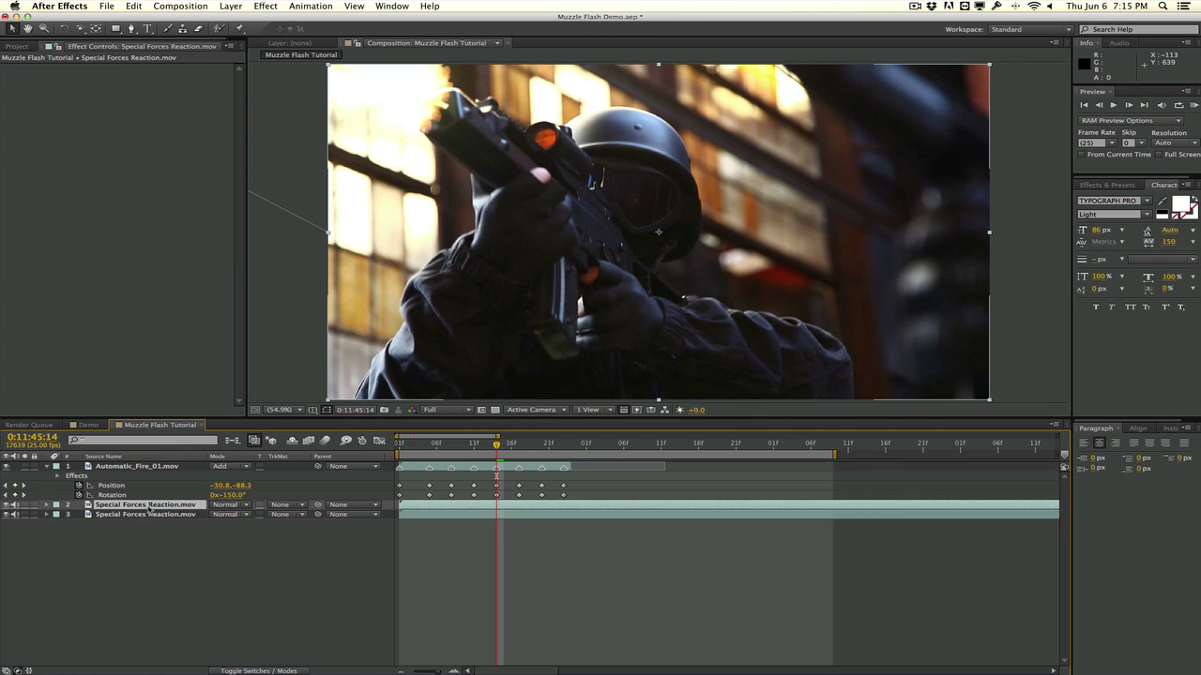
pyautogui.press('Return')
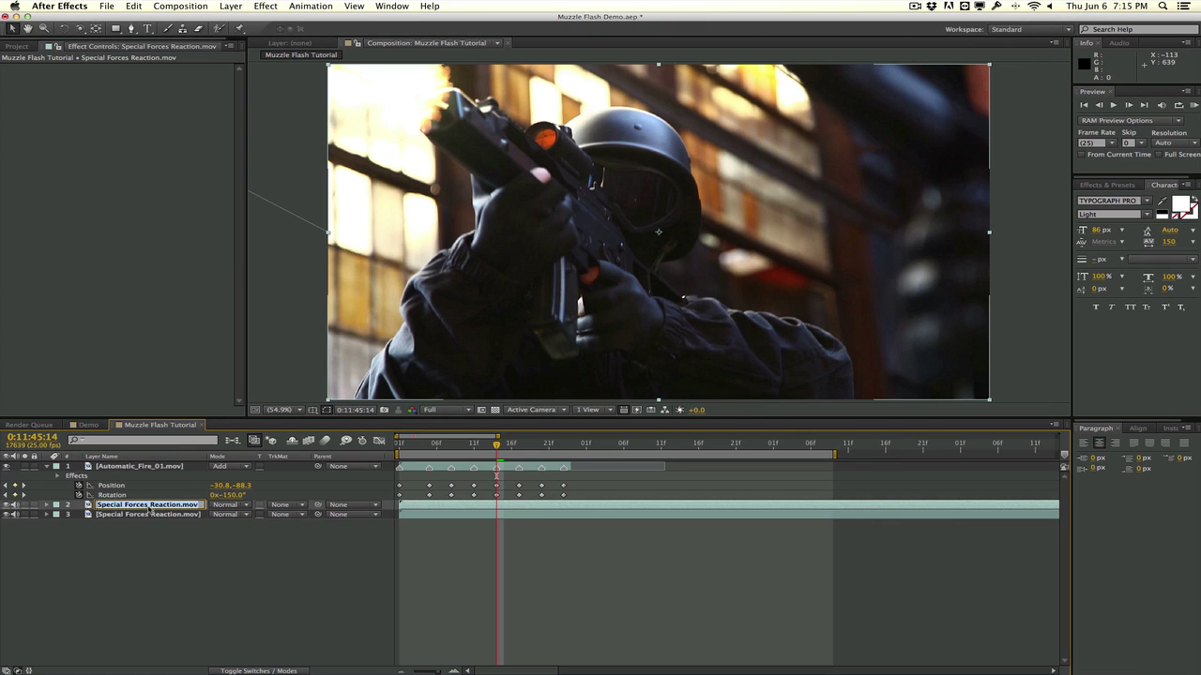
pyautogui.write('Light Spill 01')
pyautogui.press('Return')
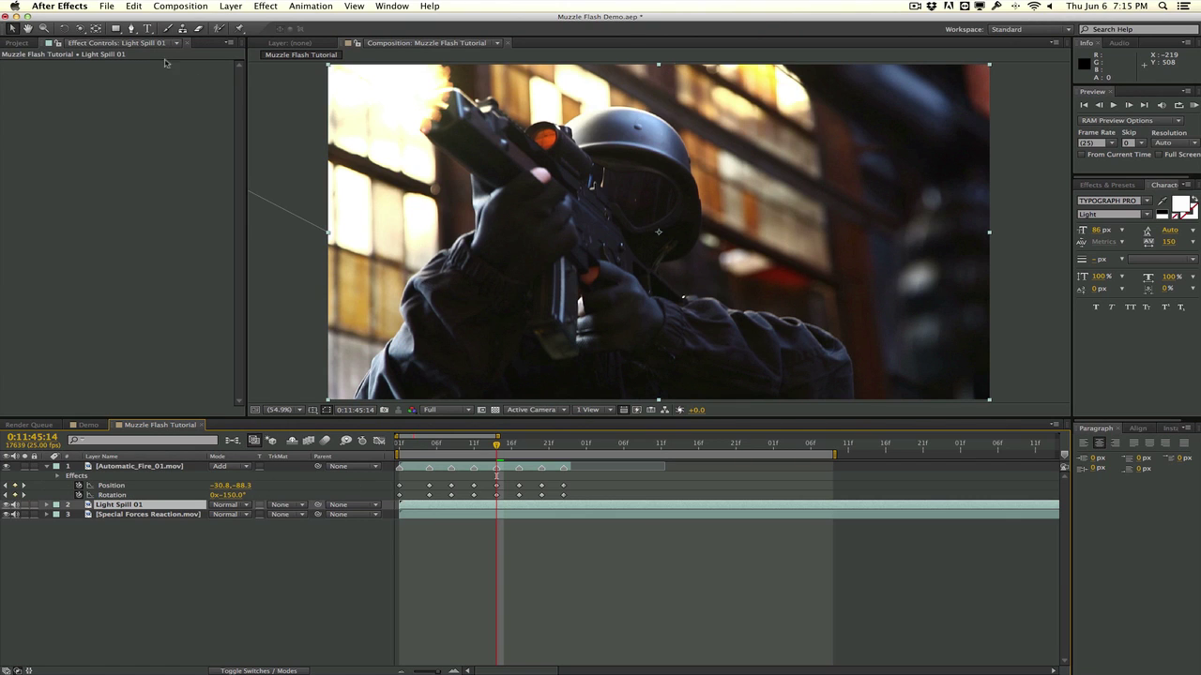
# Draw a closed Pen tool mask on Light Spill 01 just inside the outline of the soldier's arms, gun and helmet
pyautogui.click(131, 28)
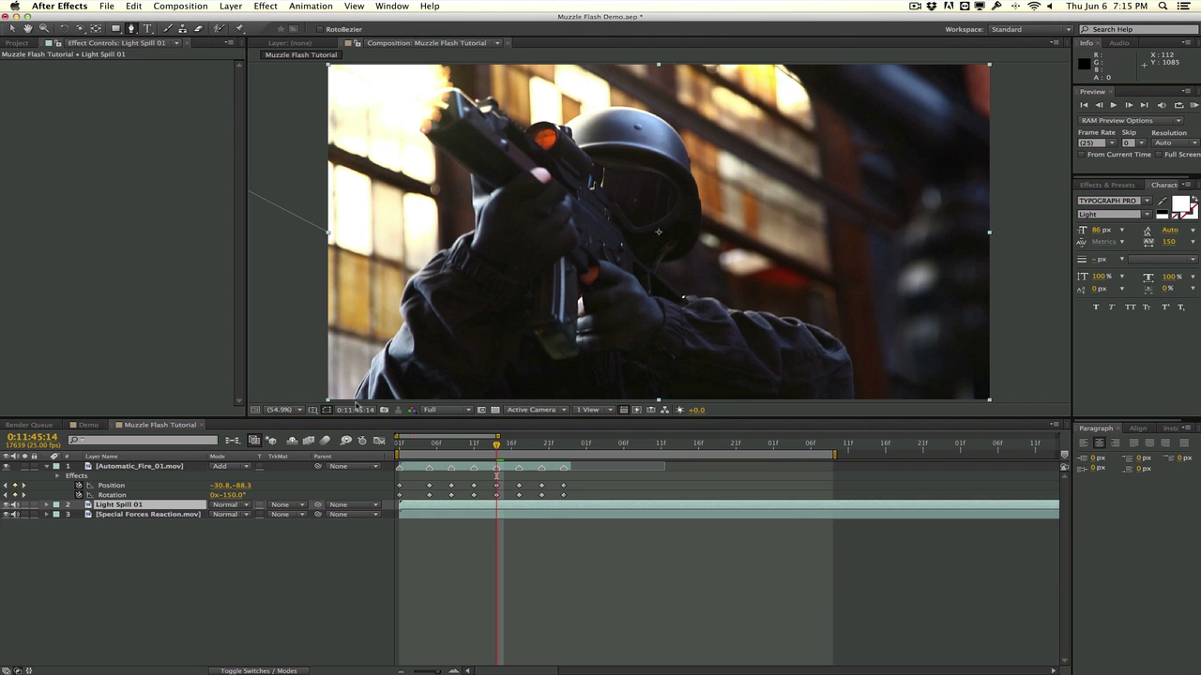
pyautogui.press(',')
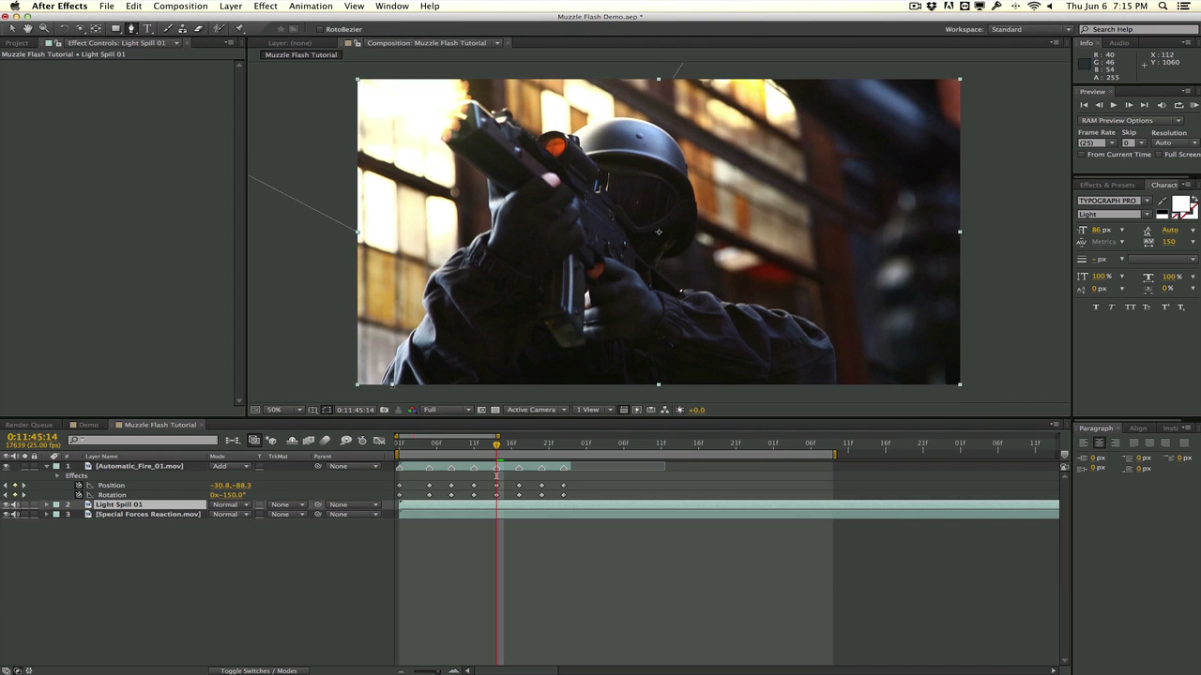
pyautogui.click(380, 387)
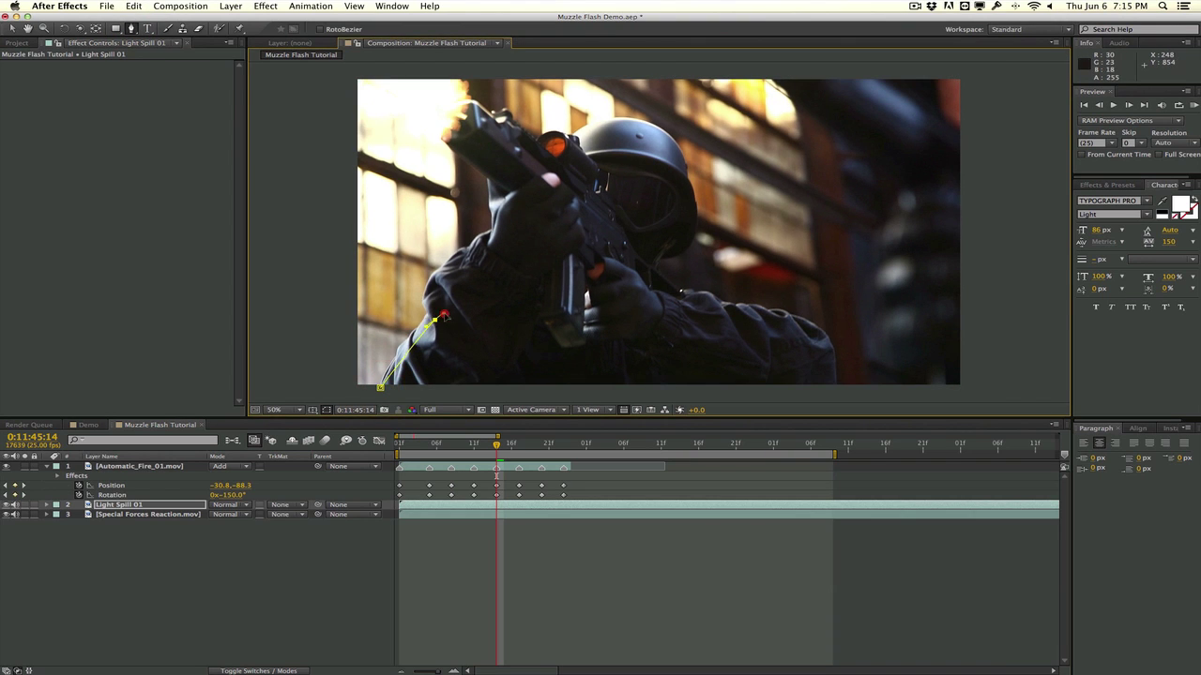
pyautogui.moveTo(445, 284); pyautogui.dragTo(490, 241)
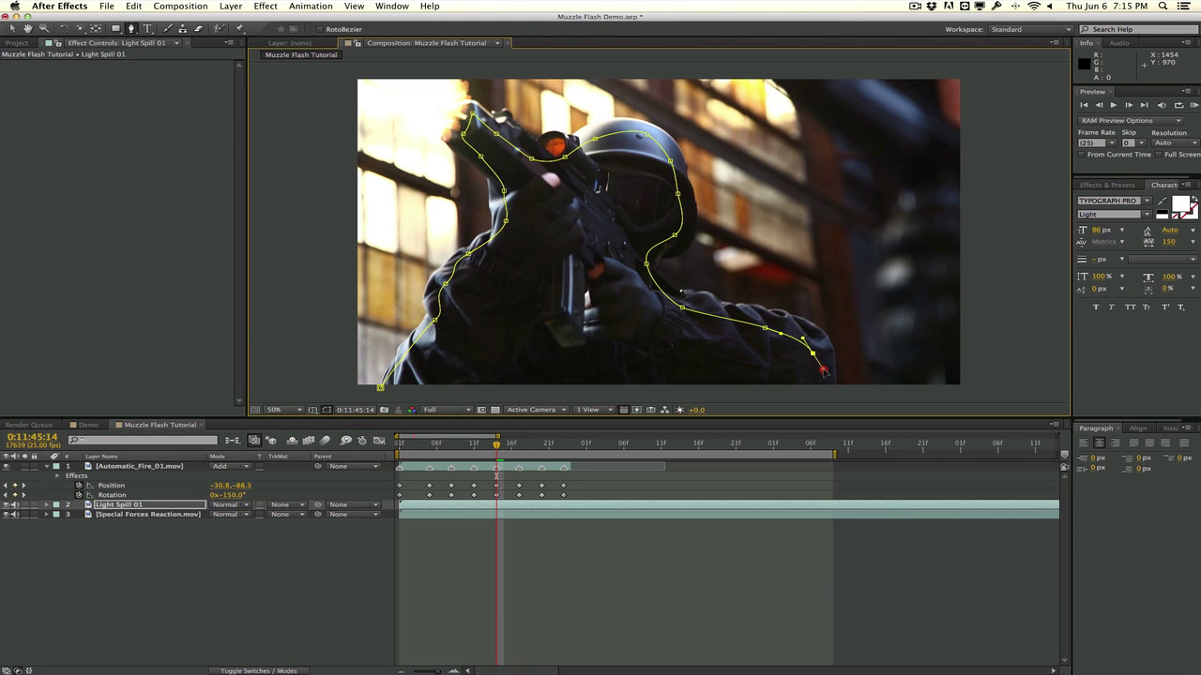
pyautogui.click(827, 387)
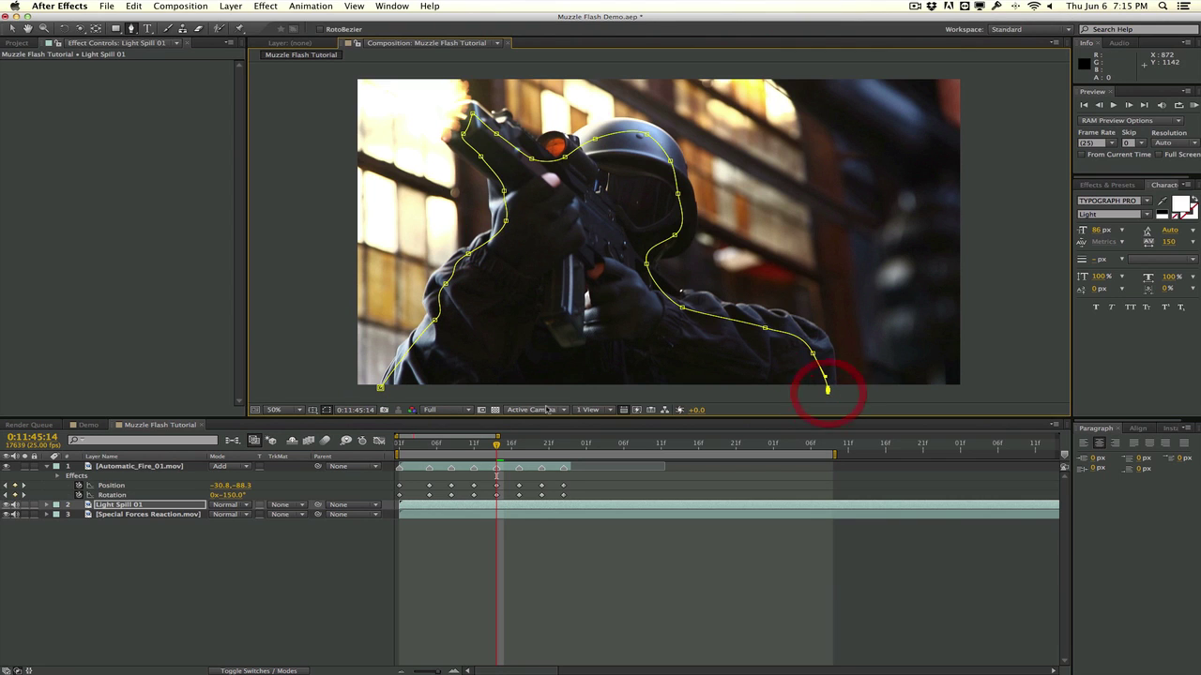
pyautogui.click(380, 388)
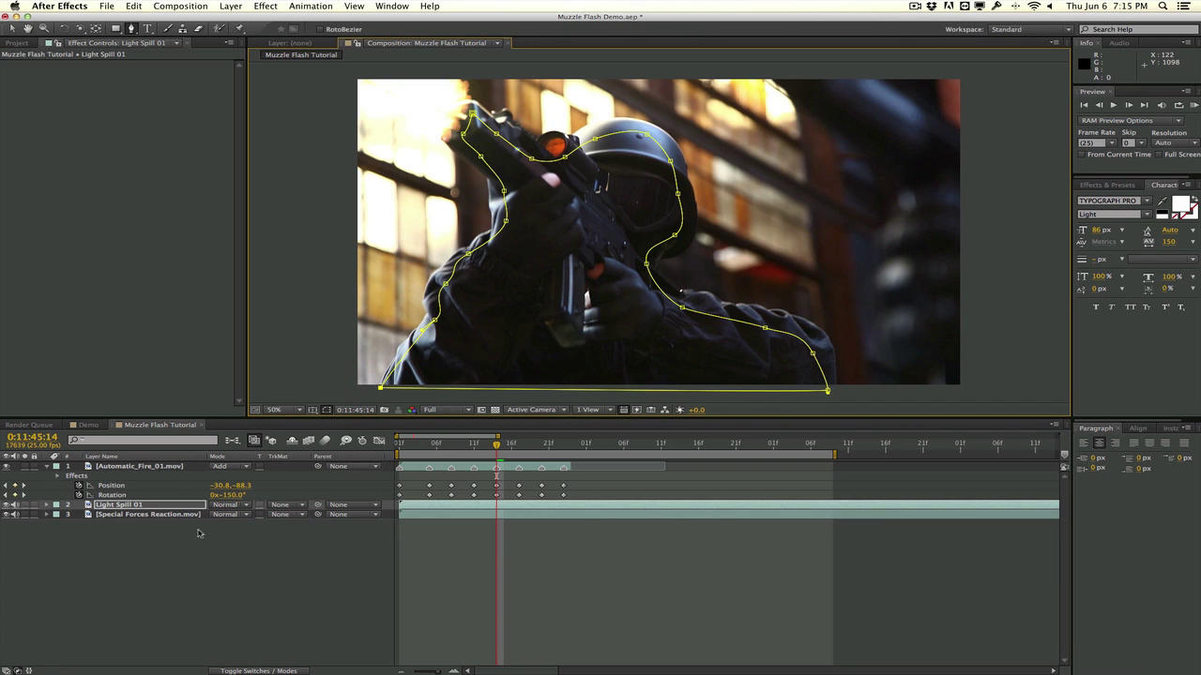
# Feather the Light Spill 01 mask by 120 pixels and set the layer's blending mode to Add
pyautogui.press('f')
pyautogui.moveTo(226, 525); pyautogui.dragTo(246, 525)
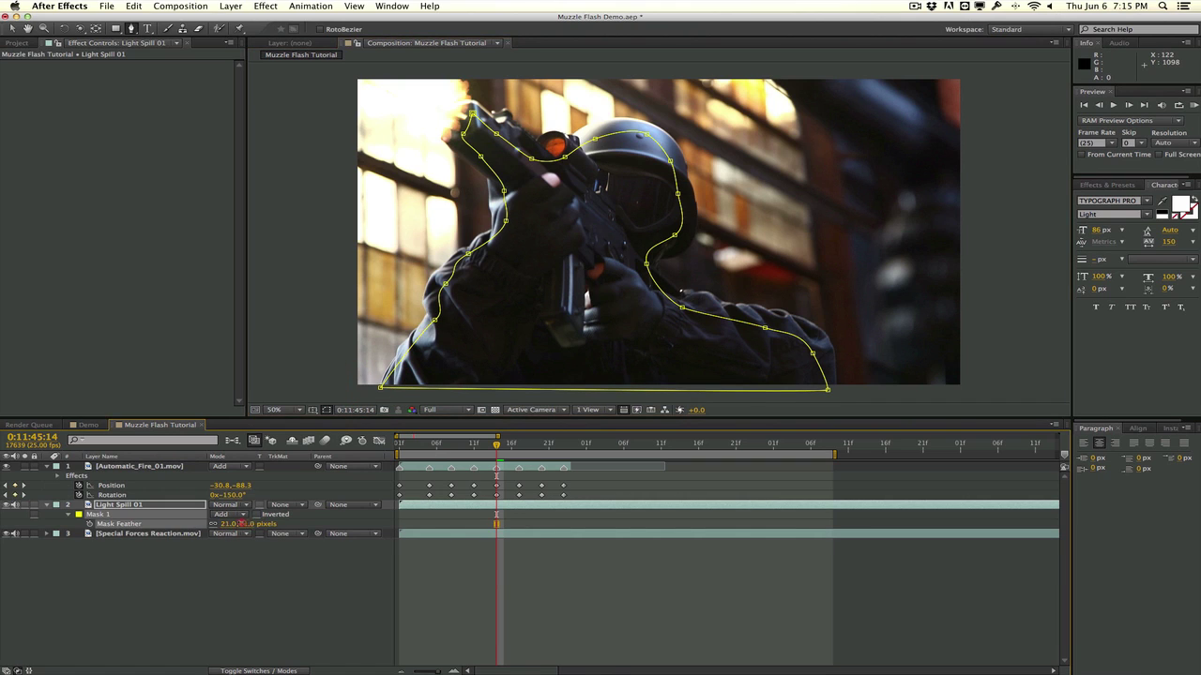
pyautogui.click(226, 526)
pyautogui.write('120')
pyautogui.press('Return')
pyautogui.click(237, 505)
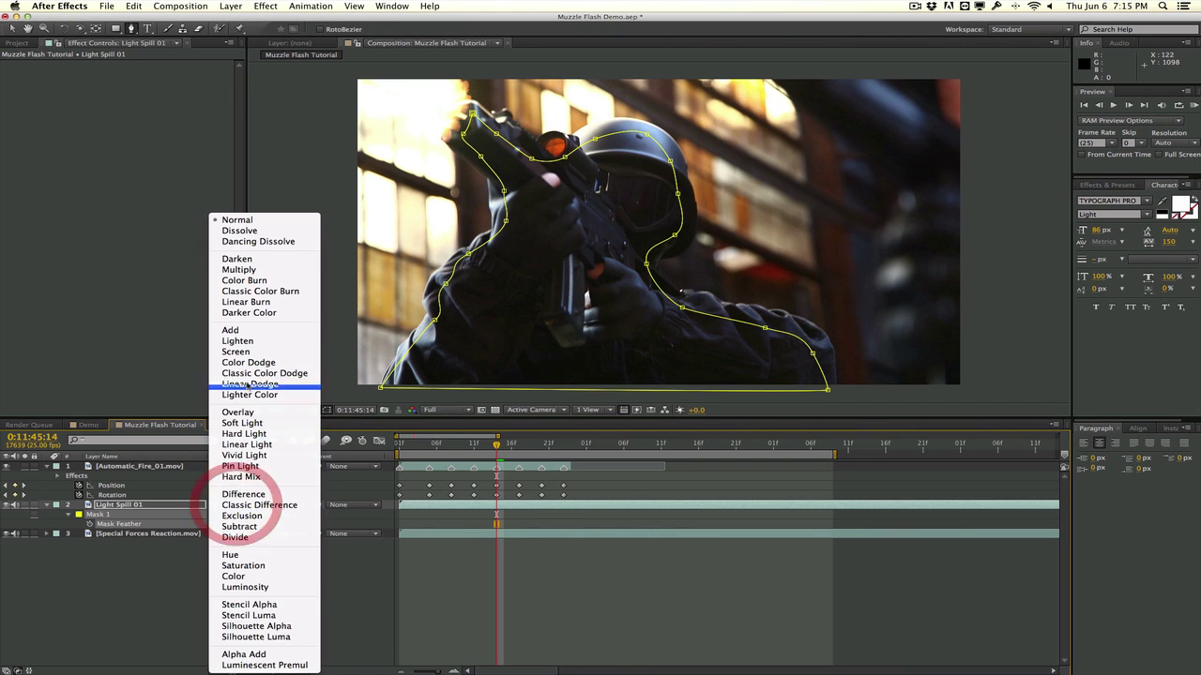
pyautogui.click(260, 335)
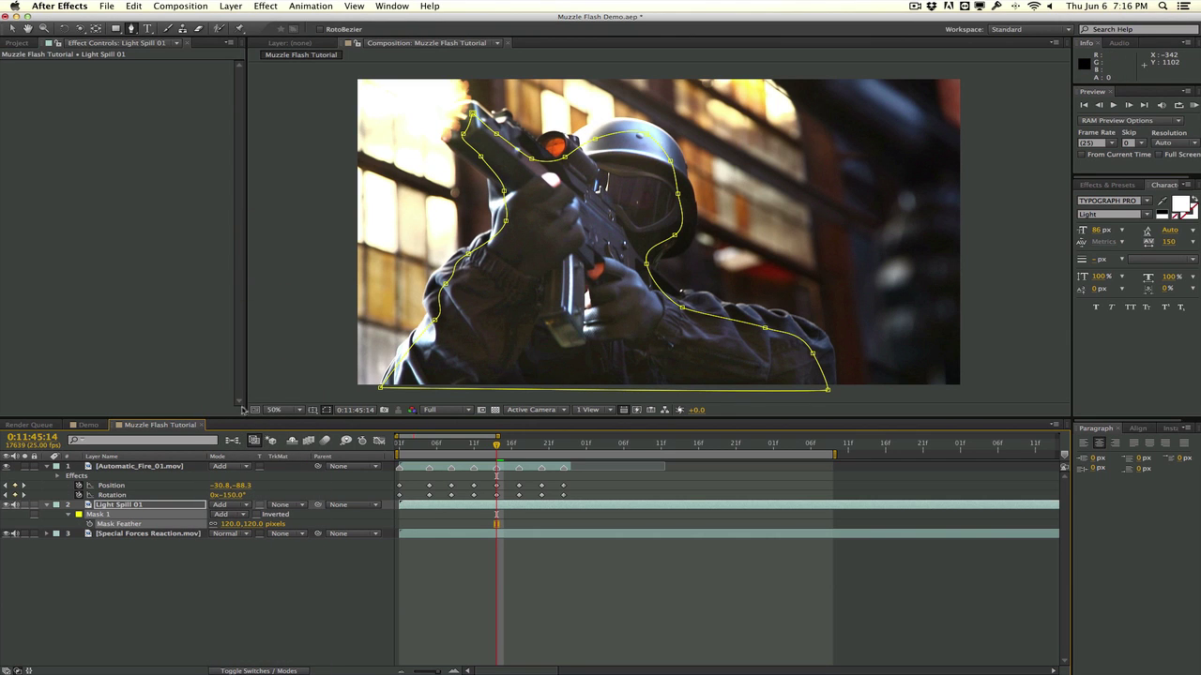
pyautogui.press('v')
pyautogui.click(330, 329)
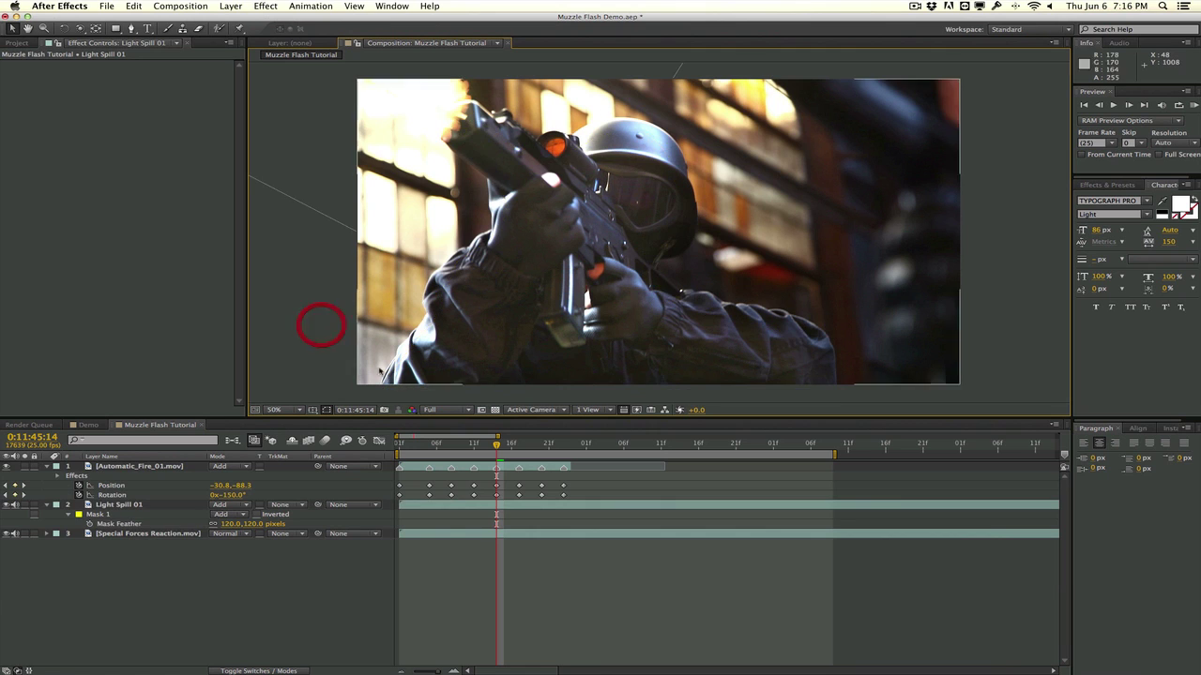
# Apply a Curves color correction to Light Spill 01 and pull the RGB midtones down slightly
pyautogui.click(178, 506)
pyautogui.click(266, 6)
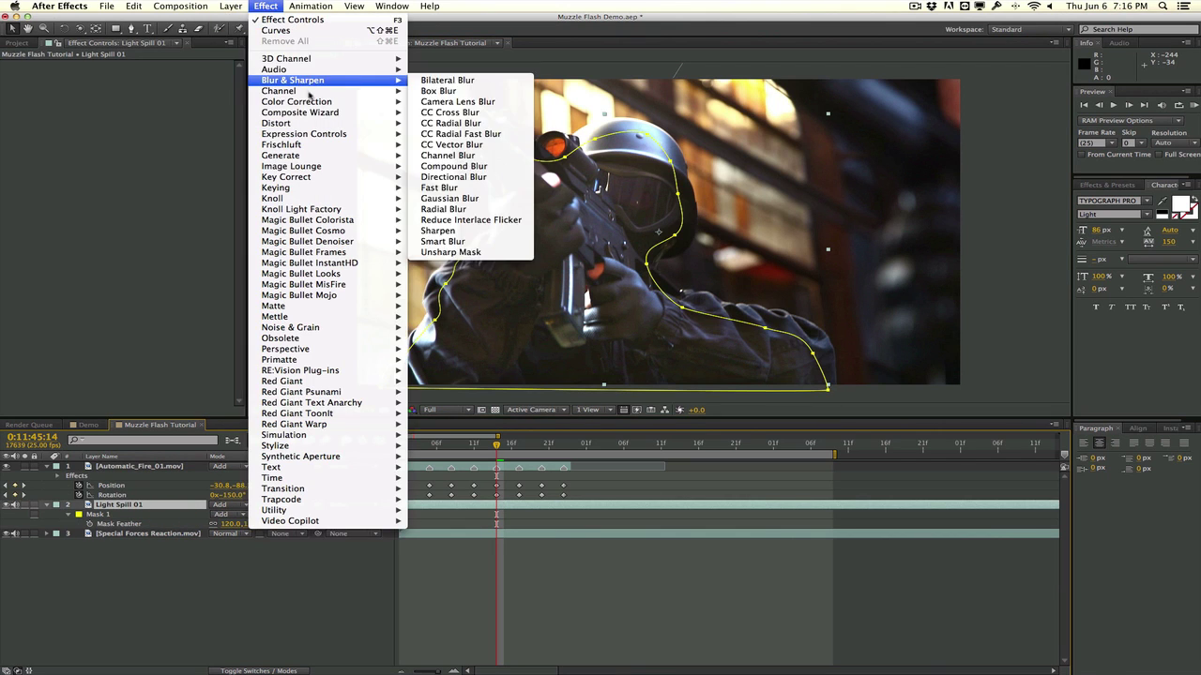
pyautogui.moveTo(310, 102)
pyautogui.click(471, 297)
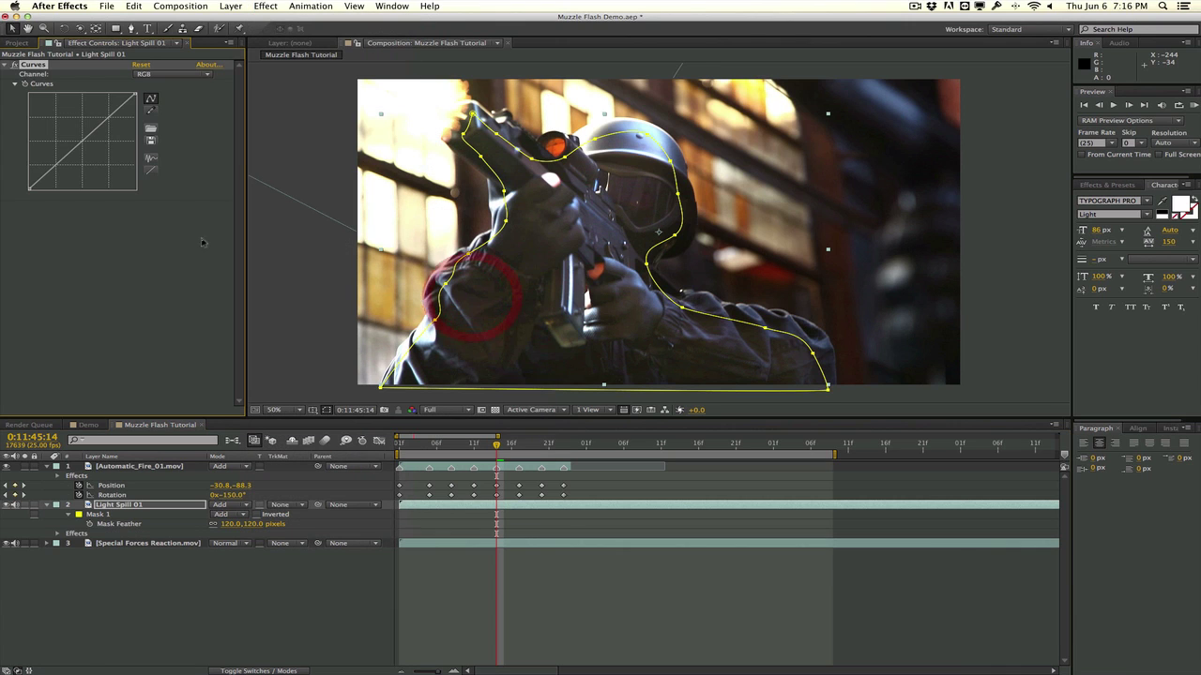
pyautogui.click(85, 140)
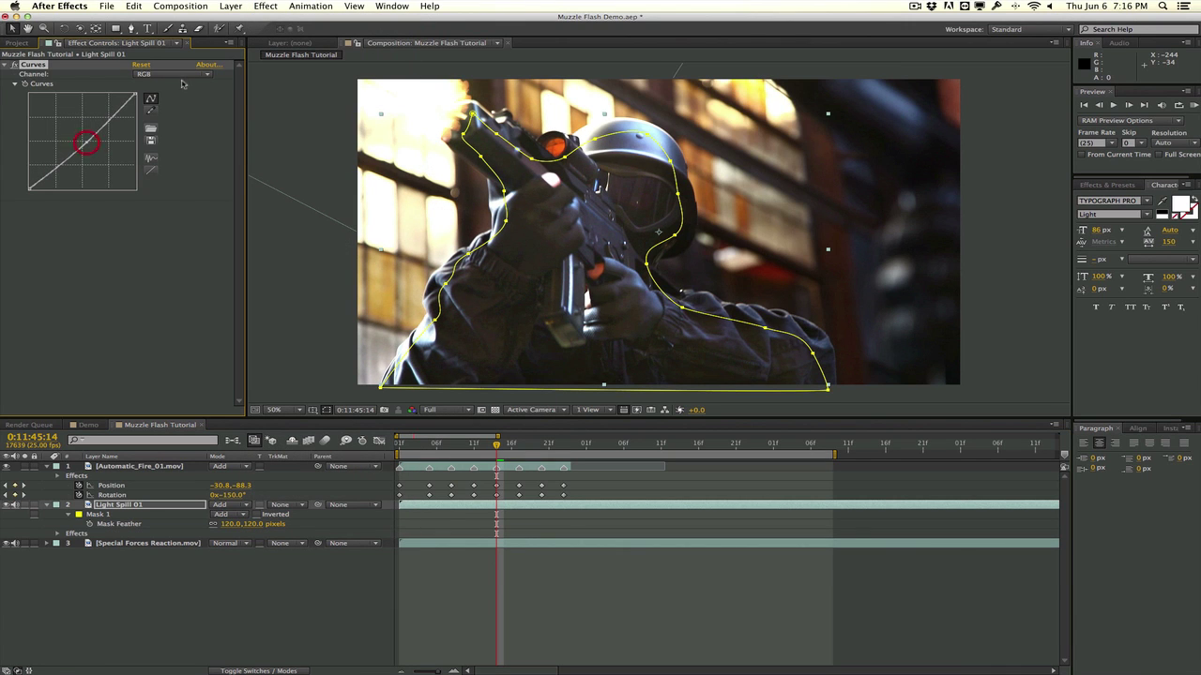
# Raise the Red midtones slightly in the light spill's Curves, adjust the Green curve, and lower the Blue midtones
pyautogui.click(173, 73)
pyautogui.click(174, 97)
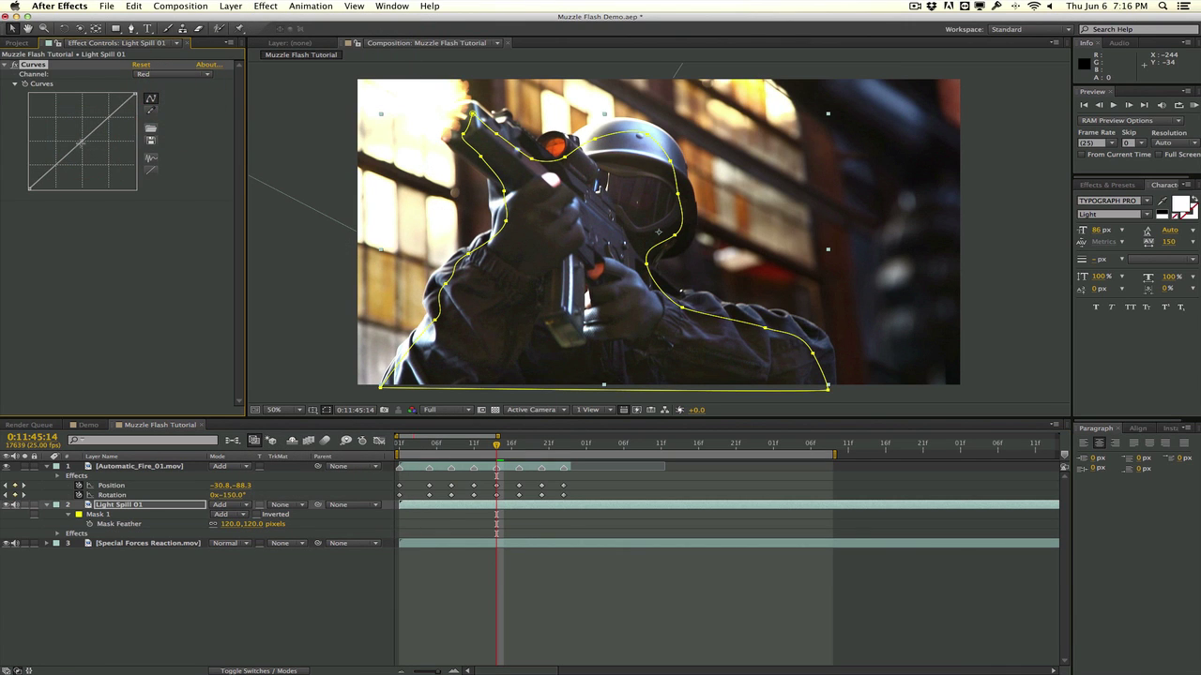
pyautogui.click(201, 73)
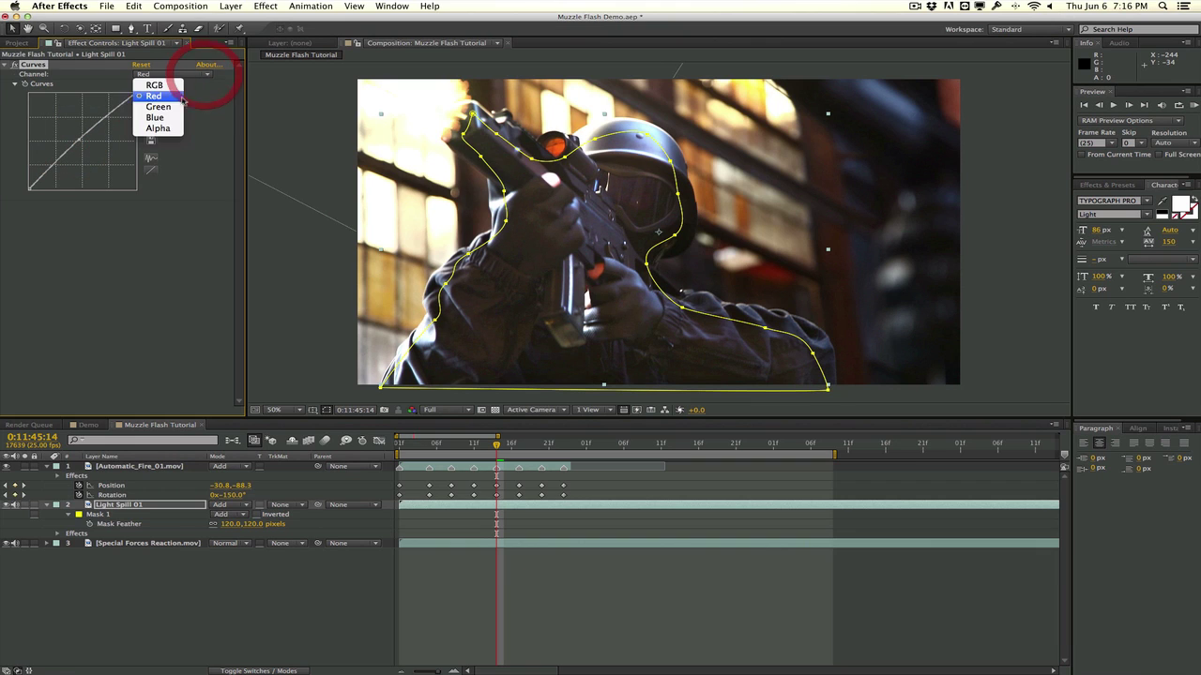
pyautogui.click(176, 108)
pyautogui.moveTo(84, 139); pyautogui.dragTo(85, 146)
pyautogui.click(155, 77)
pyautogui.click(158, 119)
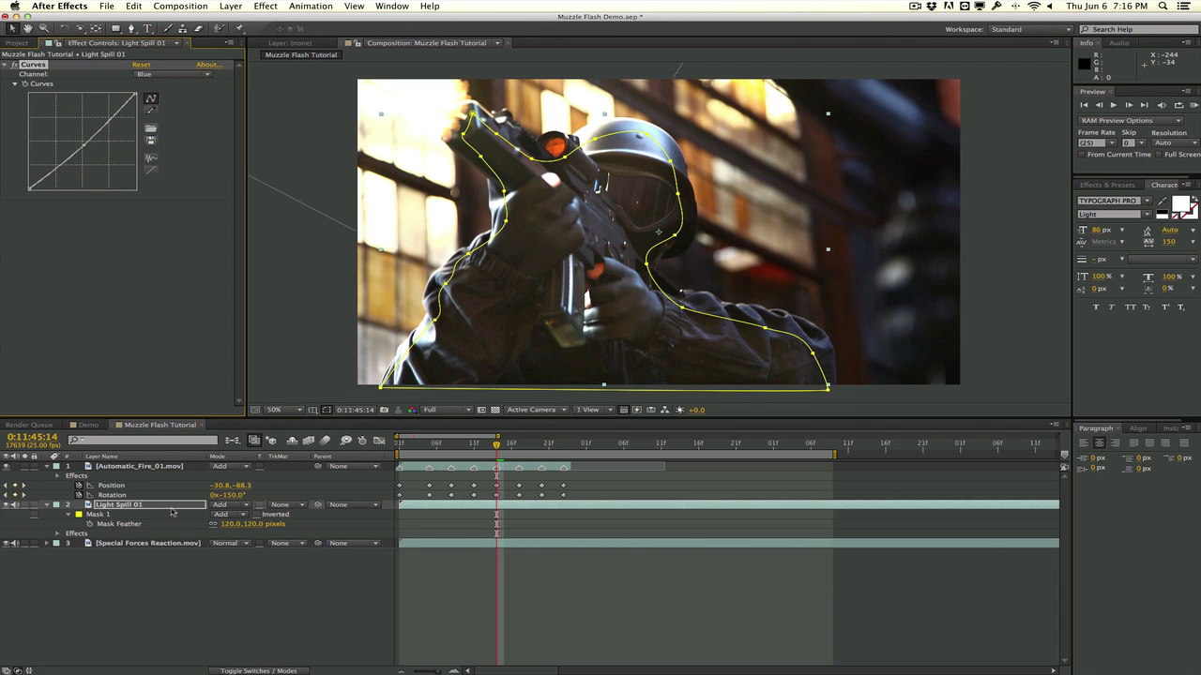
# Set the opacity of the Light Spill 01 layer to 60% and deselect all layers
pyautogui.press('t')
pyautogui.click(223, 514)
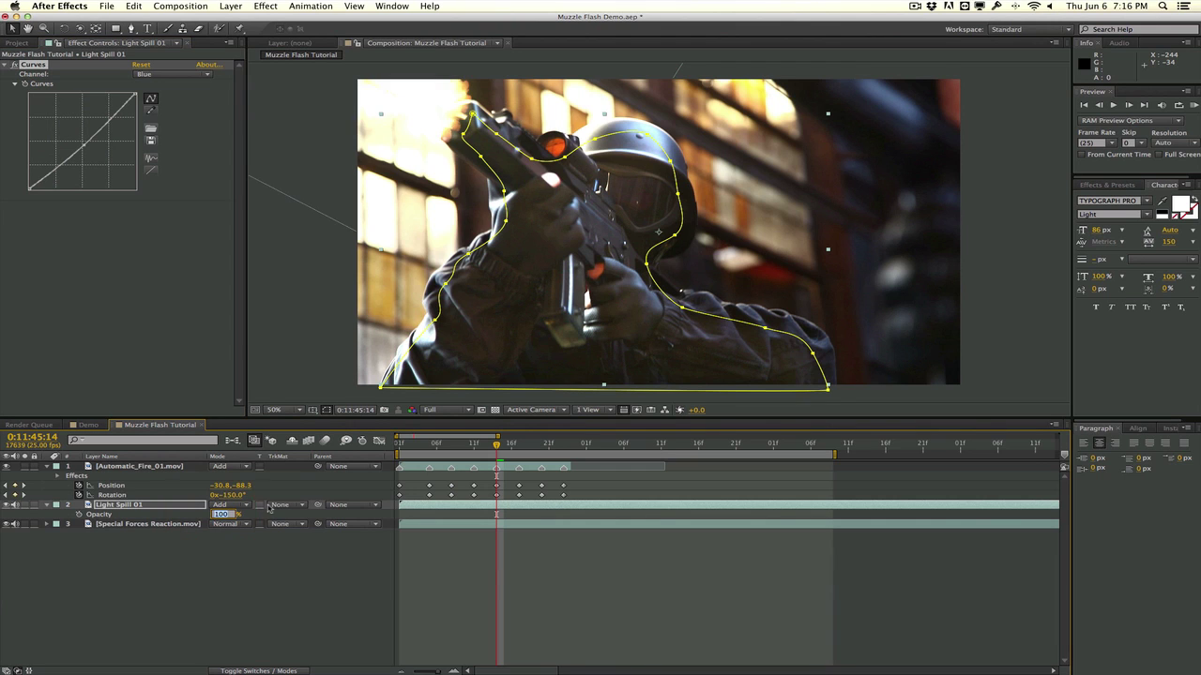
pyautogui.write('60')
pyautogui.press('Return')
pyautogui.click(309, 379)
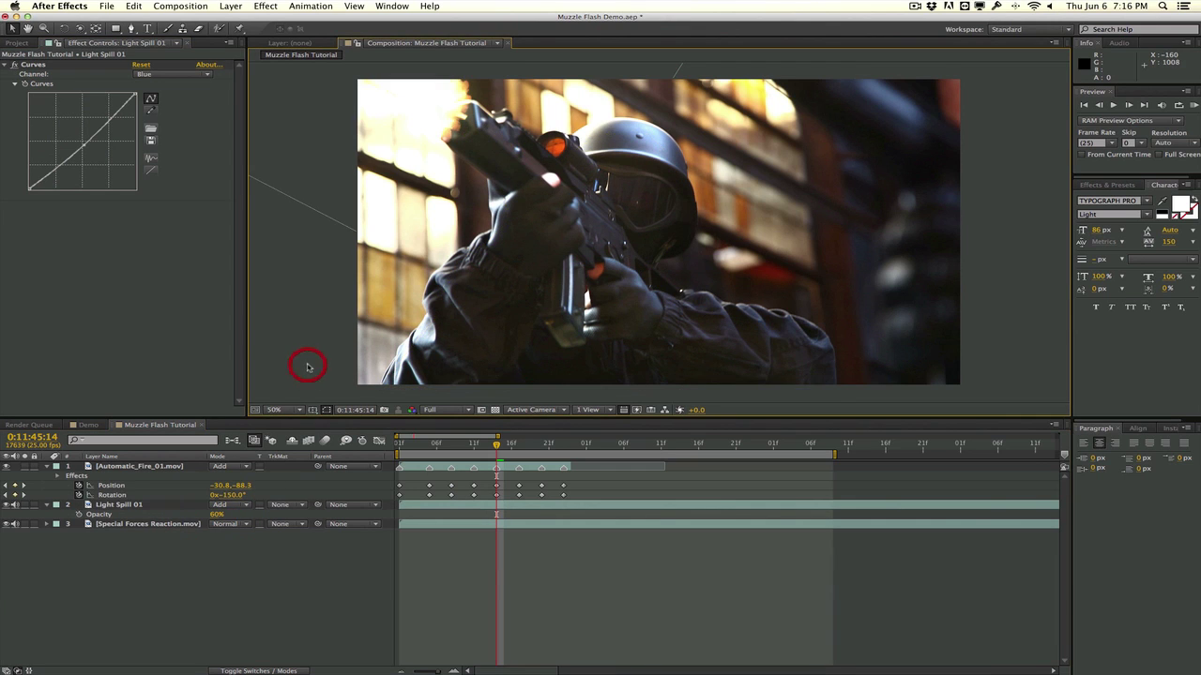
pyautogui.click(443, 335)
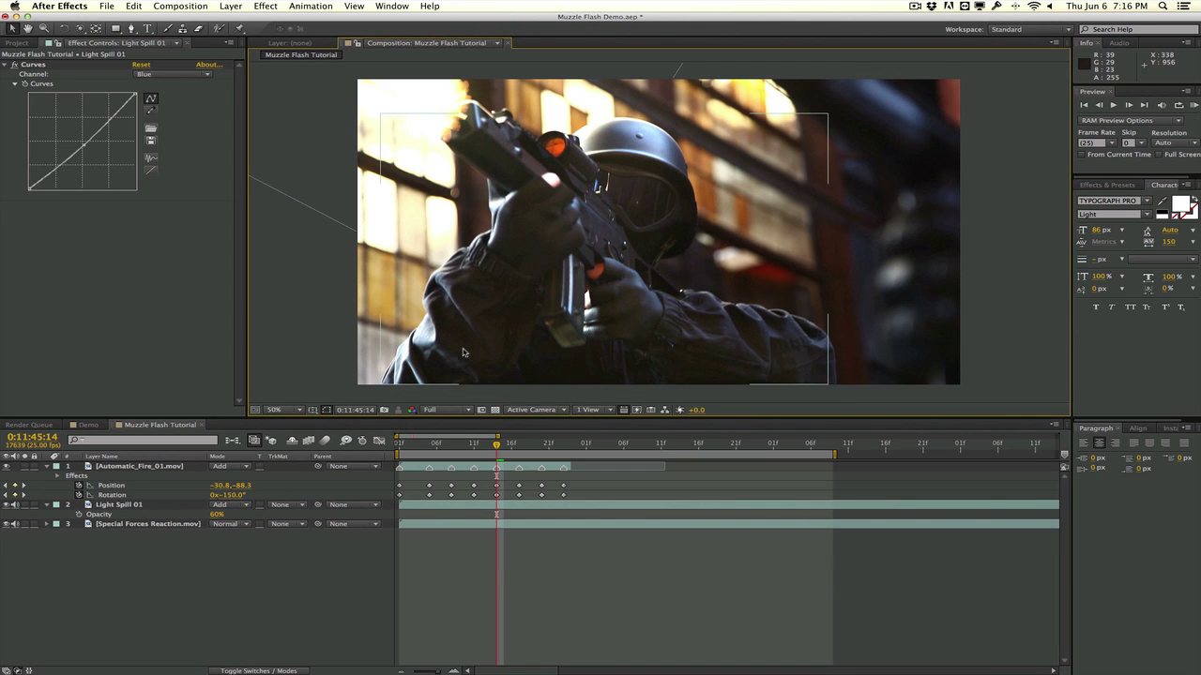
pyautogui.press('F2')
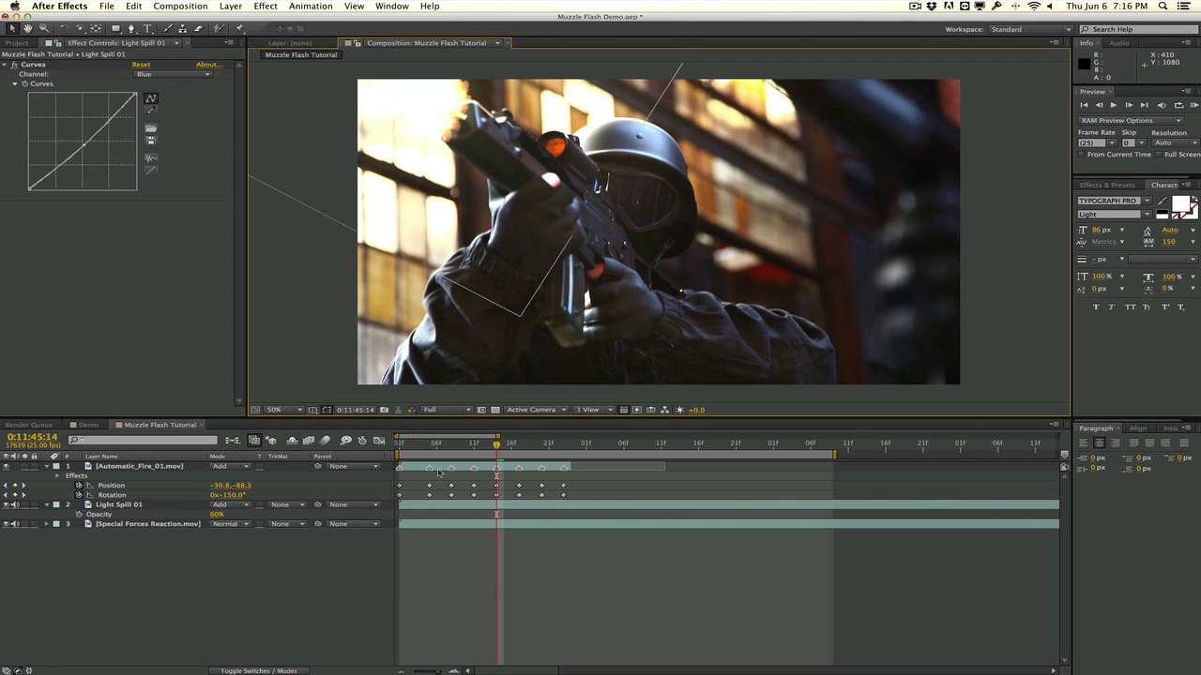
# Start keyframing the Opacity of Light Spill 01 at 0:11:45:11, on the muzzle flash frame
pyautogui.click(405, 473)
pyautogui.click(449, 608)
pyautogui.moveTo(437, 671); pyautogui.dragTo(439, 671)
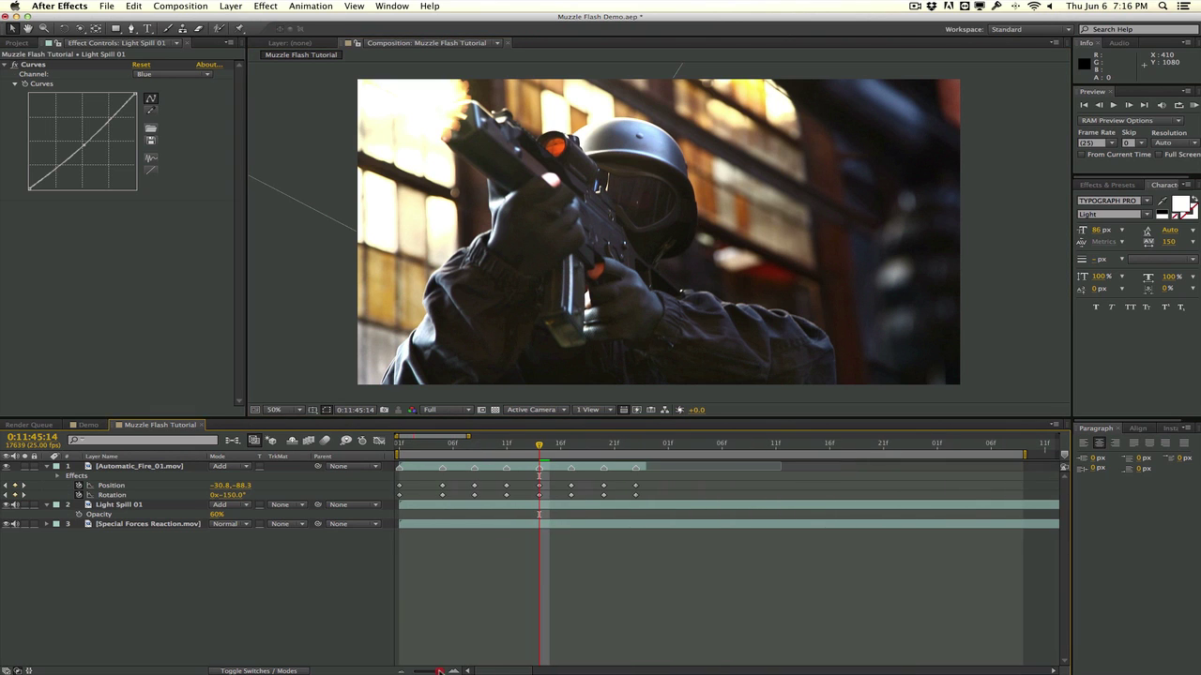
pyautogui.click(400, 444)
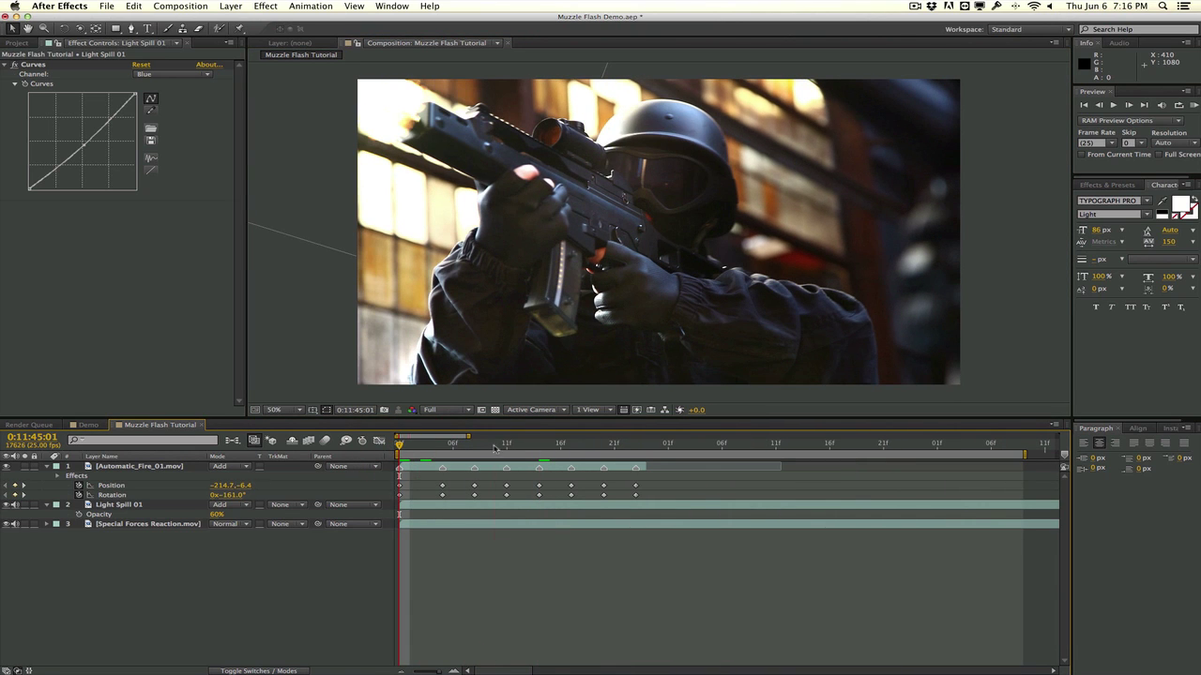
pyautogui.click(506, 444)
pyautogui.click(155, 505)
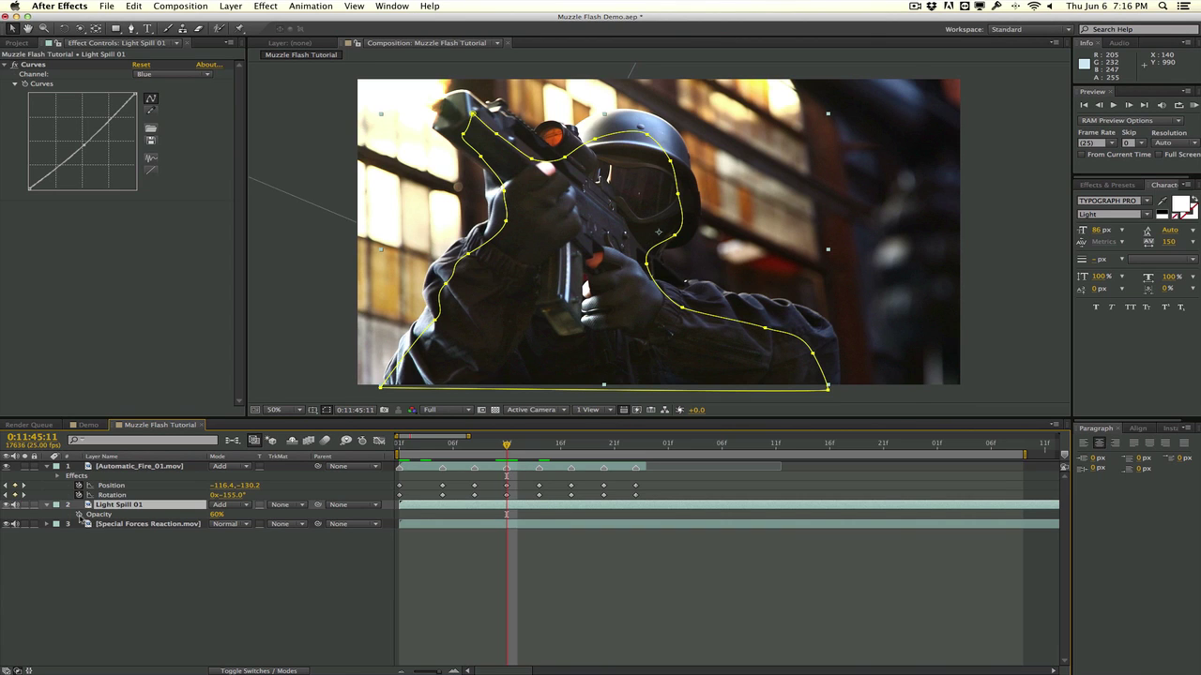
pyautogui.click(79, 514)
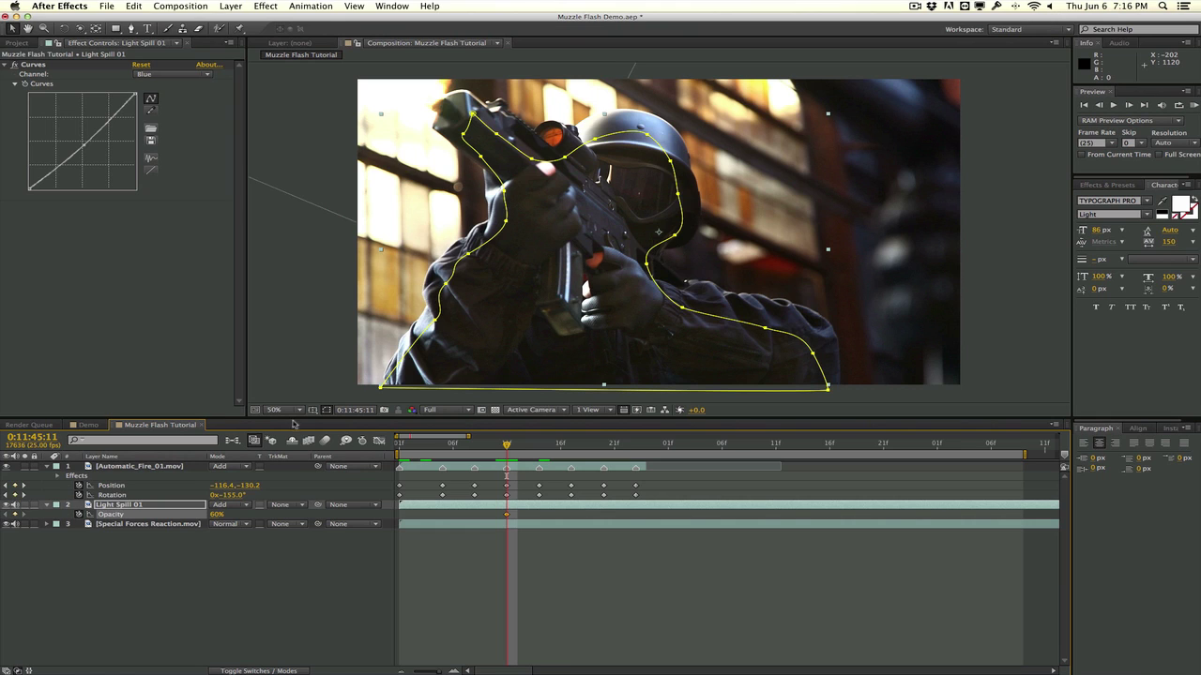
# Set the light spill's opacity to 0% at 0:11:45:13, two frames after the flash
pyautogui.press('pagedown')
pyautogui.press('pagedown')
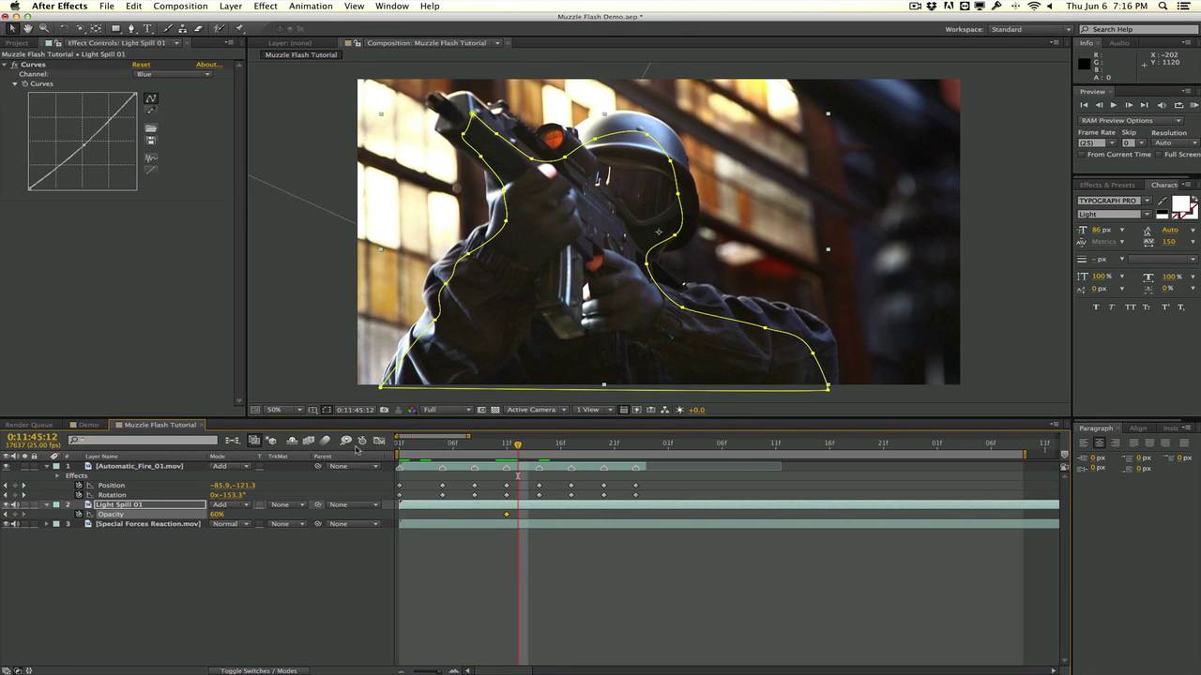
pyautogui.click(215, 516)
pyautogui.write('0')
pyautogui.press('Return')
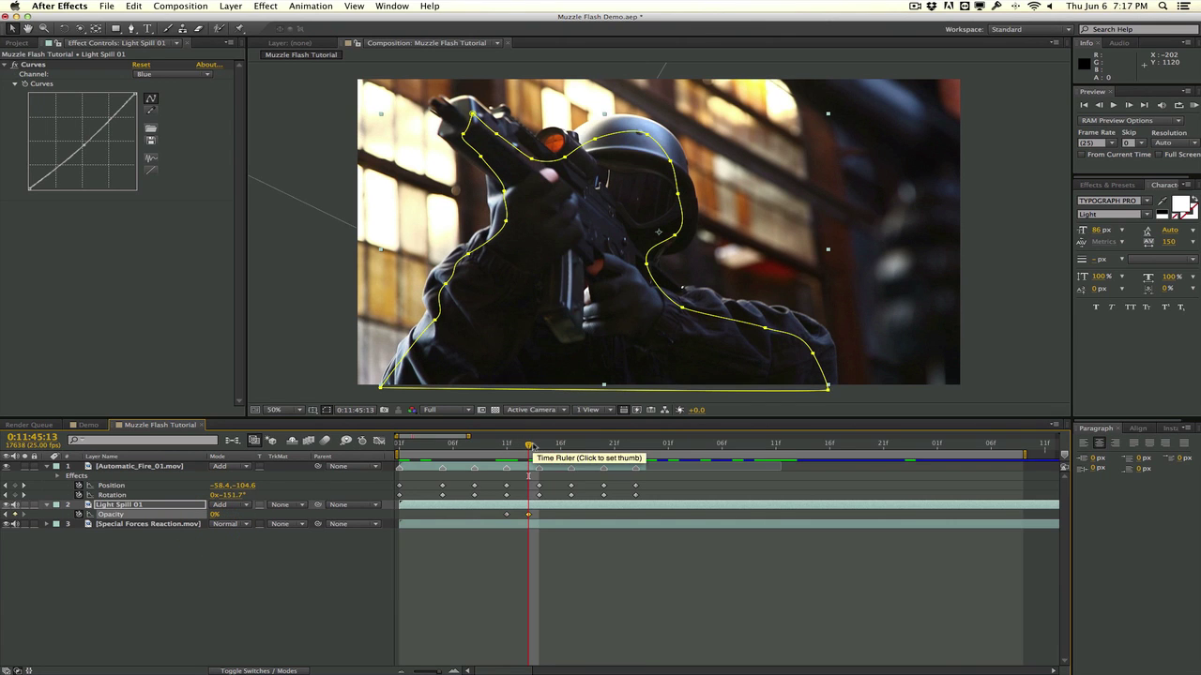
# Keyframe the light spill's opacity at 65% on 0:11:45:14 and at 0% on 0:11:45:16
pyautogui.click(538, 444)
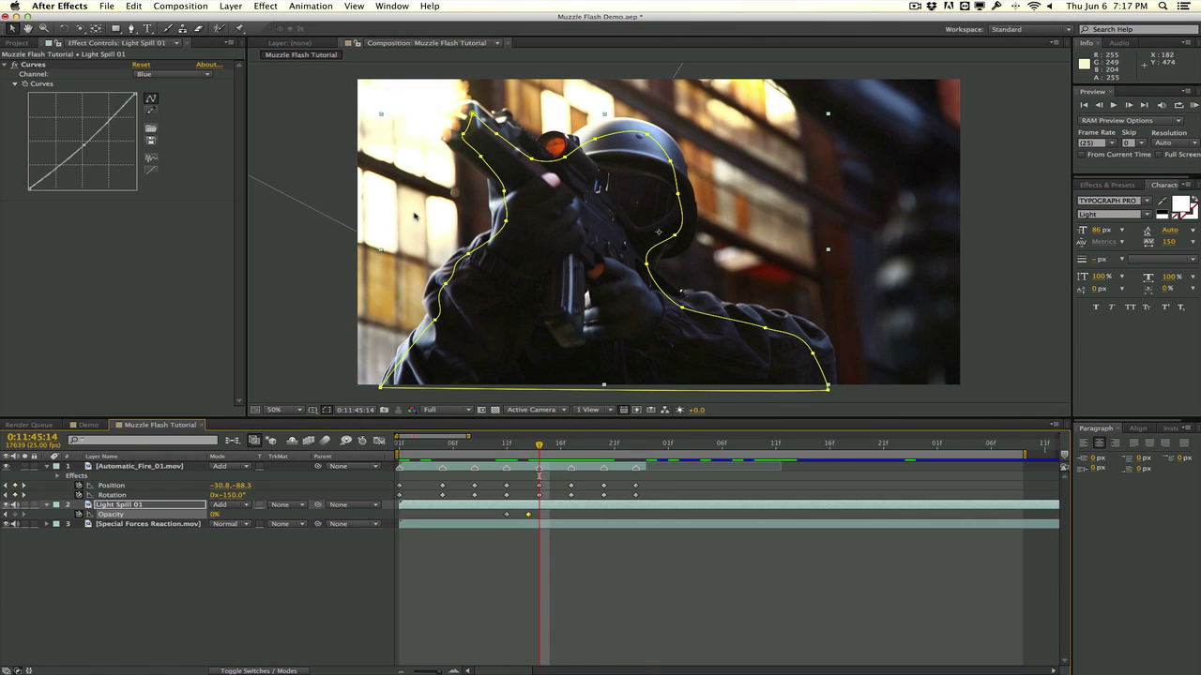
pyautogui.click(21, 515)
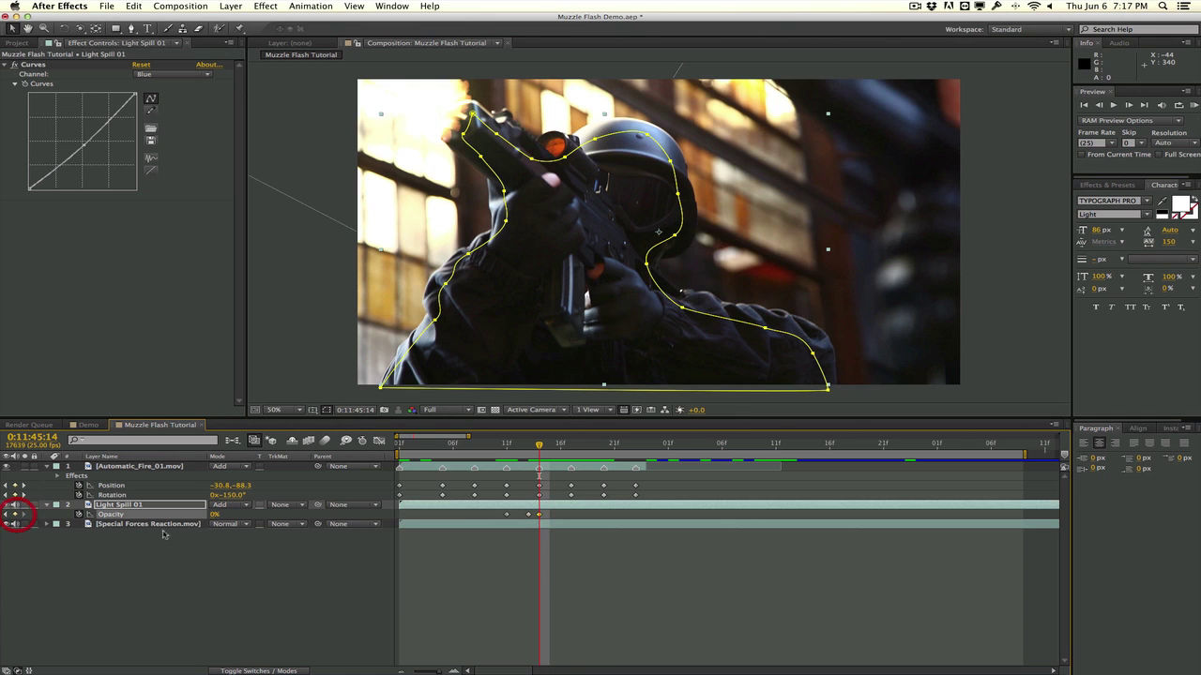
pyautogui.click(216, 514)
pyautogui.write('65')
pyautogui.press('Return')
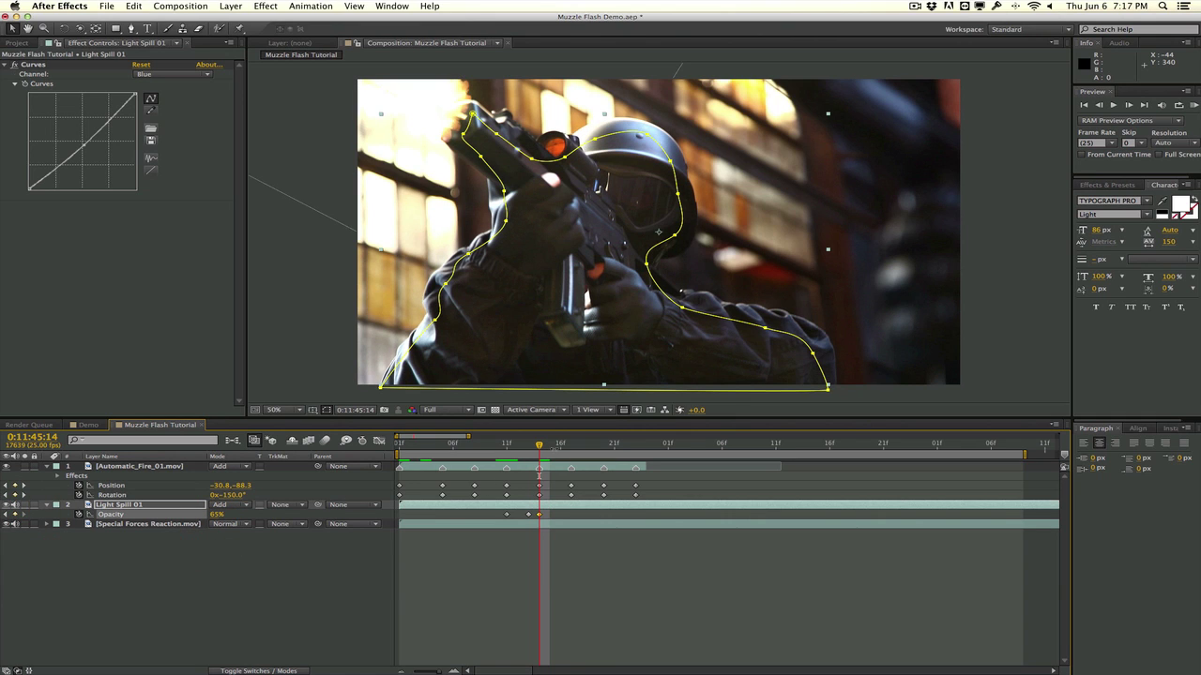
pyautogui.press('pagedown')
pyautogui.press('pagedown')
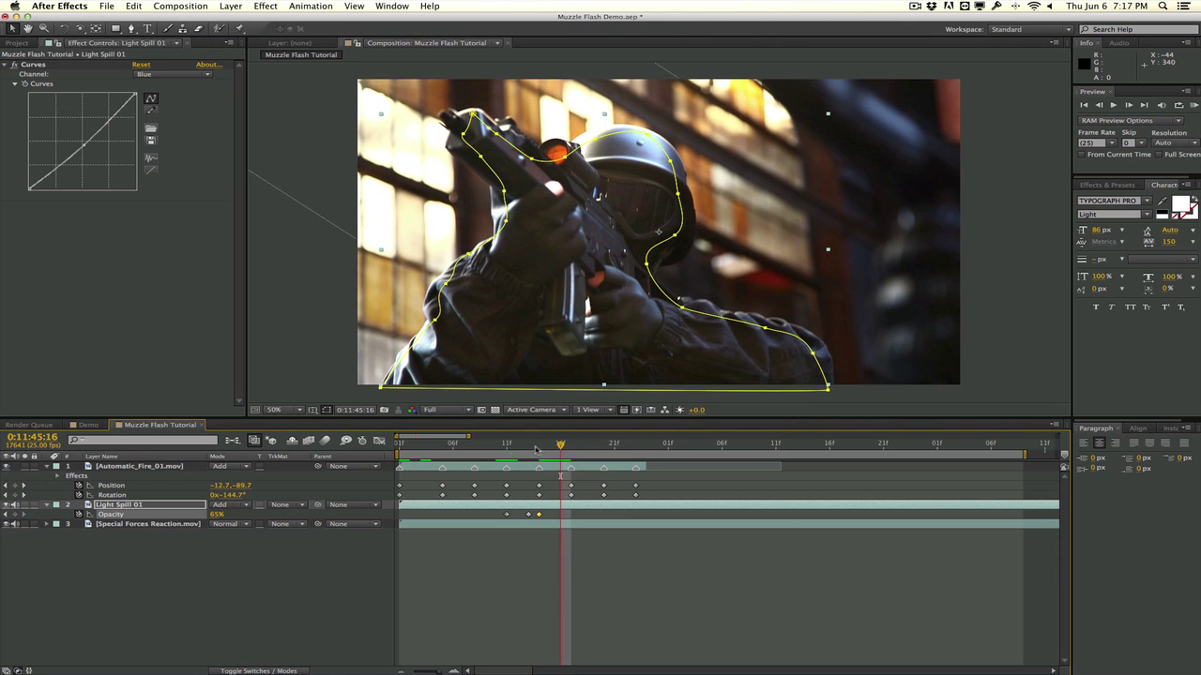
pyautogui.click(215, 514)
pyautogui.write('0')
pyautogui.press('Return')
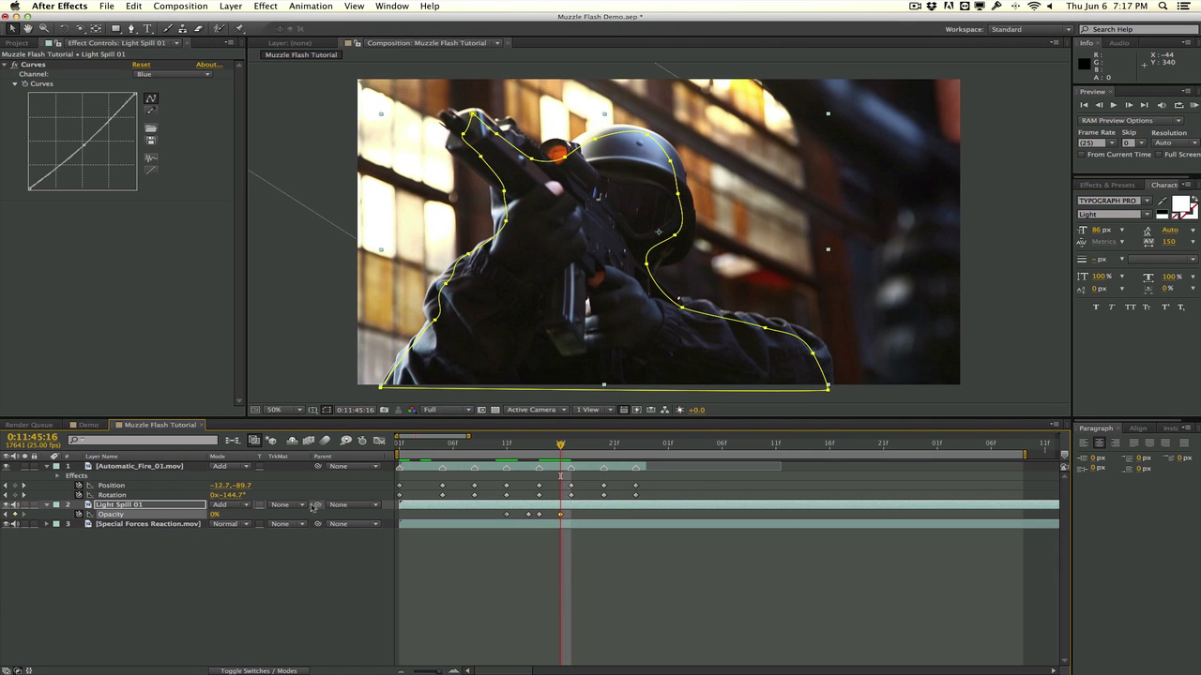
# Keyframe the light spill's opacity at 65% on 0:11:45:17 and at 0% on 0:11:45:19
pyautogui.click(571, 448)
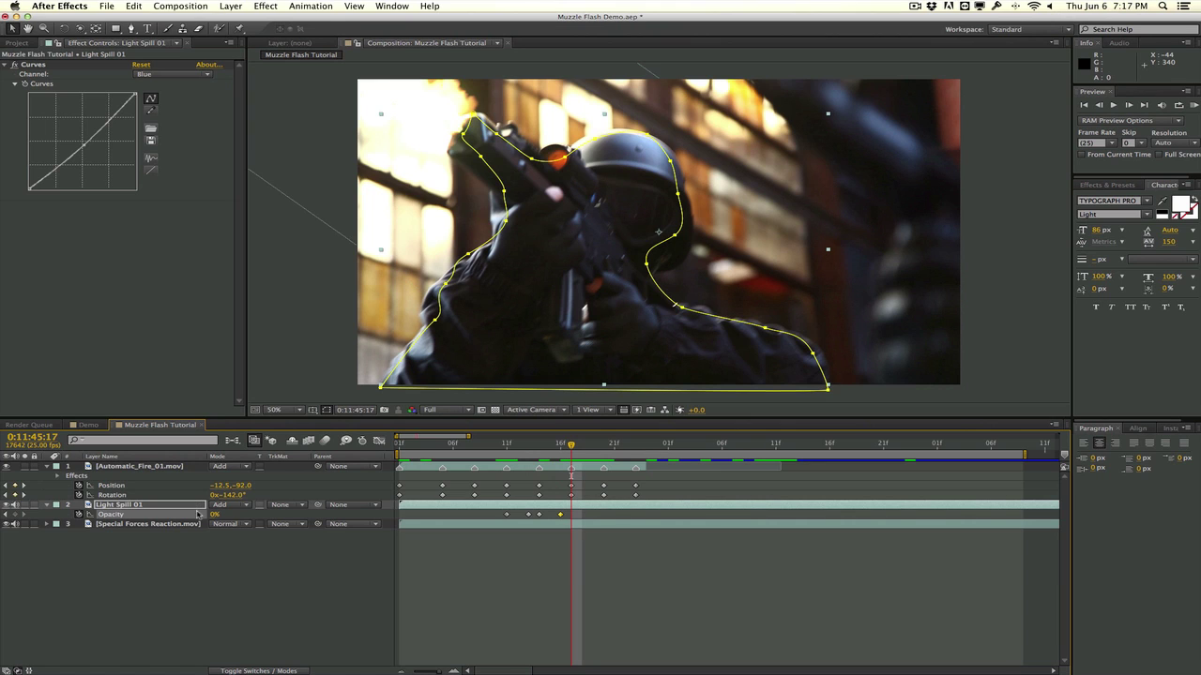
pyautogui.click(216, 514)
pyautogui.write('65')
pyautogui.press('Return')
pyautogui.press('pagedown')
pyautogui.press('pagedown')
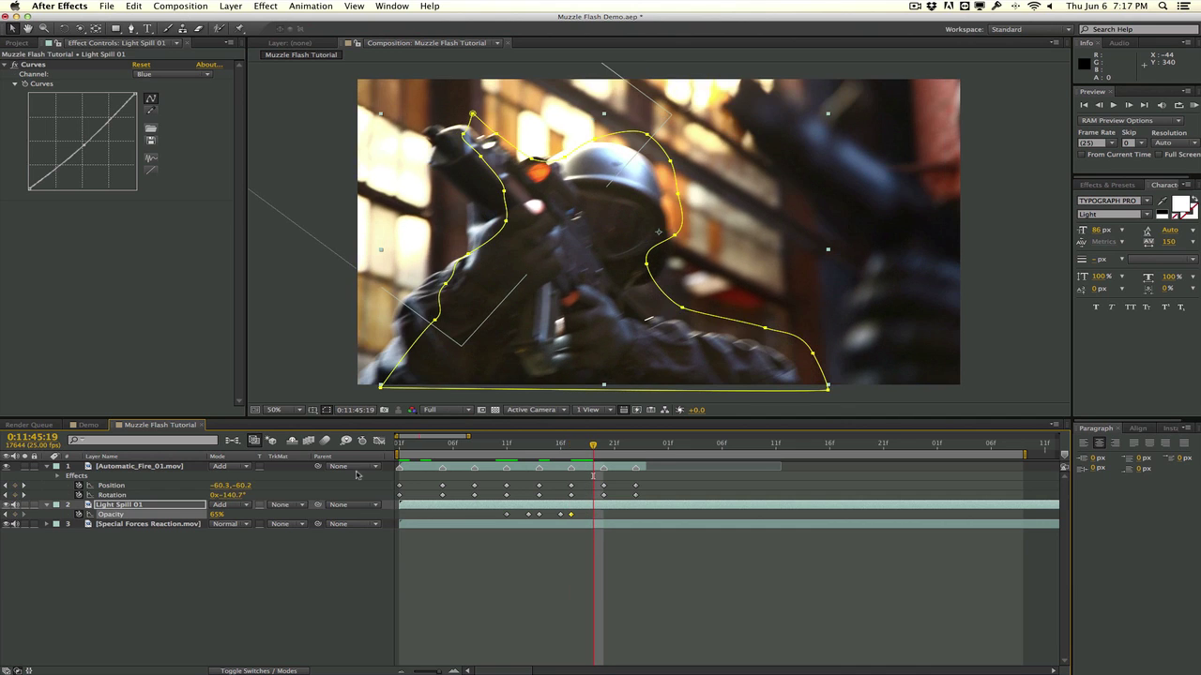
pyautogui.click(216, 514)
pyautogui.write('0')
pyautogui.press('Return')
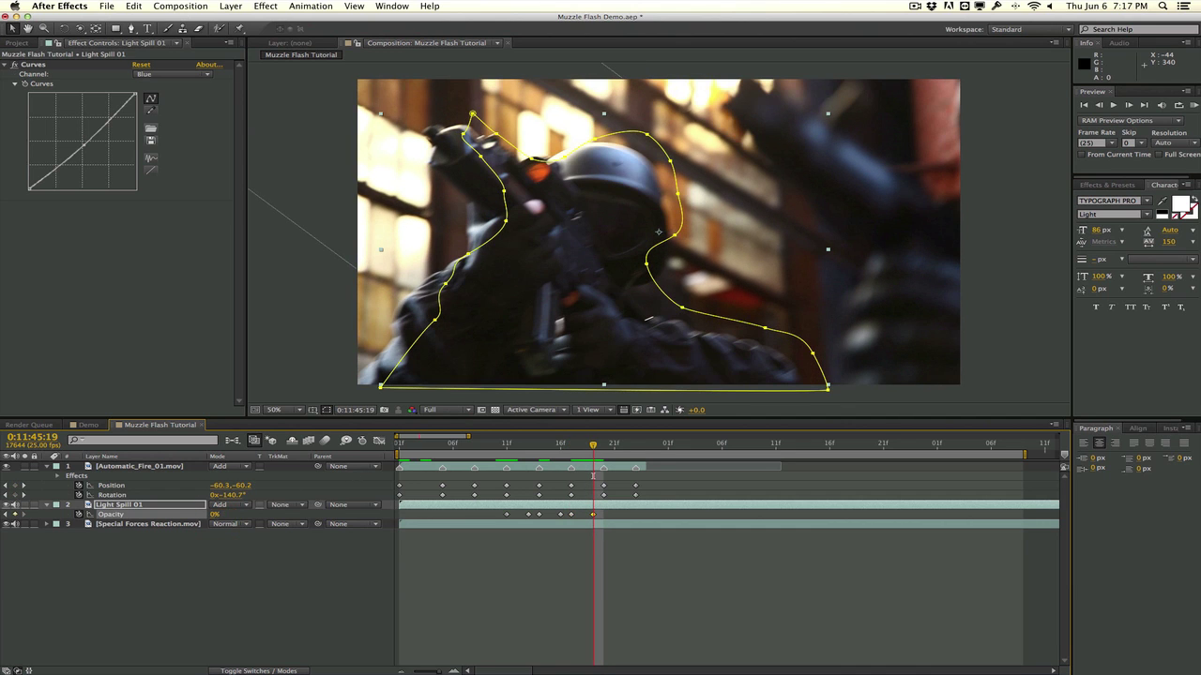
# Keyframe the light spill's opacity at 65% on 0:11:45:20 and at 0% on 0:11:45:22
pyautogui.moveTo(592, 446); pyautogui.dragTo(603, 445)
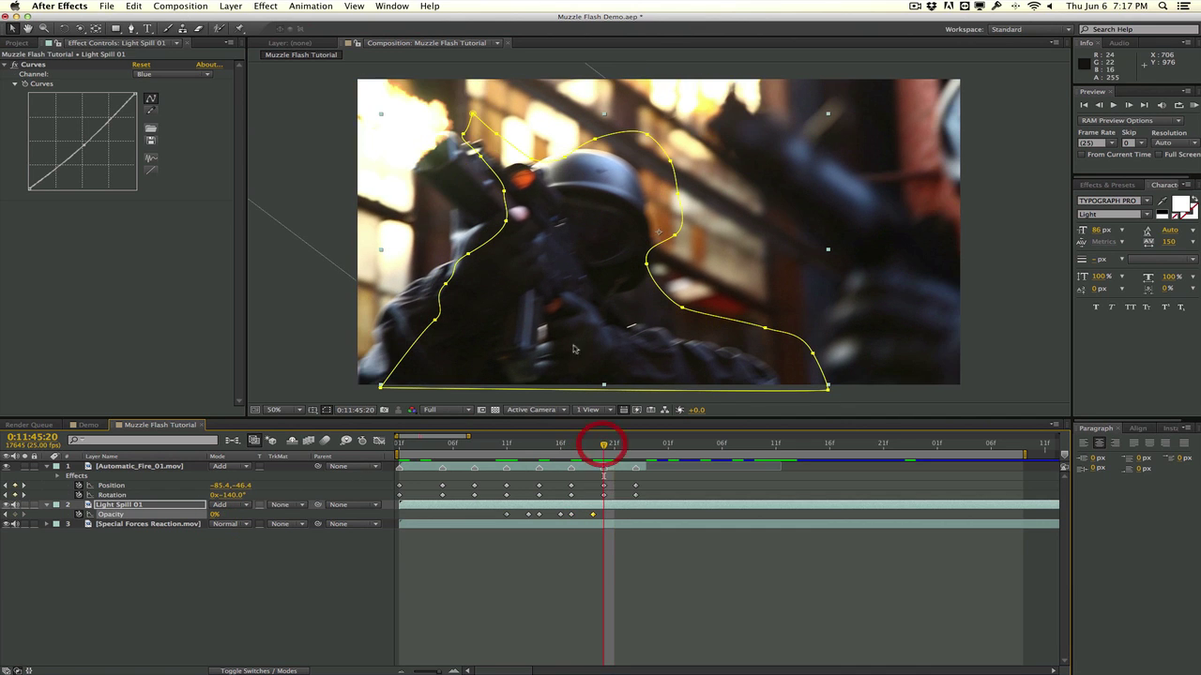
pyautogui.click(215, 514)
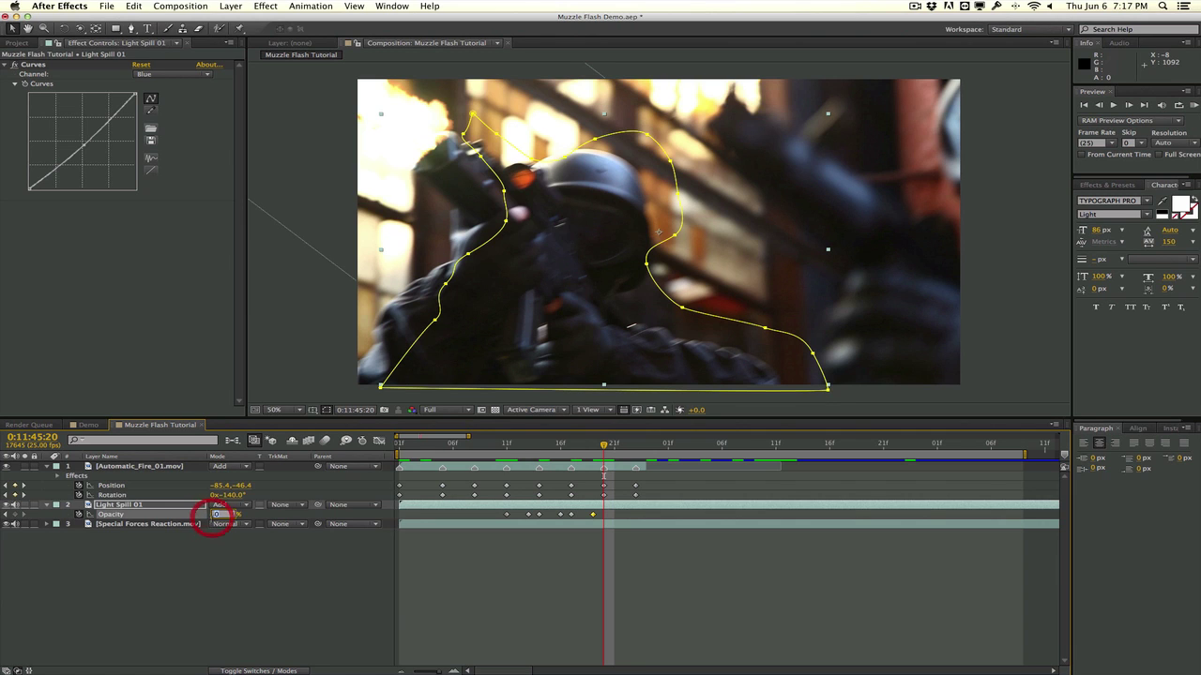
pyautogui.write('65')
pyautogui.press('Return')
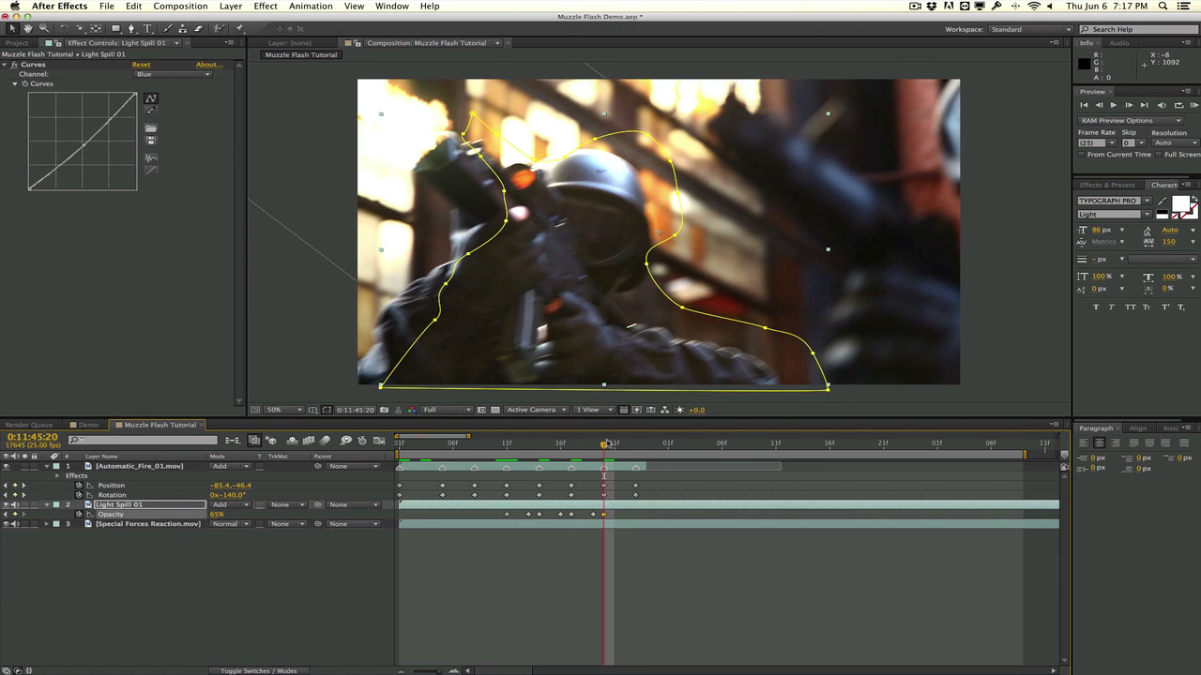
pyautogui.moveTo(604, 444); pyautogui.dragTo(626, 444)
pyautogui.click(216, 514)
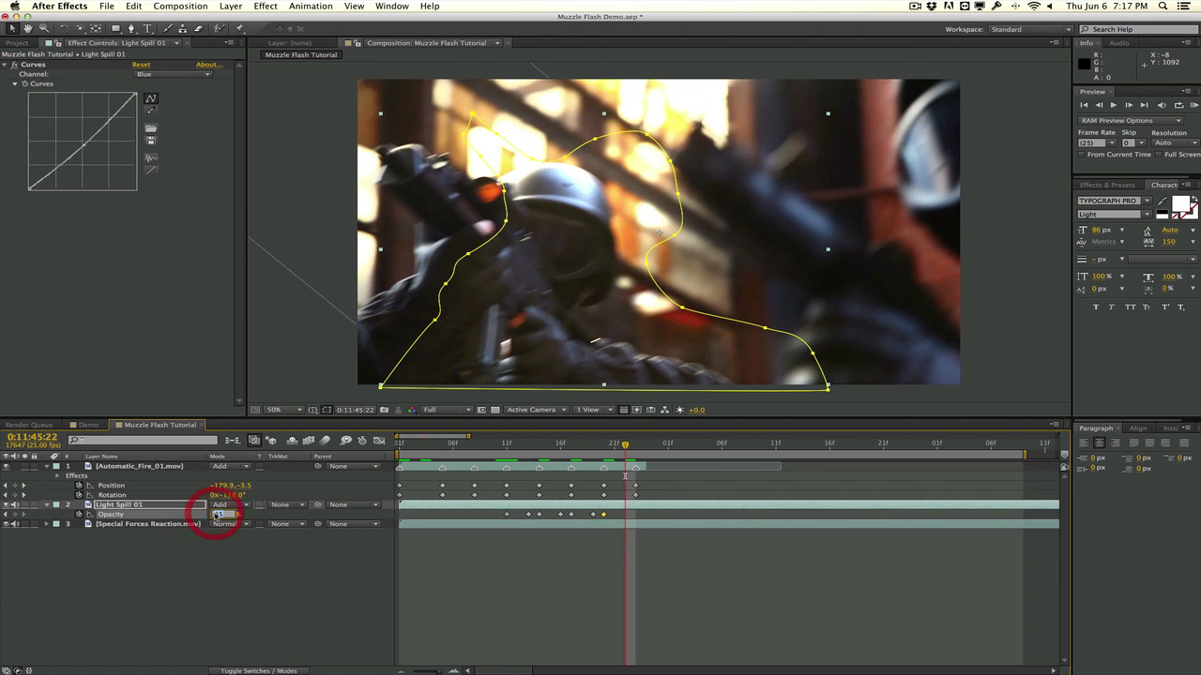
pyautogui.write('0')
pyautogui.press('Return')
# Add a 60% opacity keyframe to the light spill at 0:11:45:08 and set it to 0% at 0:11:45:10
pyautogui.moveTo(506, 444); pyautogui.dragTo(474, 444)
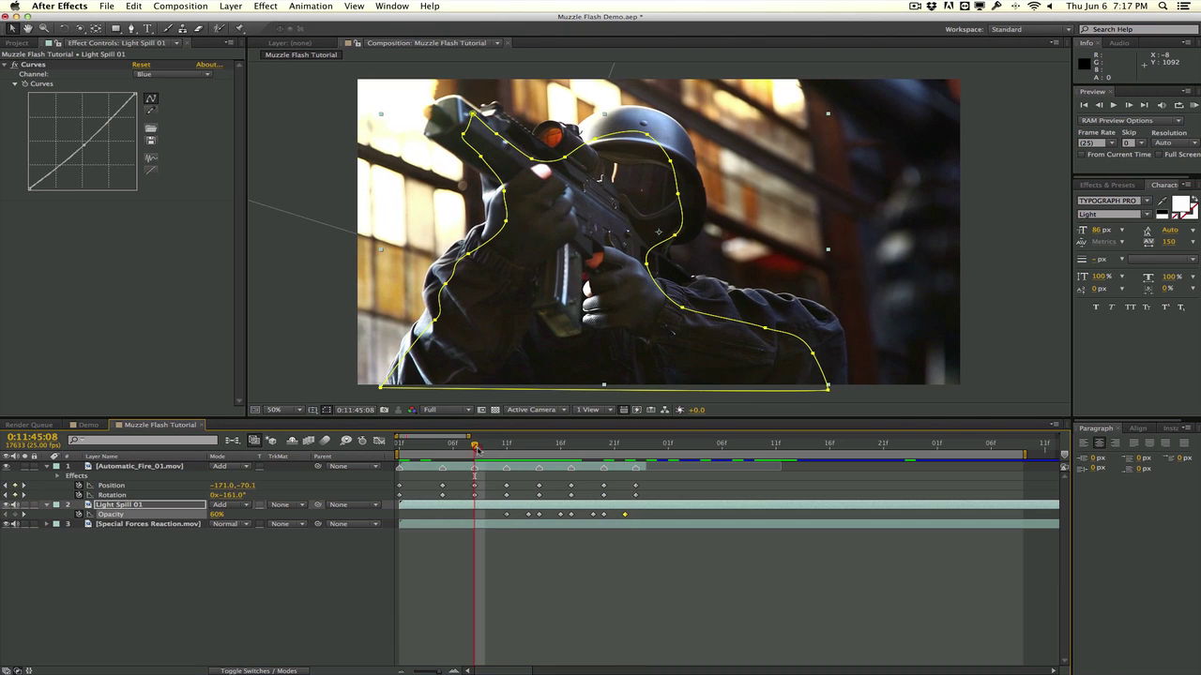
pyautogui.click(15, 514)
pyautogui.press('pagedown')
pyautogui.press('pagedown')
pyautogui.click(216, 514)
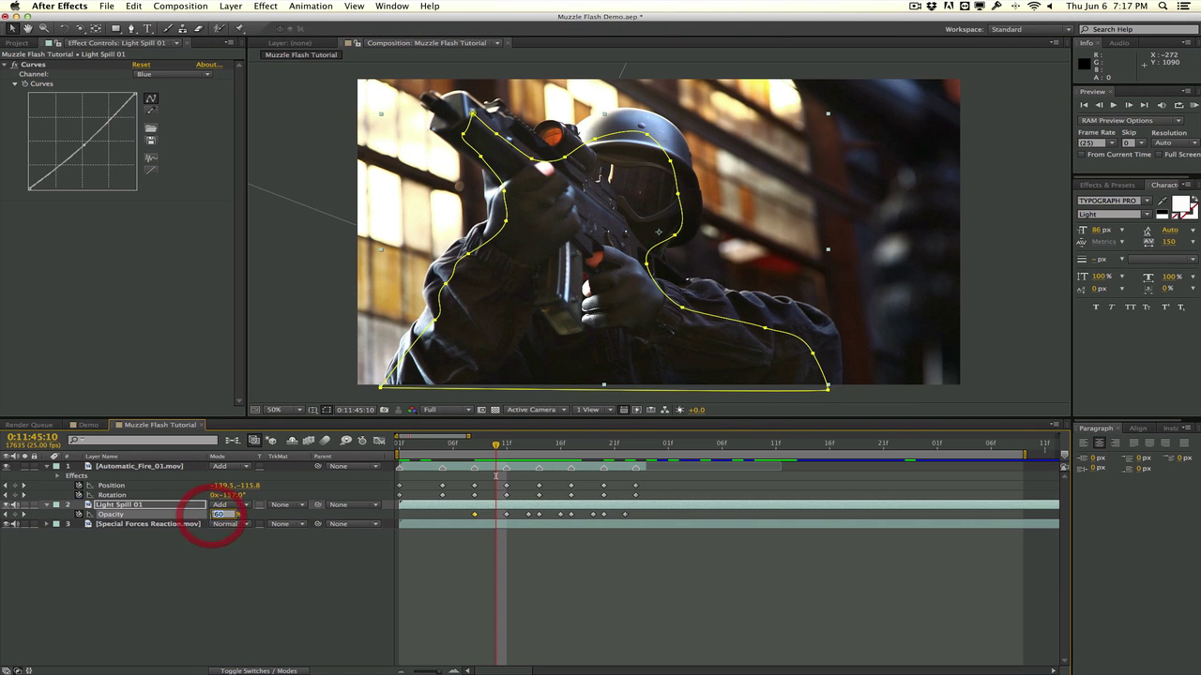
pyautogui.write('0')
pyautogui.press('Return')
# Add a 60% opacity keyframe to the light spill at 0:11:45:01 and set it to 0% at 0:11:45:03
pyautogui.moveTo(427, 447); pyautogui.dragTo(344, 450)
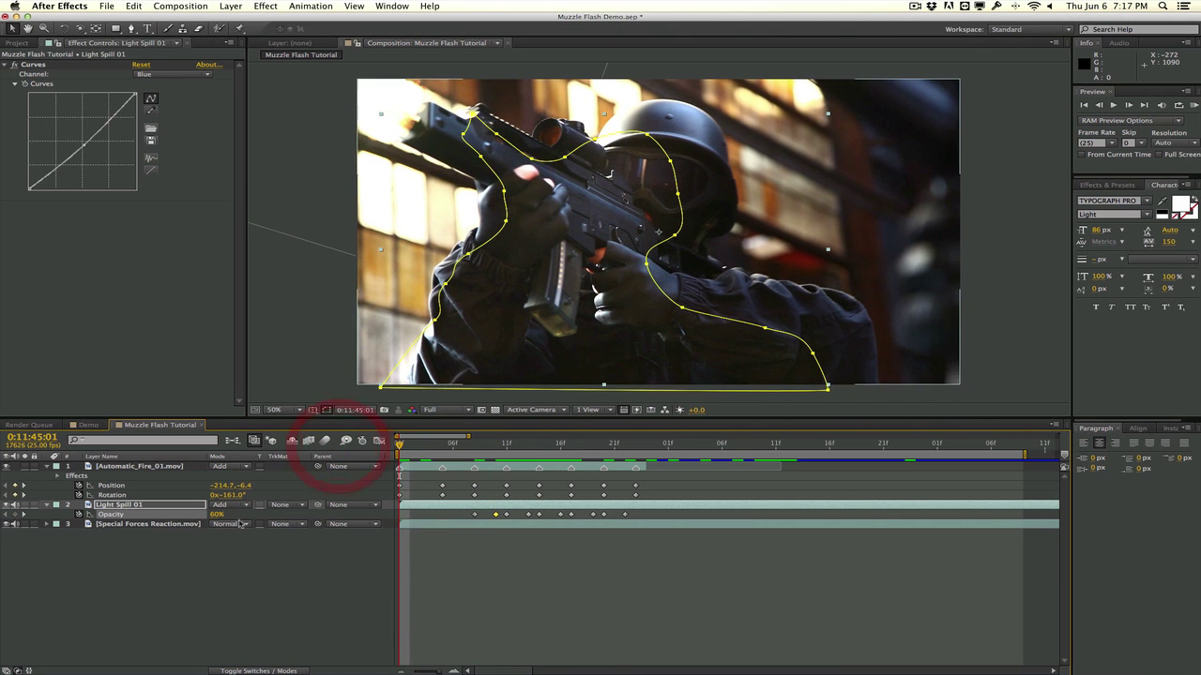
pyautogui.click(16, 514)
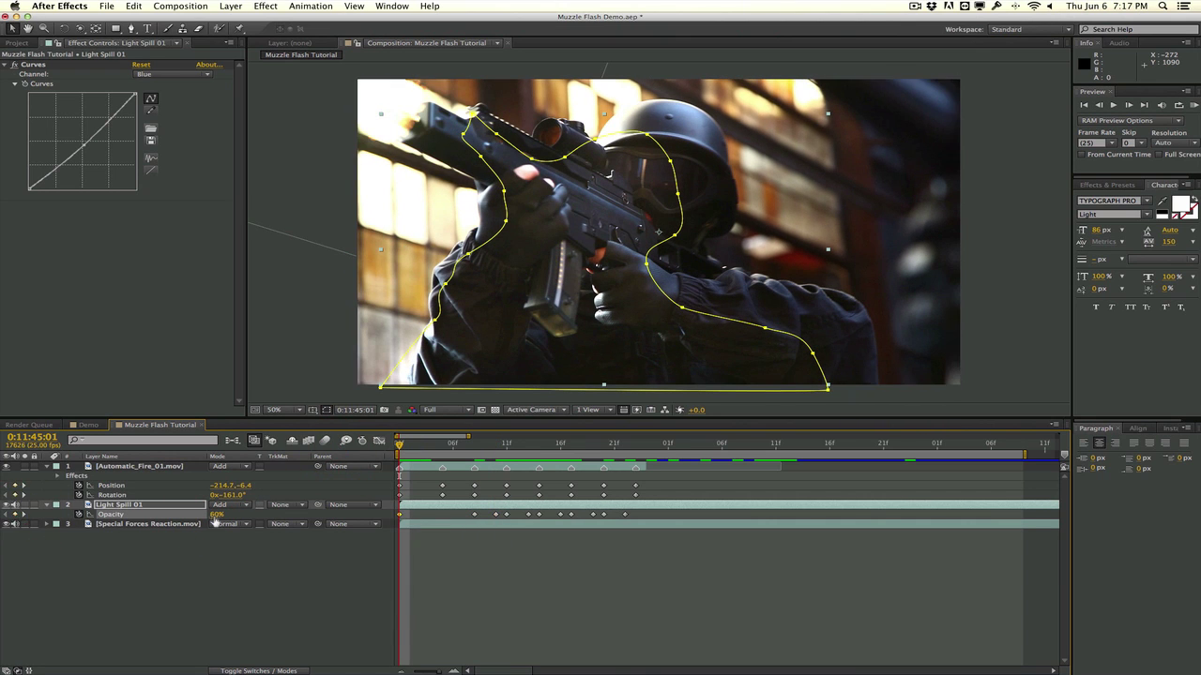
pyautogui.press('pagedown')
pyautogui.press('pagedown')
pyautogui.click(216, 514)
pyautogui.write('0')
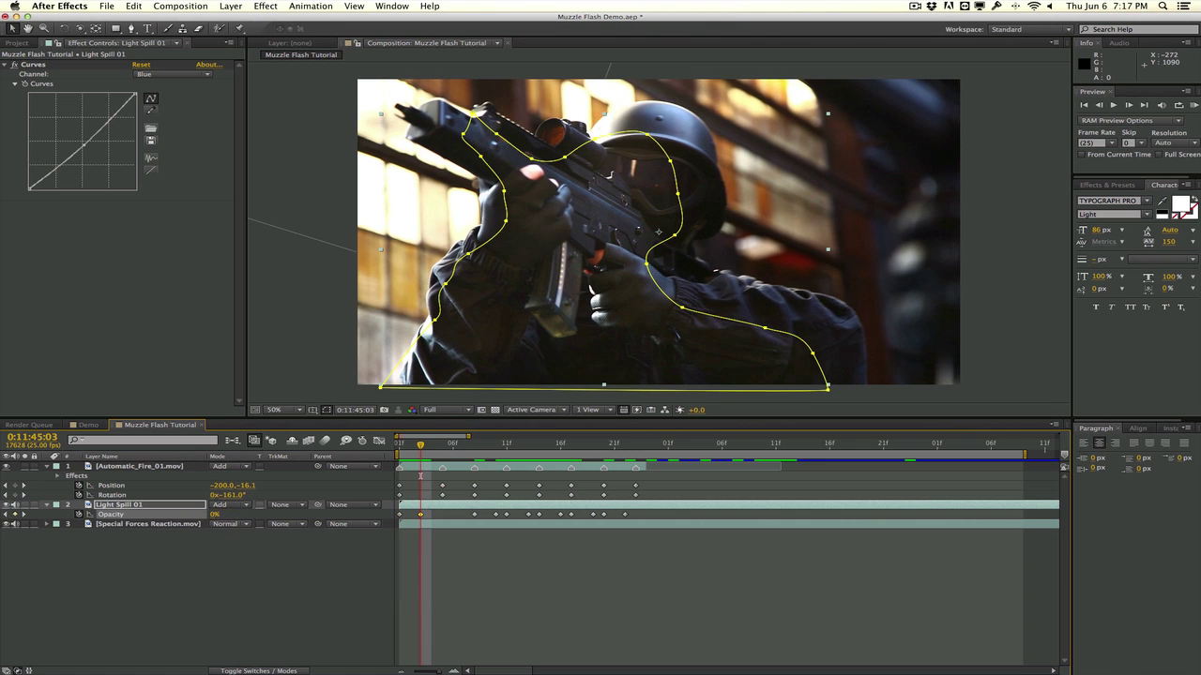
pyautogui.press('Return')
# Keyframe the light spill's opacity at 65% on 0:11:45:05 and at 0% on 0:11:45:07
pyautogui.press('pagedown')
pyautogui.press('pagedown')
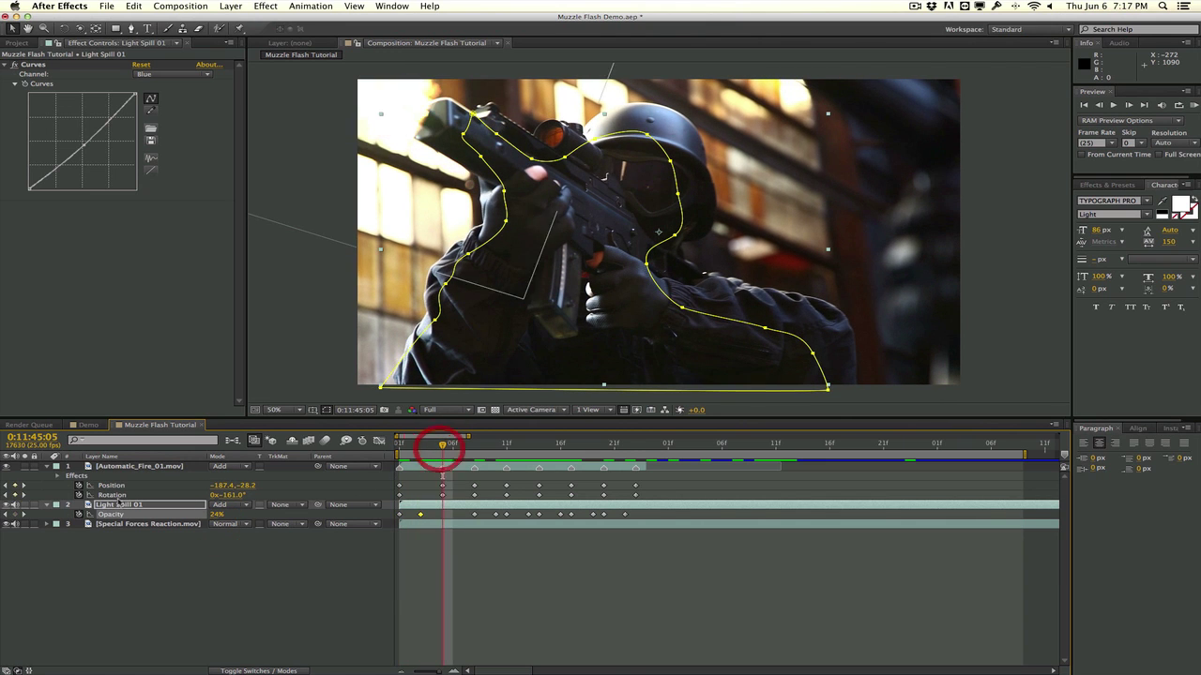
pyautogui.click(215, 514)
pyautogui.write('65')
pyautogui.press('Return')
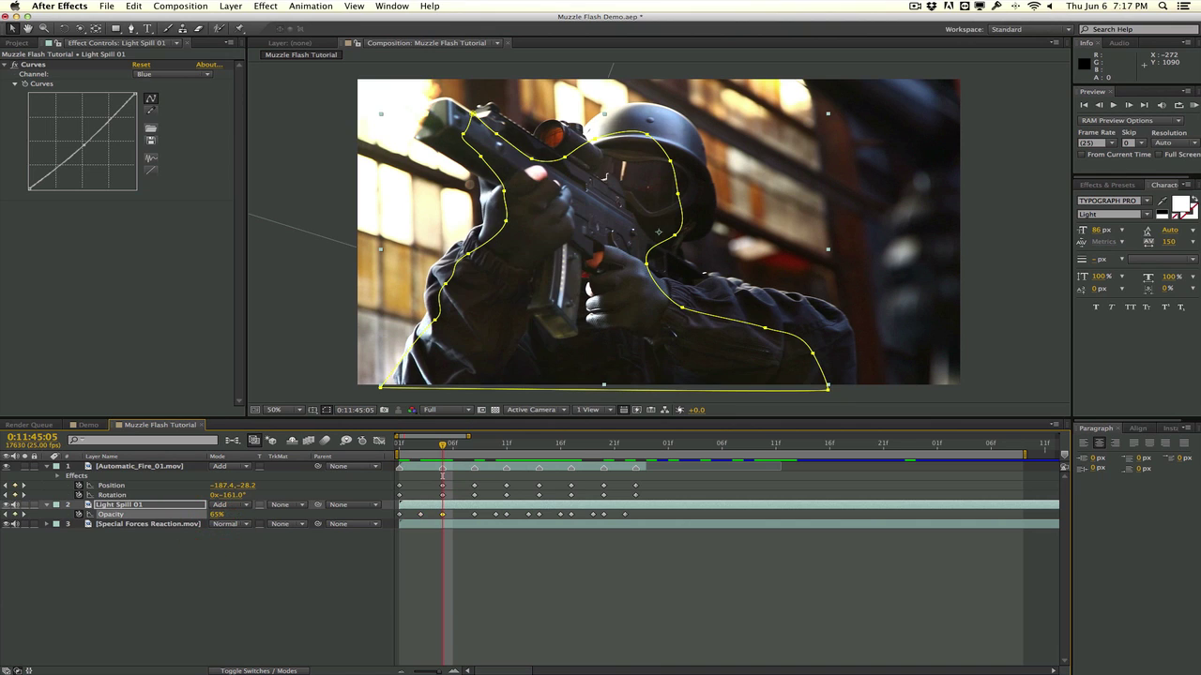
pyautogui.press('pagedown')
pyautogui.press('pagedown')
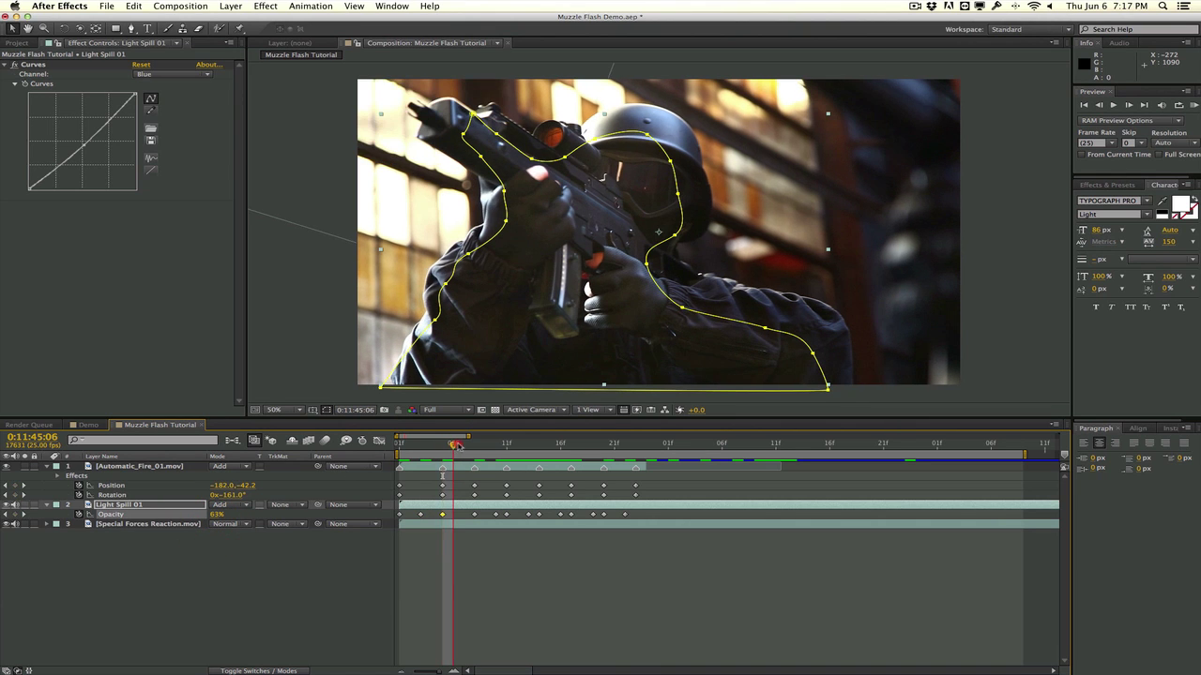
pyautogui.click(215, 514)
pyautogui.write('0')
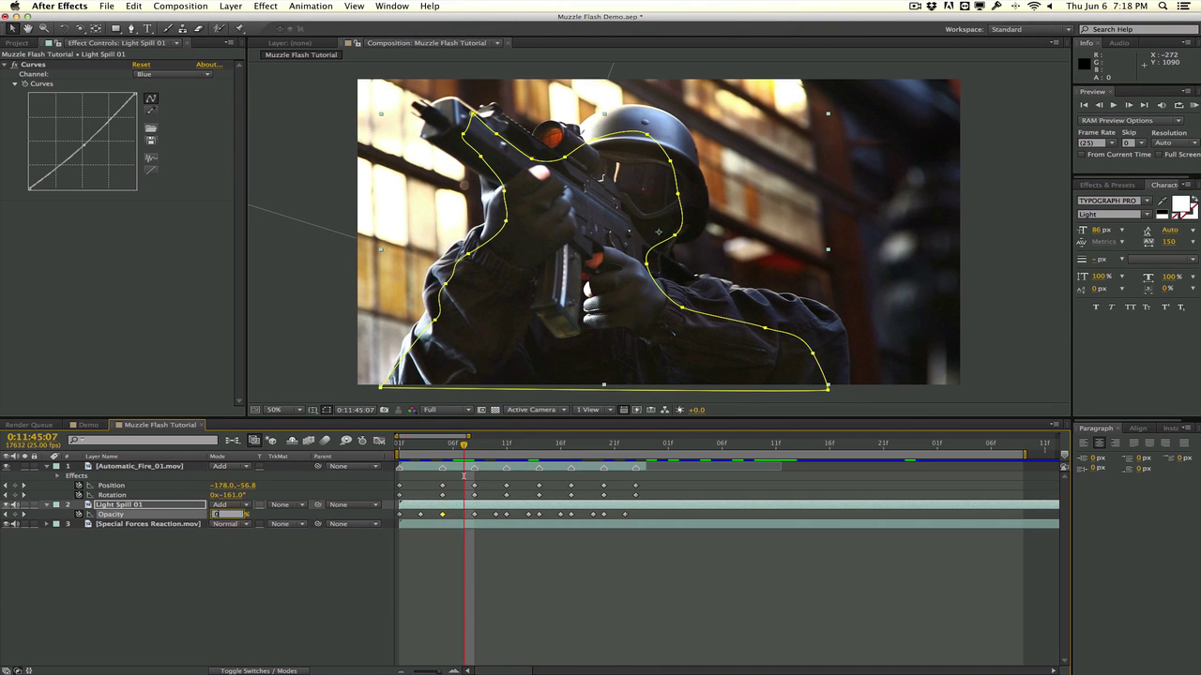
pyautogui.press('Return')
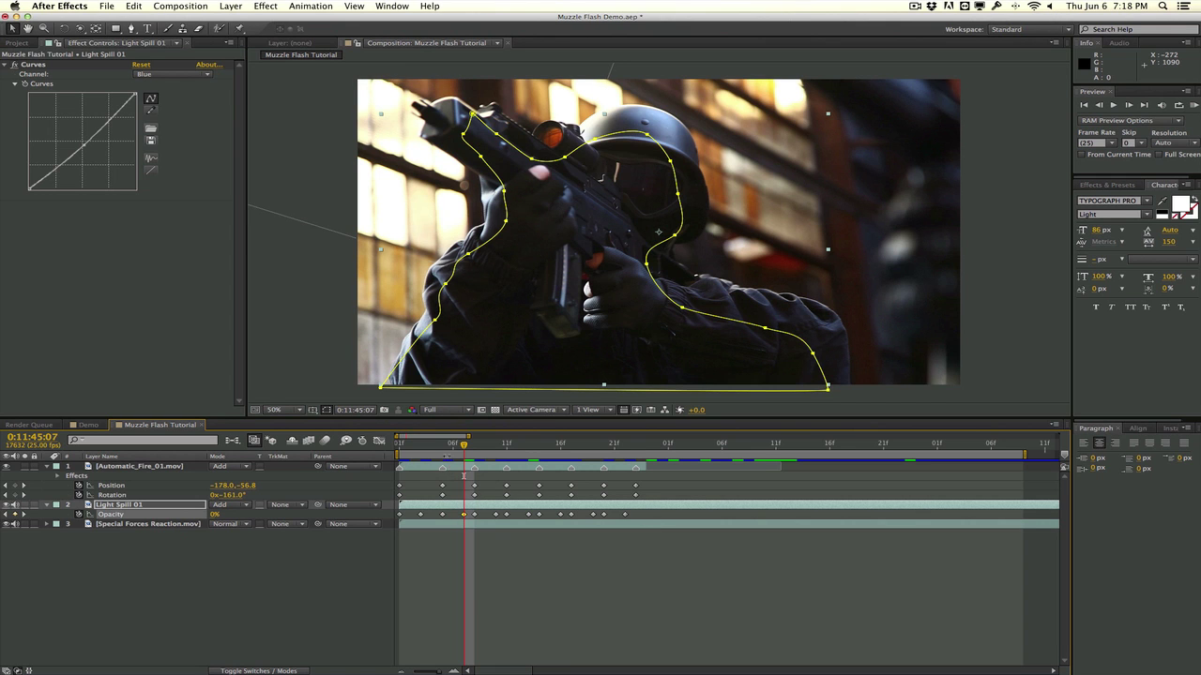
# Reveal Mask 1 of Light Spill 01 and start keyframing its Mask Path at 0:11:45:11
pyautogui.moveTo(437, 449); pyautogui.dragTo(475, 452)
pyautogui.click(475, 451)
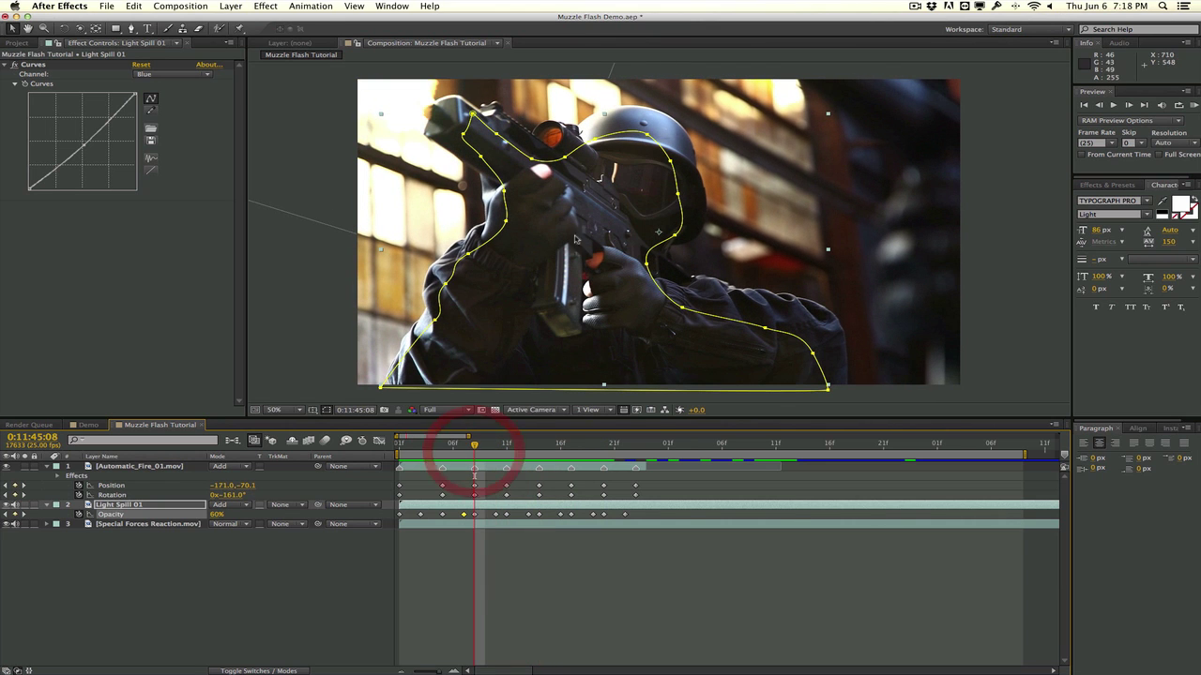
pyautogui.click(506, 448)
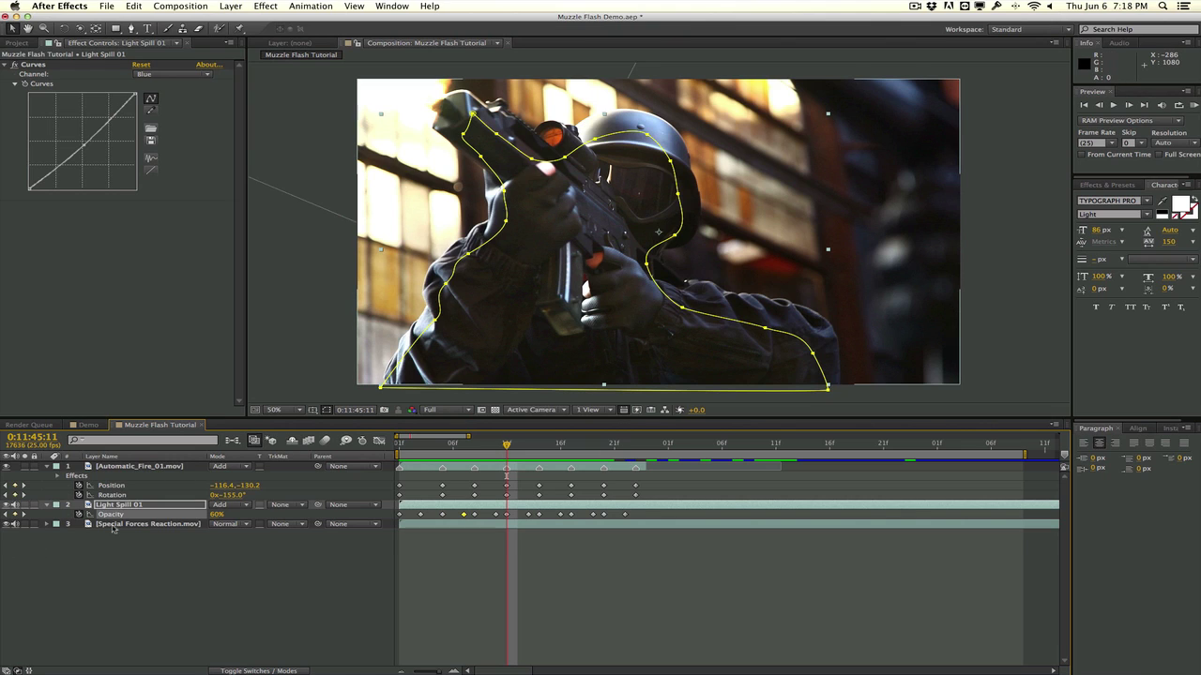
pyautogui.press('m')
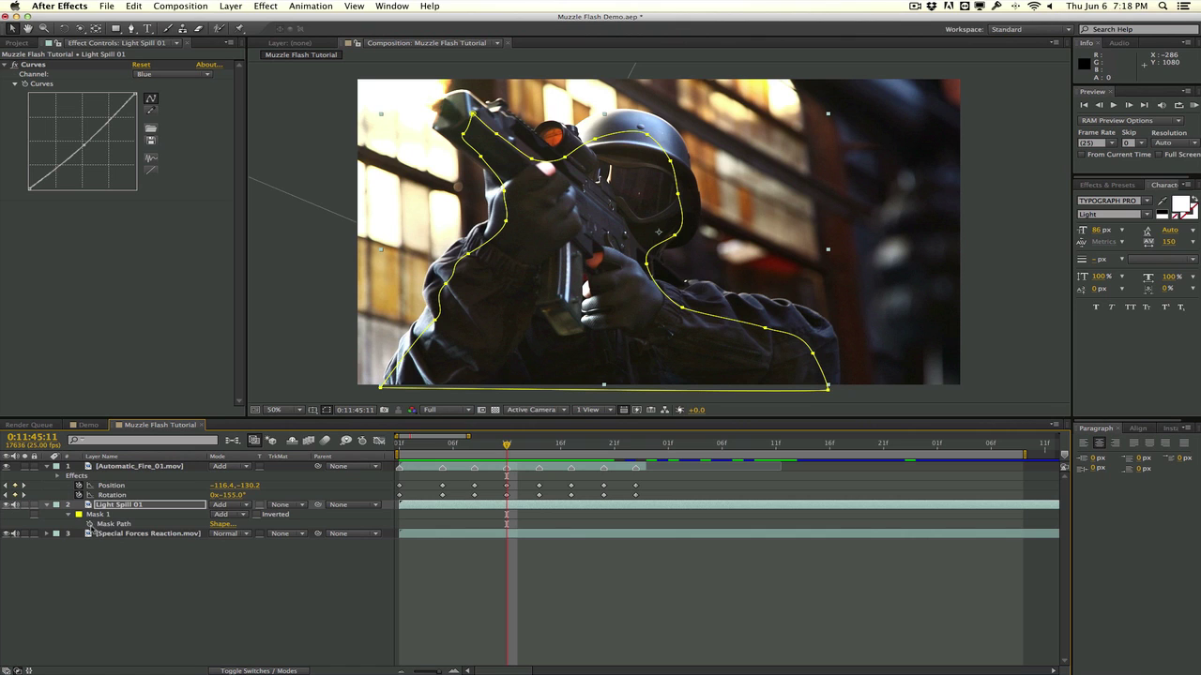
pyautogui.click(89, 523)
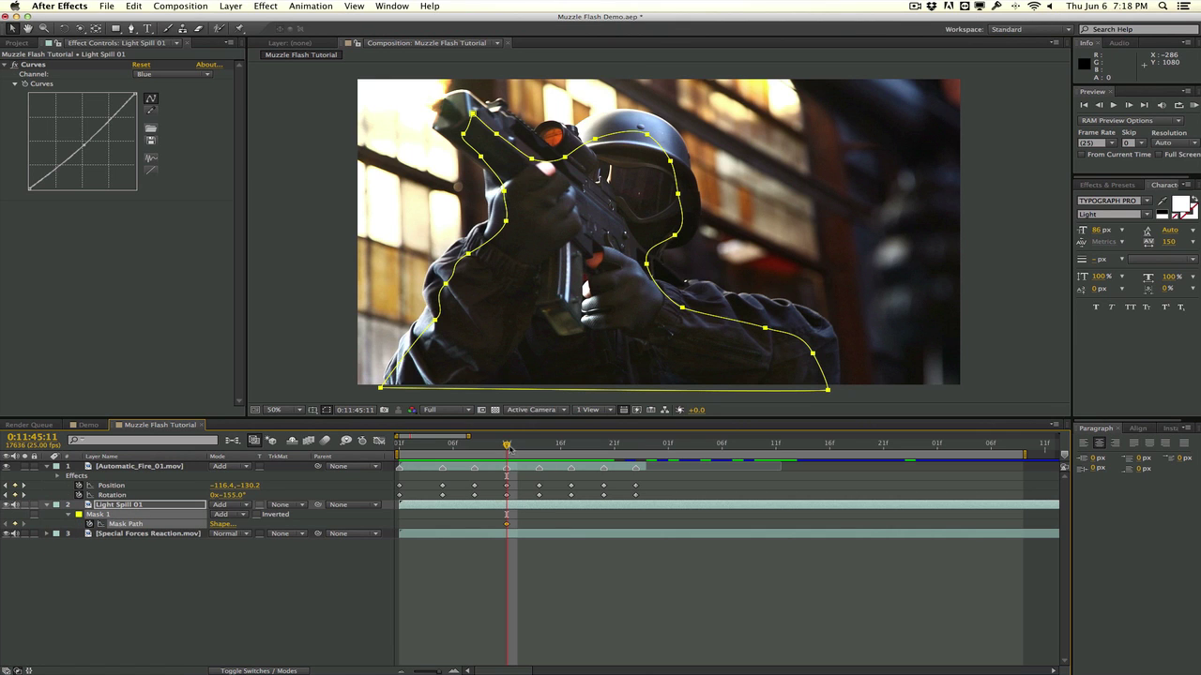
# At 0:11:45:14, shift the whole light spill mask slightly right and up to follow the soldier
pyautogui.moveTo(507, 446); pyautogui.dragTo(539, 447)
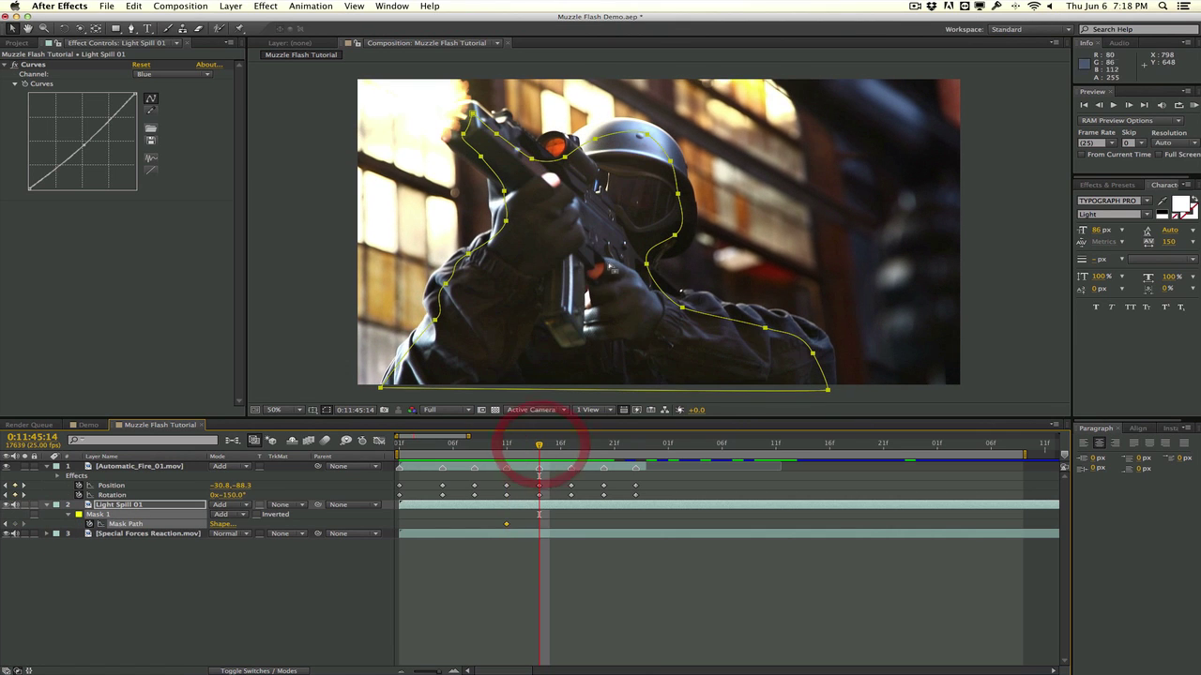
pyautogui.click(606, 267)
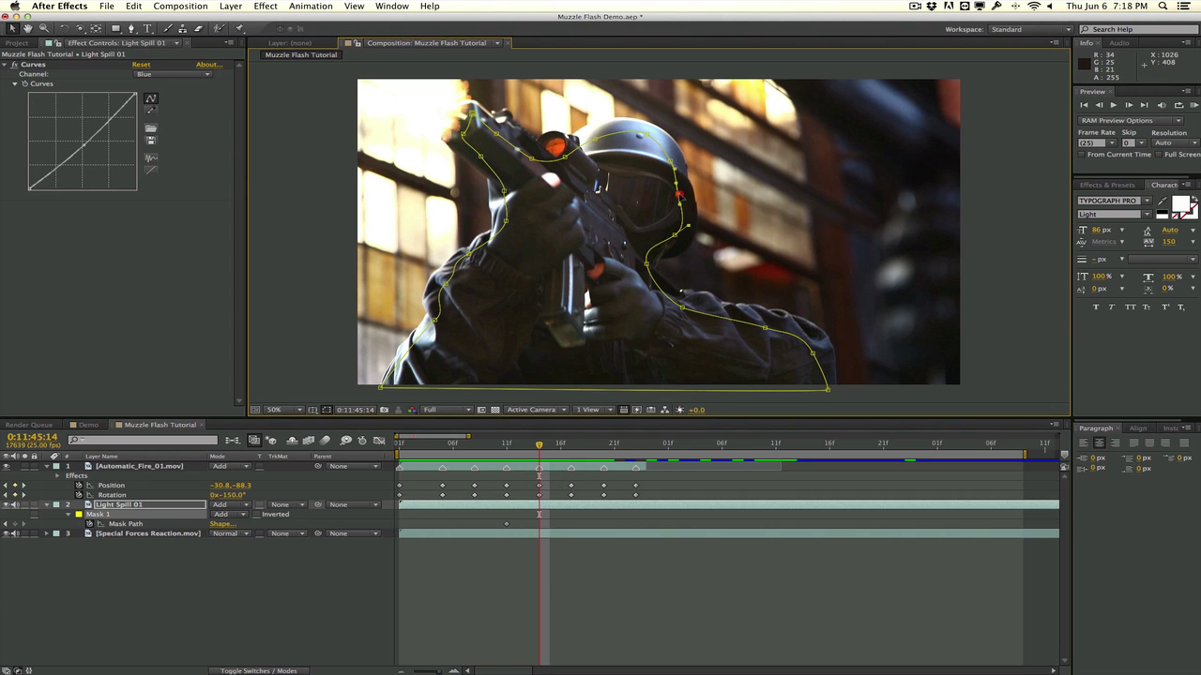
pyautogui.doubleClick(679, 193)
pyautogui.moveTo(598, 198); pyautogui.dragTo(605, 192)
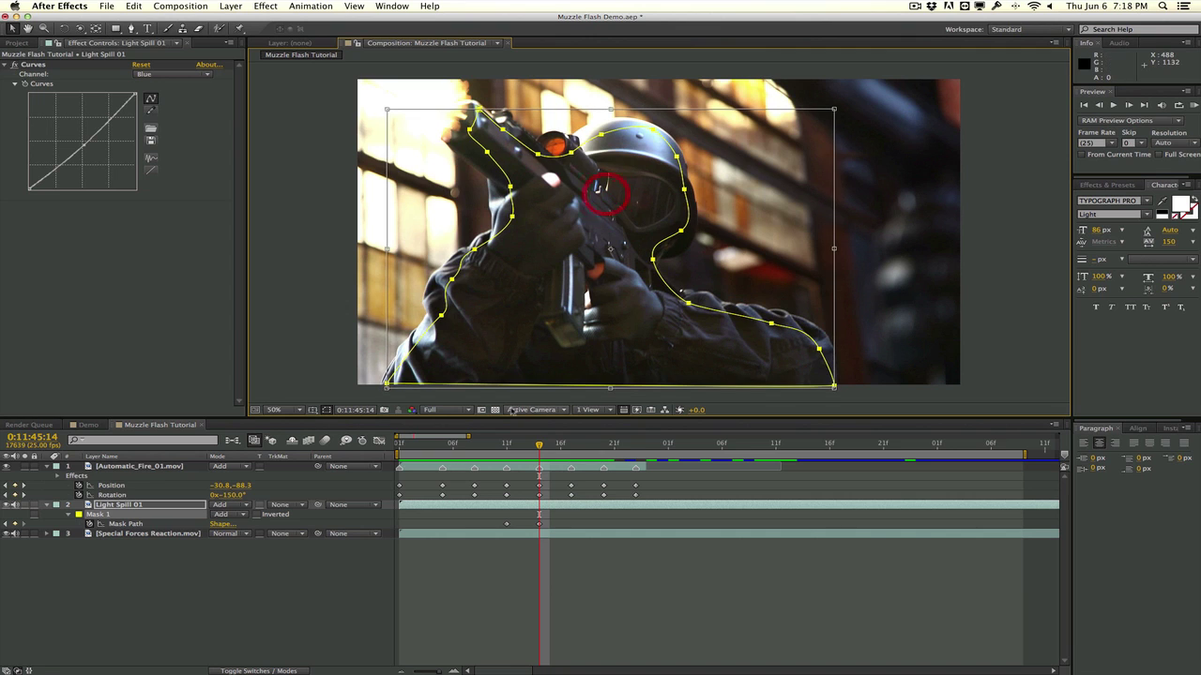
# At 0:11:45:17, shift the whole light spill mask slightly left and down to match the soldier
pyautogui.click(569, 444)
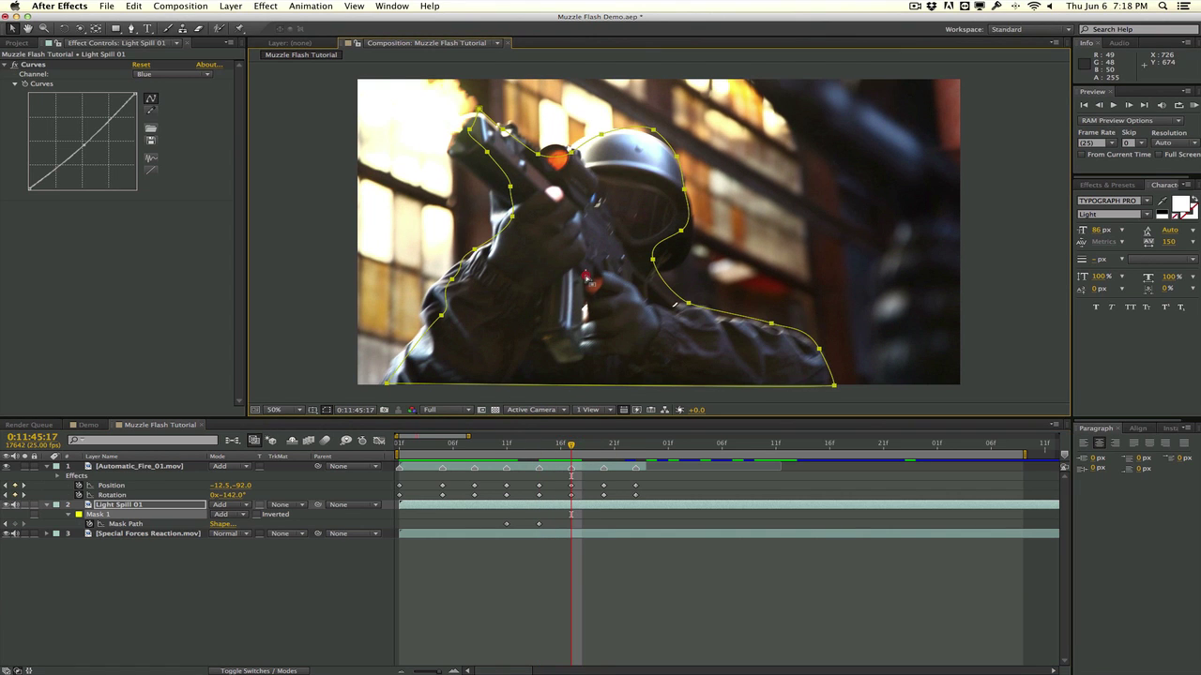
pyautogui.click(586, 278)
pyautogui.click(652, 260)
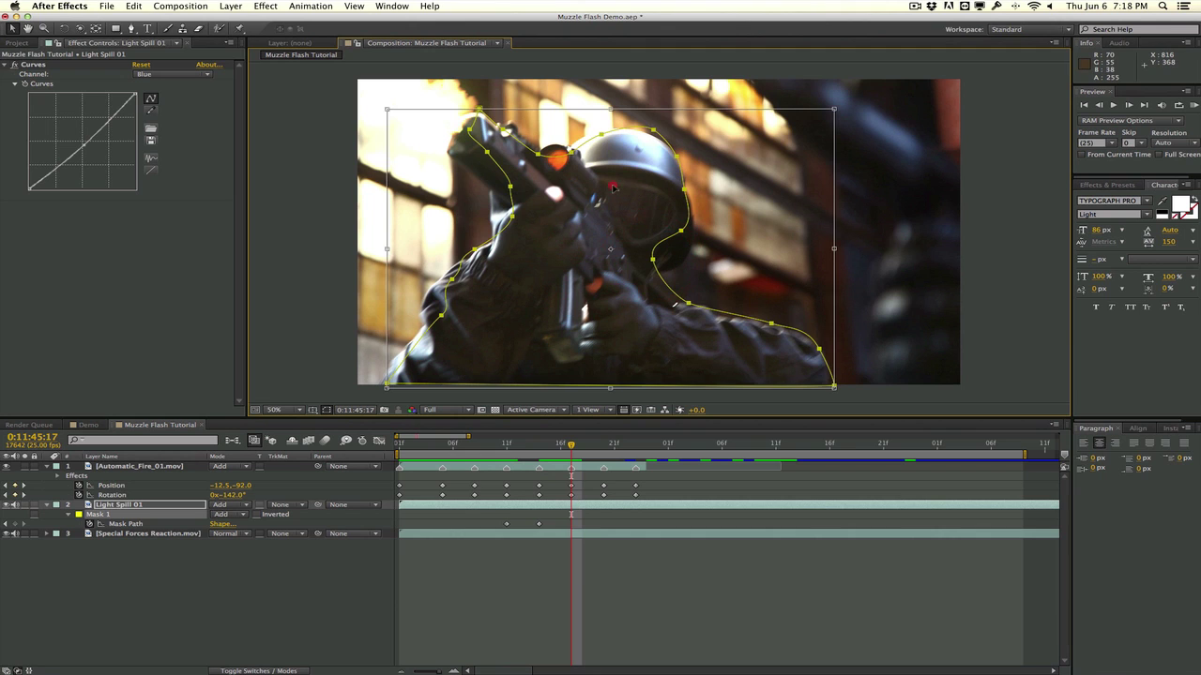
pyautogui.moveTo(613, 186); pyautogui.dragTo(604, 201)
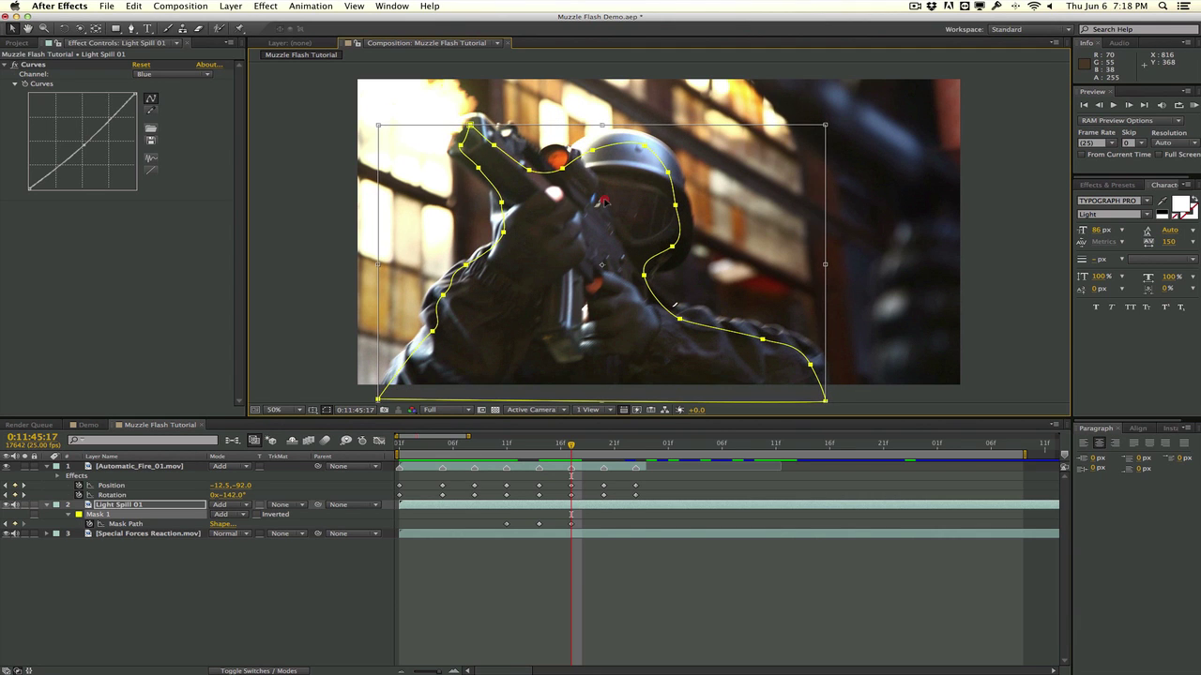
# At 0:11:45:20, move the entire light spill mask left and down to follow the soldier's body
pyautogui.click(601, 443)
pyautogui.doubleClick(666, 173)
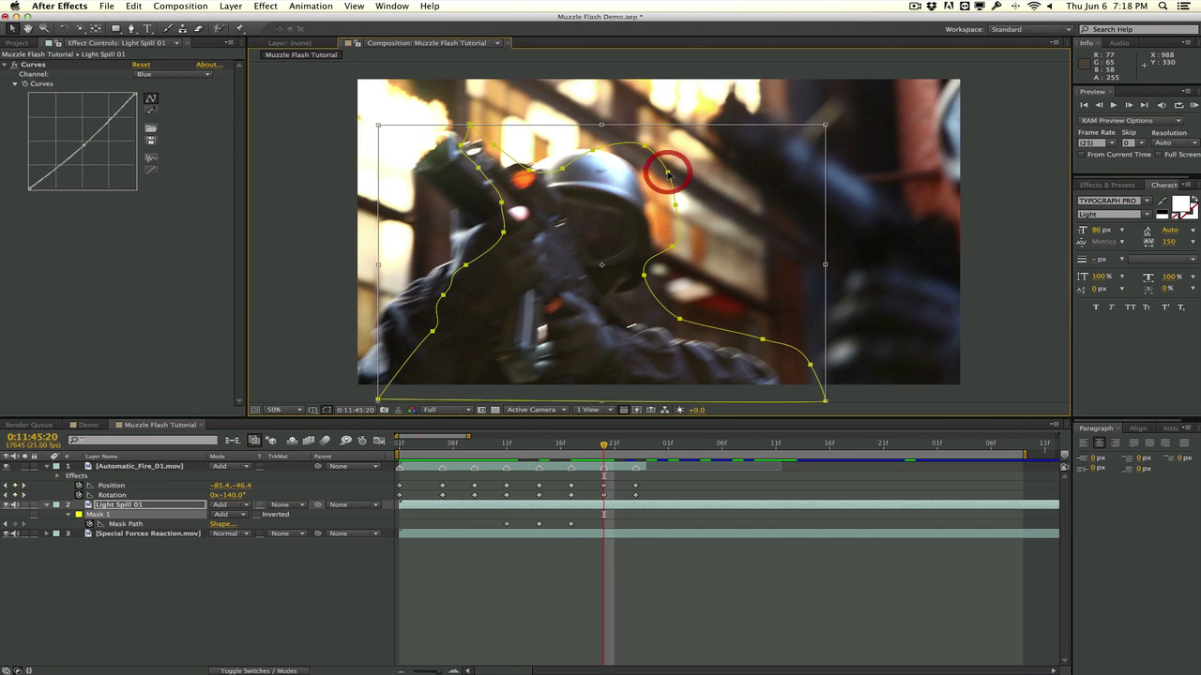
pyautogui.moveTo(666, 173); pyautogui.dragTo(633, 193)
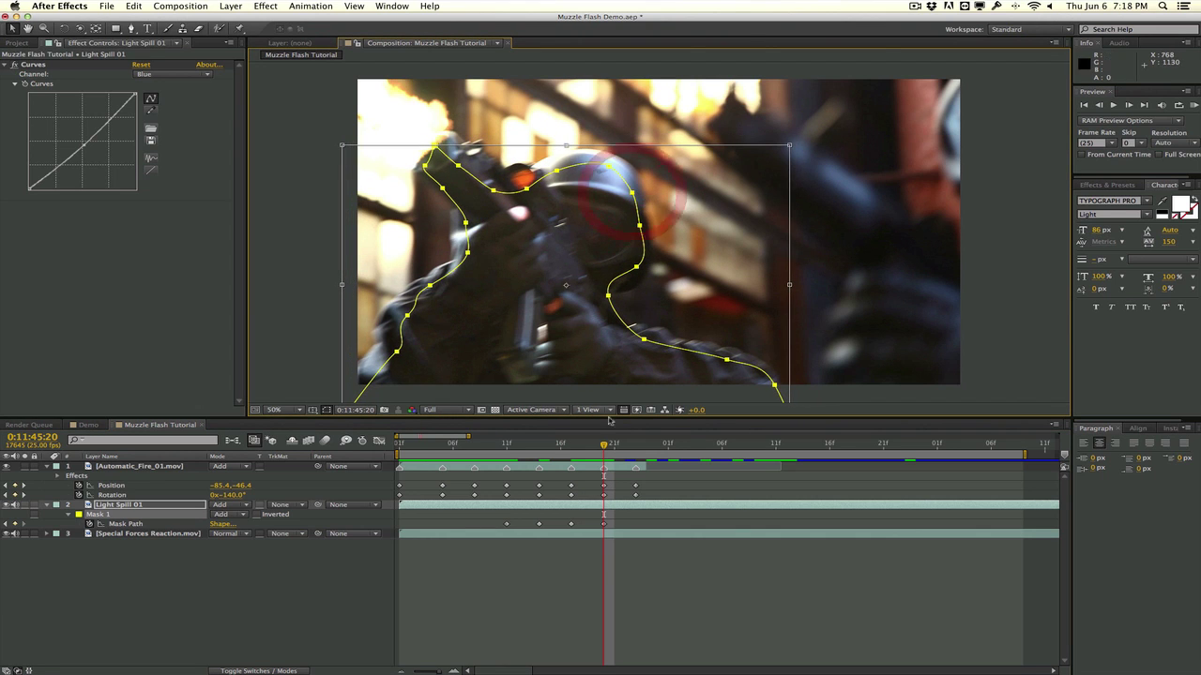
# At 0:11:45:23, move the entire light spill mask further left and slightly down over the soldier
pyautogui.press('Return')
pyautogui.moveTo(614, 452)
pyautogui.mouseDown()
pyautogui.moveTo(625, 452)
pyautogui.moveTo(614, 450)
pyautogui.mouseUp()
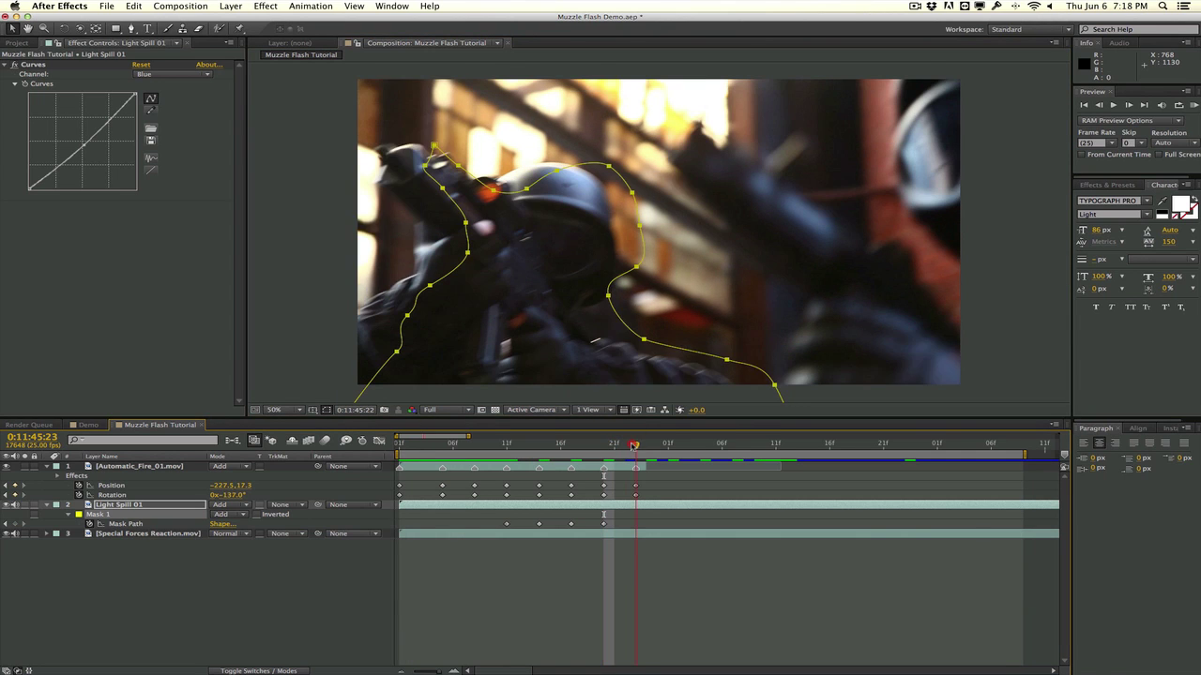
pyautogui.click(634, 444)
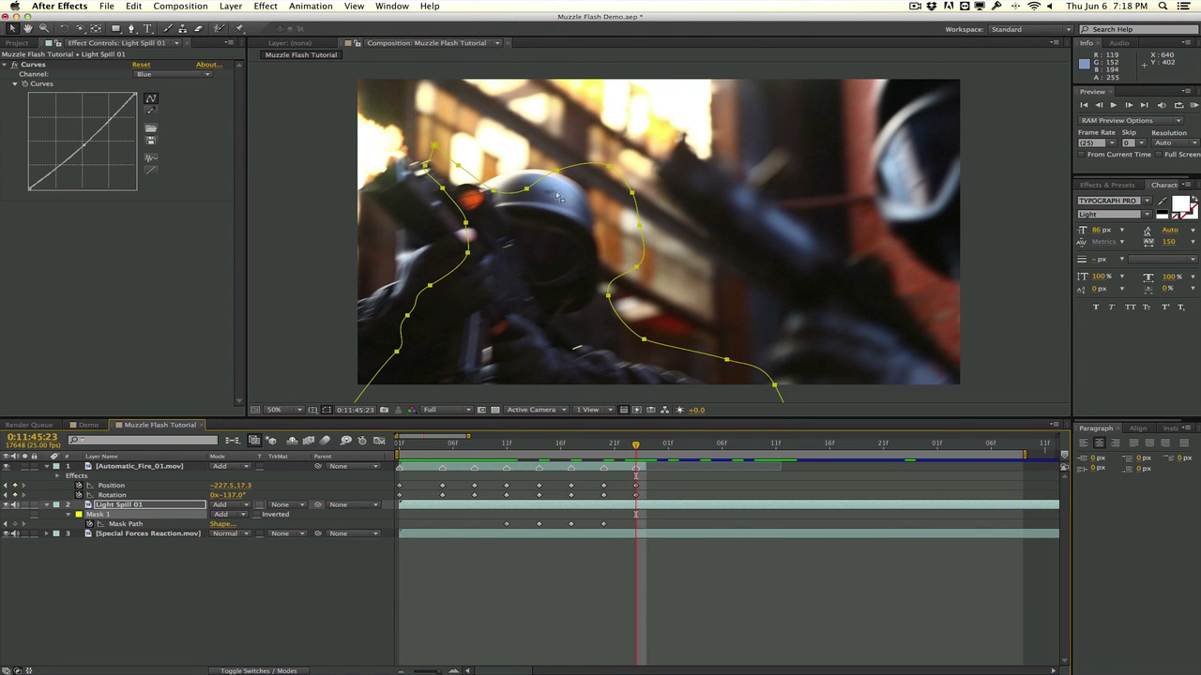
pyautogui.moveTo(529, 191); pyautogui.dragTo(473, 204)
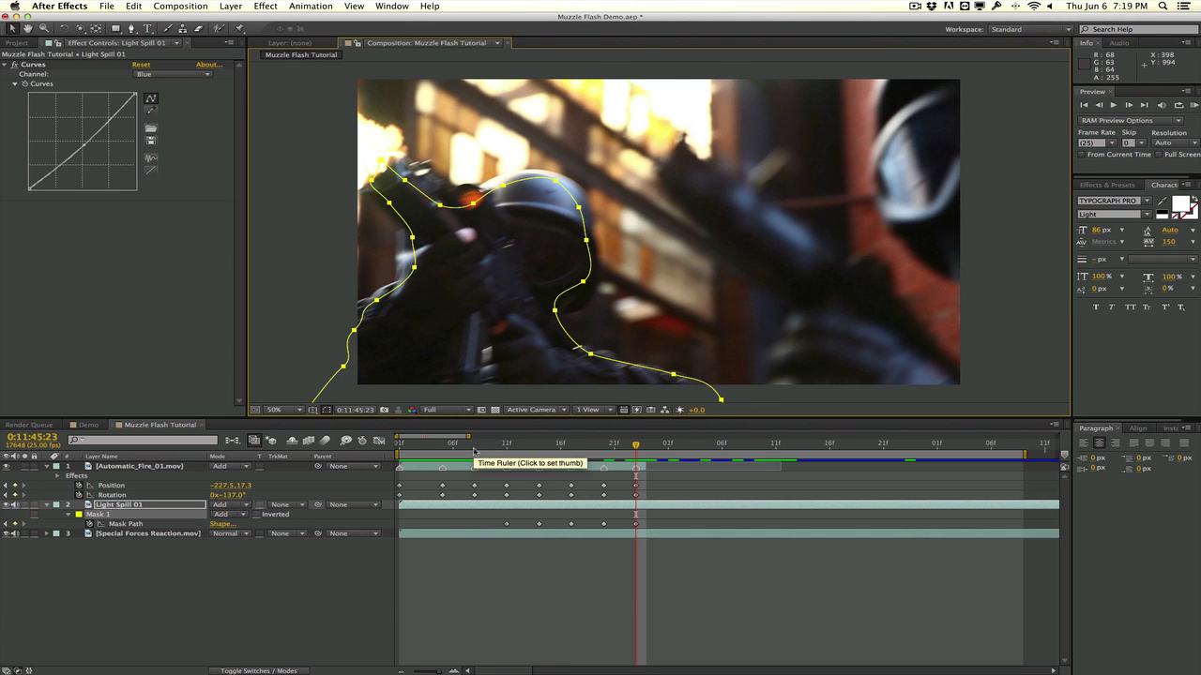
# At 0:11:45:08, shift the whole light spill mask slightly right and up to line up with the soldier
pyautogui.click(473, 448)
pyautogui.click(584, 281)
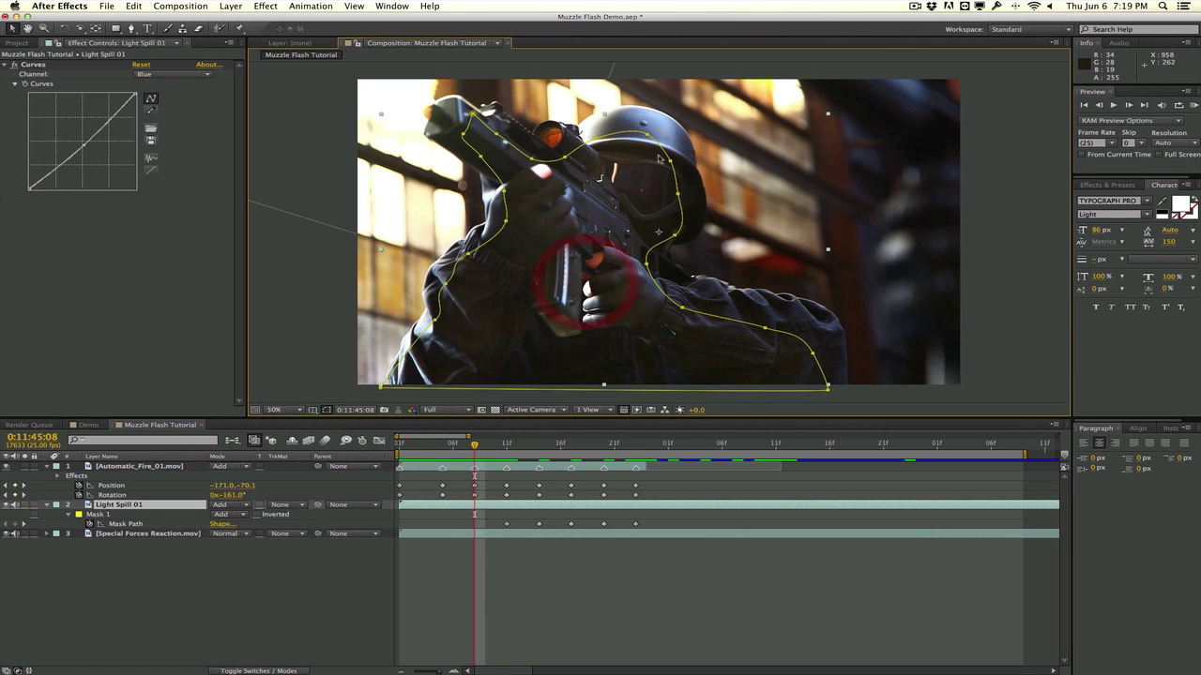
pyautogui.click(670, 161)
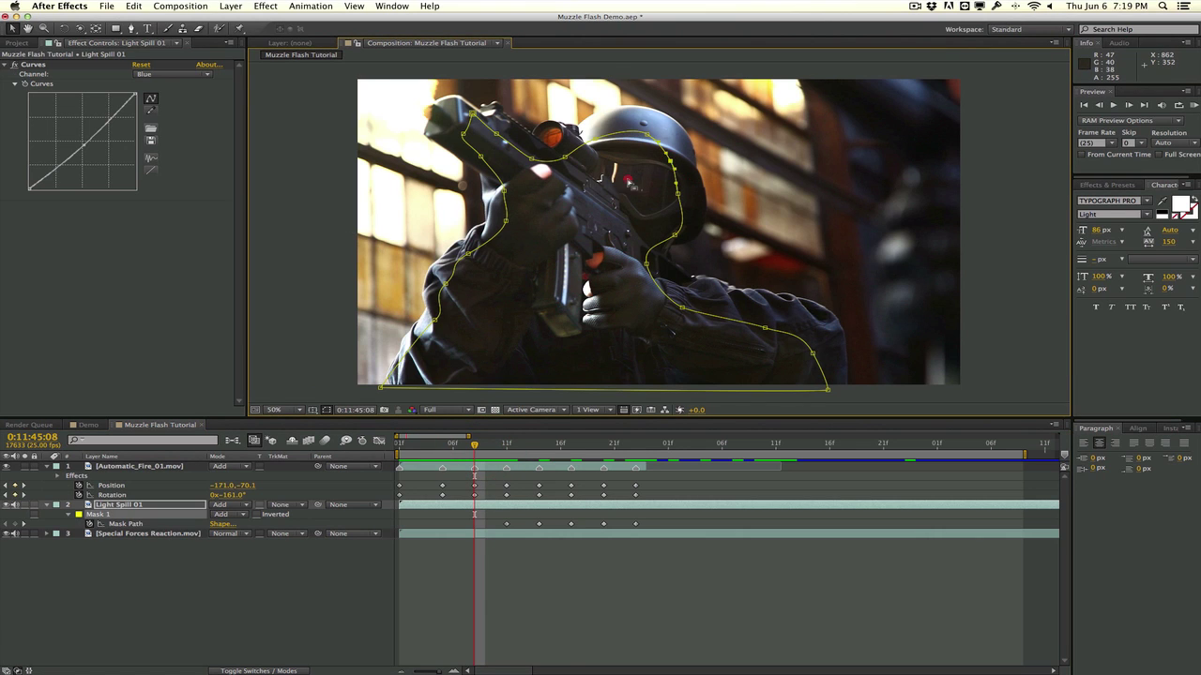
pyautogui.click(628, 181)
pyautogui.doubleClick(468, 260)
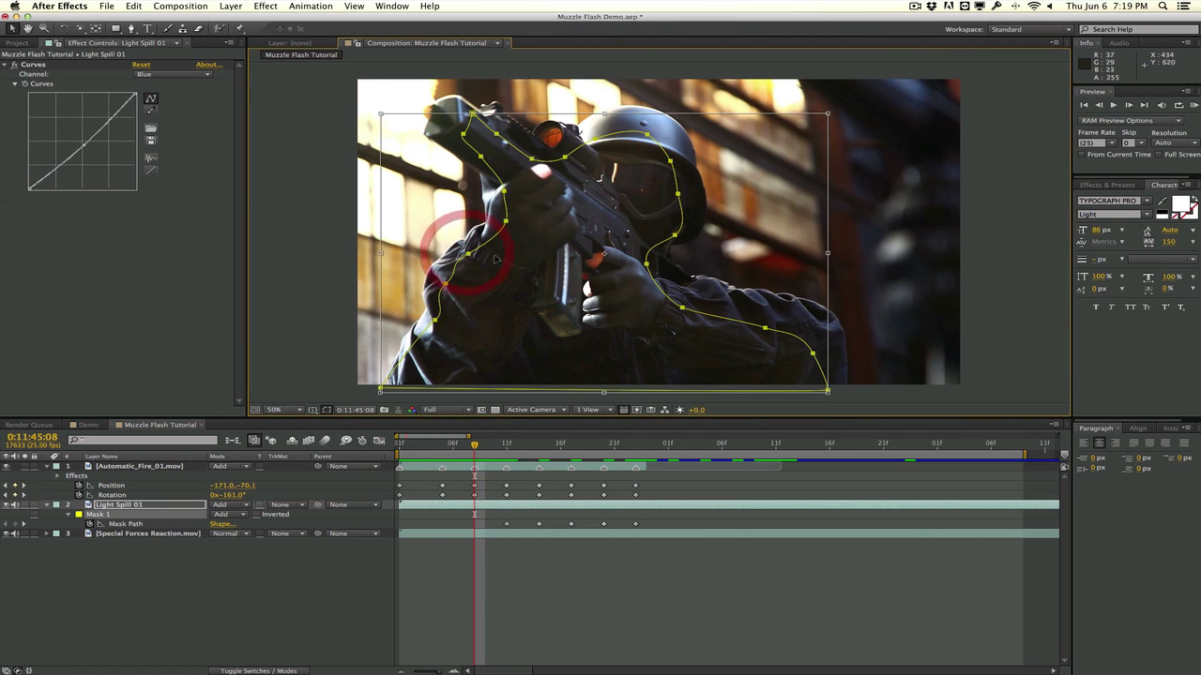
pyautogui.moveTo(504, 253); pyautogui.dragTo(511, 256)
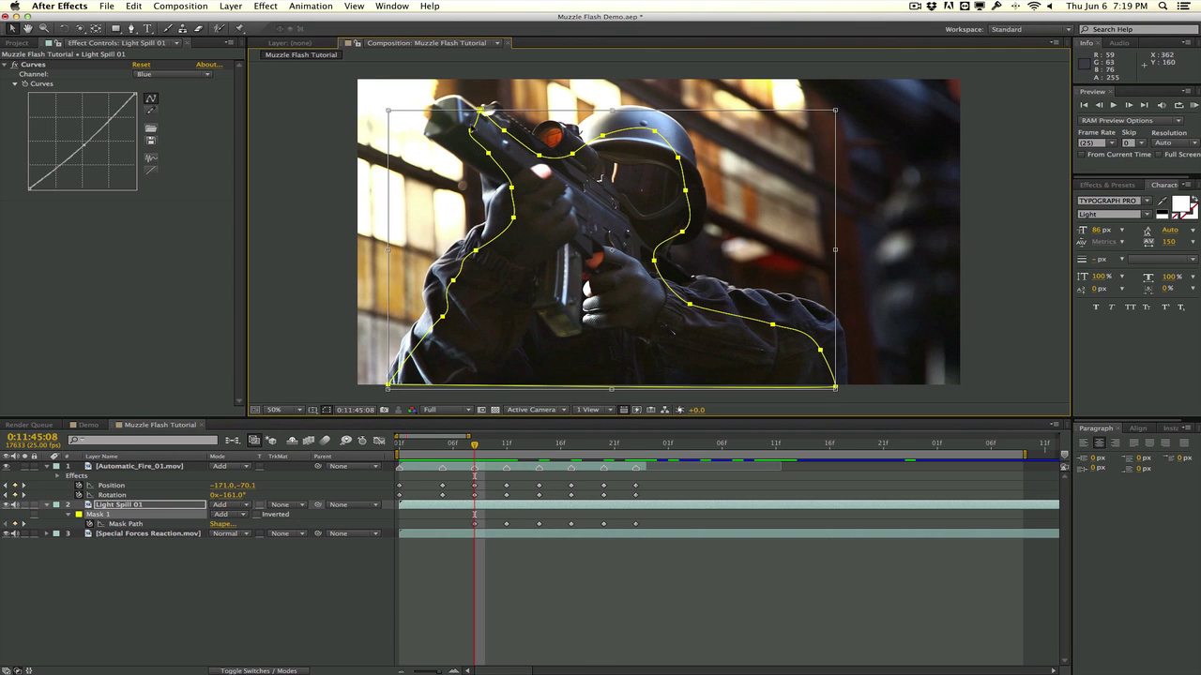
pyautogui.press('Return')
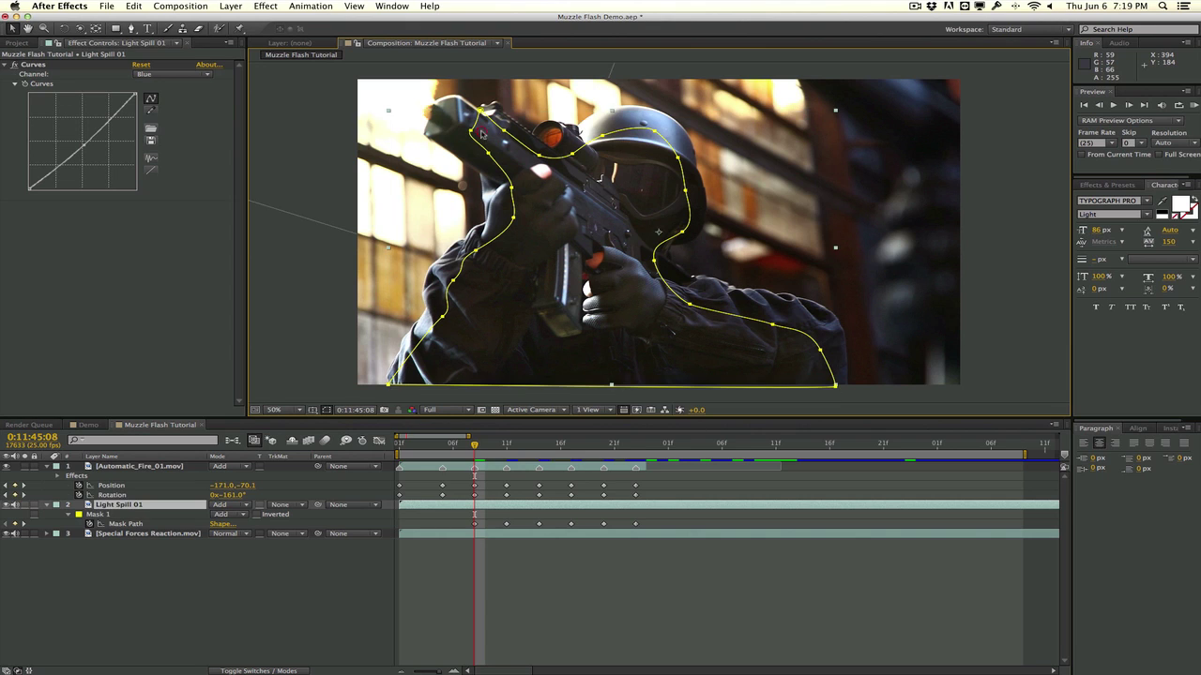
# At 0:11:45:08, extend the mask points at the gun barrel outward toward the muzzle
pyautogui.click(459, 134)
pyautogui.click(482, 125)
pyautogui.click(453, 110)
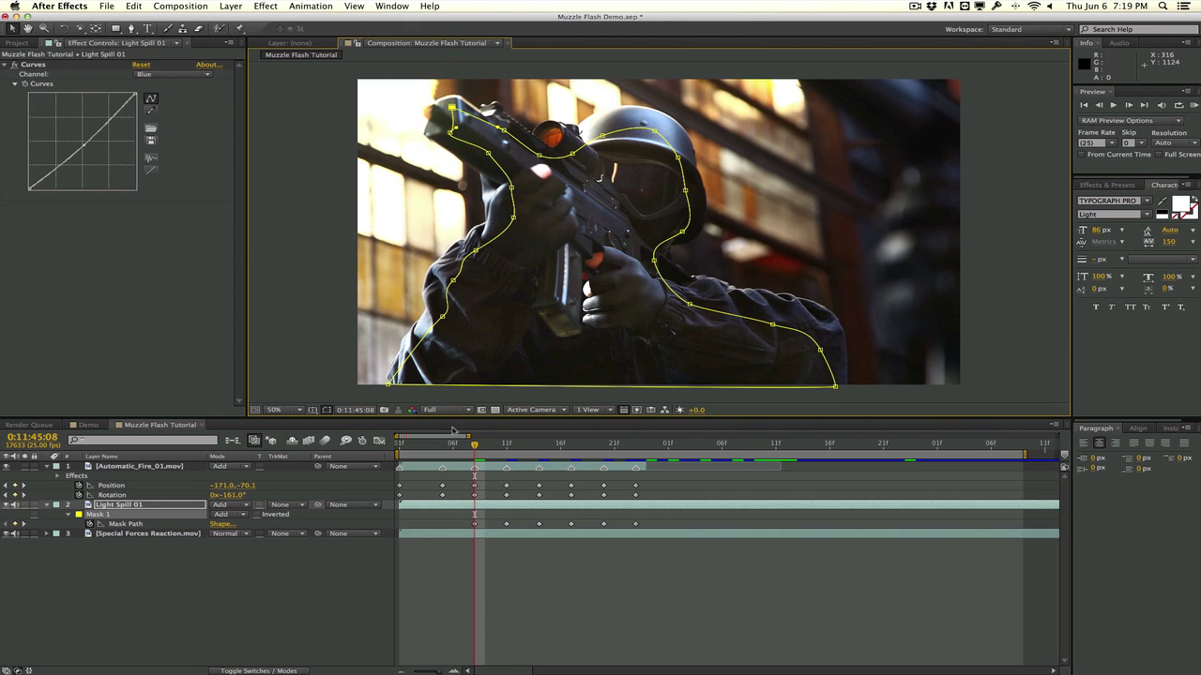
# At 0:11:45:05, reshape the mask's lower-left corner, sleeve edge and gun barrel points to fit the soldier
pyautogui.click(446, 445)
pyautogui.click(500, 308)
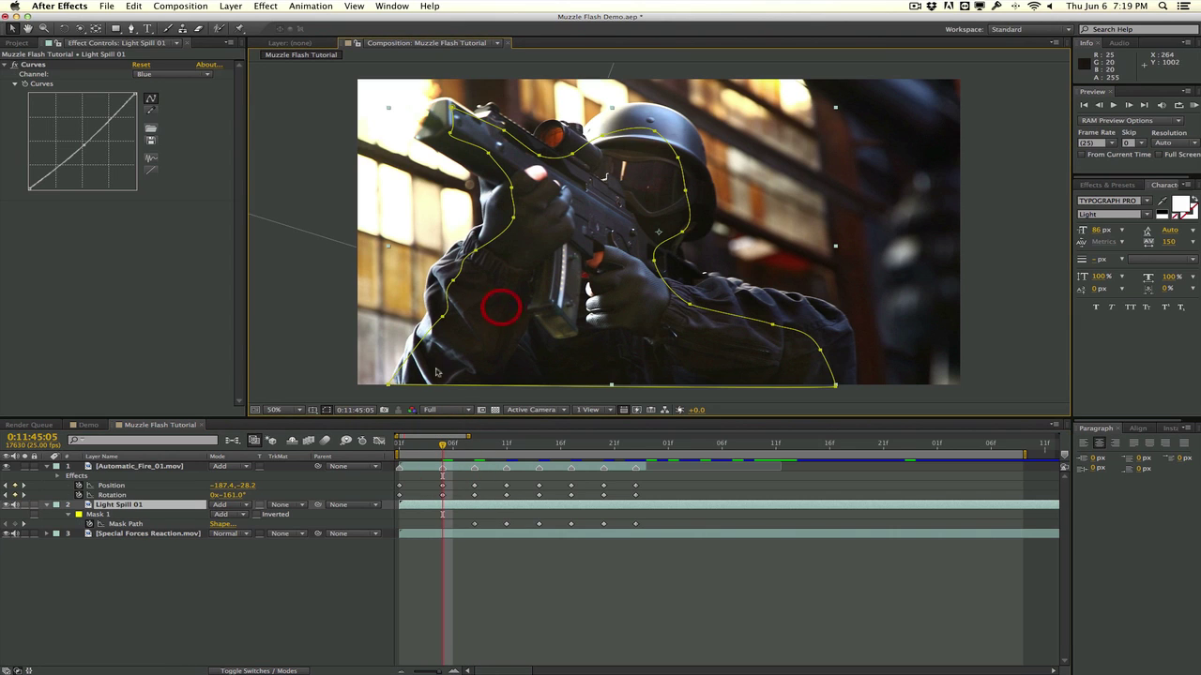
pyautogui.moveTo(388, 384); pyautogui.dragTo(393, 394)
pyautogui.click(459, 352)
pyautogui.click(439, 317)
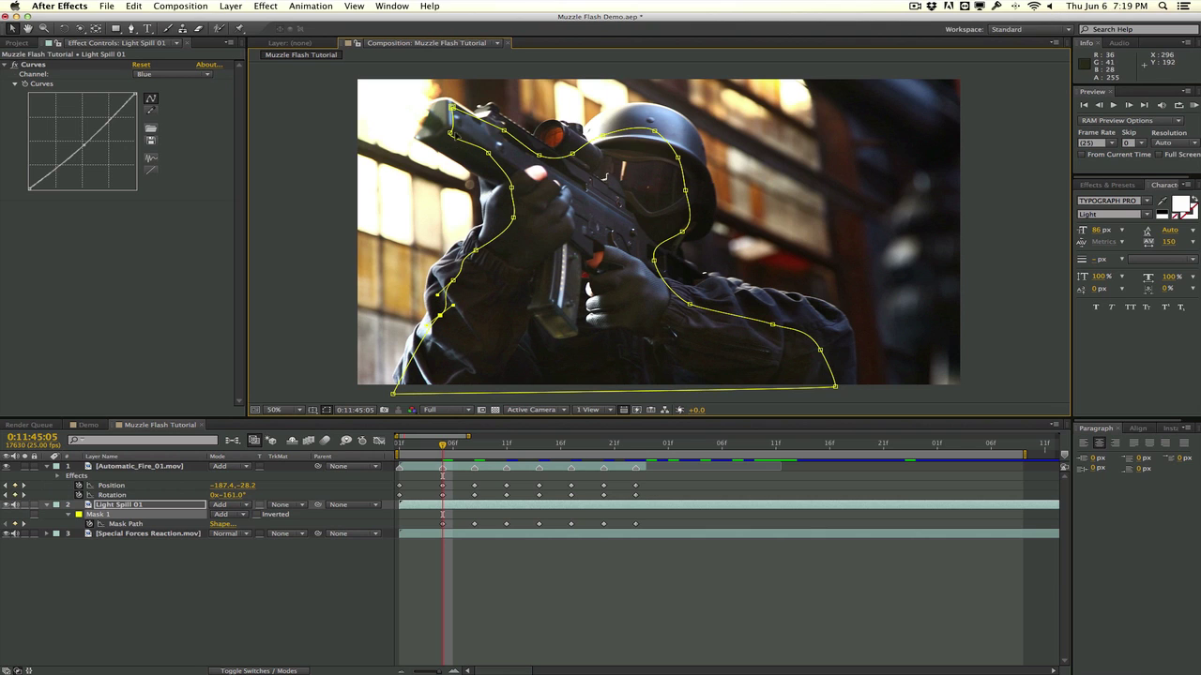
pyautogui.click(472, 132)
pyautogui.moveTo(452, 133); pyautogui.dragTo(484, 160)
pyautogui.click(503, 141)
# At 0:11:45:05, move the two mask points on the right-hand shoulder outward to follow its contour
pyautogui.click(570, 209)
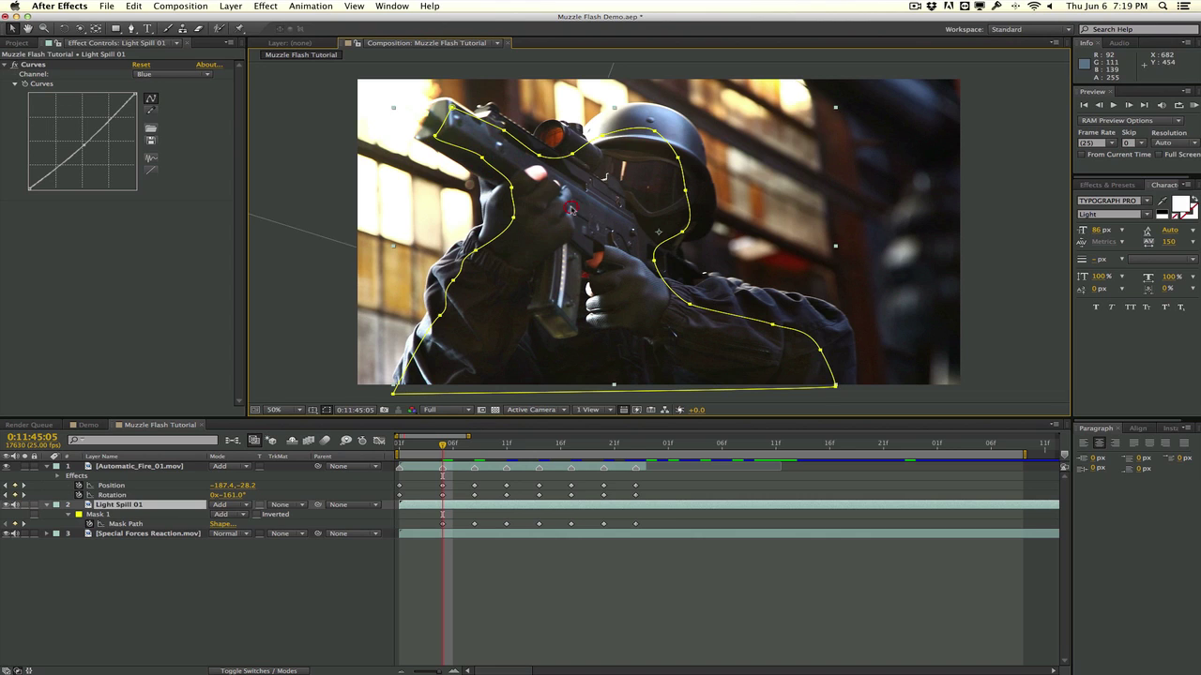
pyautogui.click(797, 321)
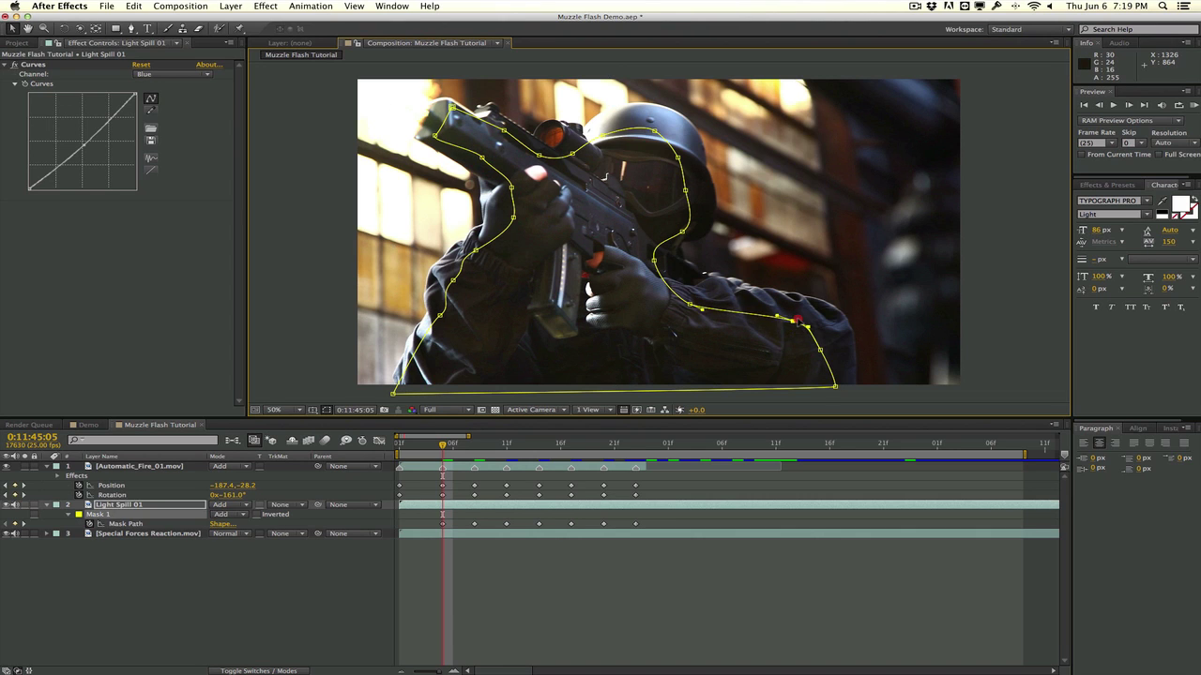
pyautogui.click(823, 349)
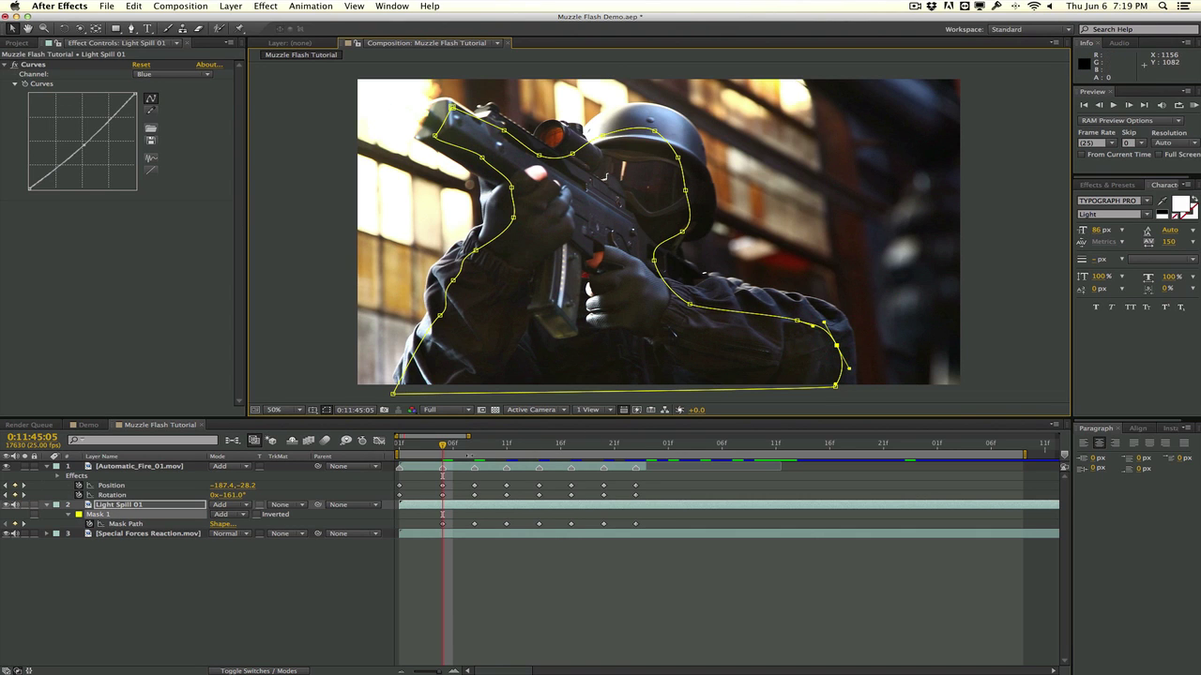
# At 0:11:45:01, reposition the mask points around the muzzle and the underside of the gun barrel
pyautogui.moveTo(443, 452); pyautogui.dragTo(367, 456)
pyautogui.click(539, 184)
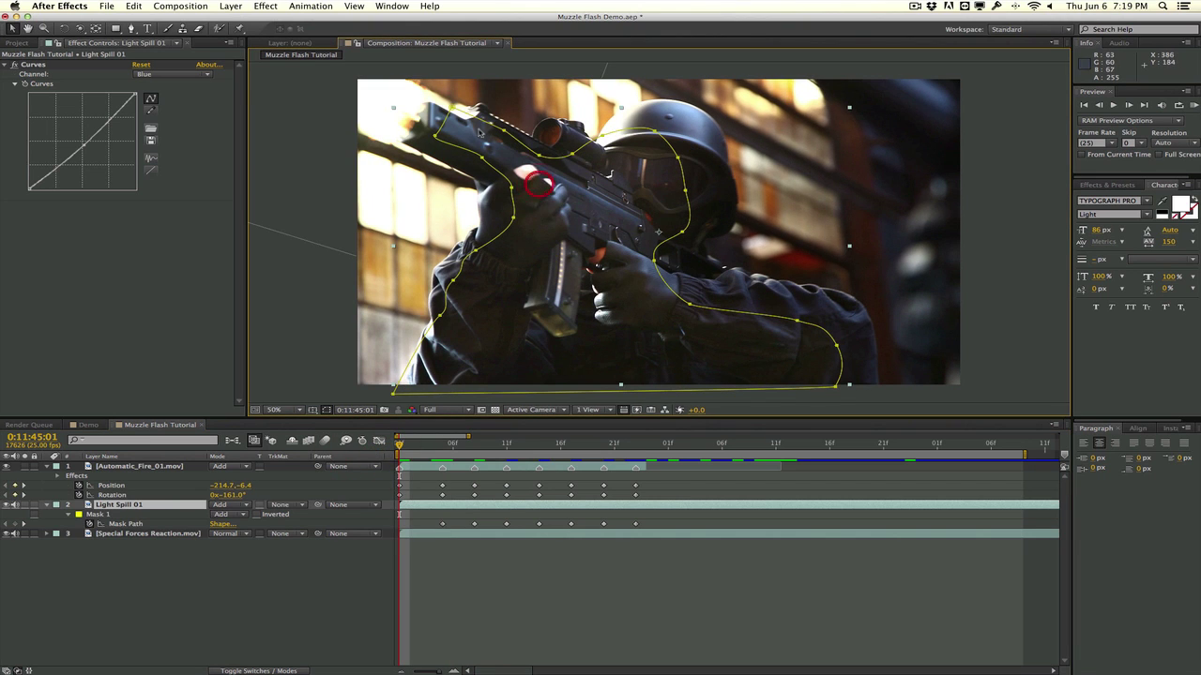
pyautogui.click(452, 111)
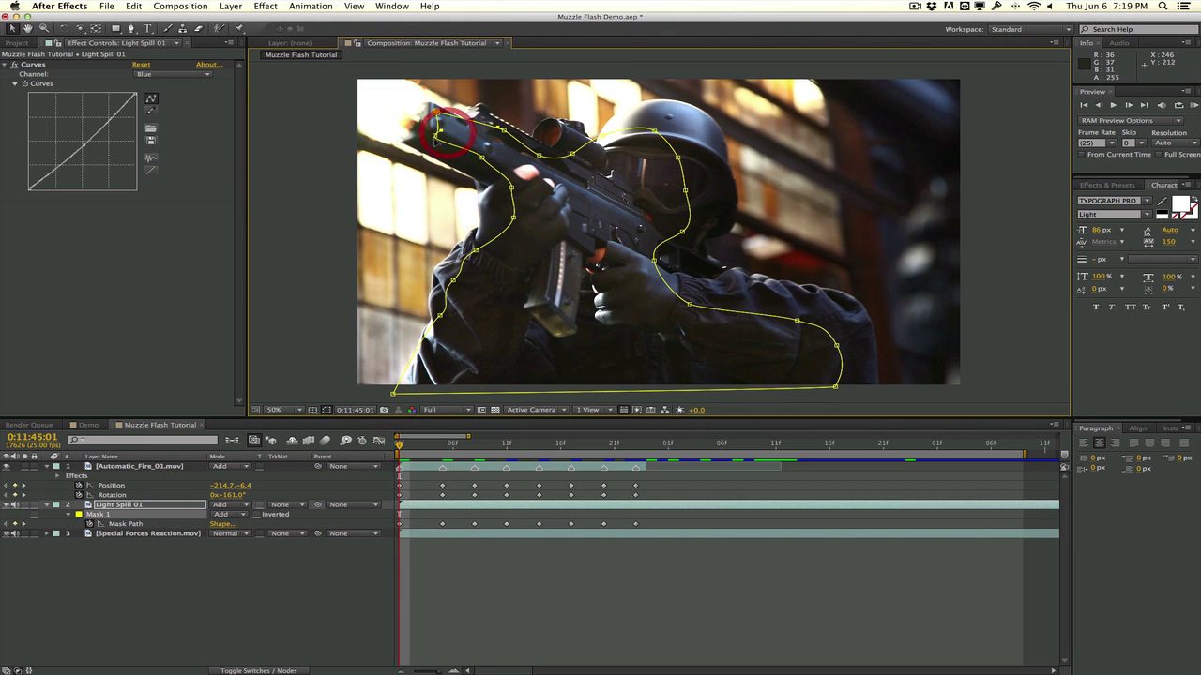
pyautogui.click(497, 151)
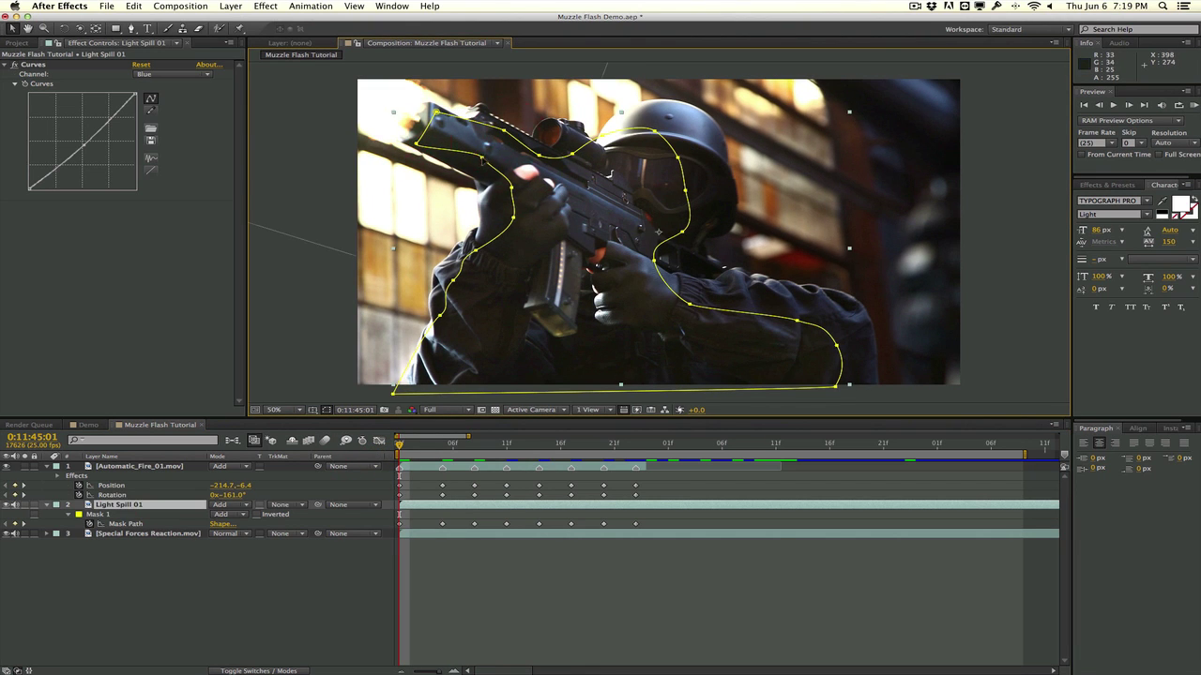
pyautogui.moveTo(482, 158); pyautogui.dragTo(474, 163)
# At 0:11:45:01, move the mask's upper helmet point right and slightly up onto the helmet
pyautogui.click(603, 167)
pyautogui.click(654, 131)
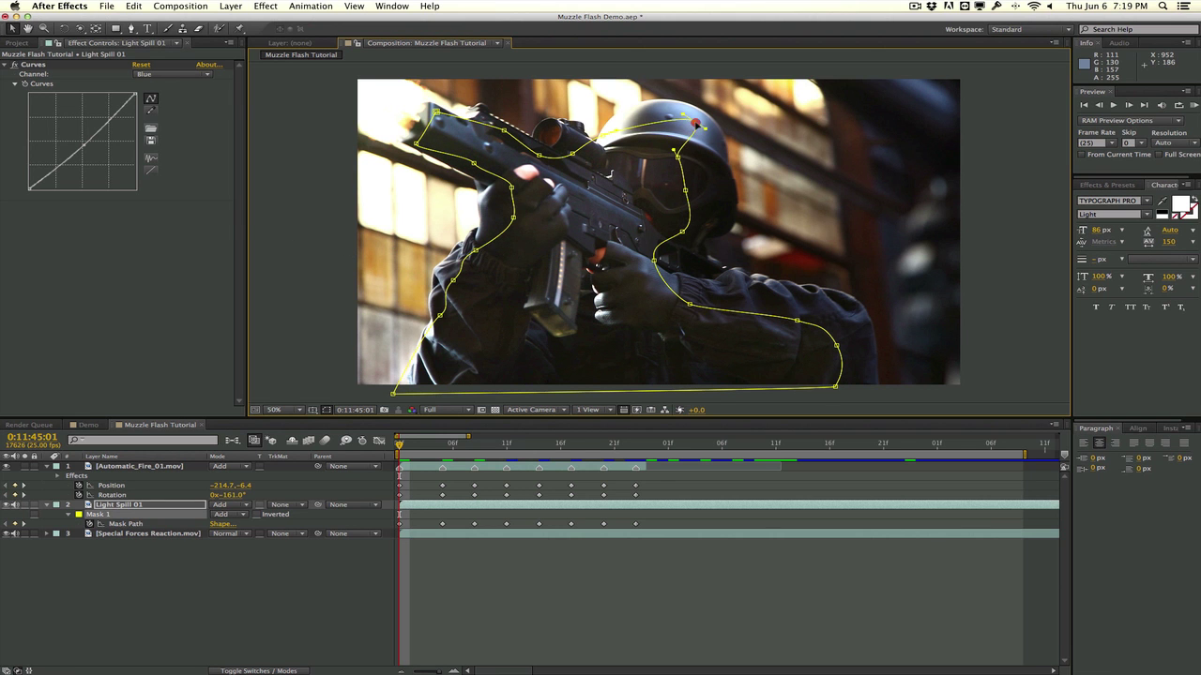
pyautogui.click(663, 171)
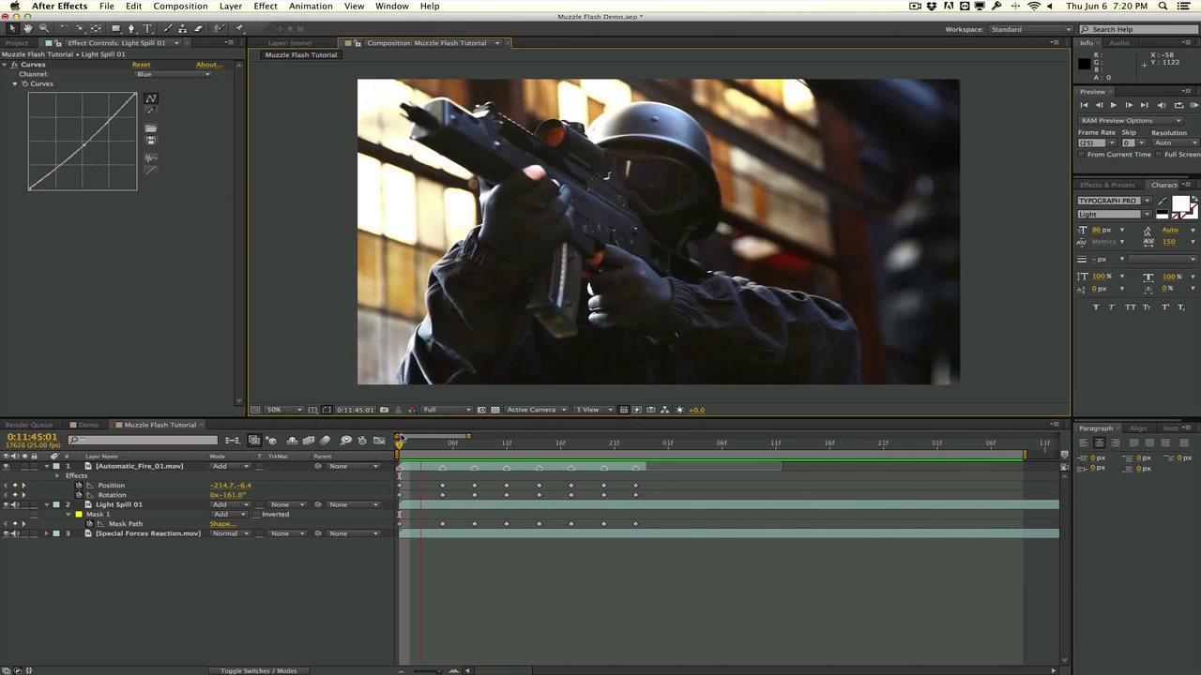
# At 0:11:45:05, fine-tune the light spill's RGB curve, placing its midpoint slightly below the diagonal
pyautogui.click(384, 356)
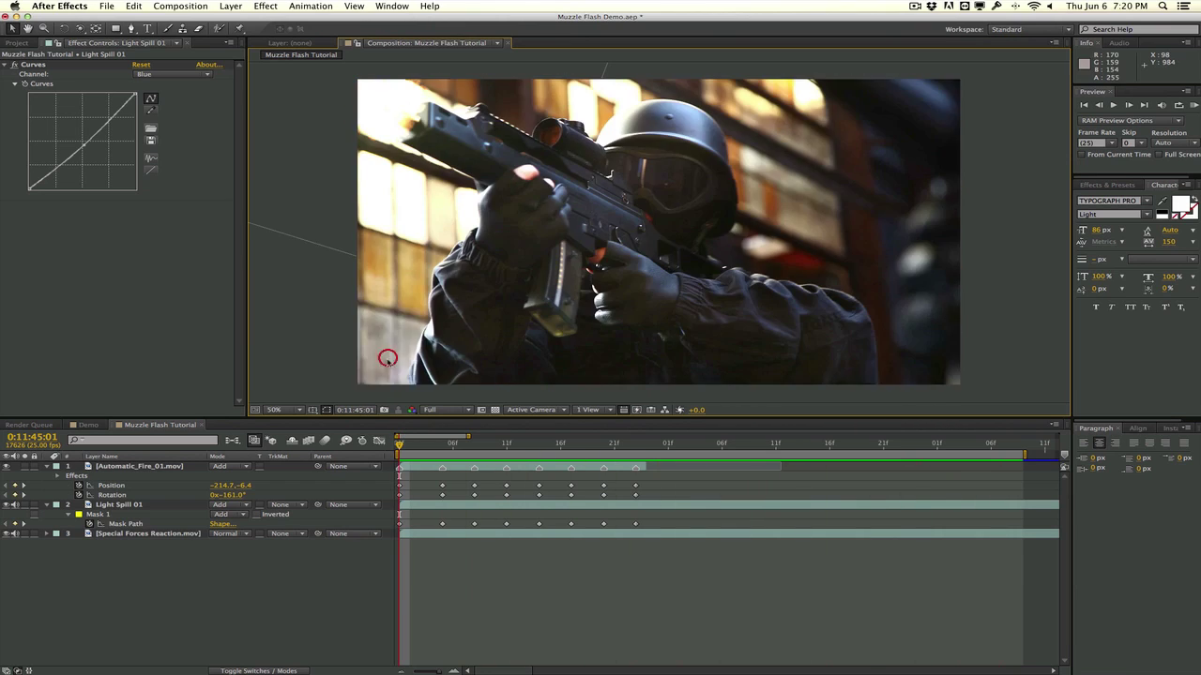
pyautogui.moveTo(408, 444); pyautogui.dragTo(442, 442)
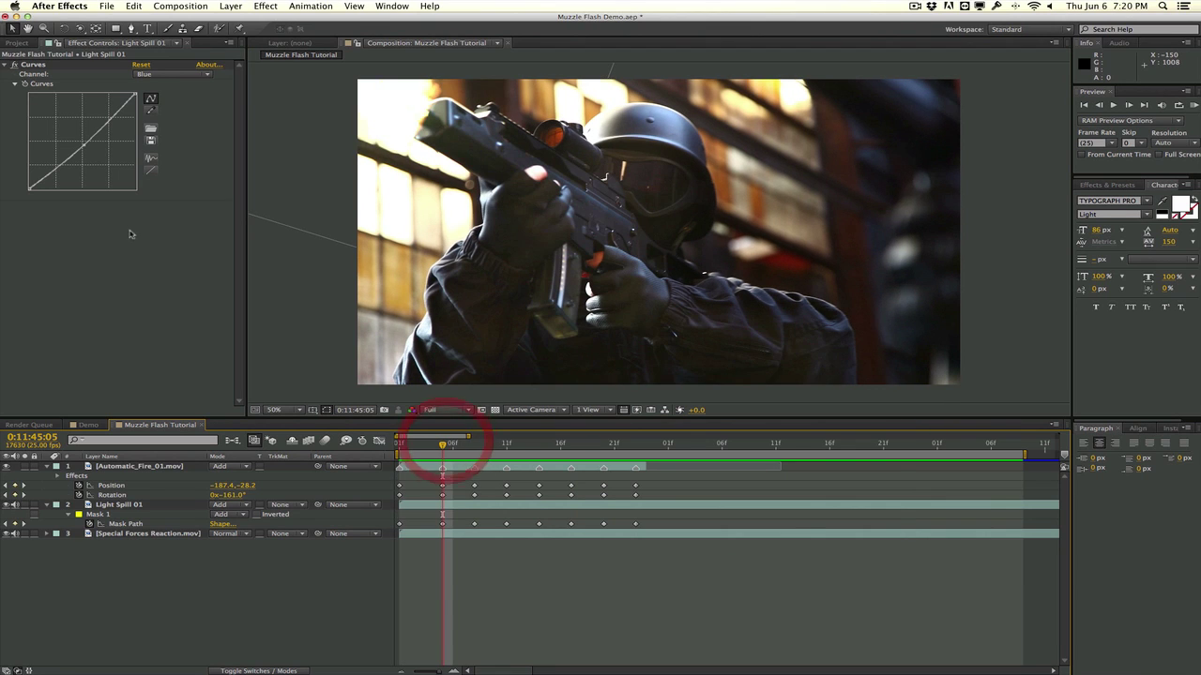
pyautogui.click(161, 75)
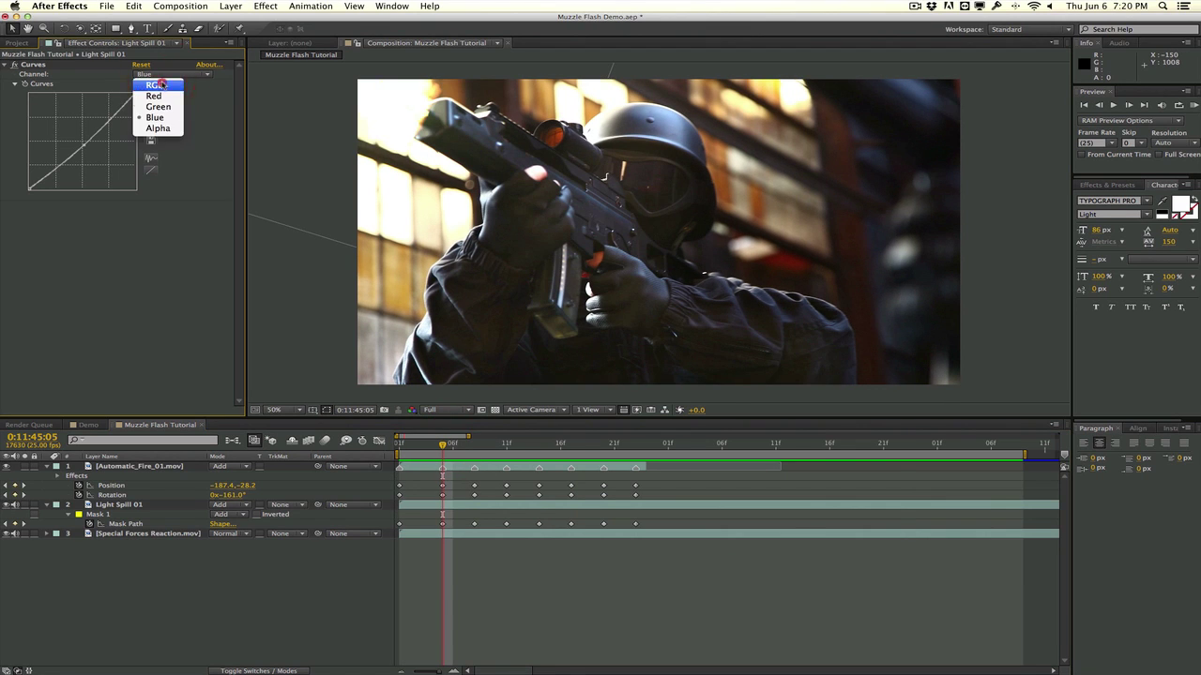
pyautogui.click(150, 83)
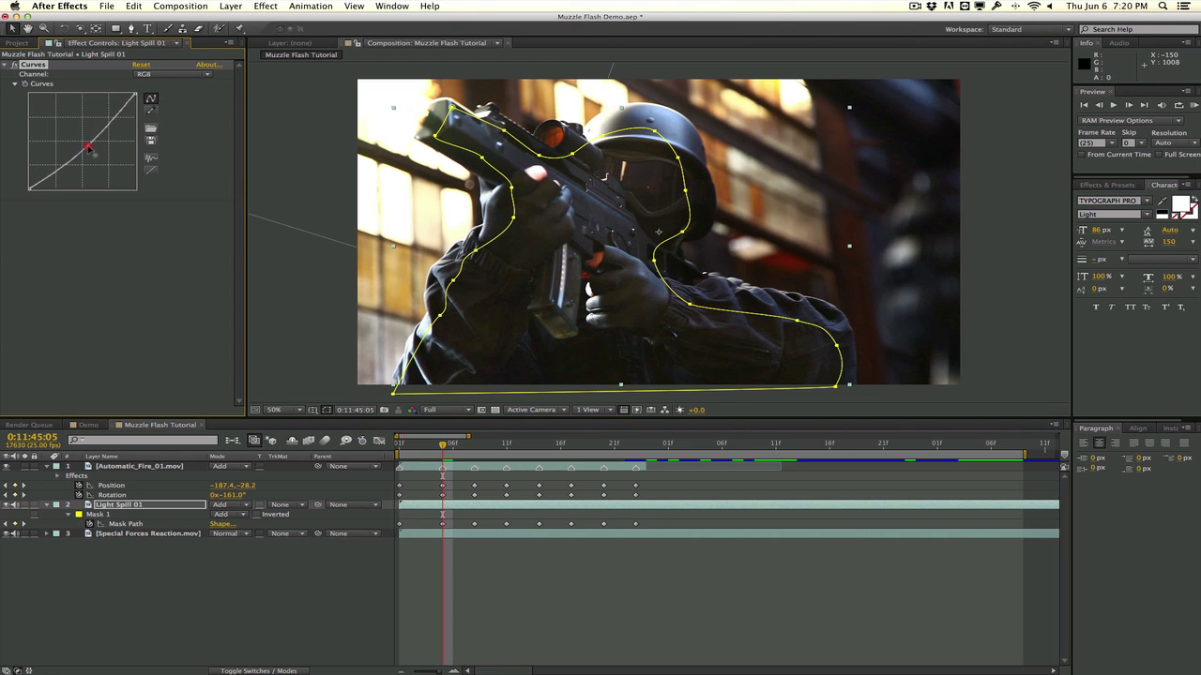
pyautogui.click(305, 160)
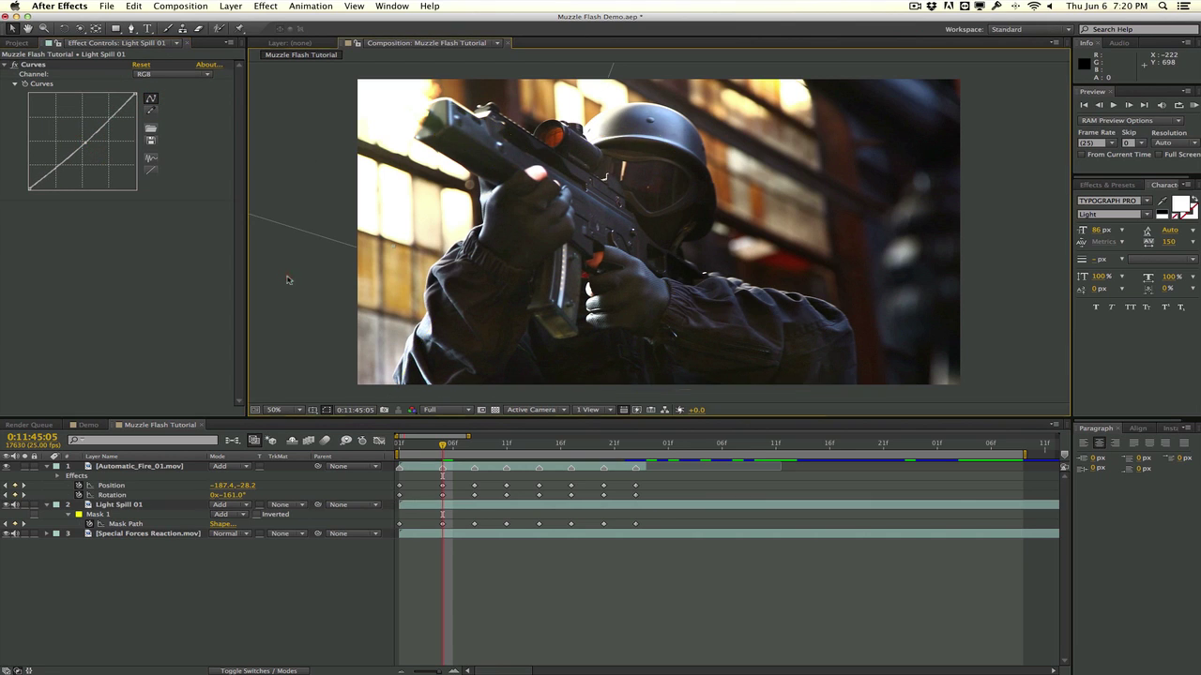
# Add Powder_Hits_06.mov from the Action Essentials II folder to the composition as the top layer
pyautogui.moveTo(443, 446); pyautogui.dragTo(582, 443)
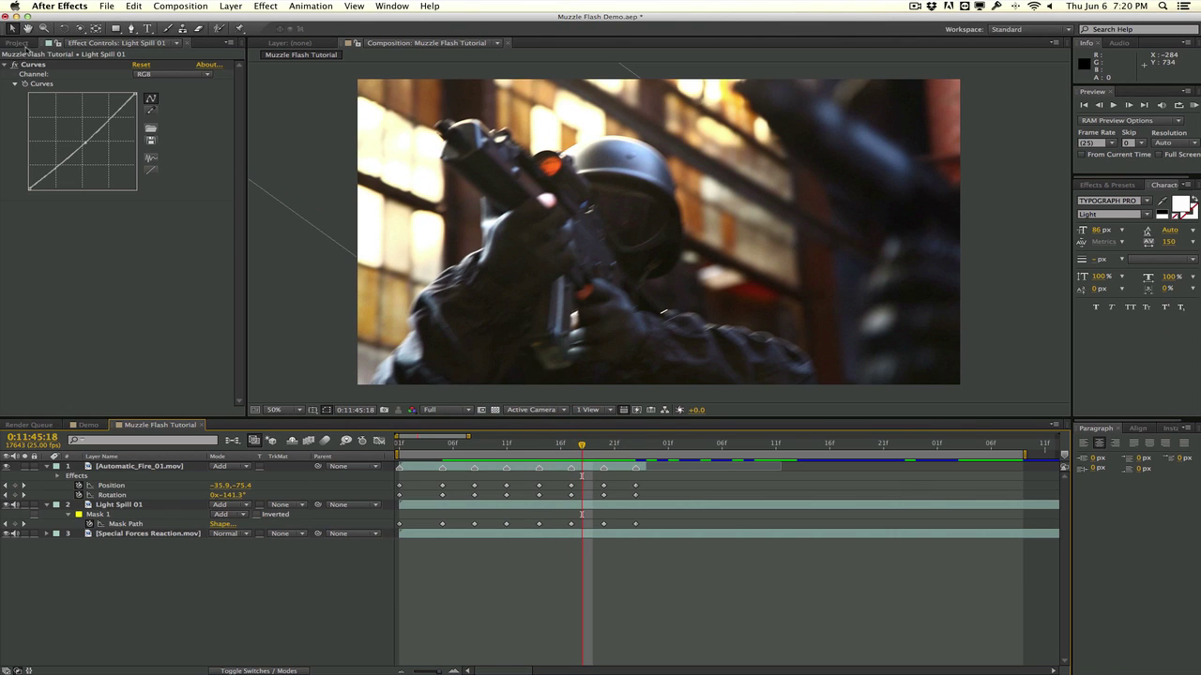
pyautogui.click(25, 45)
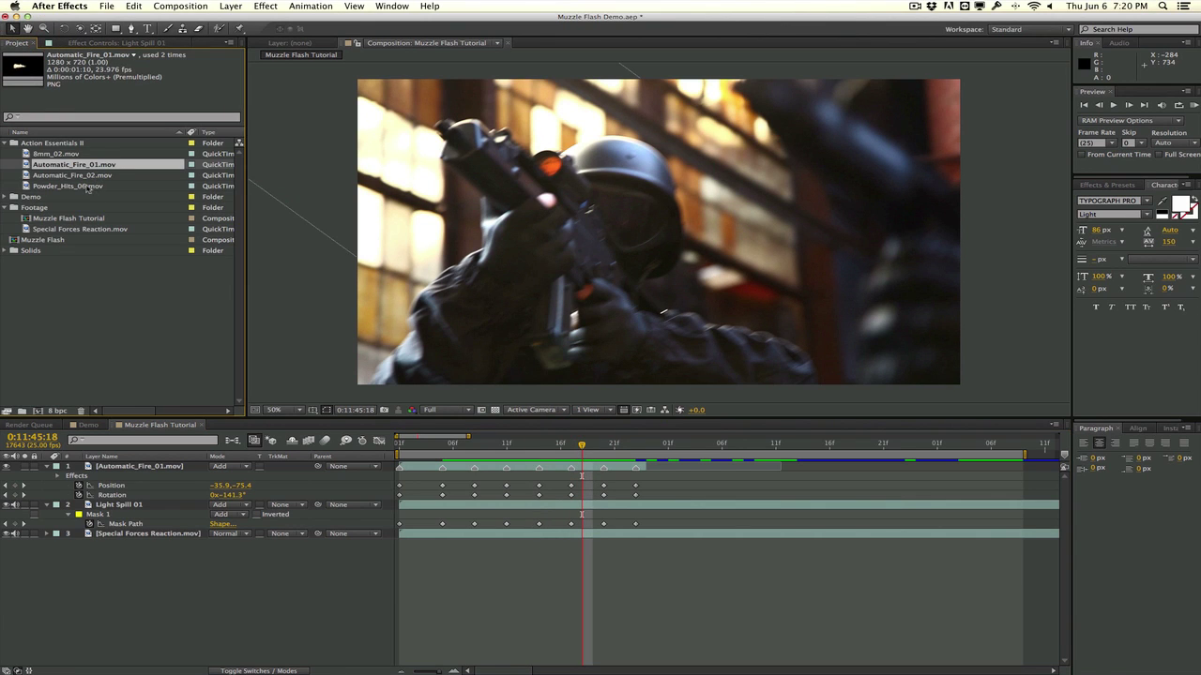
pyautogui.moveTo(88, 185); pyautogui.dragTo(579, 239)
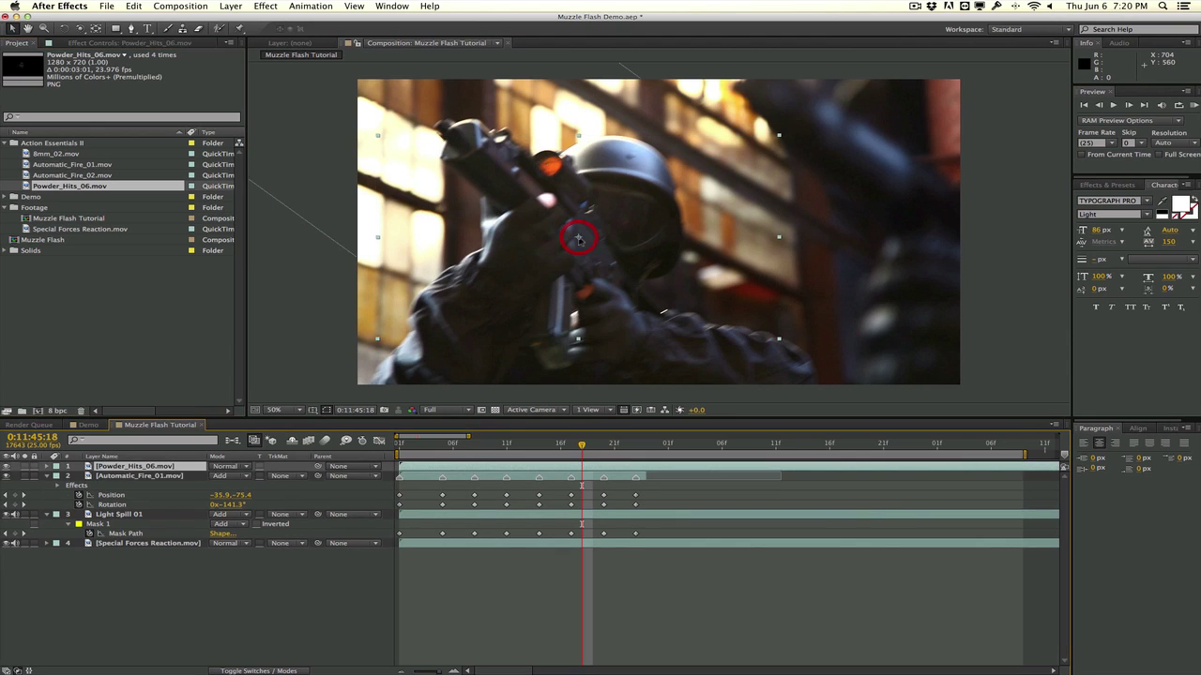
# Solo the Powder_Hits_06.mov layer, inspect its smoke through 0:11:45:10, and turn solo off
pyautogui.click(35, 467)
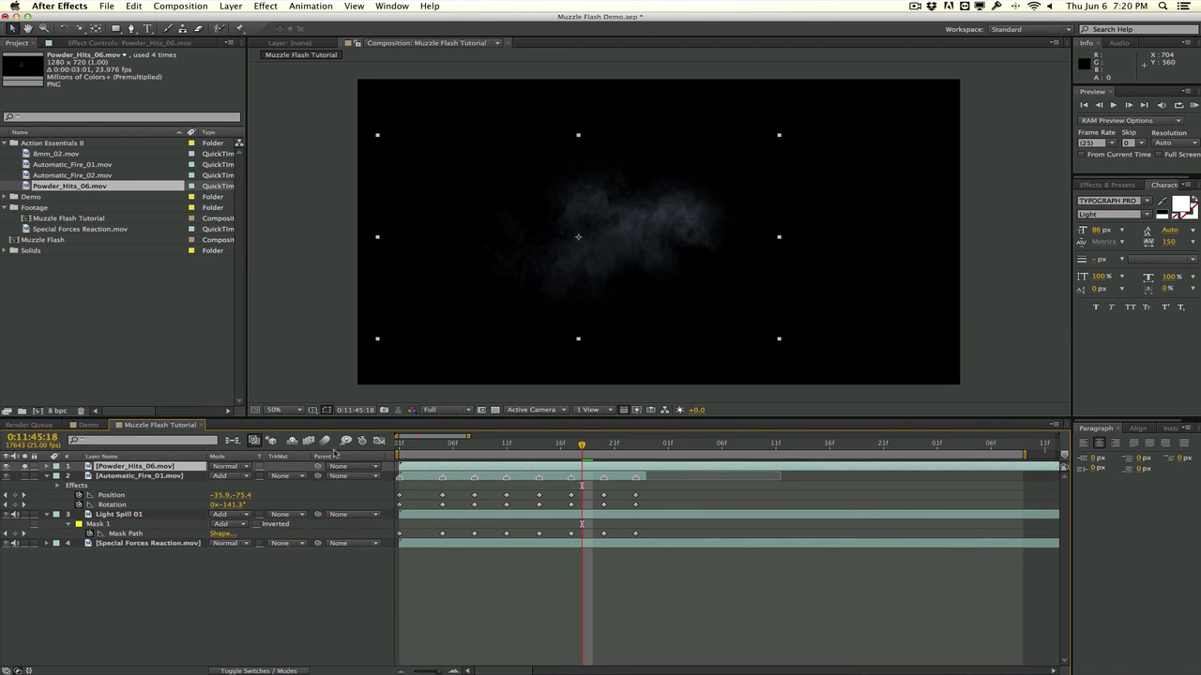
pyautogui.moveTo(410, 450); pyautogui.dragTo(495, 443)
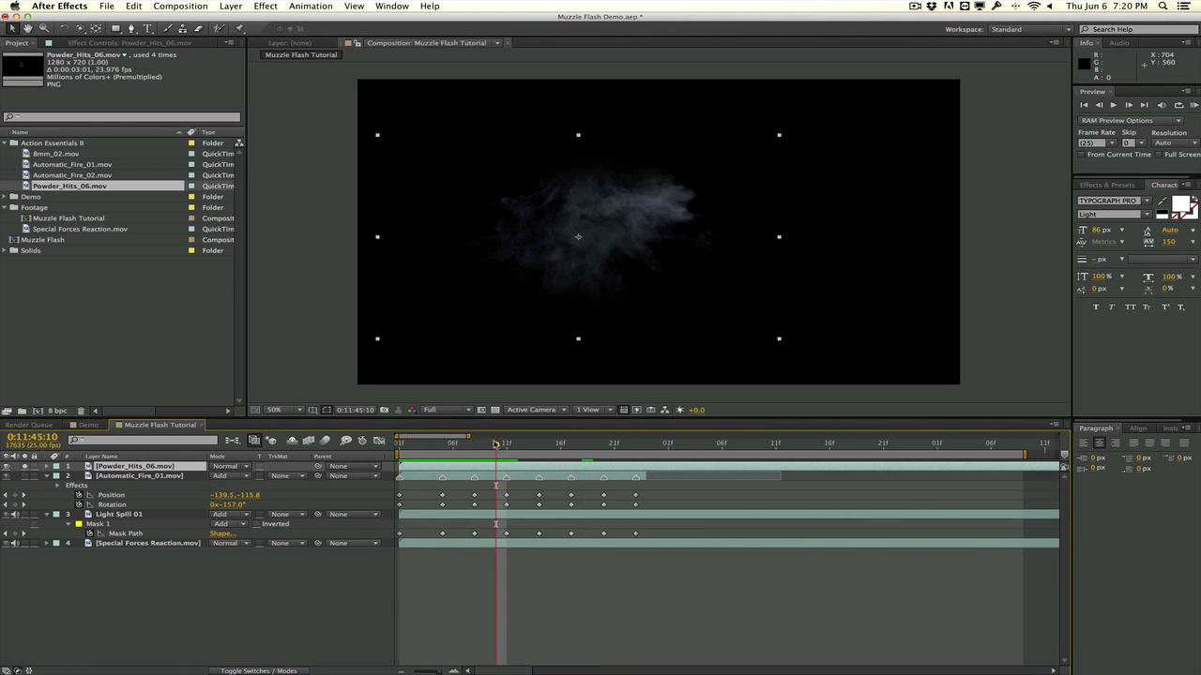
pyautogui.click(25, 467)
# Scale the Powder_Hits_06.mov layer to 116% and move its smoke up and left toward the gun's muzzle
pyautogui.press('s')
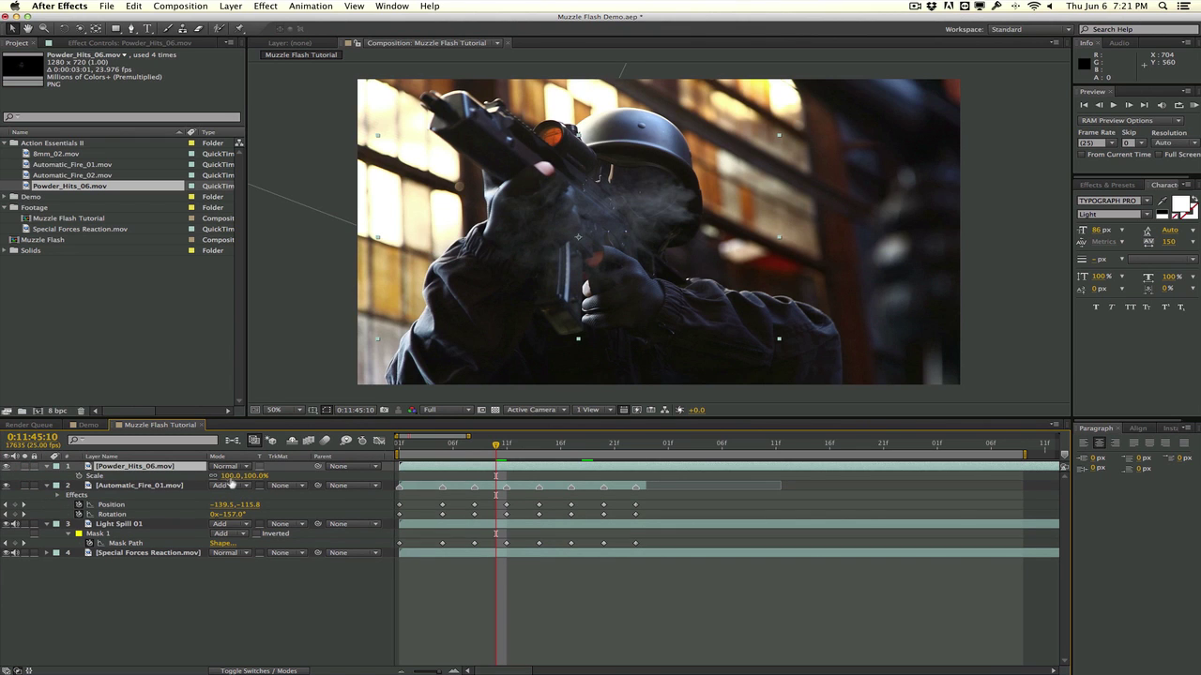
pyautogui.moveTo(233, 476); pyautogui.dragTo(248, 477)
pyautogui.moveTo(561, 223); pyautogui.dragTo(405, 78)
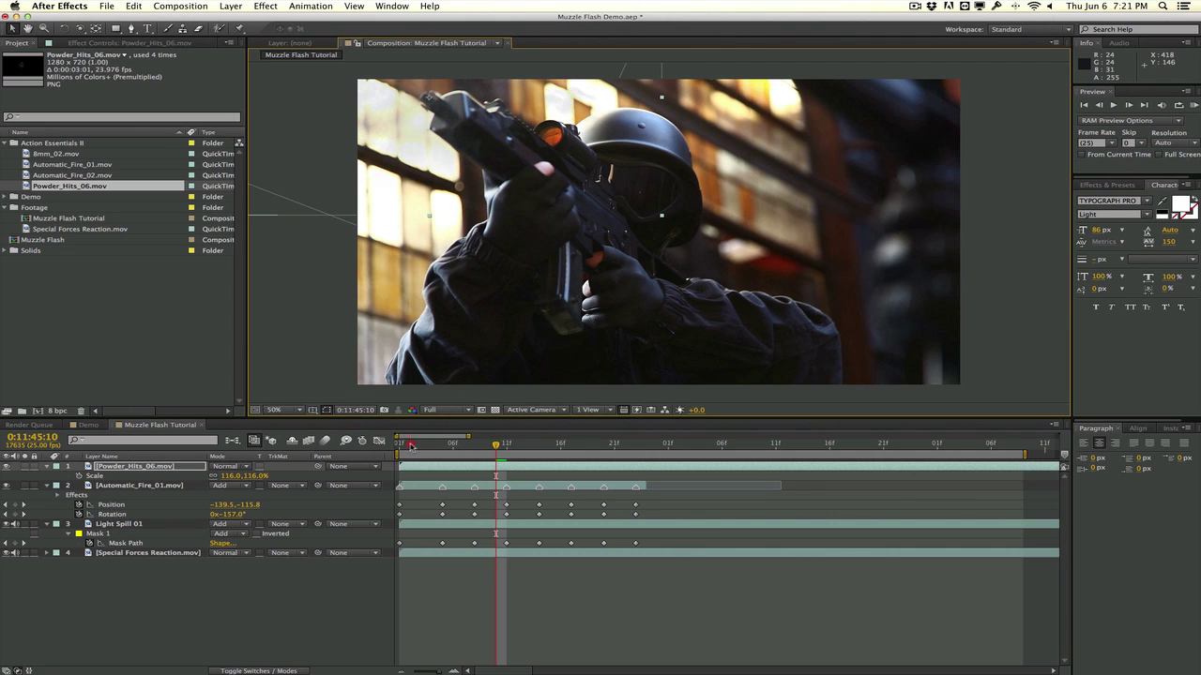
# Slide the Powder_Hits_06.mov layer earlier past its initial sparks and position its smoke at the muzzle at 0:11:45:01
pyautogui.moveTo(410, 445); pyautogui.dragTo(385, 445)
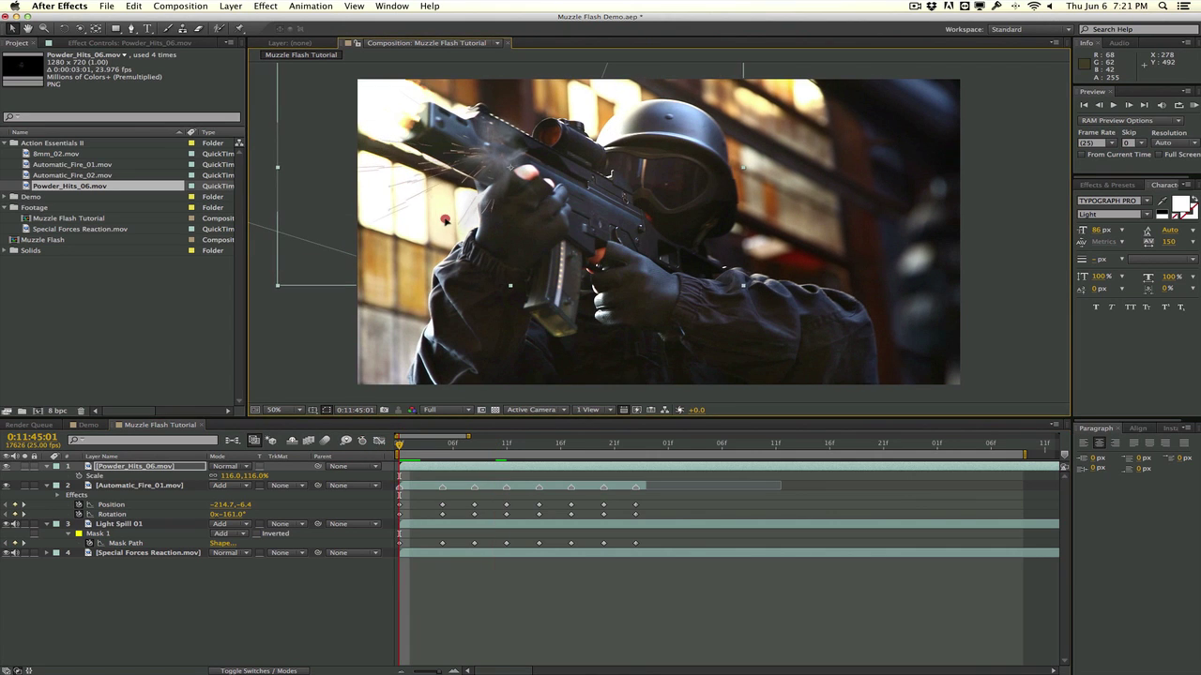
pyautogui.moveTo(404, 444); pyautogui.dragTo(434, 444)
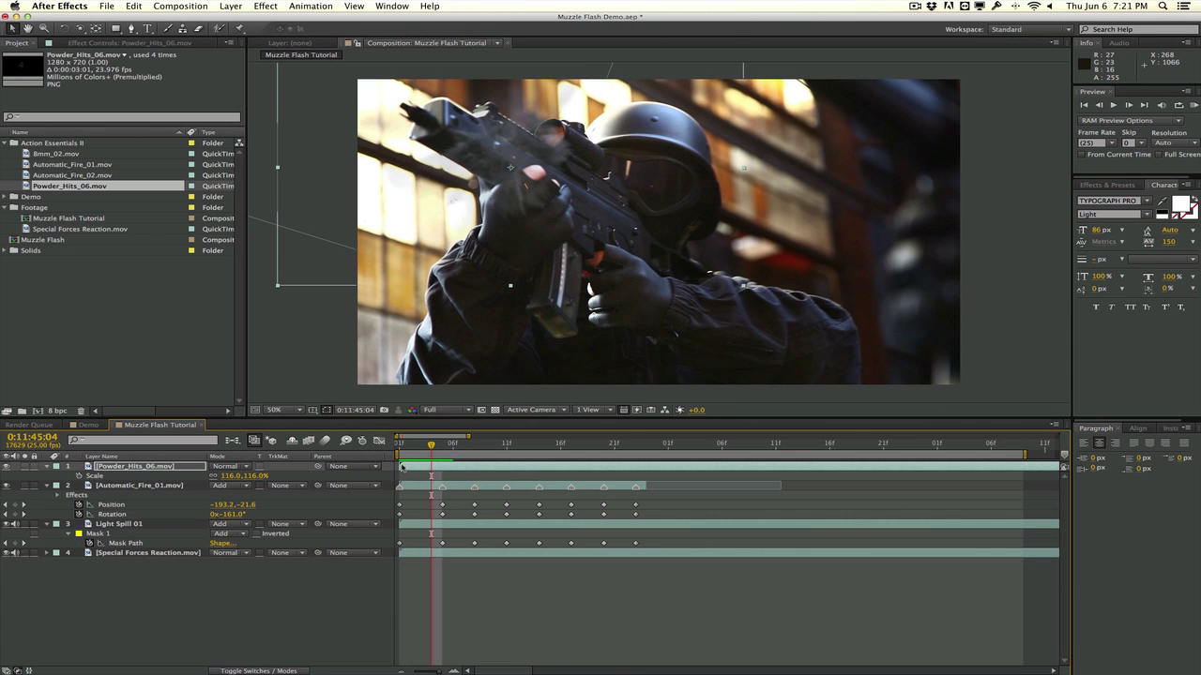
pyautogui.click(435, 465)
pyautogui.moveTo(447, 465); pyautogui.dragTo(392, 453)
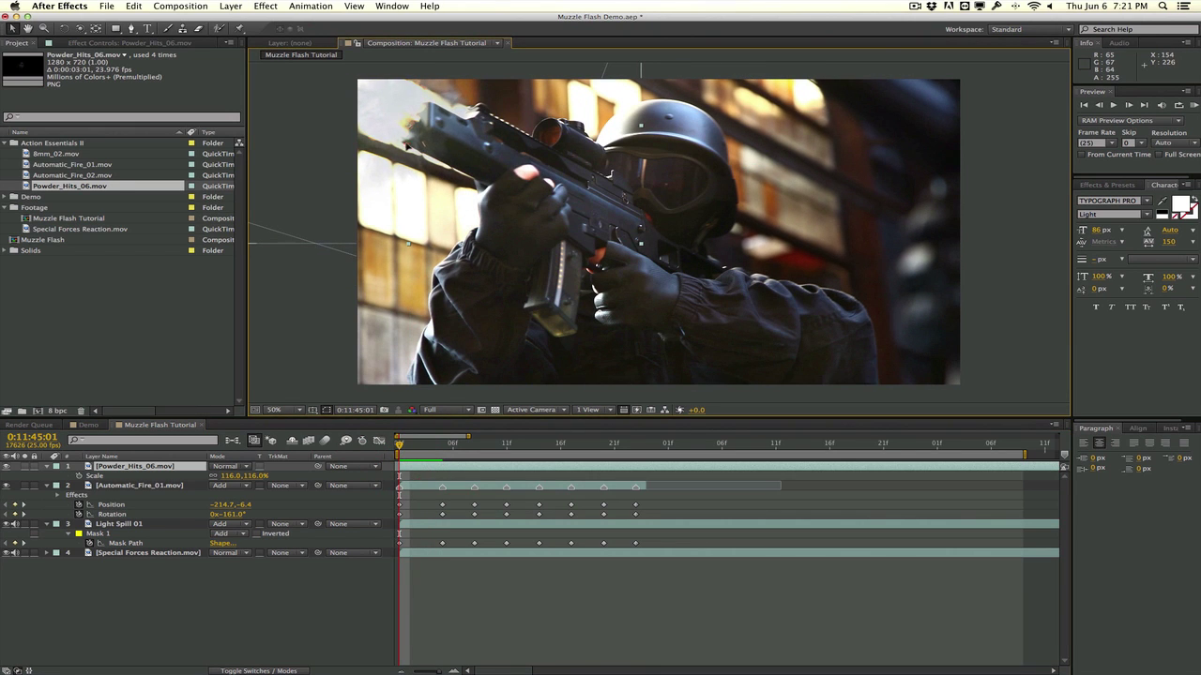
# Set the Powder_Hits_06.mov layer's blending mode to Screen and place it below the Automatic_Fire_01.mov layer
pyautogui.press('F2')
pyautogui.click(232, 468)
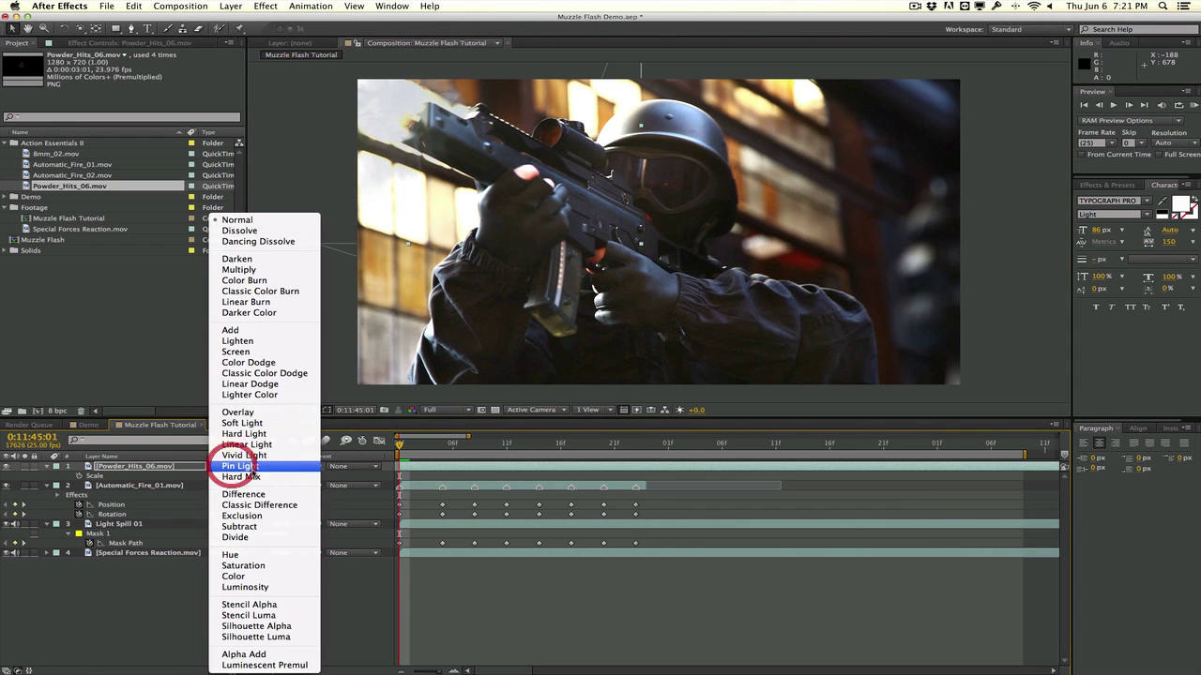
pyautogui.click(268, 351)
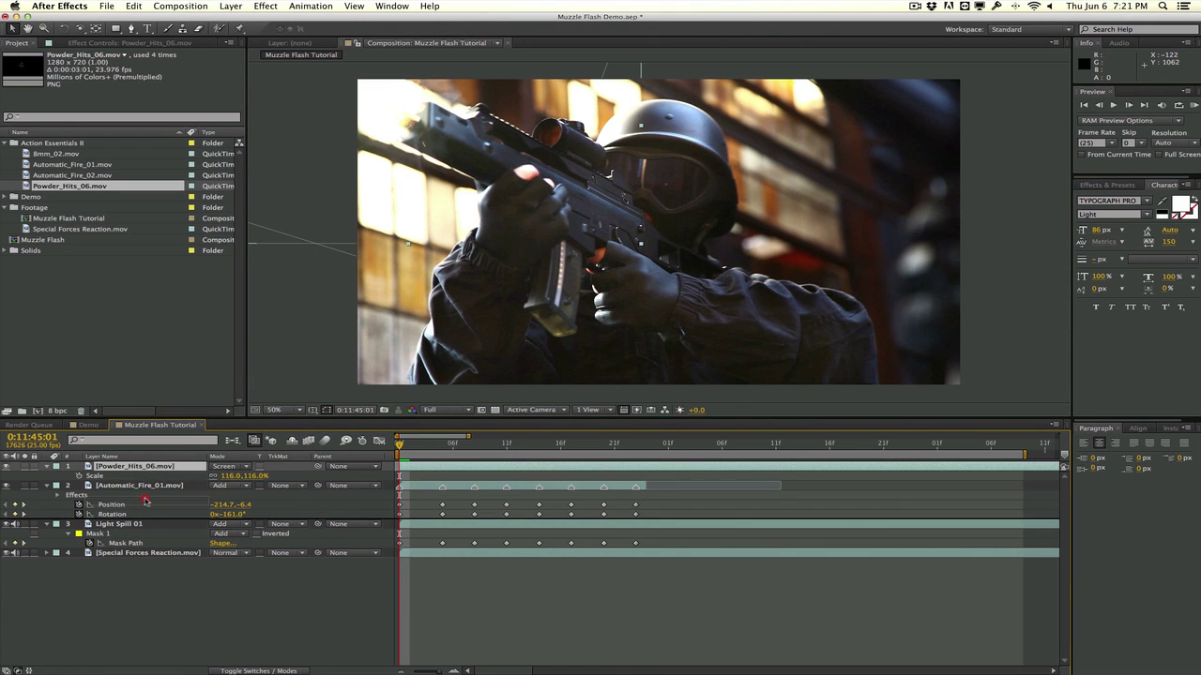
pyautogui.moveTo(140, 467); pyautogui.dragTo(134, 509)
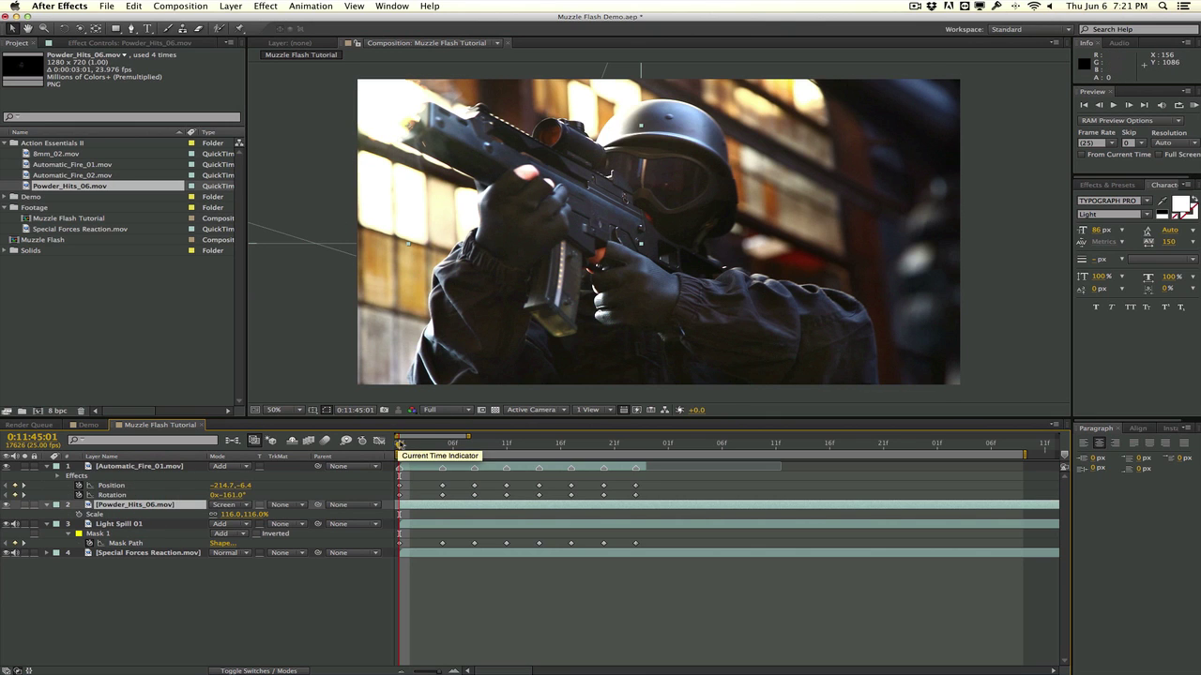
# Slide the Powder_Hits_06.mov layer slightly earlier at 0:11:45:03 and set its scale to 100%
pyautogui.moveTo(400, 443)
pyautogui.mouseDown()
pyautogui.moveTo(466, 445)
pyautogui.moveTo(420, 442)
pyautogui.mouseUp()
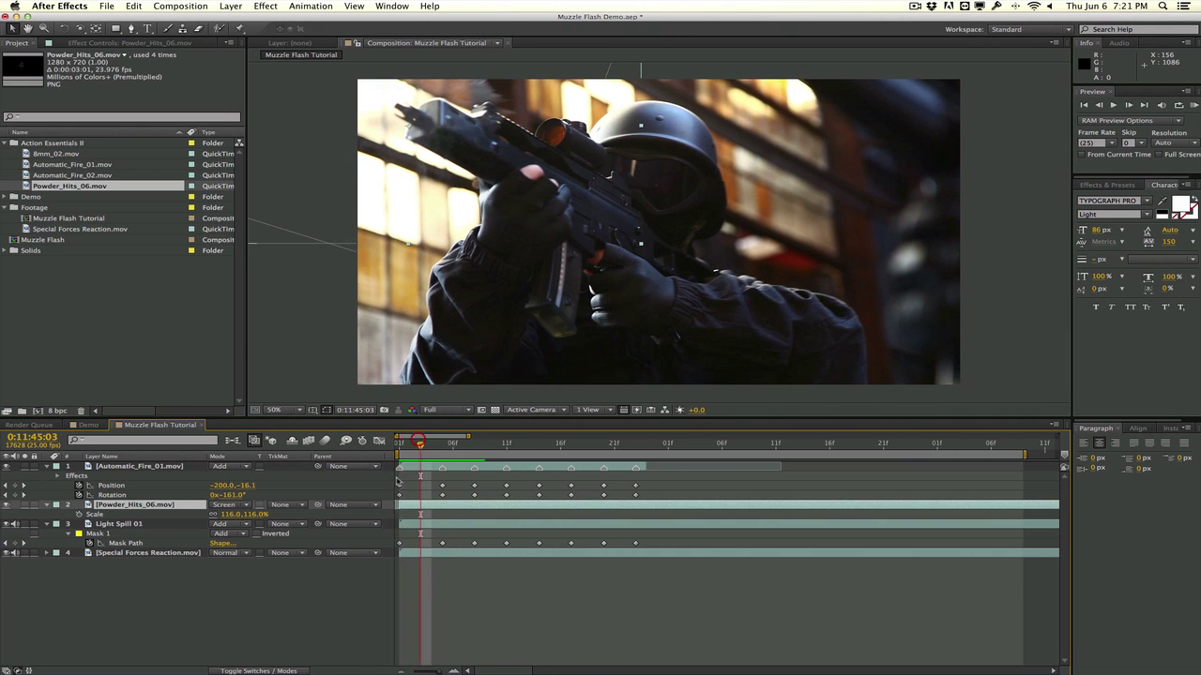
pyautogui.moveTo(418, 505); pyautogui.dragTo(412, 506)
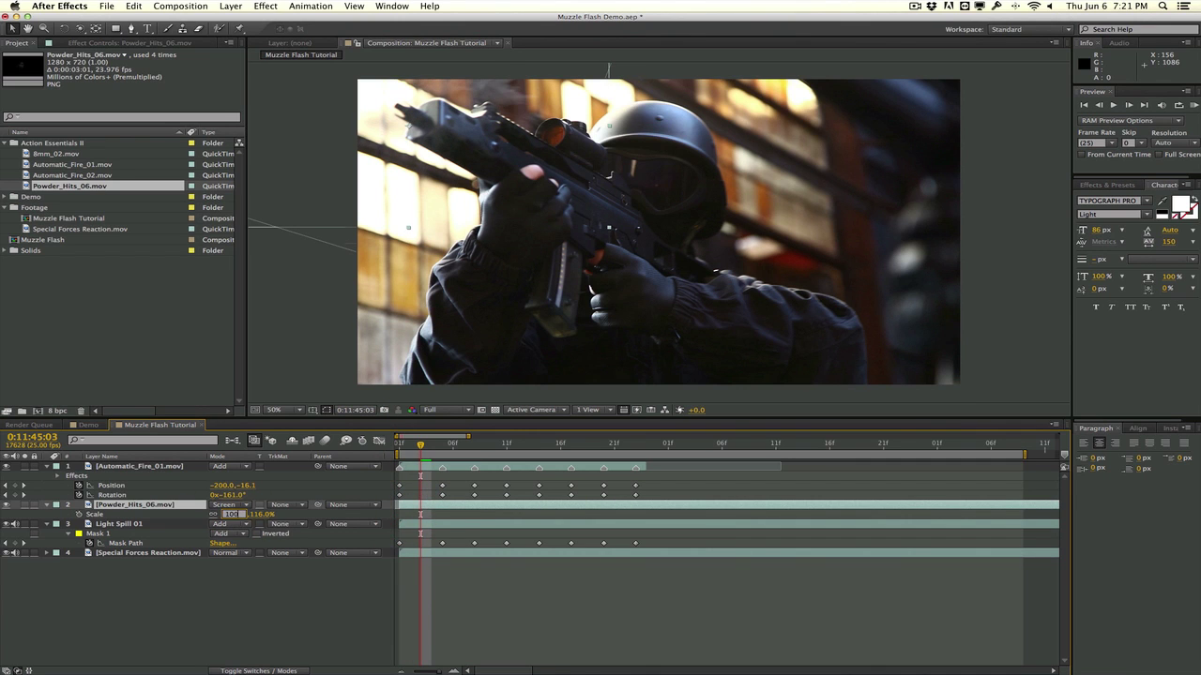
pyautogui.press('Return')
pyautogui.press('pageup')
pyautogui.press('pageup')
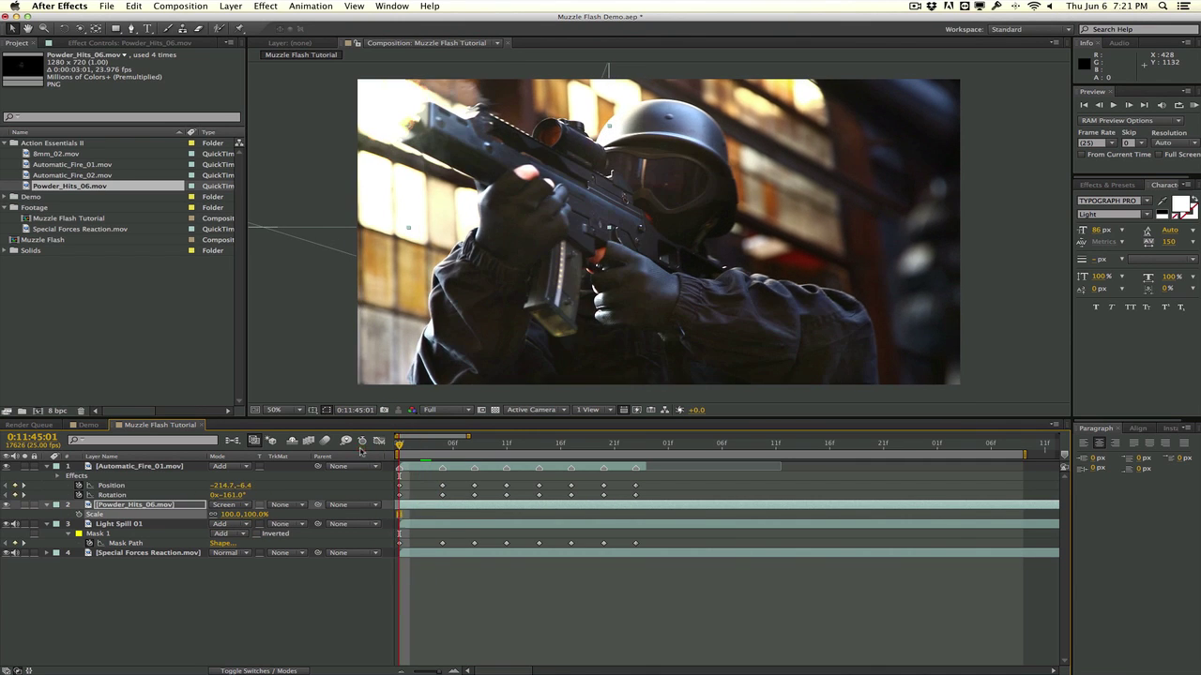
# Reduce the Powder_Hits_06.mov layer's scale to 75%
pyautogui.moveTo(230, 519)
pyautogui.mouseDown()
pyautogui.moveTo(200, 518)
pyautogui.moveTo(230, 522)
pyautogui.mouseUp()
pyautogui.click(228, 514)
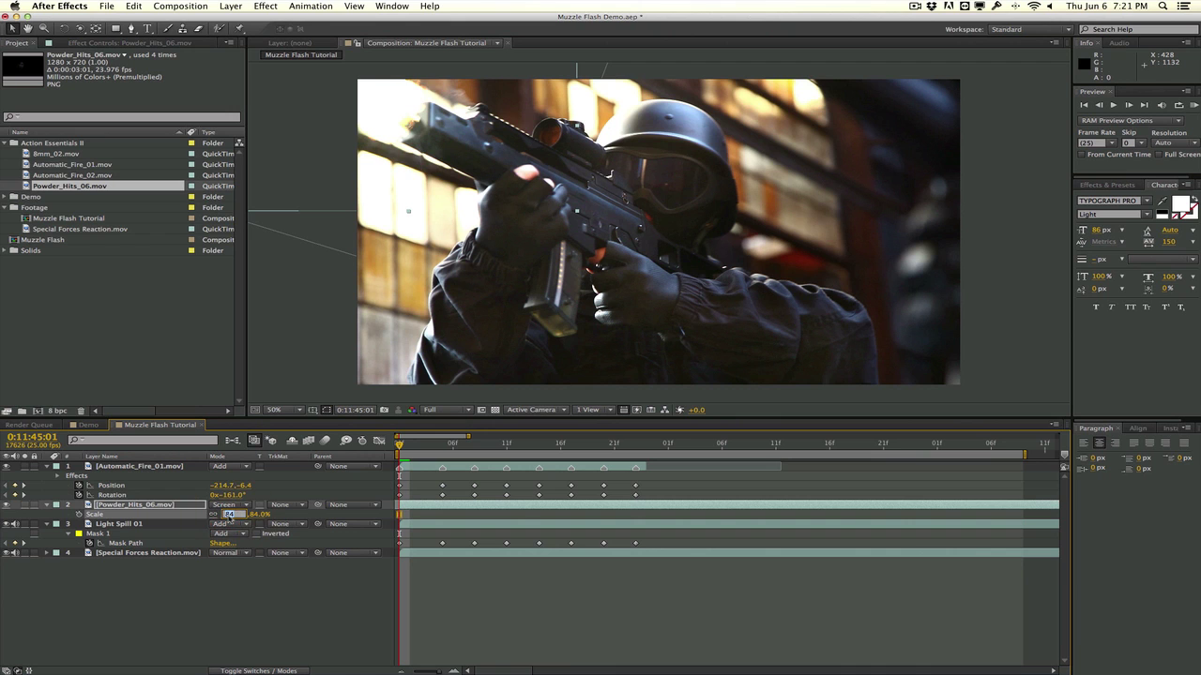
pyautogui.write('75')
pyautogui.press('Return')
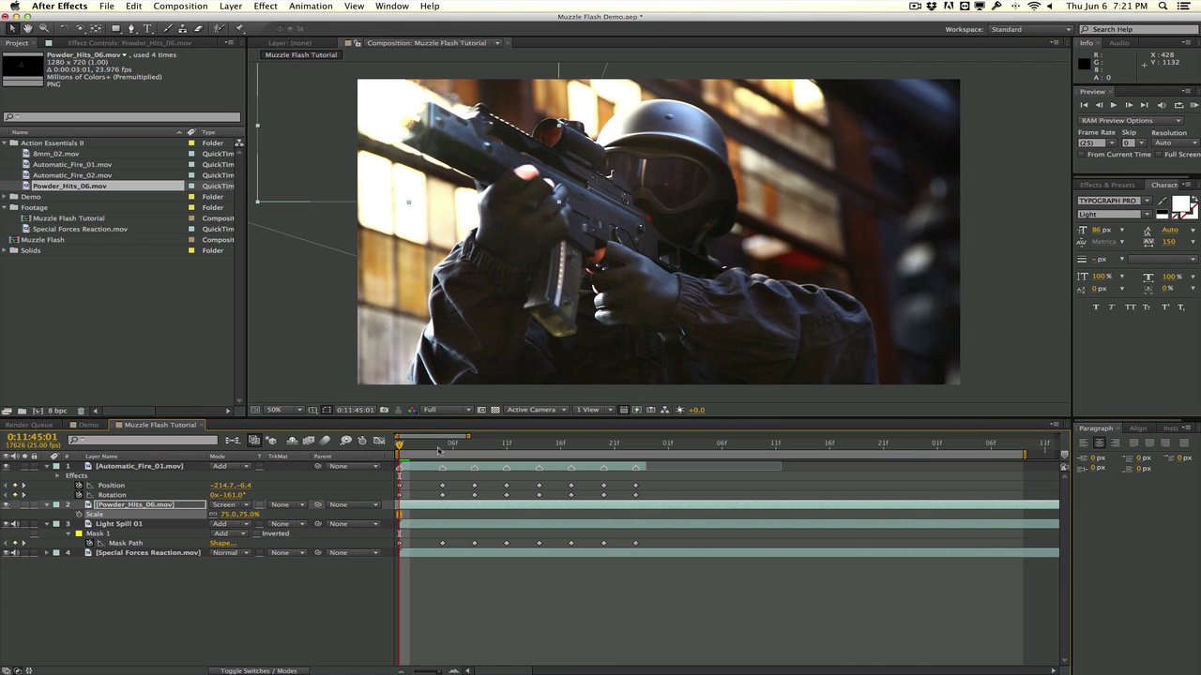
# Start keyframing the smoke's position at 0:11:45:01, and move it to about 230, 138 at 0:11:45:05
pyautogui.moveTo(401, 444)
pyautogui.mouseDown()
pyautogui.moveTo(536, 441)
pyautogui.moveTo(389, 450)
pyautogui.mouseUp()
pyautogui.press('p')
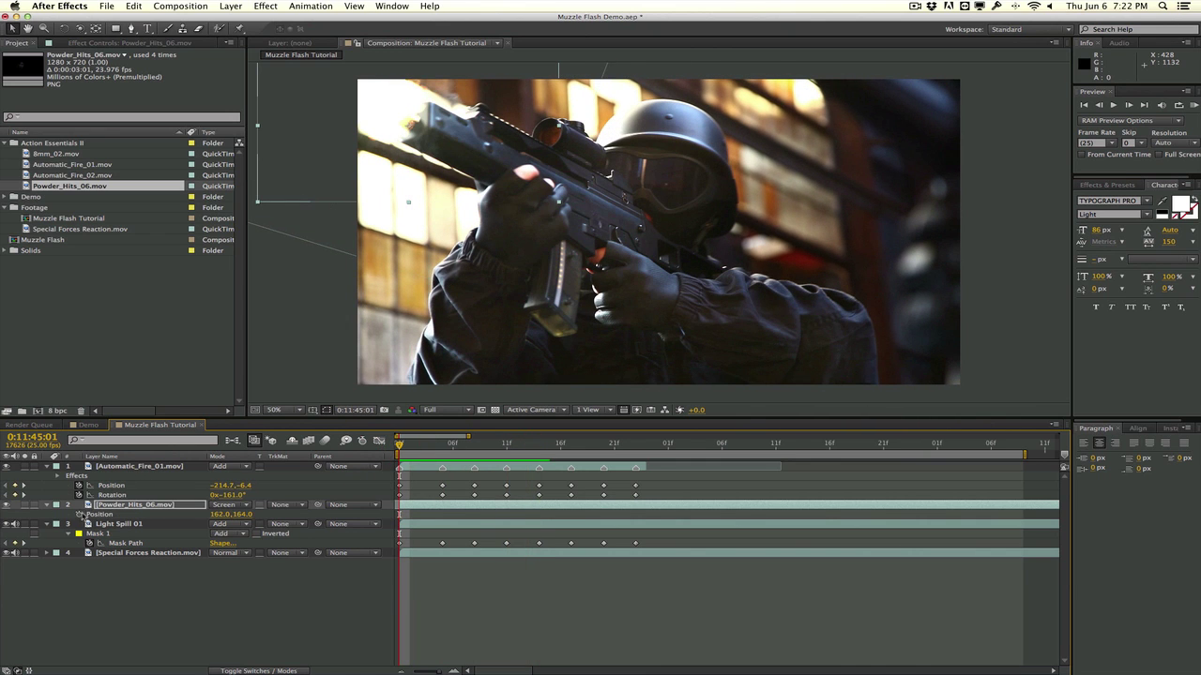
pyautogui.click(83, 514)
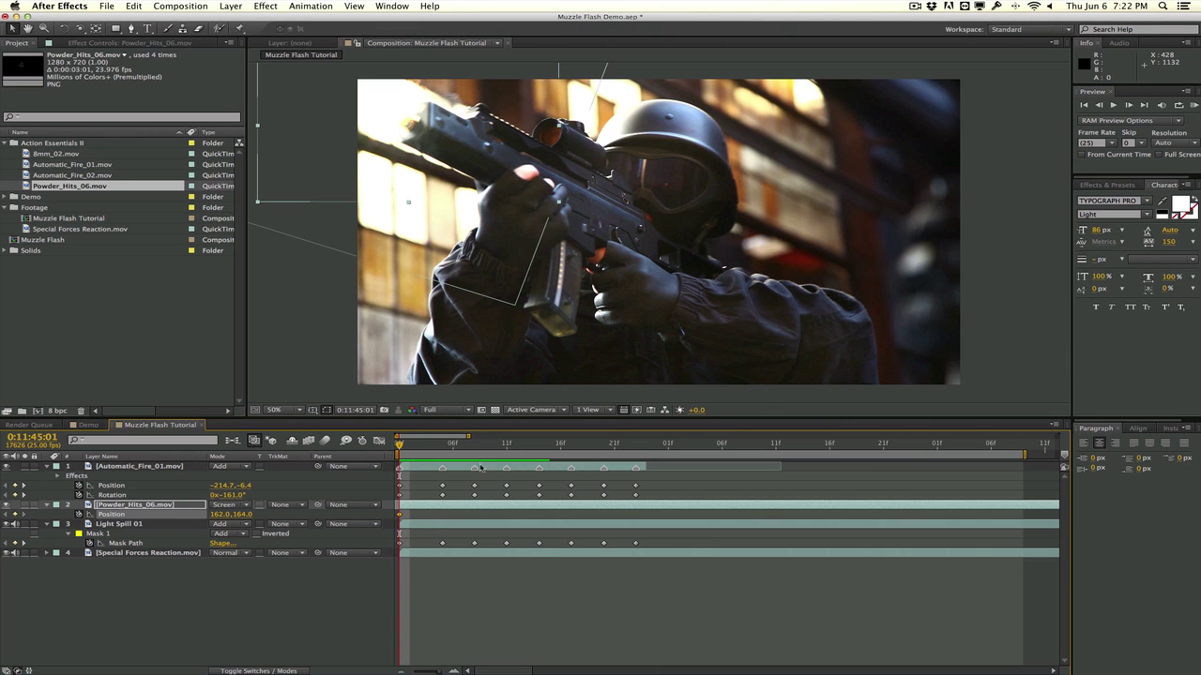
pyautogui.click(441, 444)
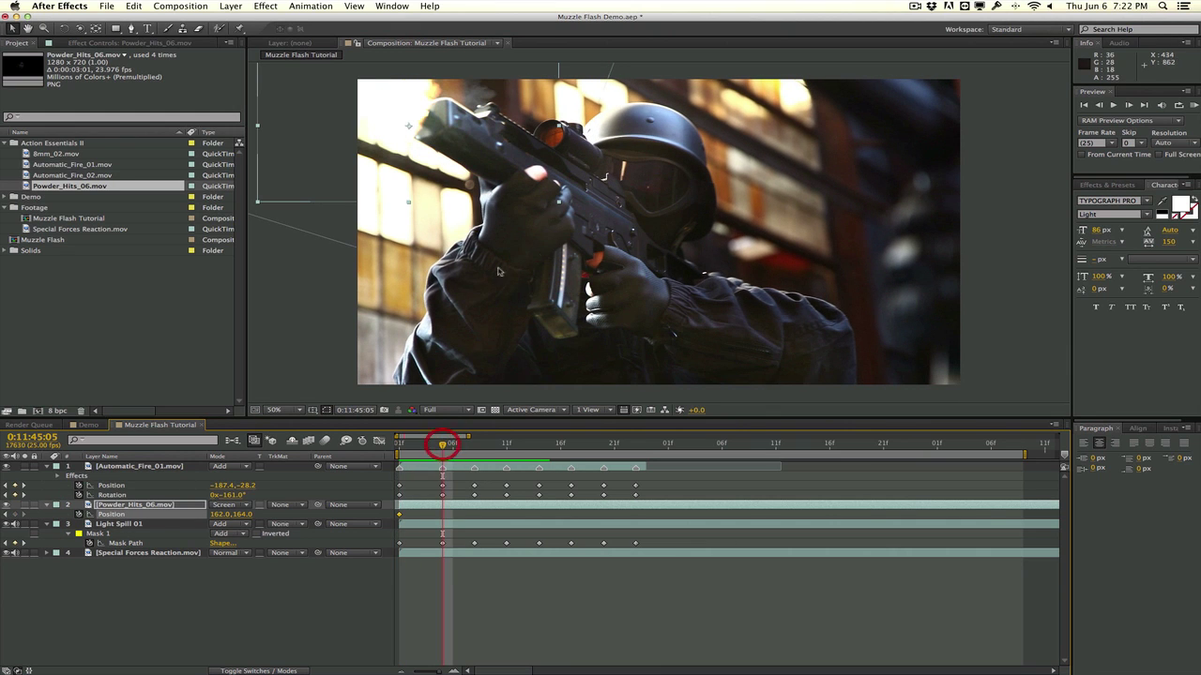
pyautogui.moveTo(409, 126); pyautogui.dragTo(430, 120)
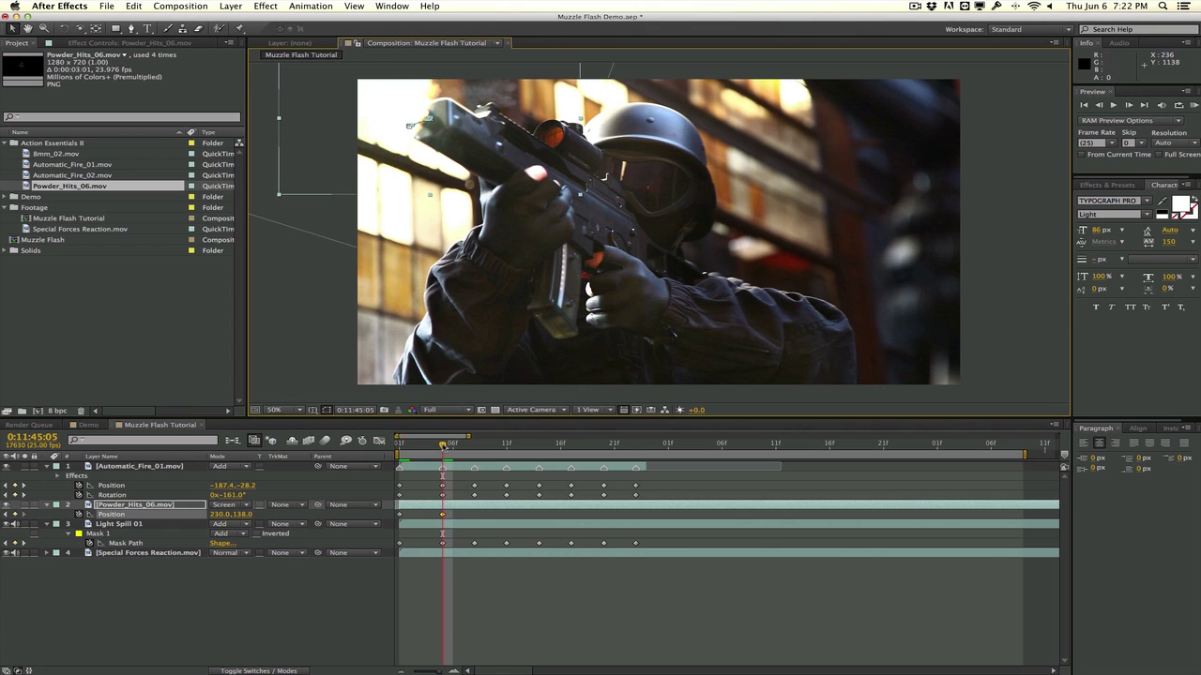
# Keyframe the smoke's position to follow the muzzle at 0:11:45:08, 0:11:45:11 and 0:11:45:14, reaching about 268, 96
pyautogui.moveTo(442, 444); pyautogui.dragTo(465, 447)
pyautogui.click(474, 443)
pyautogui.click(474, 443)
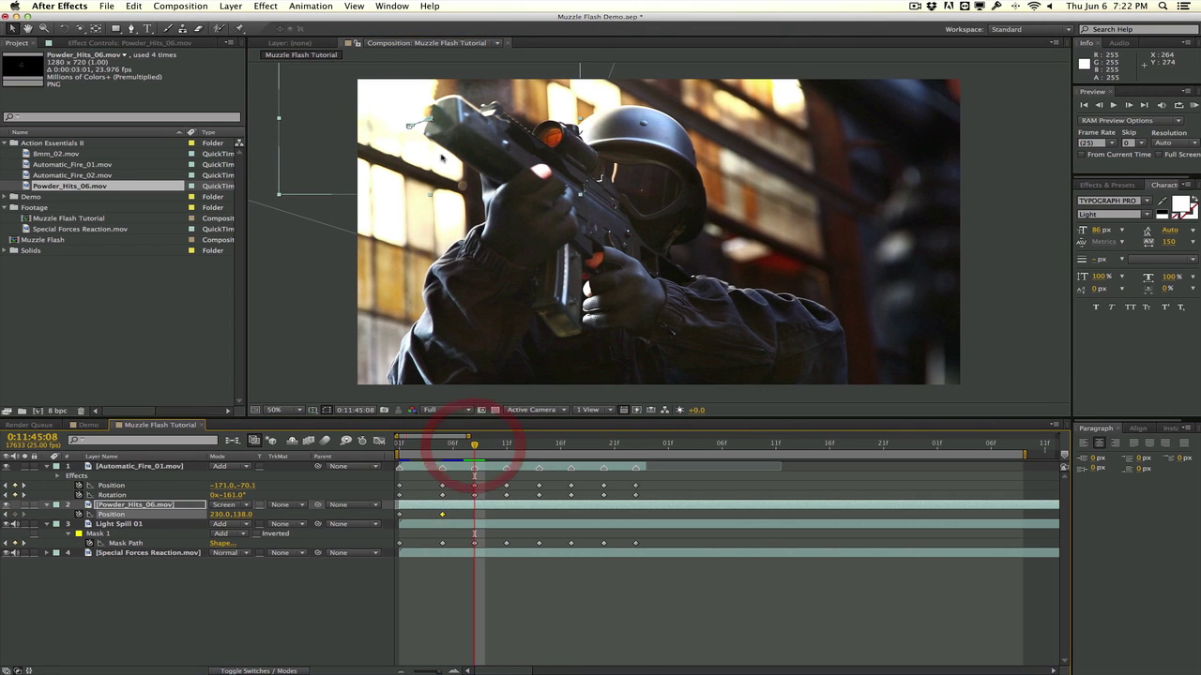
pyautogui.moveTo(444, 144); pyautogui.dragTo(479, 160)
pyautogui.click(508, 444)
pyautogui.click(539, 445)
# Keyframe the smoke's position at about 314, 106 at 0:11:45:17, 370, 88 at 0:11:45:20 and 422, 16 at 0:11:45:23
pyautogui.click(572, 446)
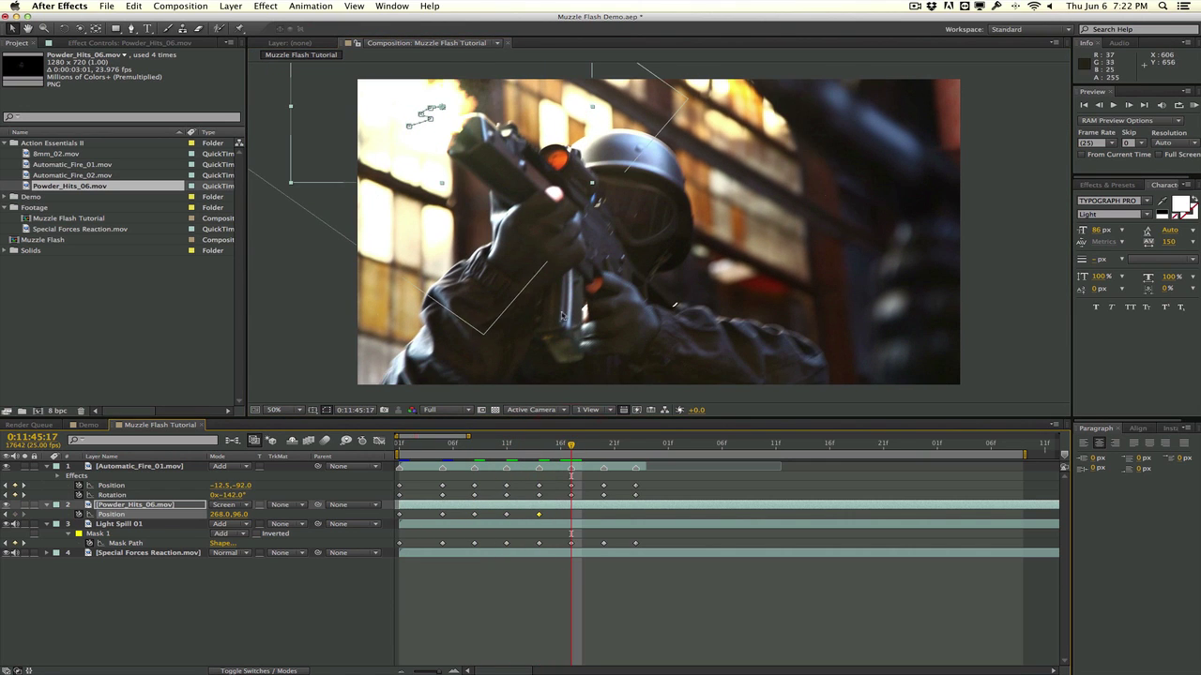
pyautogui.moveTo(479, 136); pyautogui.dragTo(495, 132)
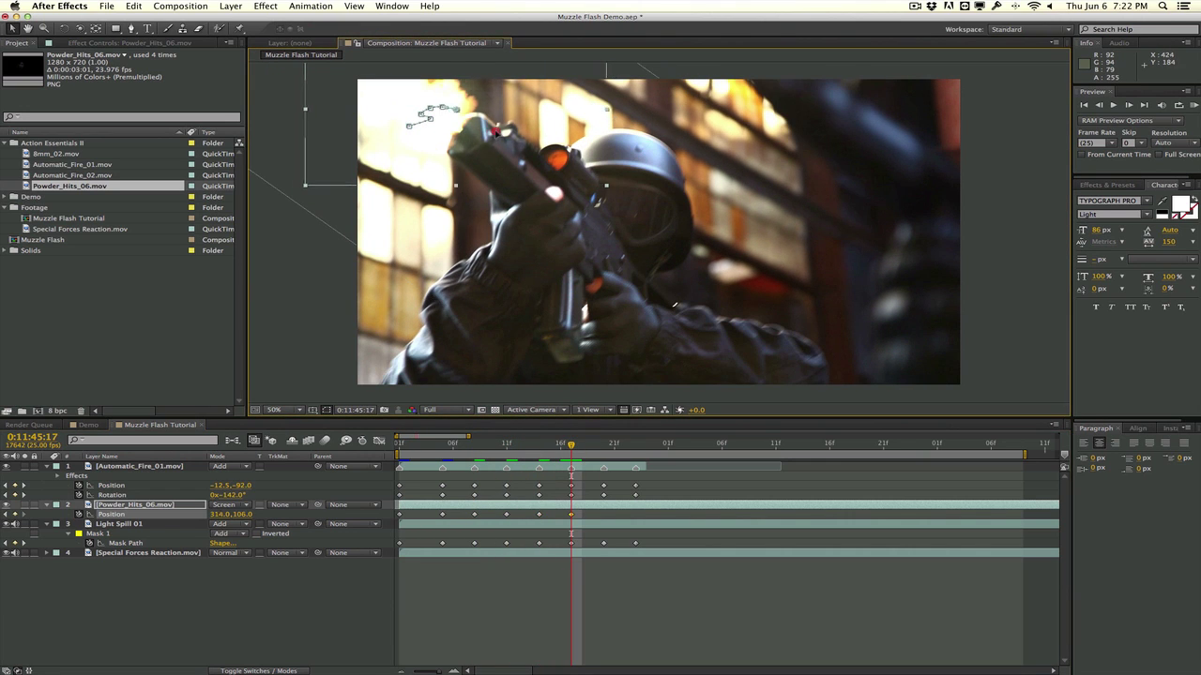
pyautogui.moveTo(571, 445); pyautogui.dragTo(603, 445)
pyautogui.moveTo(484, 136); pyautogui.dragTo(501, 127)
pyautogui.moveTo(630, 445); pyautogui.dragTo(636, 444)
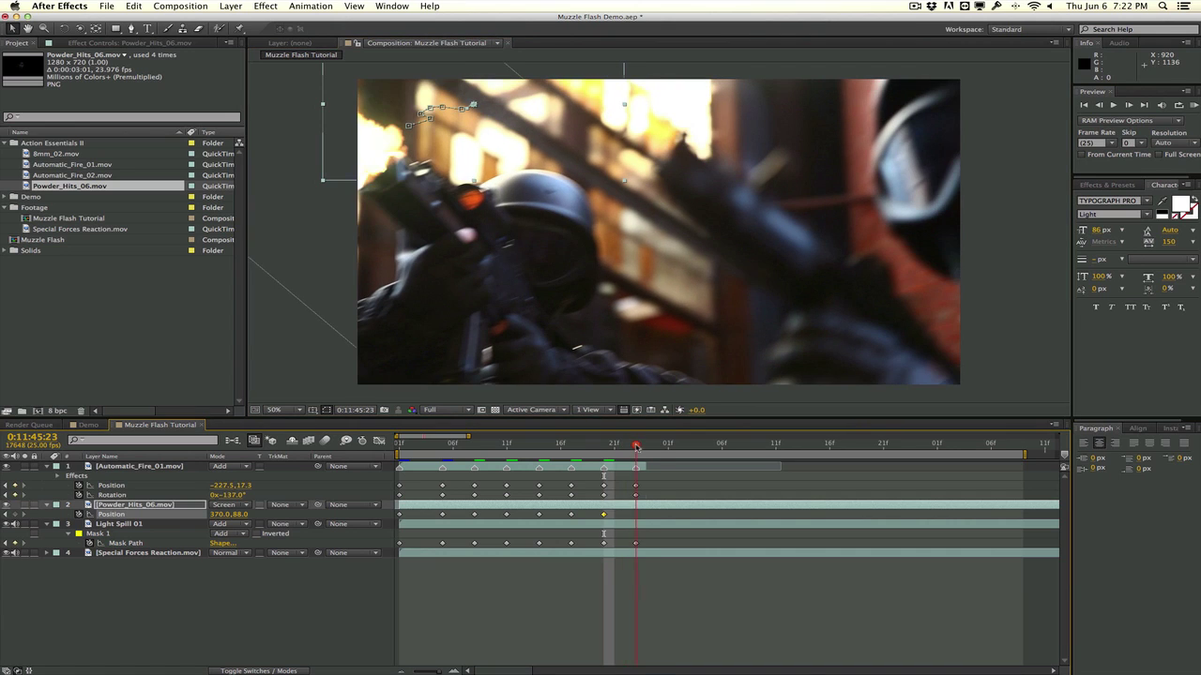
pyautogui.moveTo(502, 139); pyautogui.dragTo(525, 107)
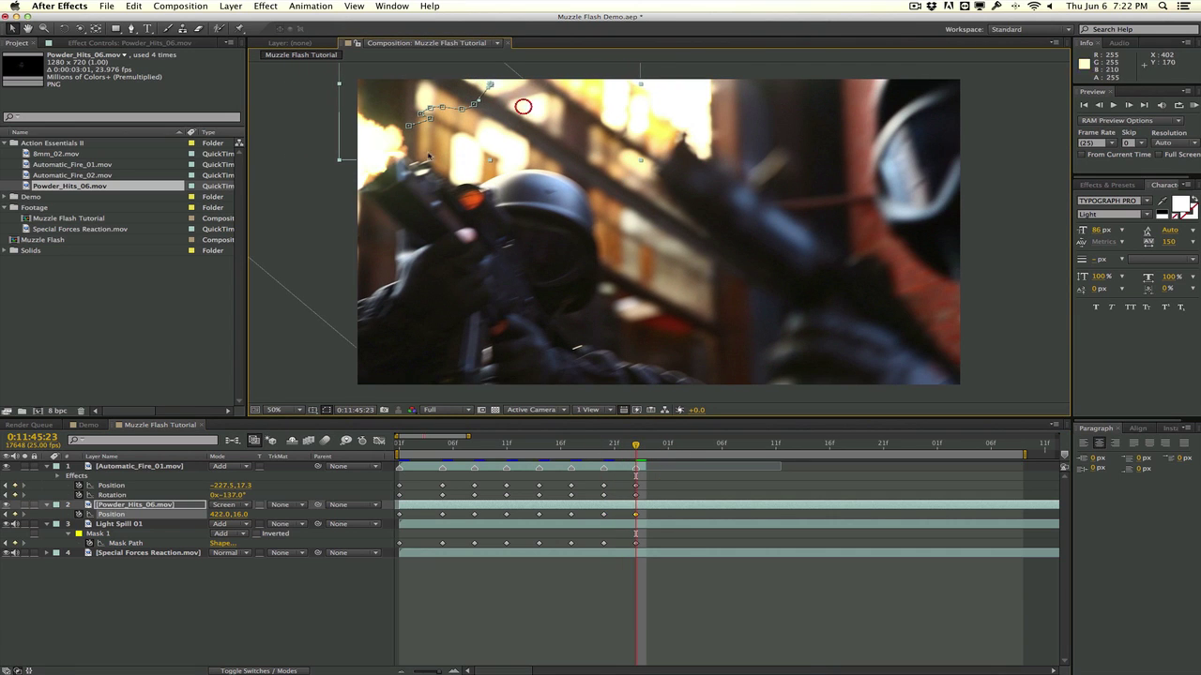
# Deselect the layers and preview the smoke's motion against the gun
pyautogui.click(297, 362)
pyautogui.press('space')
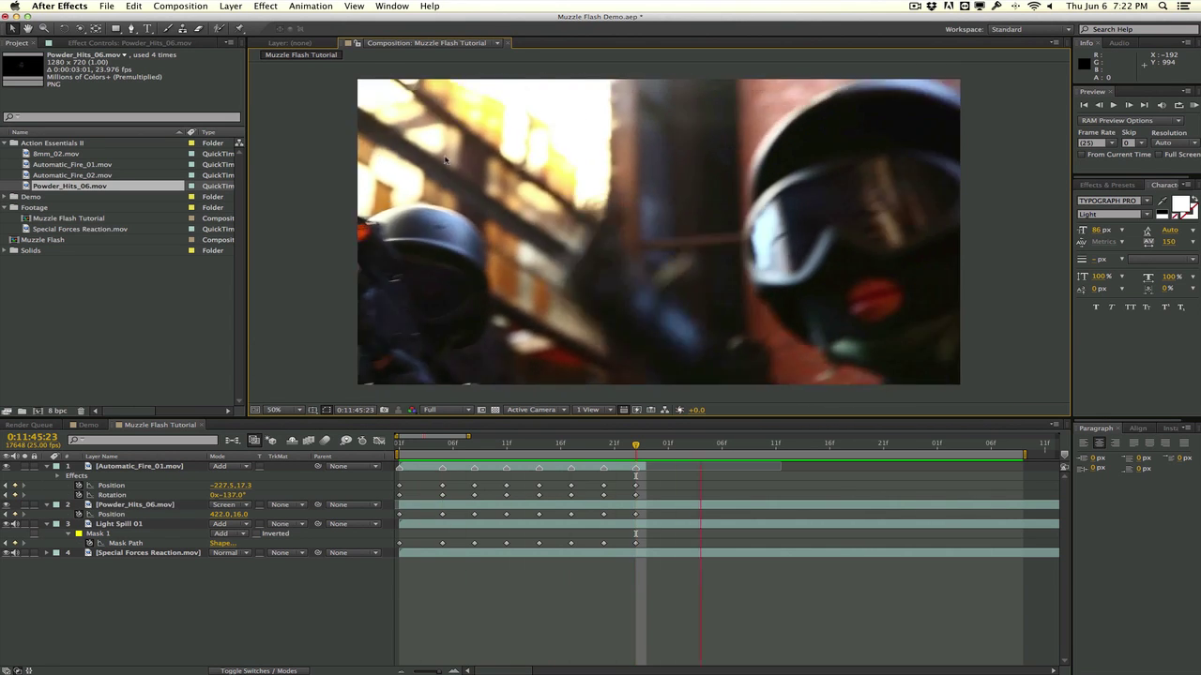
pyautogui.click(323, 264)
# Move the smoke left at 0:11:45:20 to follow the muzzle, and to about 144, 18 at 0:11:45:23
pyautogui.moveTo(588, 444); pyautogui.dragTo(636, 445)
pyautogui.click(161, 505)
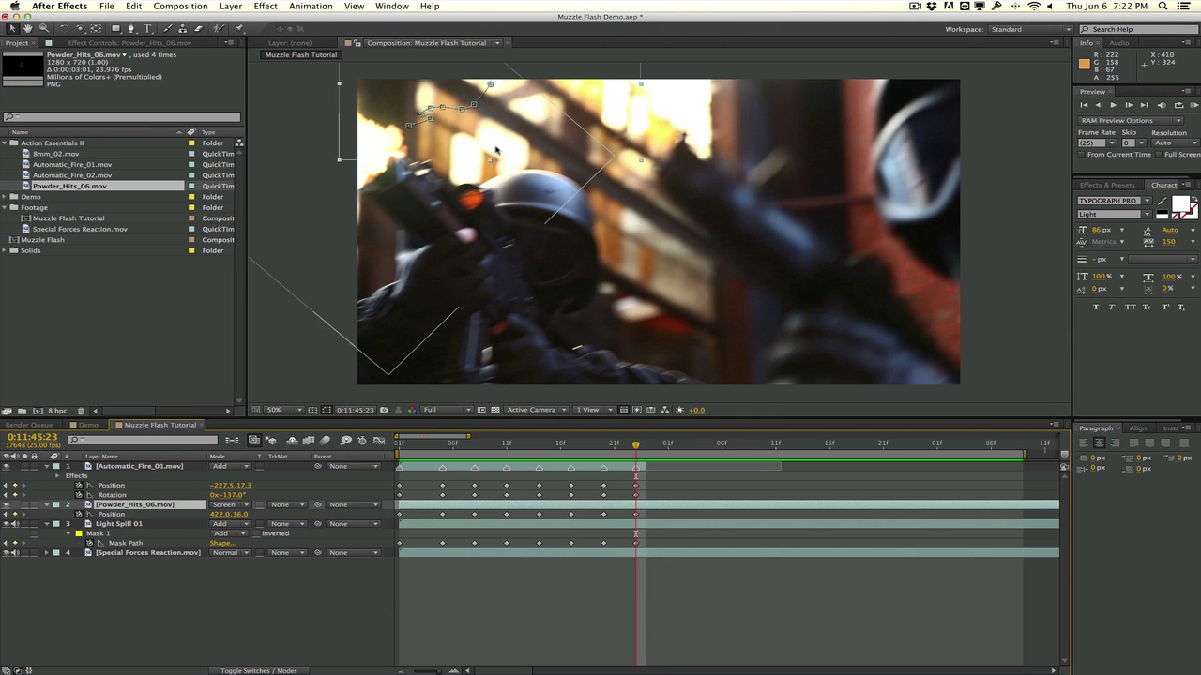
pyautogui.moveTo(588, 123); pyautogui.dragTo(541, 122)
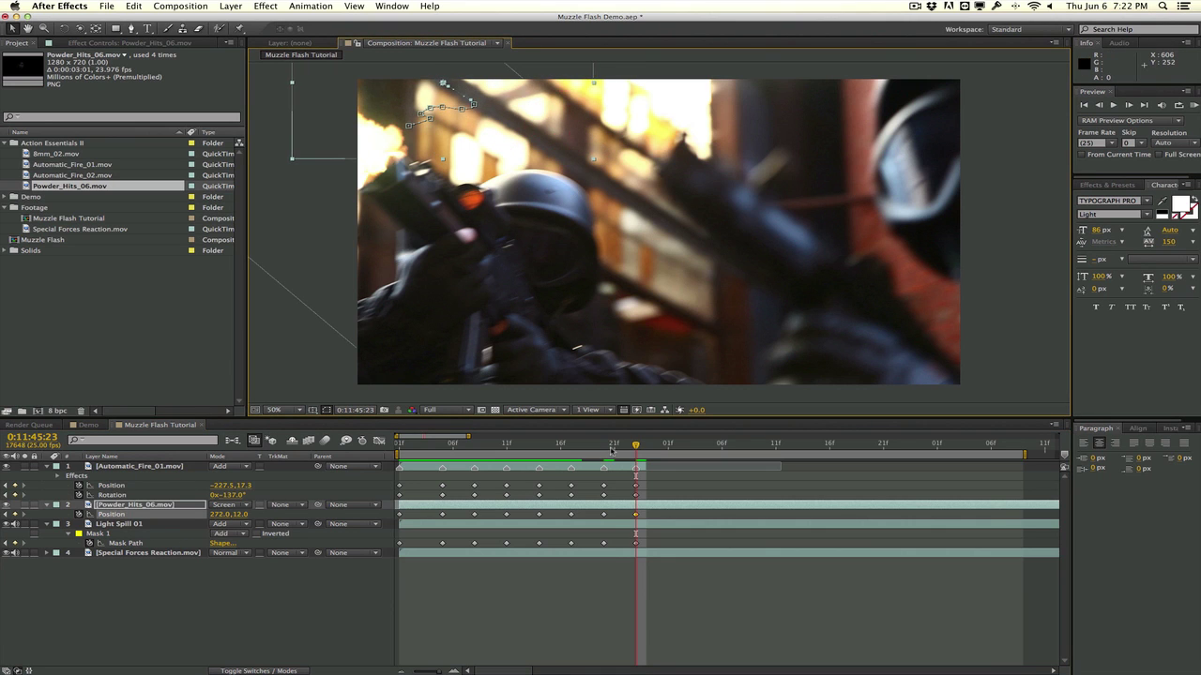
pyautogui.click(603, 442)
pyautogui.moveTo(568, 189); pyautogui.dragTo(516, 172)
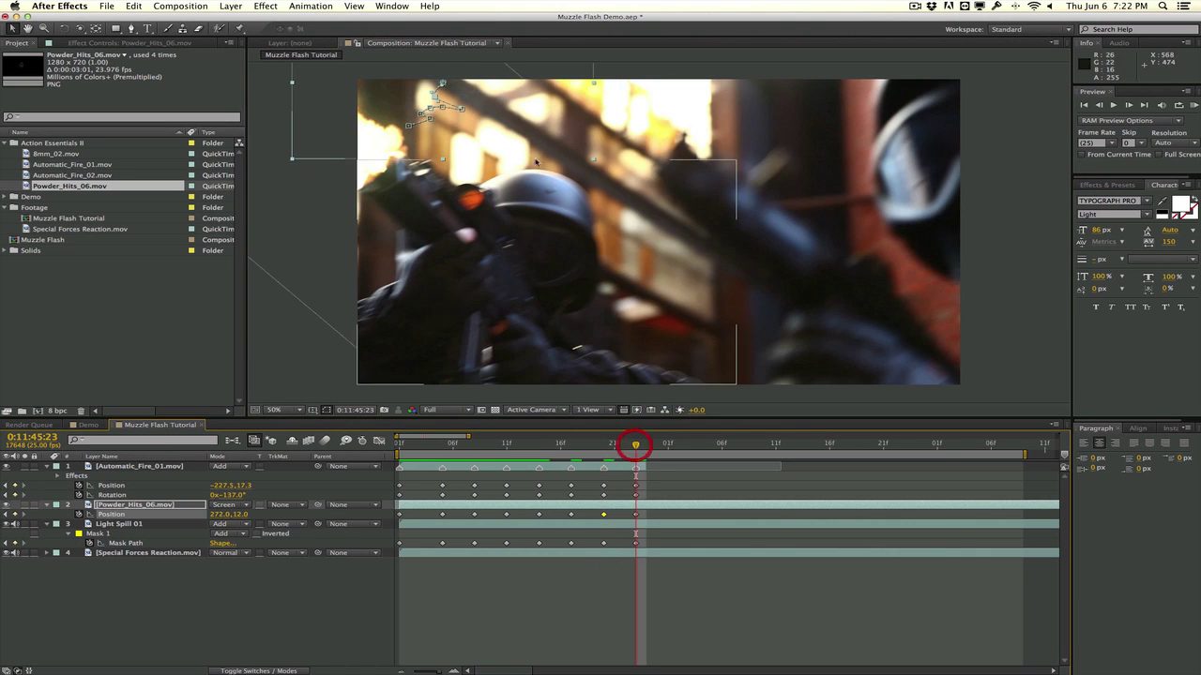
pyautogui.moveTo(516, 110); pyautogui.dragTo(471, 108)
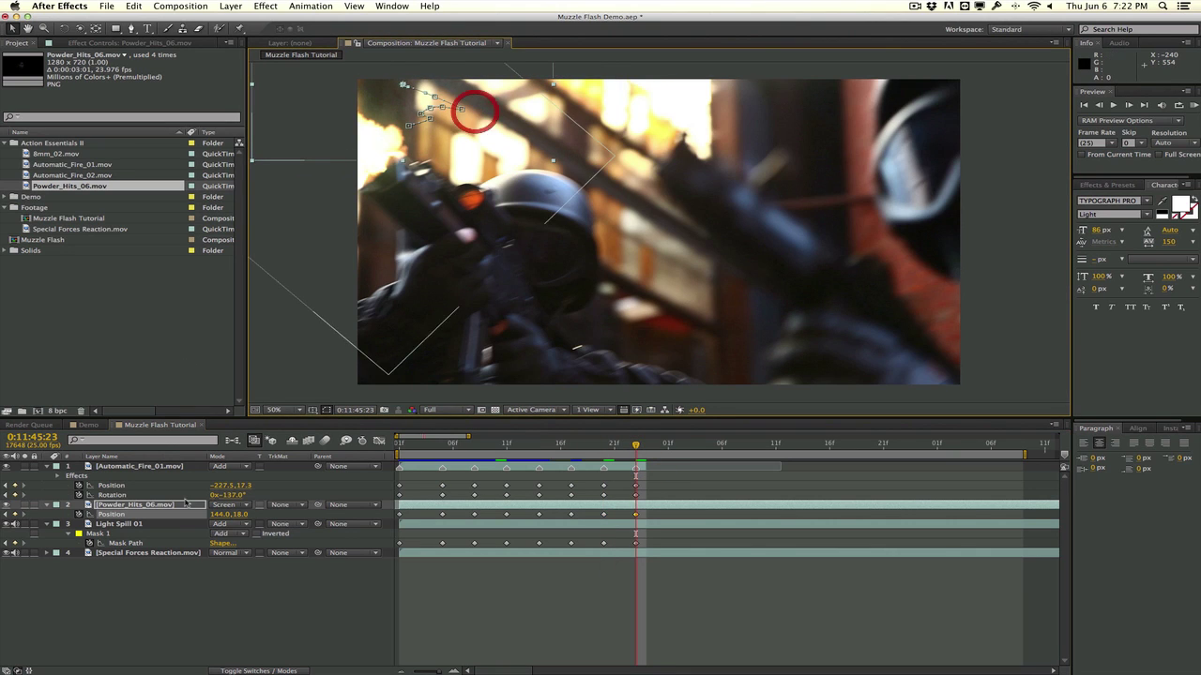
# Set the Powder_Hits_06.mov layer's opacity to 85%, preview the result, and lower the opacity to 75%
pyautogui.press('t')
pyautogui.click(221, 514)
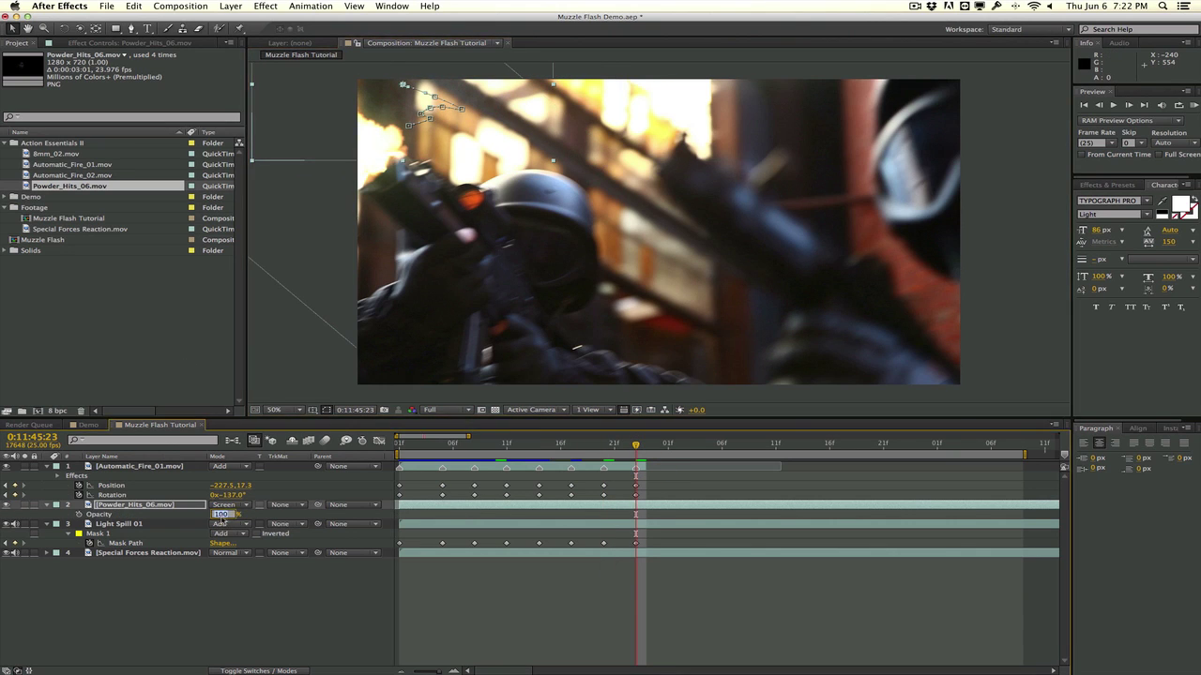
pyautogui.write('85')
pyautogui.press('Return')
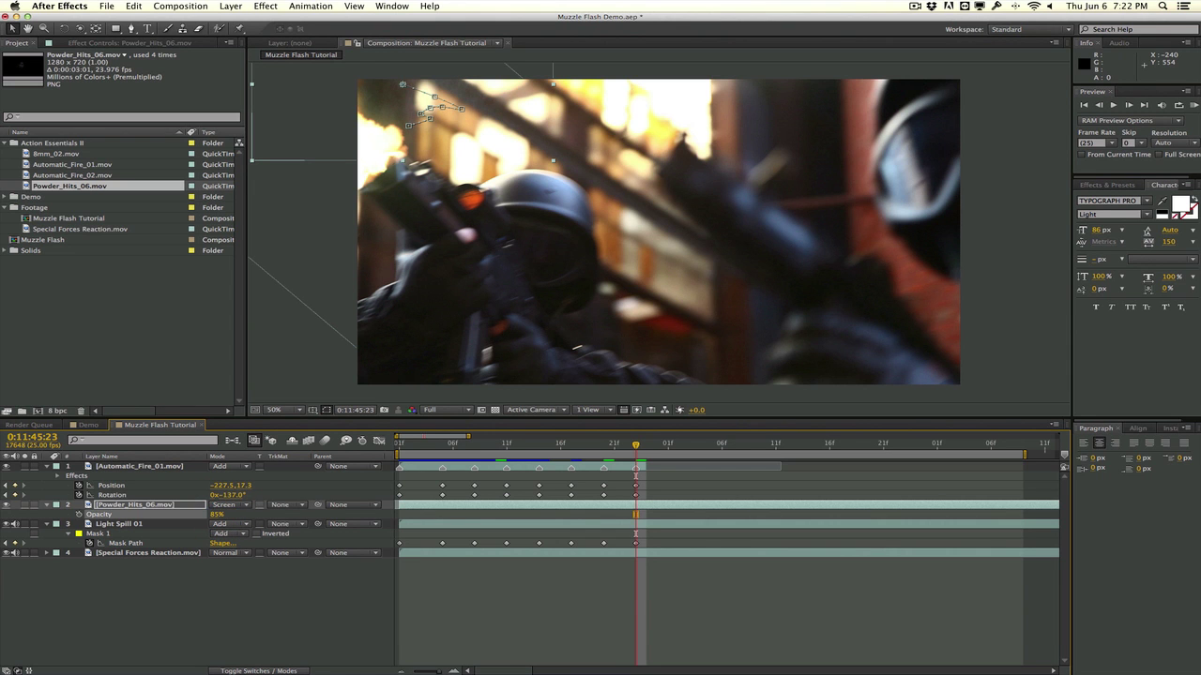
pyautogui.click(271, 326)
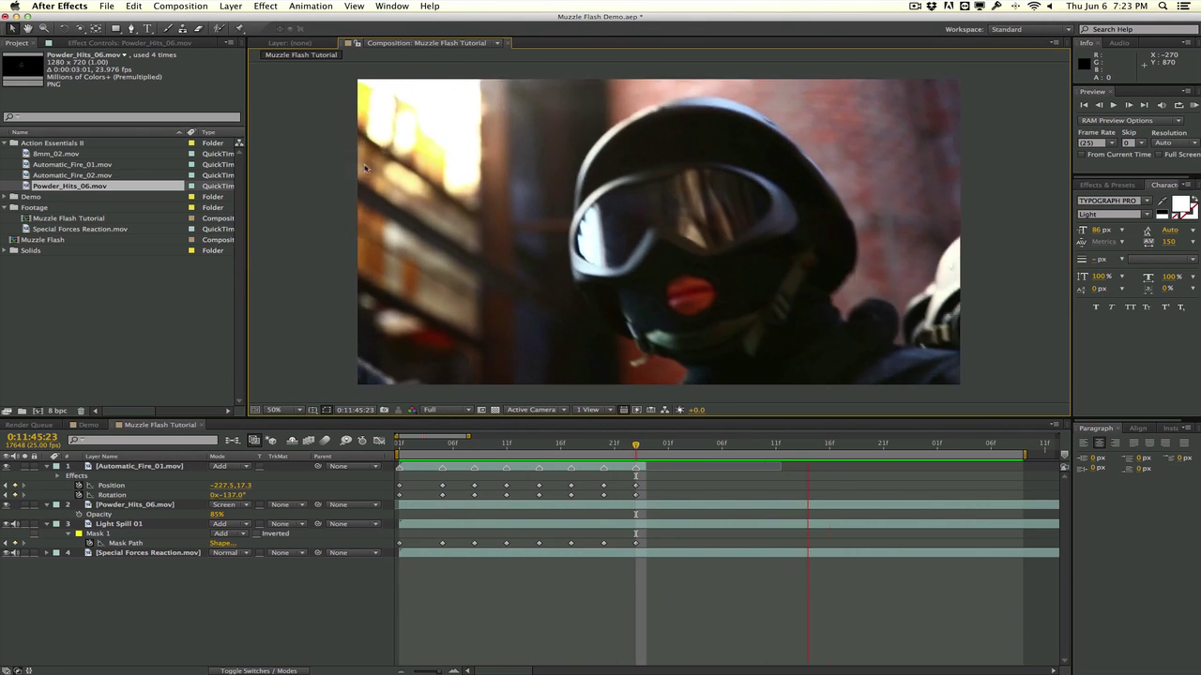
pyautogui.click(217, 514)
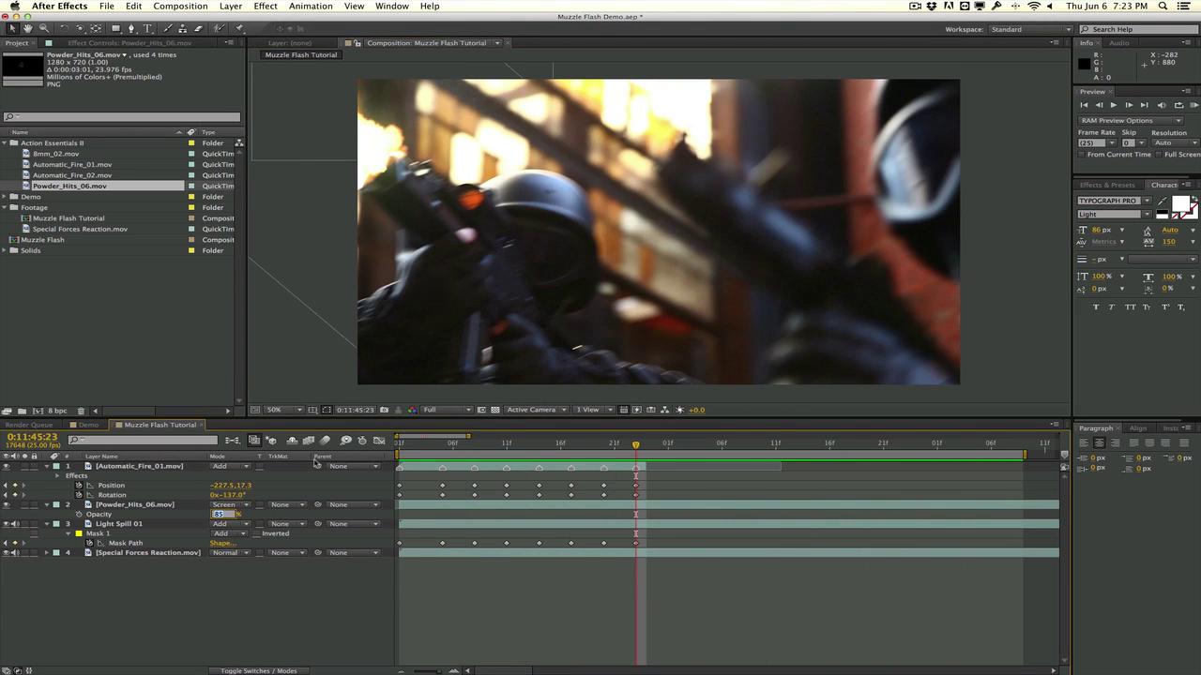
pyautogui.press('Return')
# Nudge the Automatic_Fire_01.mov flash slightly up and left at 0:11:45:11, and check its alignment through 0:11:45:20
pyautogui.moveTo(405, 446); pyautogui.dragTo(542, 449)
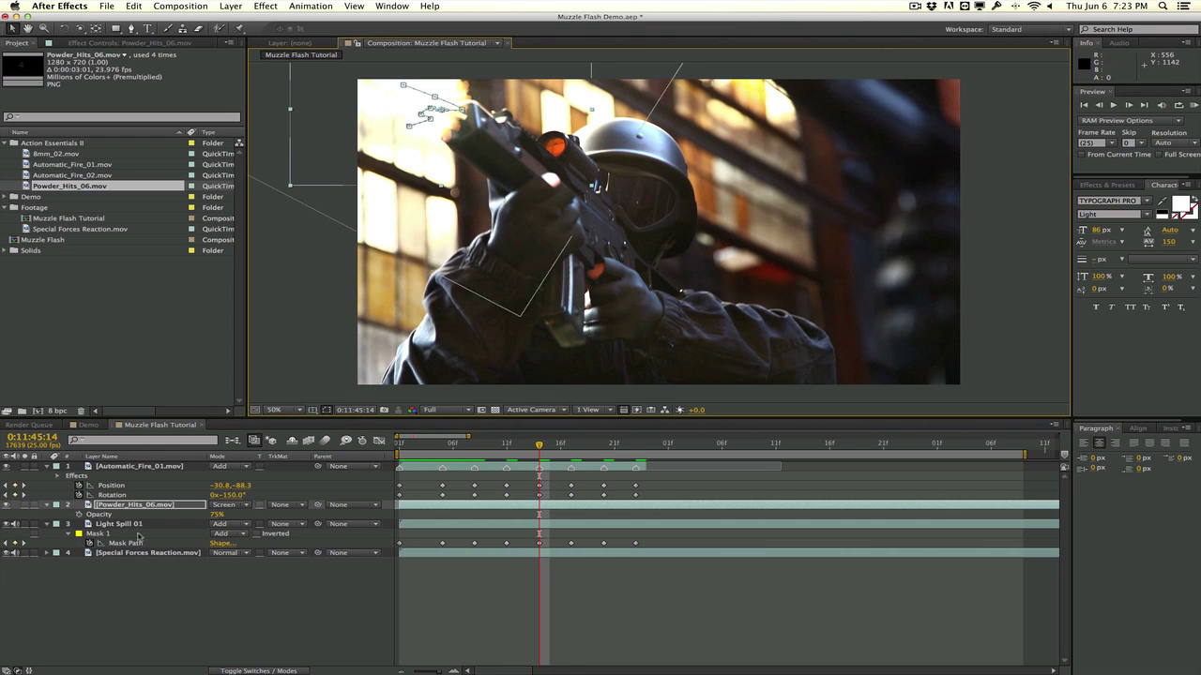
pyautogui.click(159, 466)
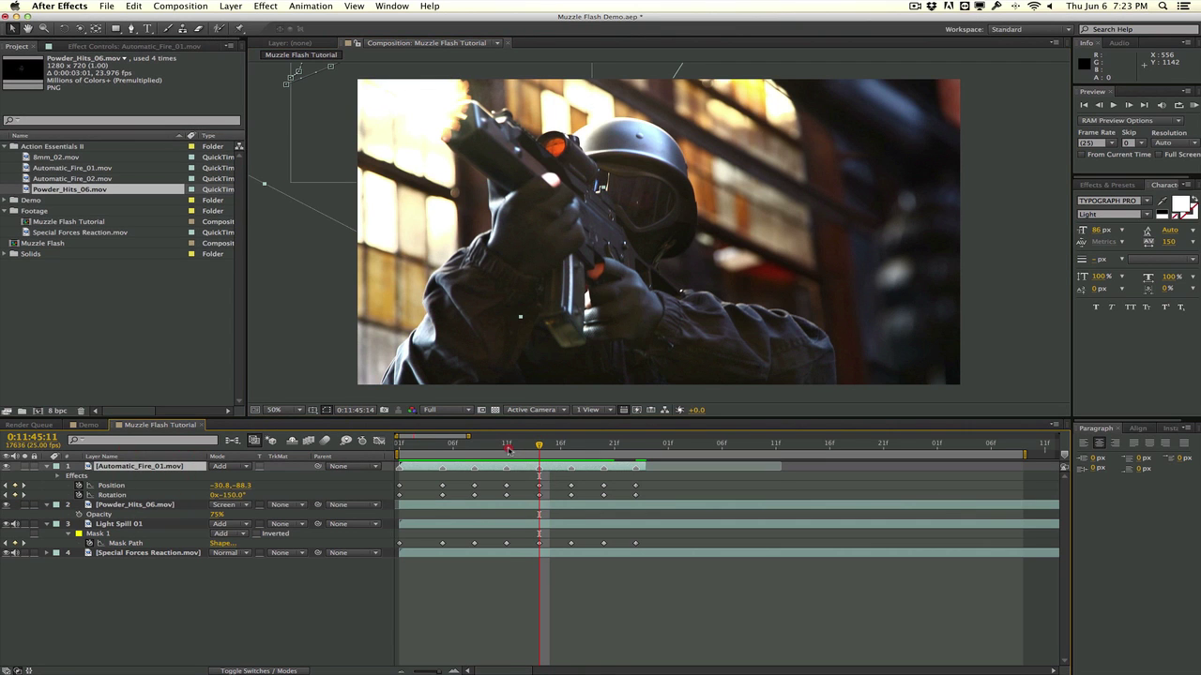
pyautogui.moveTo(448, 153); pyautogui.dragTo(441, 148)
pyautogui.click(443, 447)
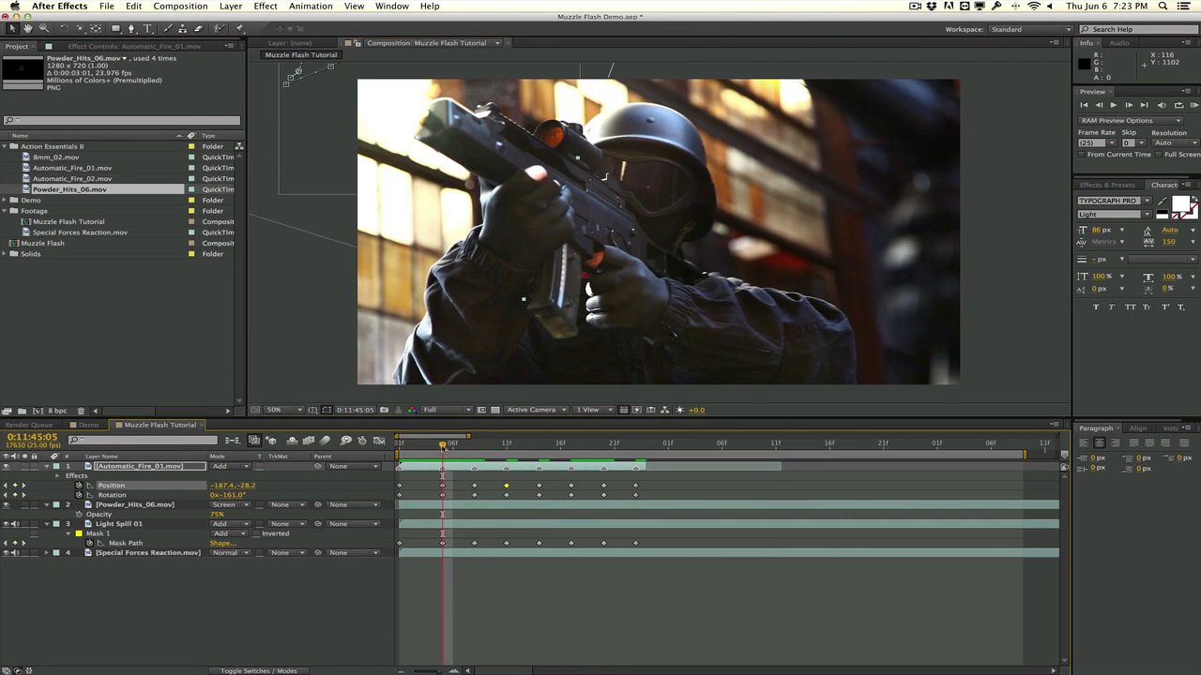
pyautogui.moveTo(442, 444); pyautogui.dragTo(603, 444)
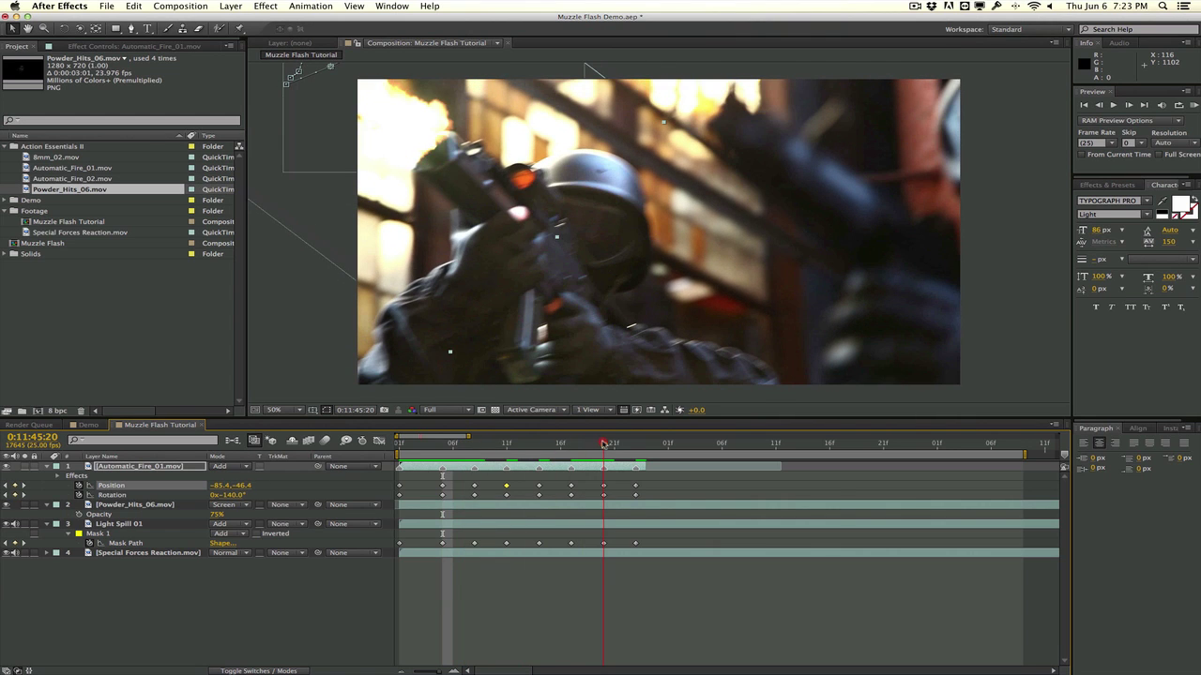
# Nudge the Automatic_Fire_01.mov flash right and down to -77.4, -44.4 at 0:11:45:20, and preview the alignment
pyautogui.moveTo(331, 139); pyautogui.dragTo(333, 140)
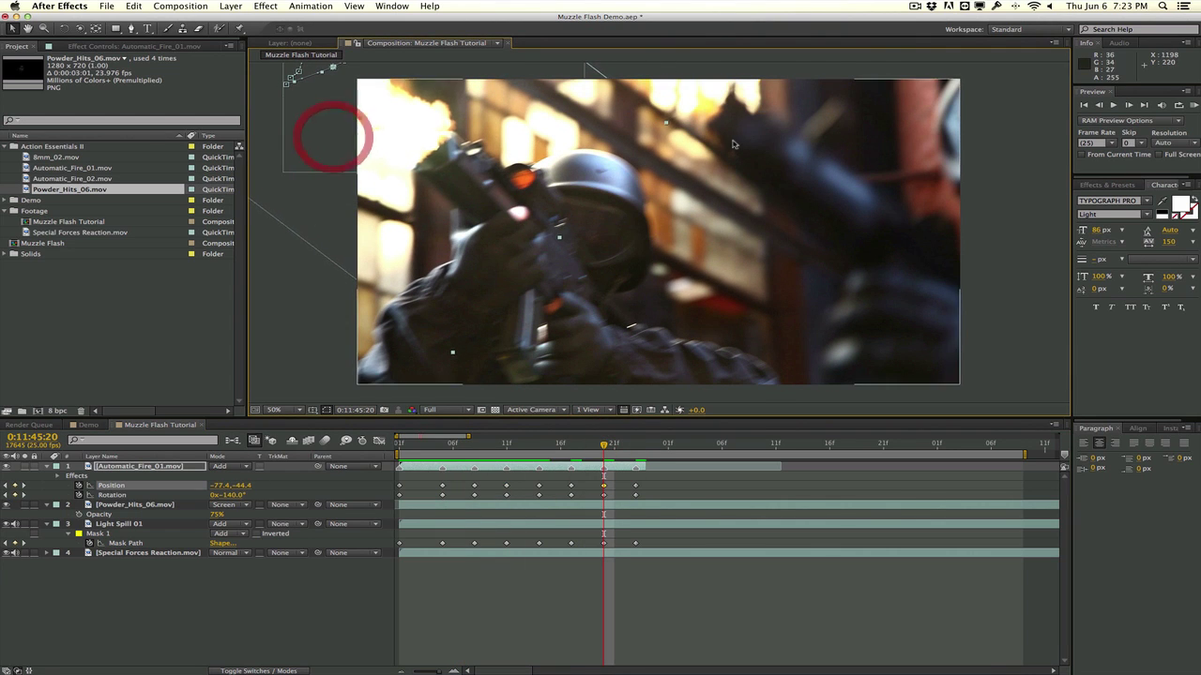
pyautogui.press('space')
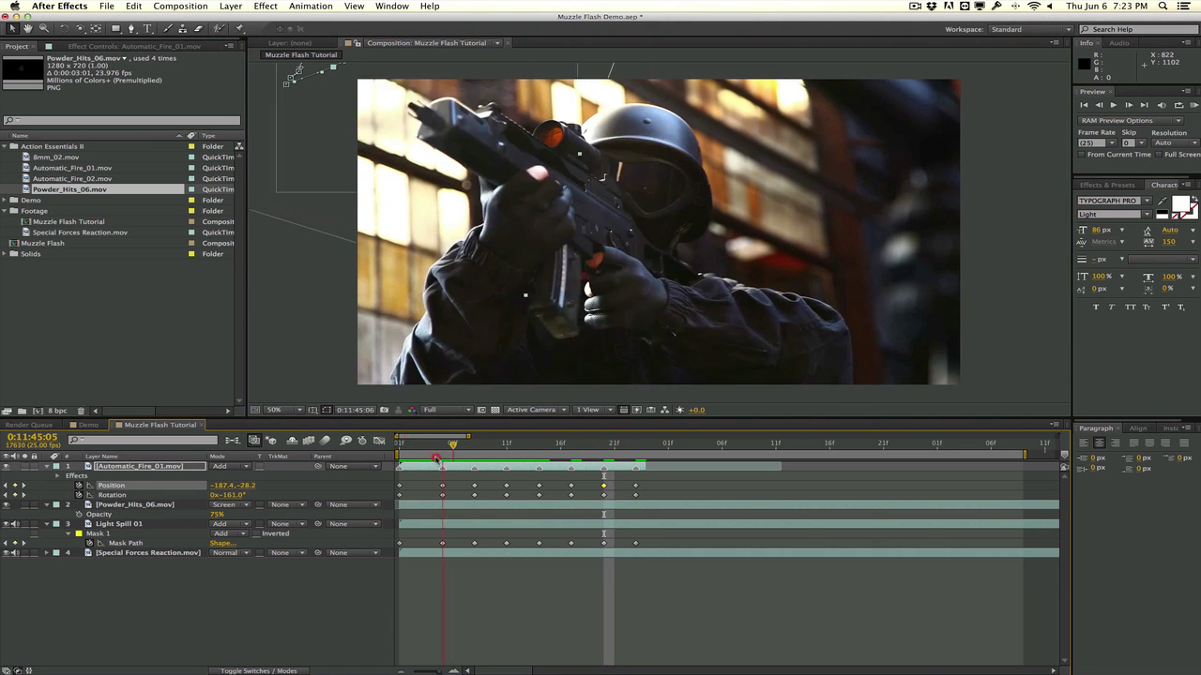
pyautogui.moveTo(583, 465); pyautogui.dragTo(396, 476)
# Add Automatic_Fire_02.mov to the Muzzle Flash Tutorial composition as the topmost layer
pyautogui.click(98, 312)
pyautogui.moveTo(82, 178); pyautogui.dragTo(151, 364)
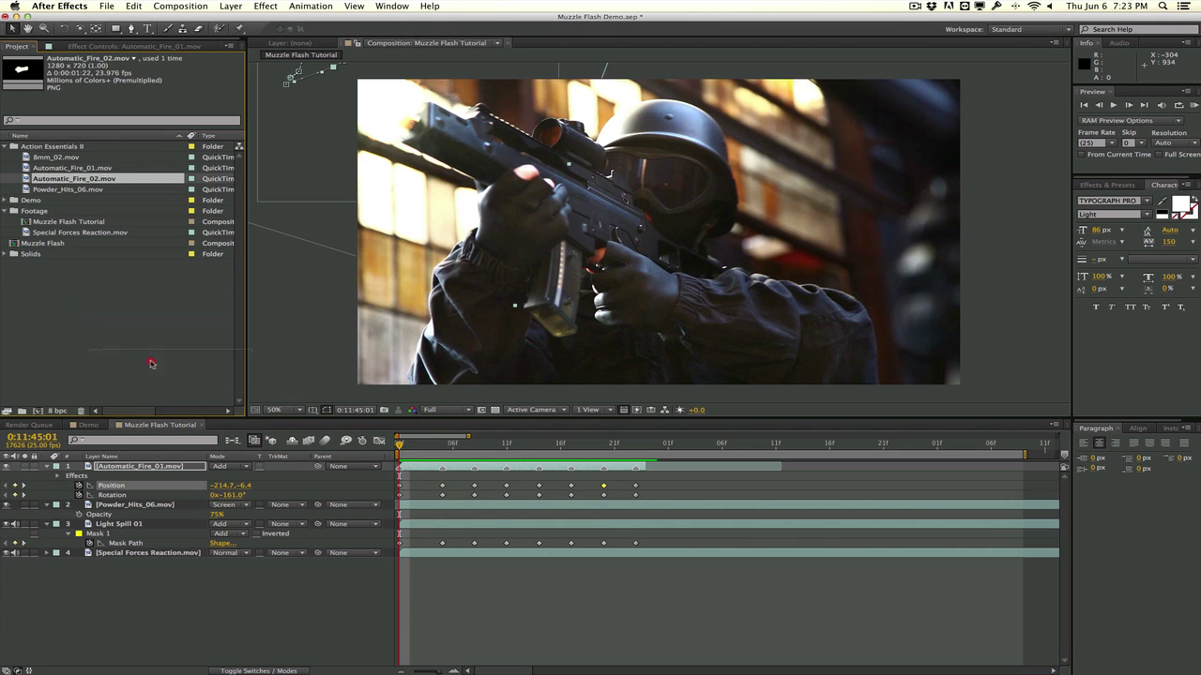
pyautogui.moveTo(160, 460); pyautogui.dragTo(164, 467)
# Give the Automatic_Fire_01.mov, Powder_Hits_06.mov and Light Spill 01 layers a red label and collapse their properties
pyautogui.click(155, 476)
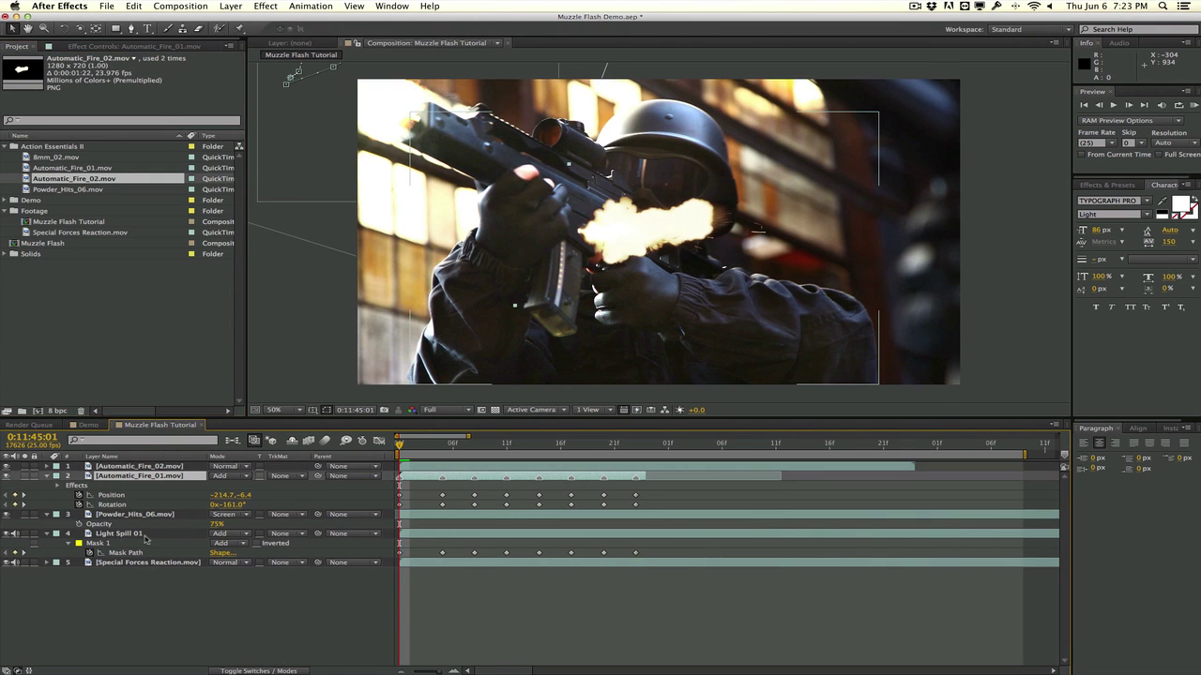
pyautogui.keyDown('shift'); pyautogui.click(143, 533); pyautogui.keyUp('shift')
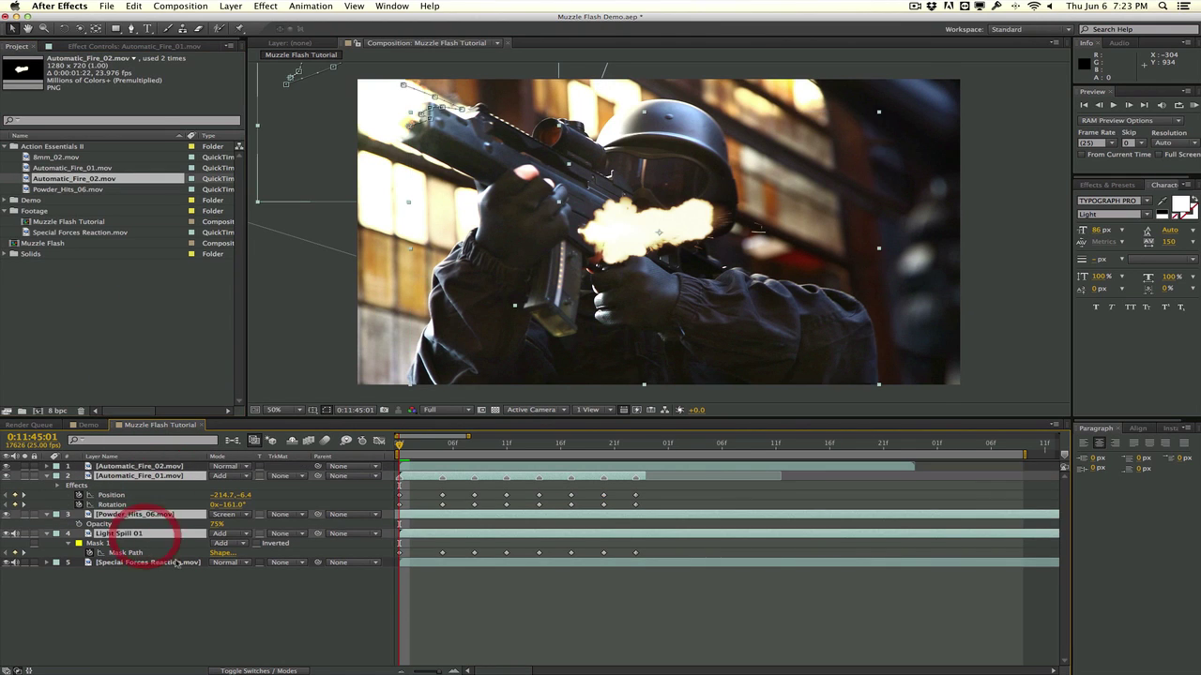
pyautogui.click(56, 476)
pyautogui.click(105, 497)
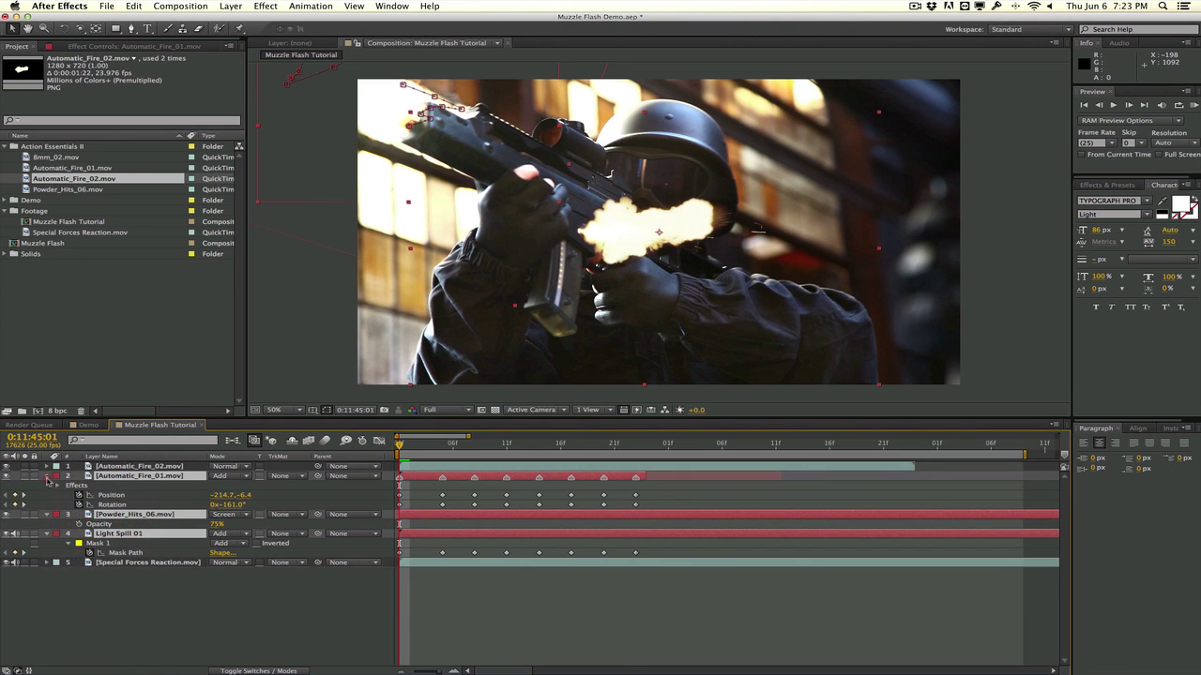
pyautogui.click(46, 476)
pyautogui.click(210, 567)
# Give the Automatic_Fire_02.mov layer a green label
pyautogui.click(145, 466)
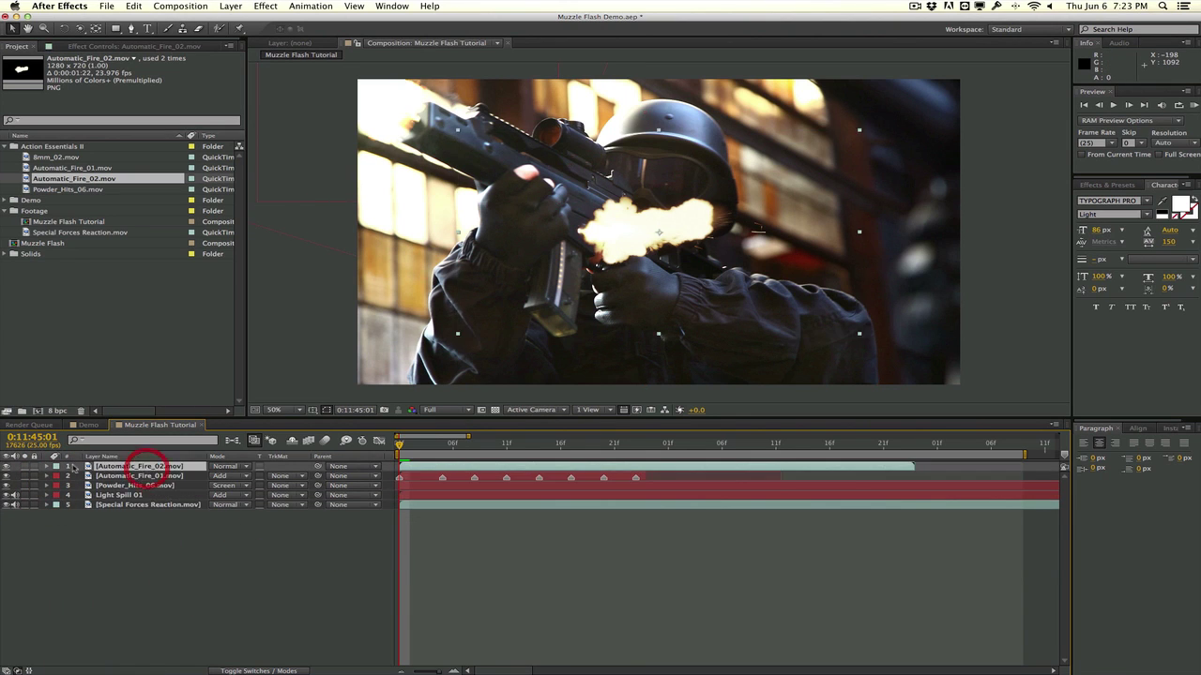
pyautogui.click(56, 466)
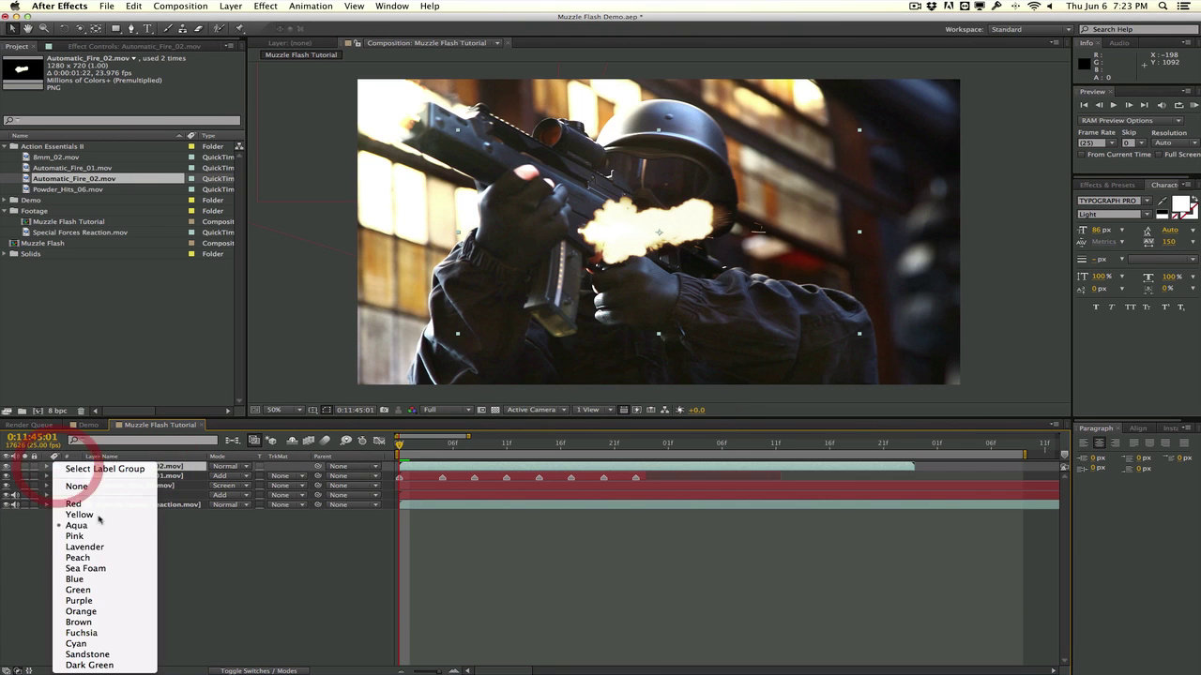
pyautogui.click(115, 589)
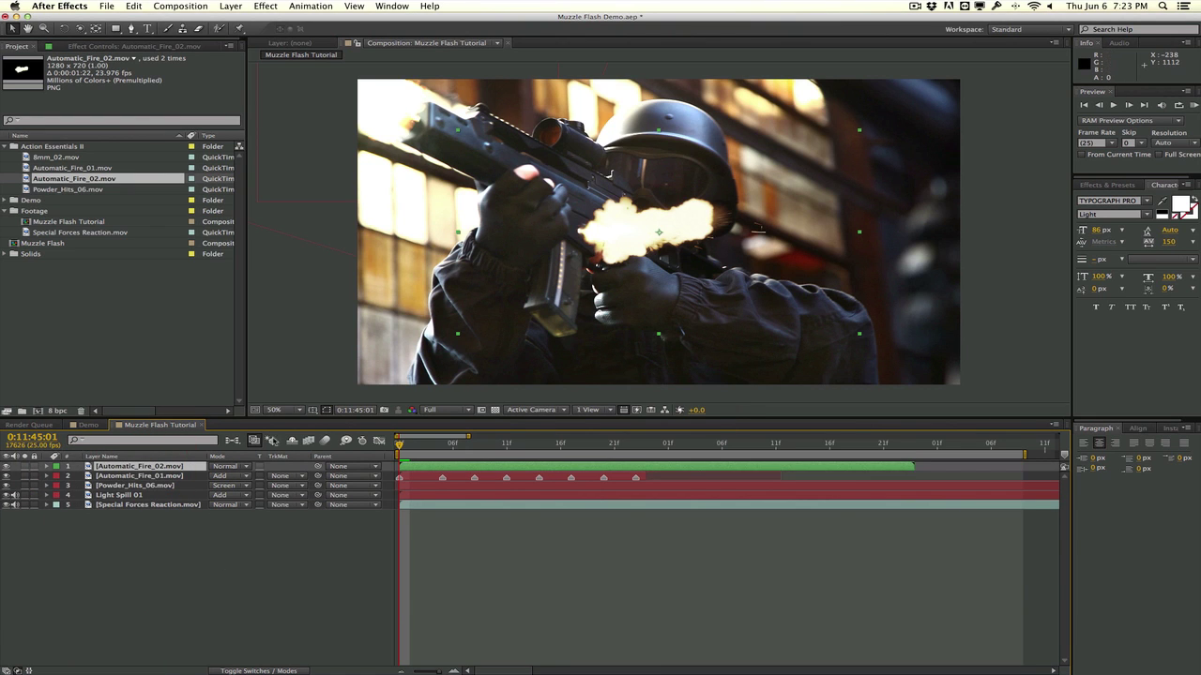
# Rotate the Automatic_Fire_02.mov flash to -152° and scale it to 160%
pyautogui.press('r')
pyautogui.moveTo(229, 475); pyautogui.dragTo(147, 489)
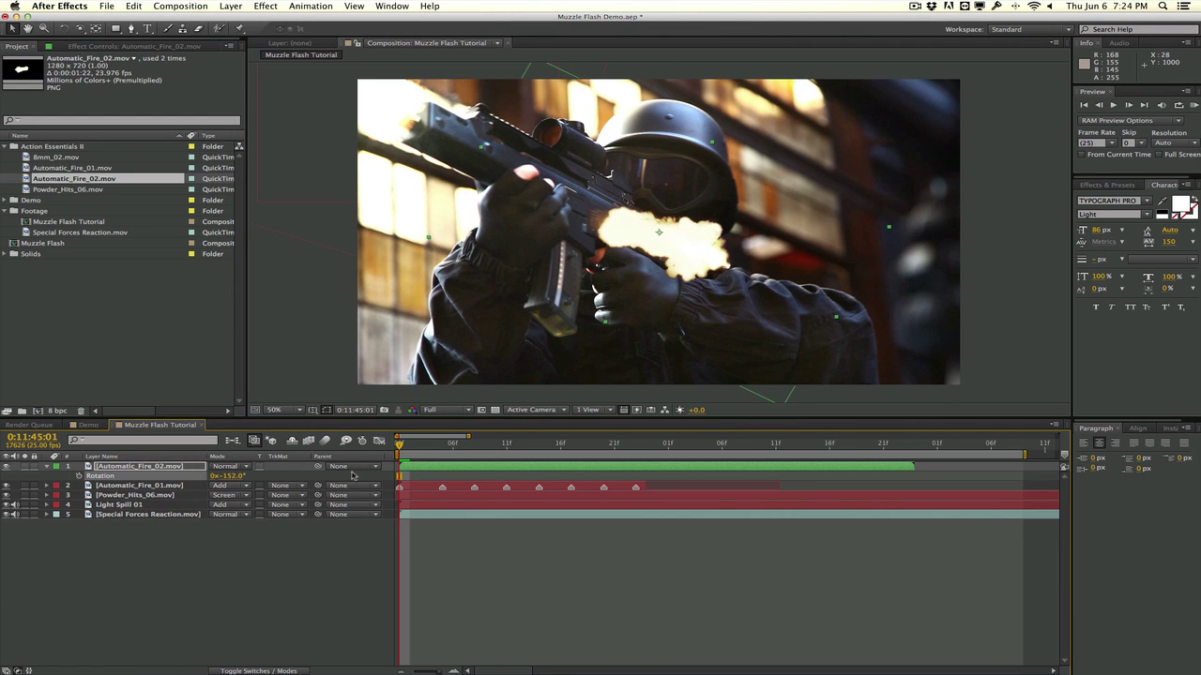
pyautogui.press('s')
pyautogui.moveTo(242, 476); pyautogui.dragTo(274, 475)
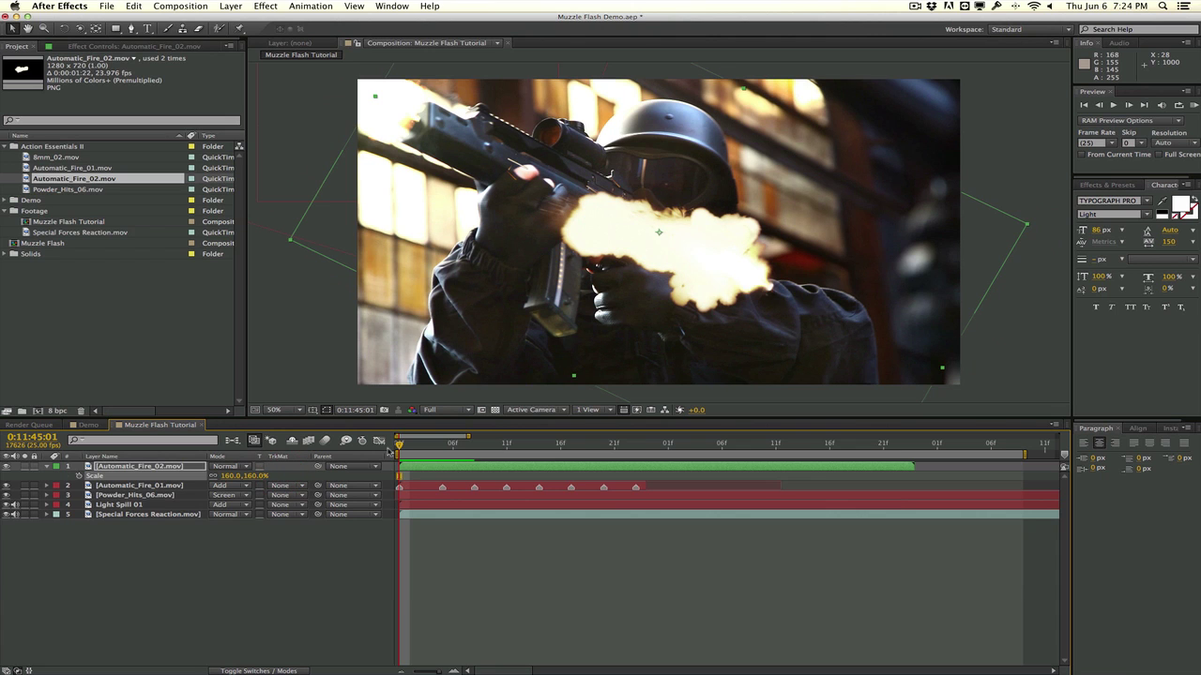
# Start the Automatic_Fire_02.mov layer at 0:11:45:03 and trim its end to about 0:11:45:10
pyautogui.moveTo(398, 449)
pyautogui.mouseDown()
pyautogui.moveTo(443, 444)
pyautogui.moveTo(420, 444)
pyautogui.mouseUp()
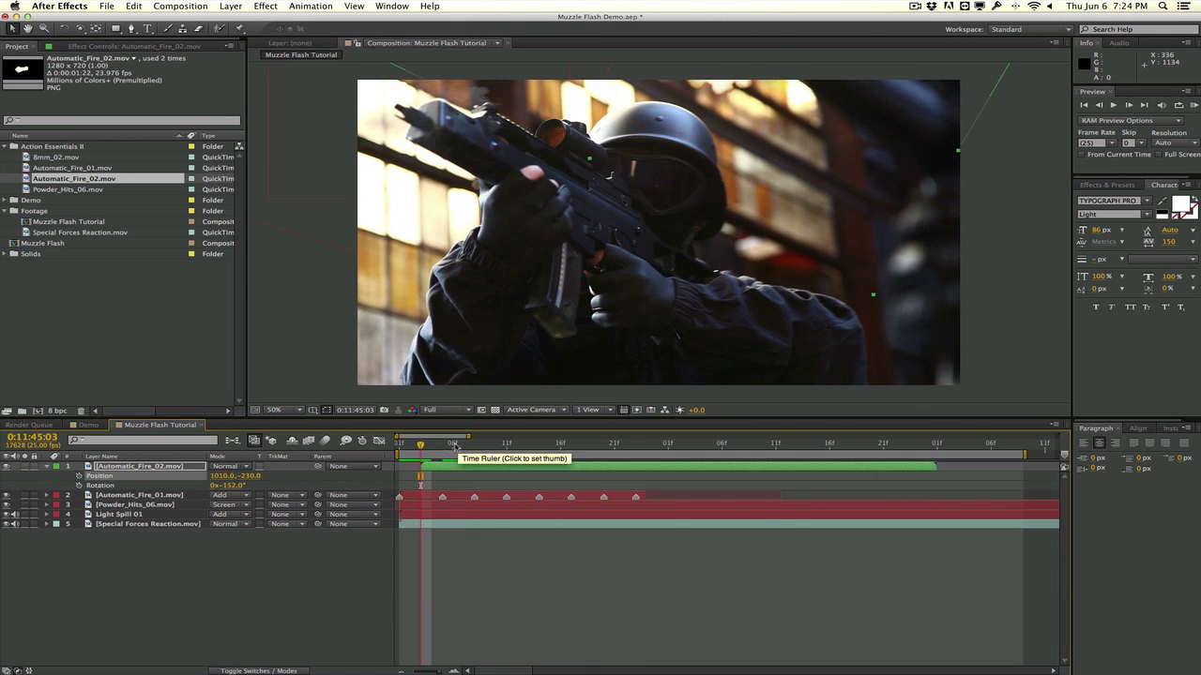
pyautogui.moveTo(921, 111); pyautogui.dragTo(802, 270)
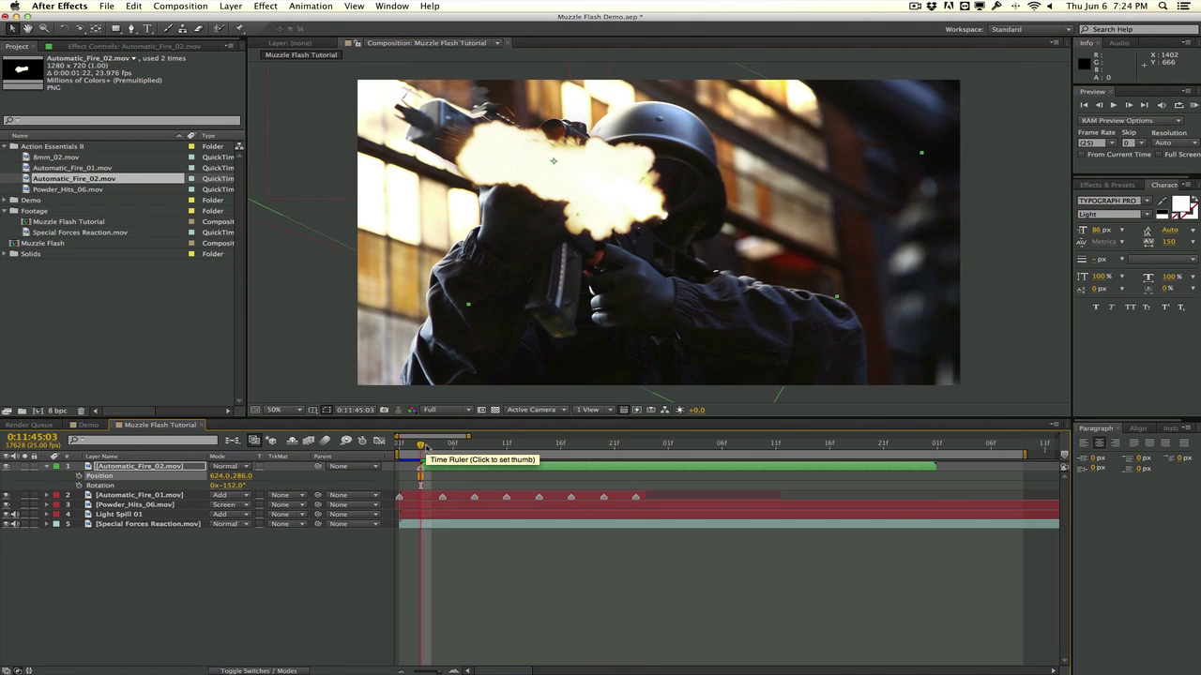
pyautogui.moveTo(426, 449); pyautogui.dragTo(499, 446)
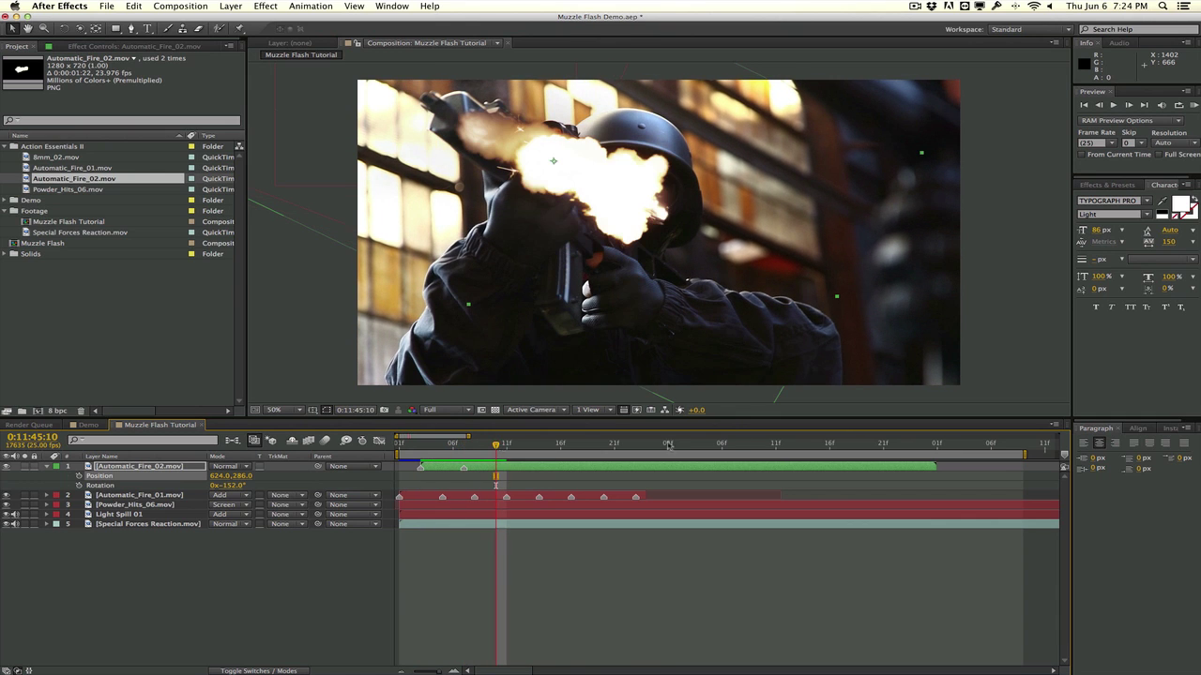
pyautogui.moveTo(916, 473); pyautogui.dragTo(473, 476)
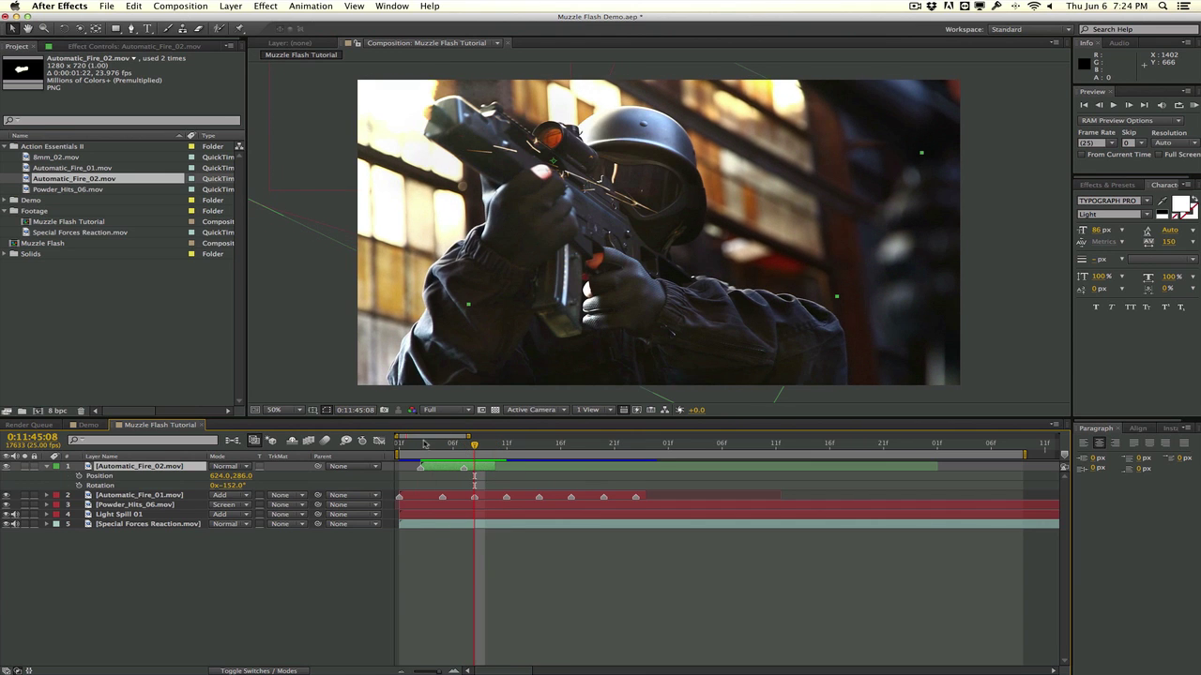
# Place the second flash at 982, -266 at 0:11:45:03 and start position and rotation keyframes there
pyautogui.click(424, 444)
pyautogui.moveTo(662, 230)
pyautogui.mouseDown()
pyautogui.moveTo(656, 131)
pyautogui.moveTo(727, 72)
pyautogui.mouseUp()
pyautogui.click(79, 484)
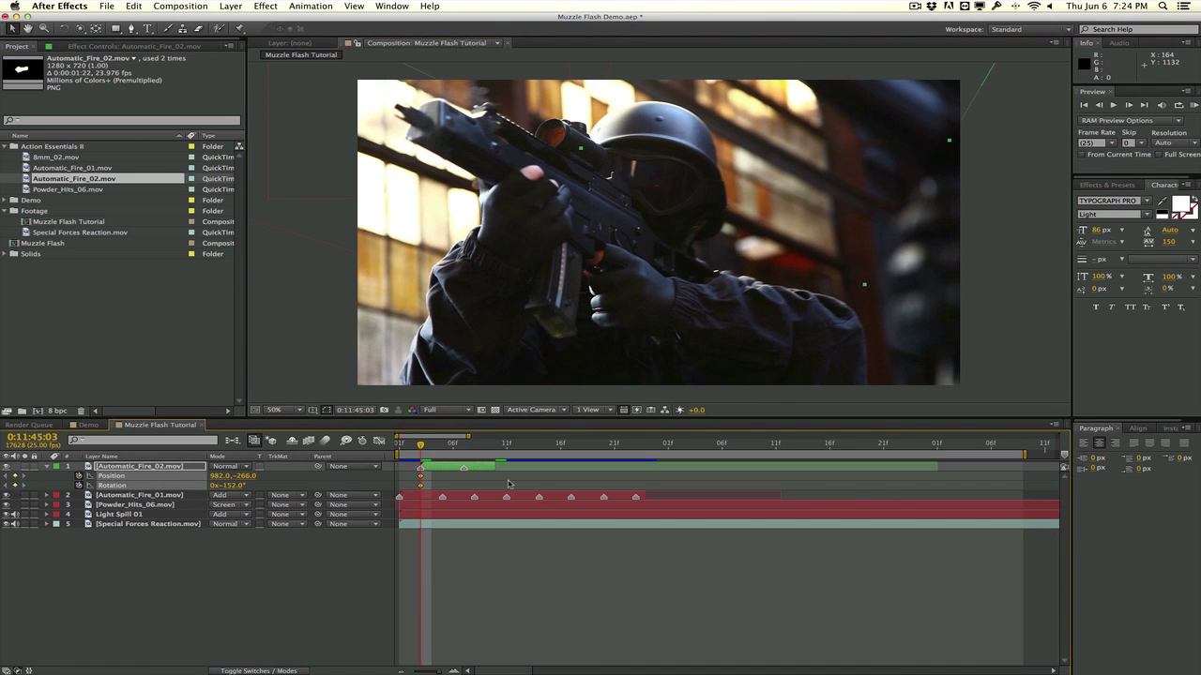
# Keyframe the Automatic_Fire_02.mov position to 894, -312 at 0:11:45:07
pyautogui.moveTo(427, 451); pyautogui.dragTo(463, 444)
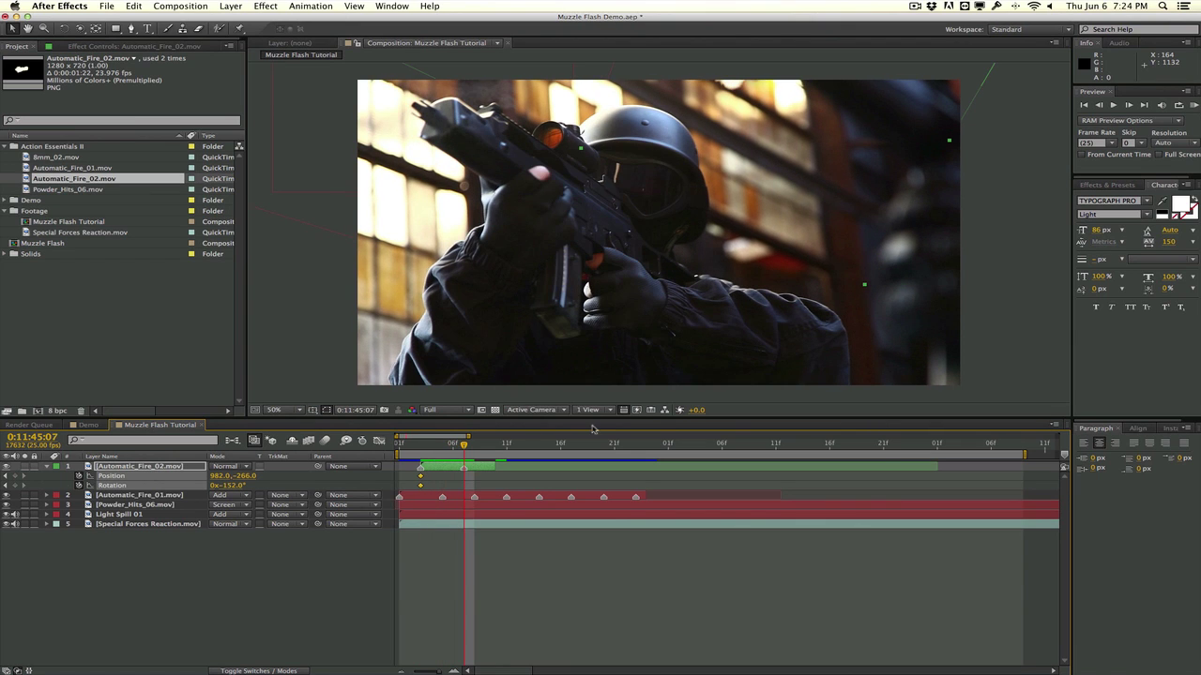
pyautogui.moveTo(840, 226); pyautogui.dragTo(817, 206)
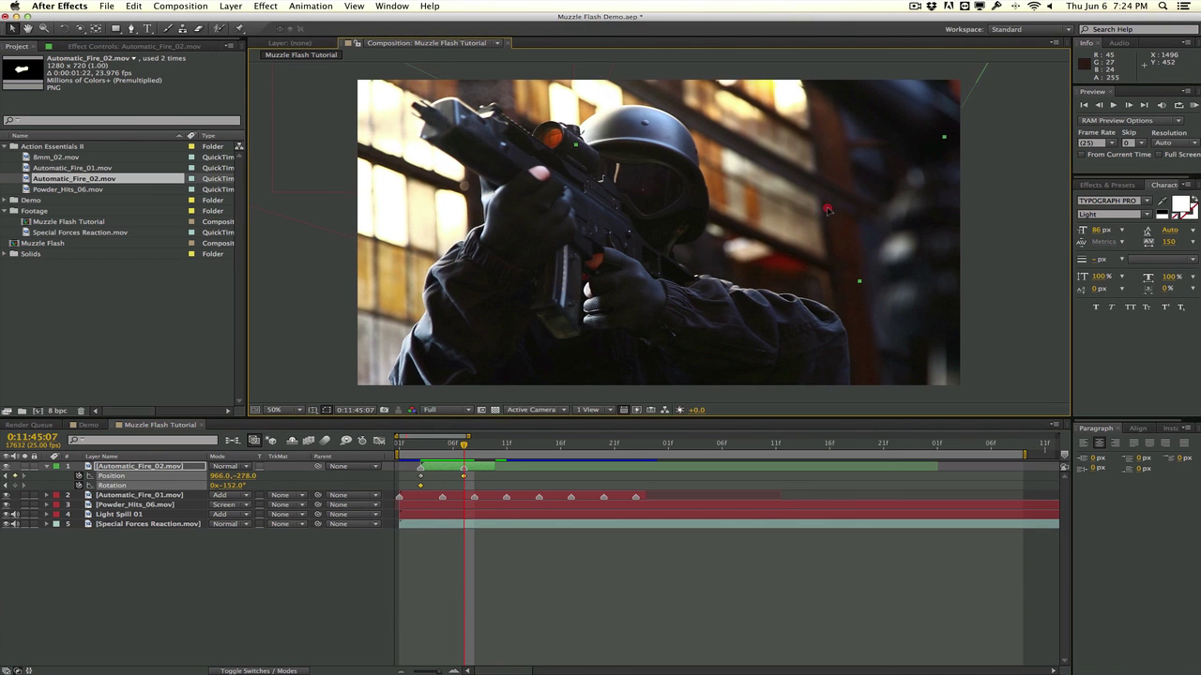
pyautogui.click(828, 209)
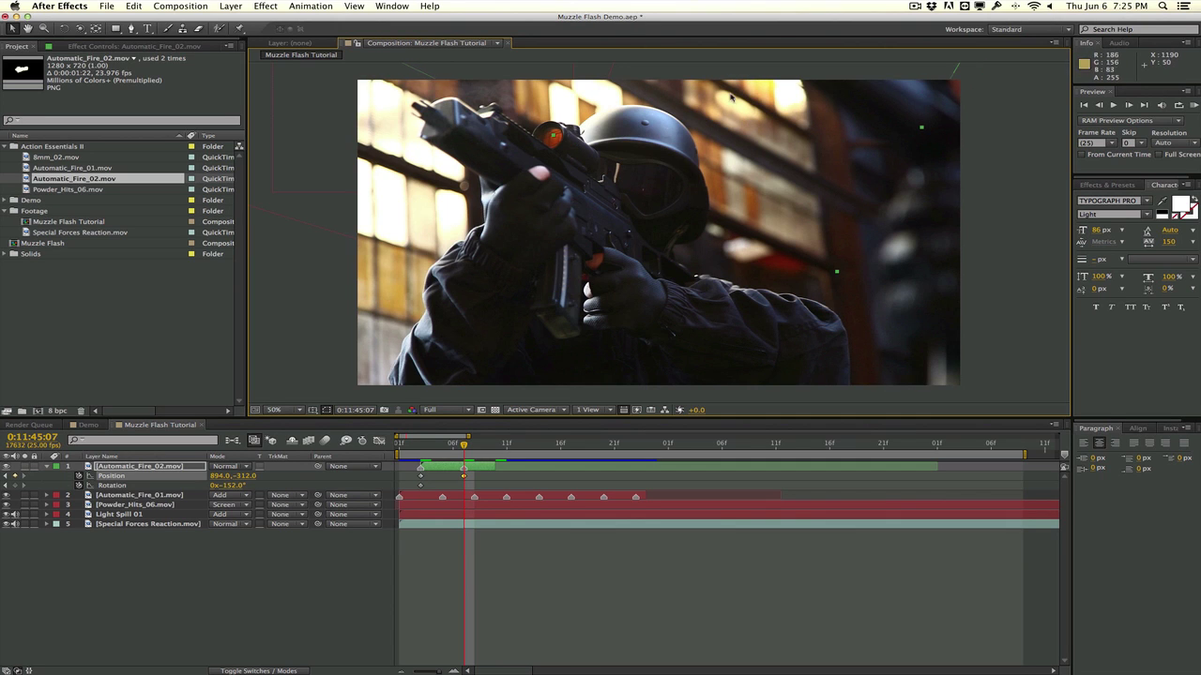
pyautogui.moveTo(469, 449)
pyautogui.mouseDown()
pyautogui.moveTo(493, 446)
pyautogui.moveTo(464, 446)
pyautogui.mouseUp()
# Copy the Glow, Glow 2 and Curves effects from Automatic_Fire_01.mov onto the Automatic_Fire_02.mov layer, and look through the pasted effects
pyautogui.click(139, 593)
pyautogui.click(147, 497)
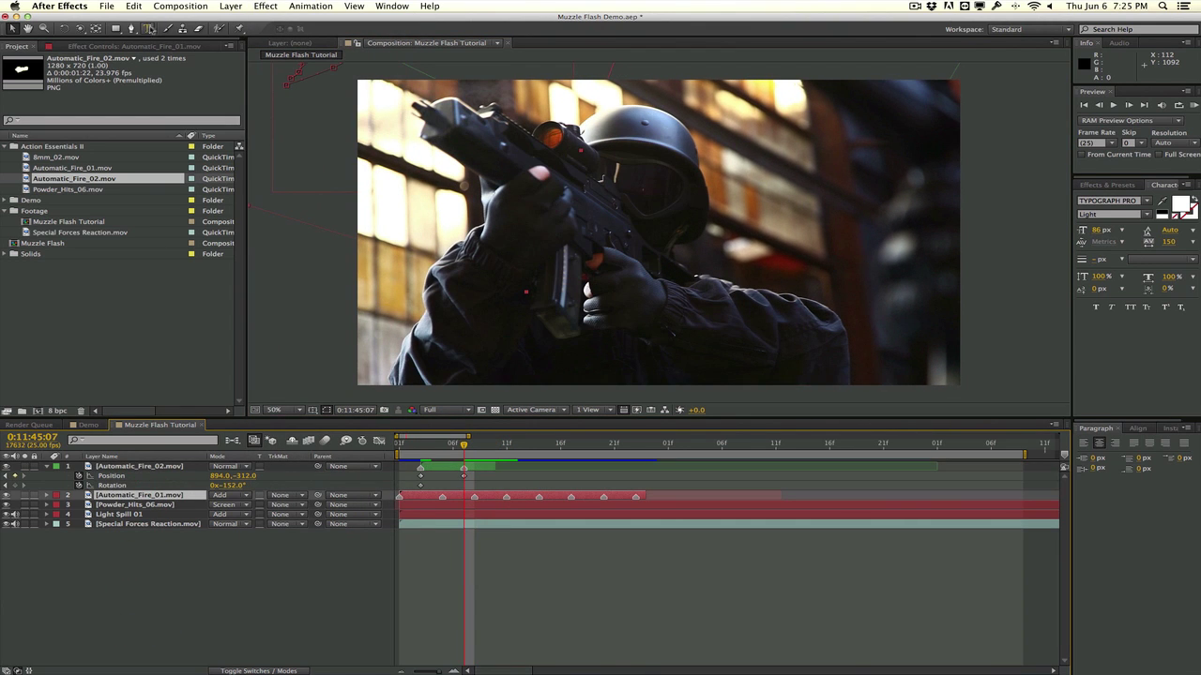
pyautogui.click(132, 46)
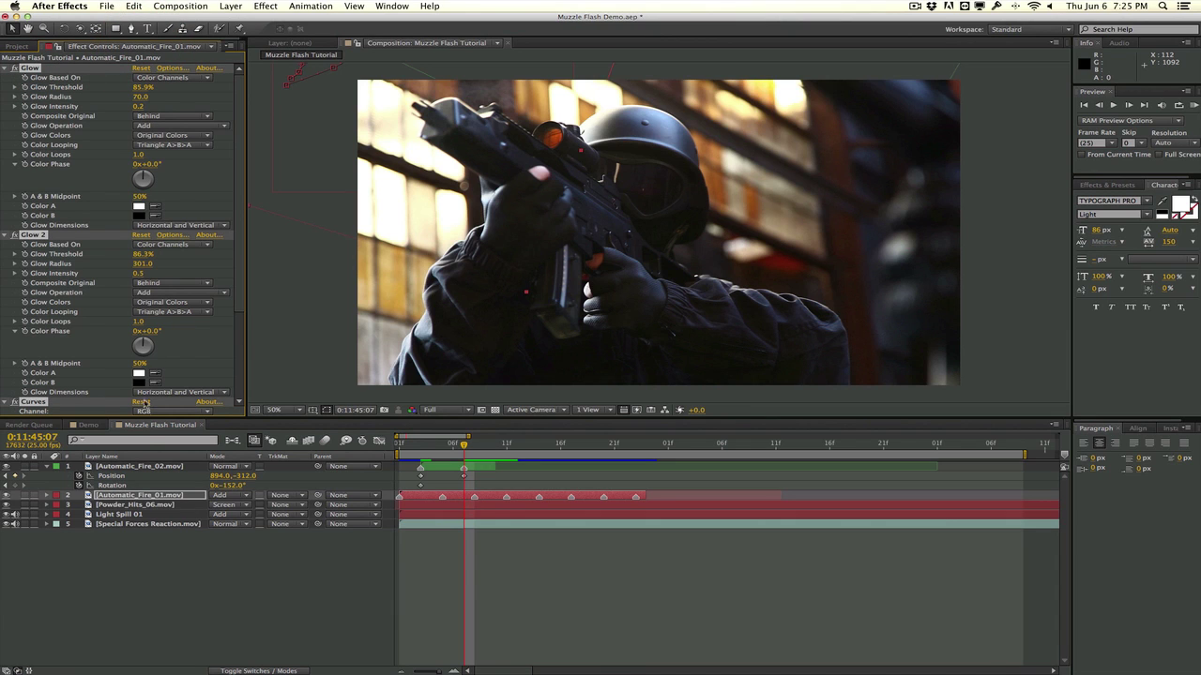
pyautogui.click(147, 466)
pyautogui.press('super+v')
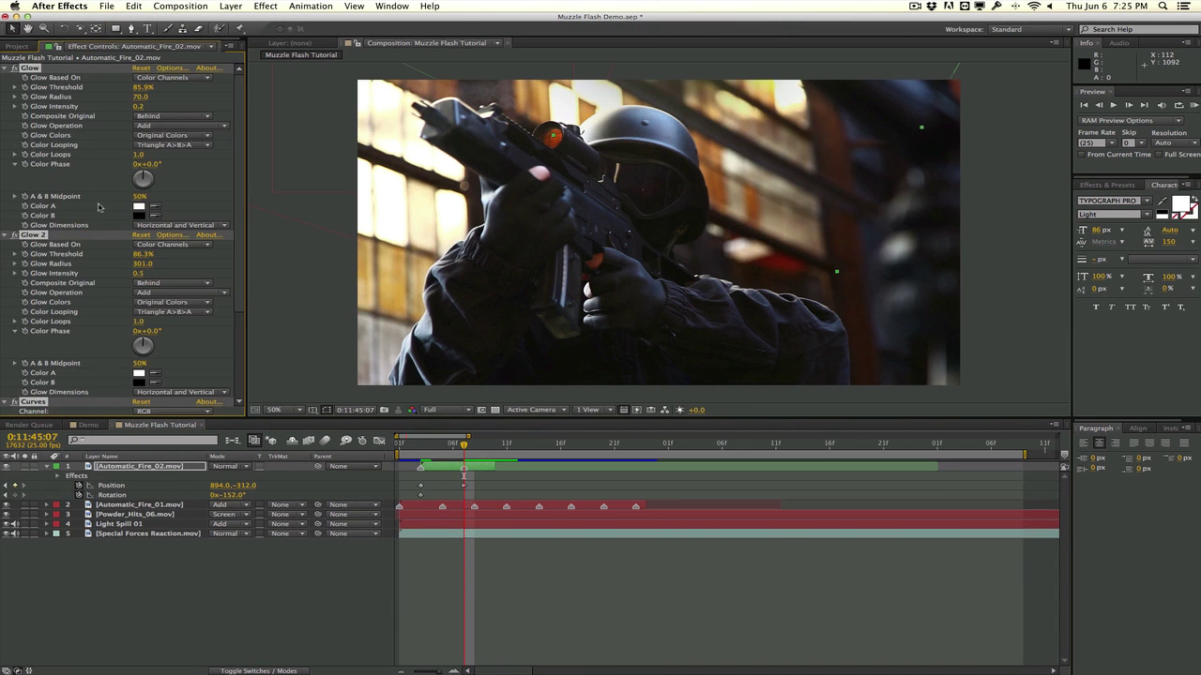
pyautogui.scroll(-5, 77, 192)
pyautogui.scroll(5, 84, 244)
# Add a Fast Blur effect to Automatic_Fire_02.mov and place it before the two Glow effects
pyautogui.click(266, 6)
pyautogui.moveTo(310, 80)
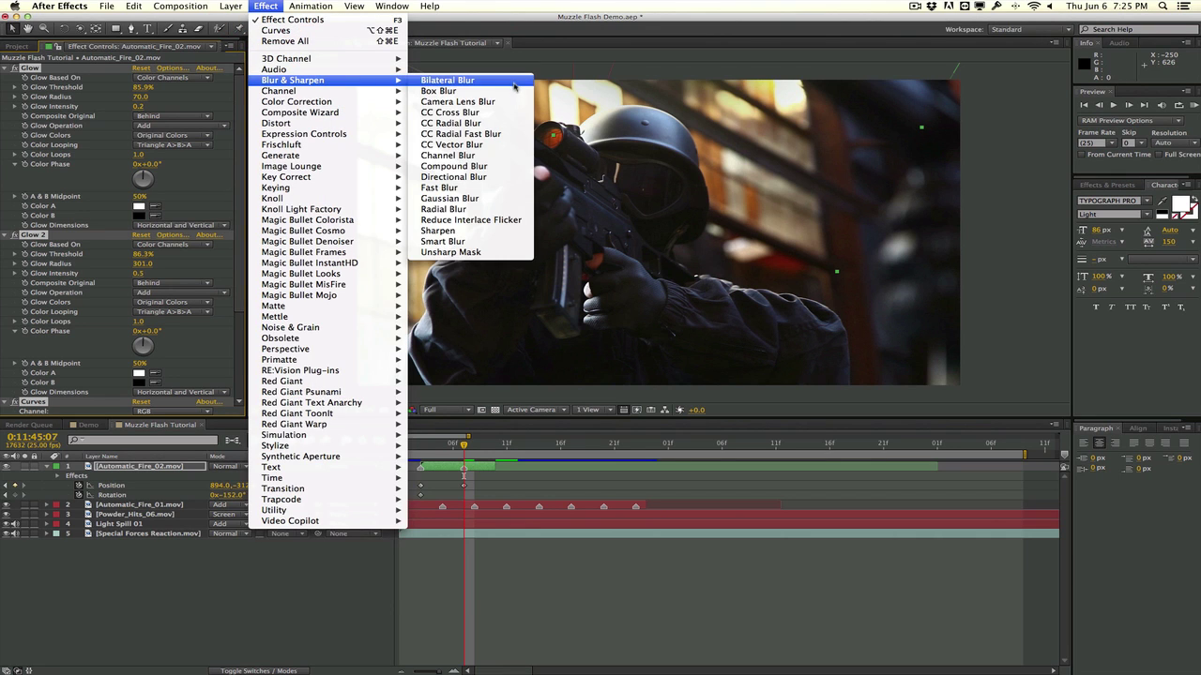
pyautogui.click(483, 187)
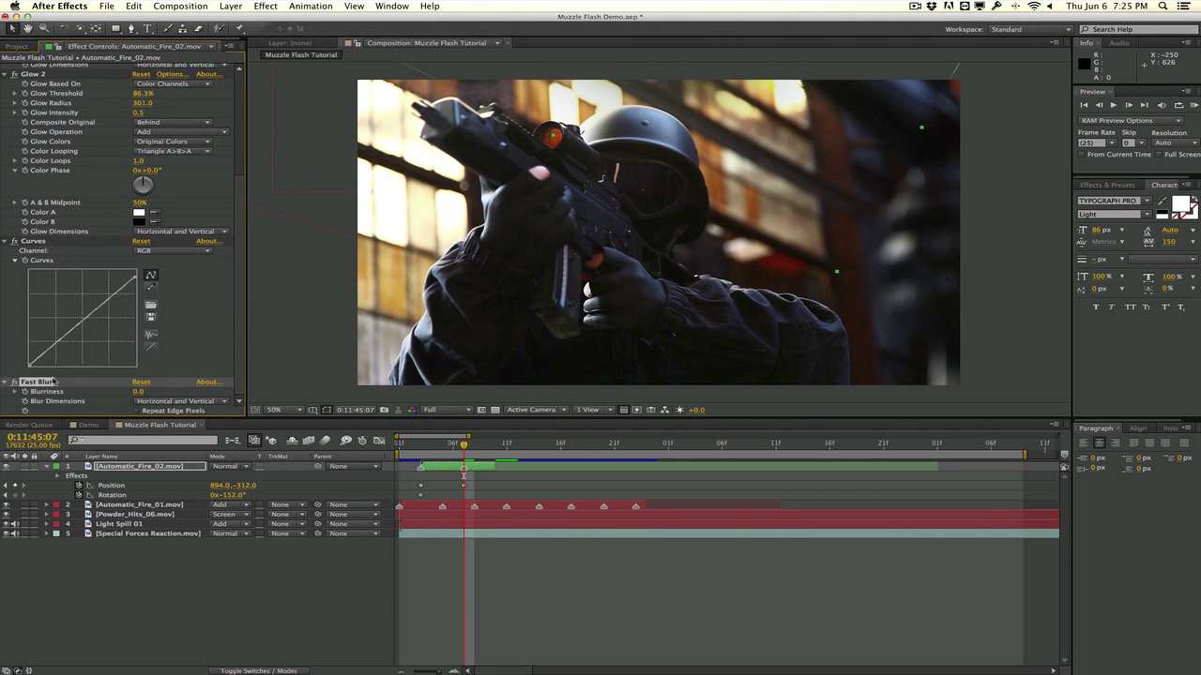
pyautogui.moveTo(59, 84)
pyautogui.mouseDown()
pyautogui.moveTo(53, 55)
pyautogui.moveTo(60, 78)
pyautogui.moveTo(46, 72)
pyautogui.mouseUp()
# Set Fast Blur's blurriness to 108 with Repeat Edge Pixels enabled, and the two Glow thresholds to 91.8% and 46.3%
pyautogui.click(137, 97)
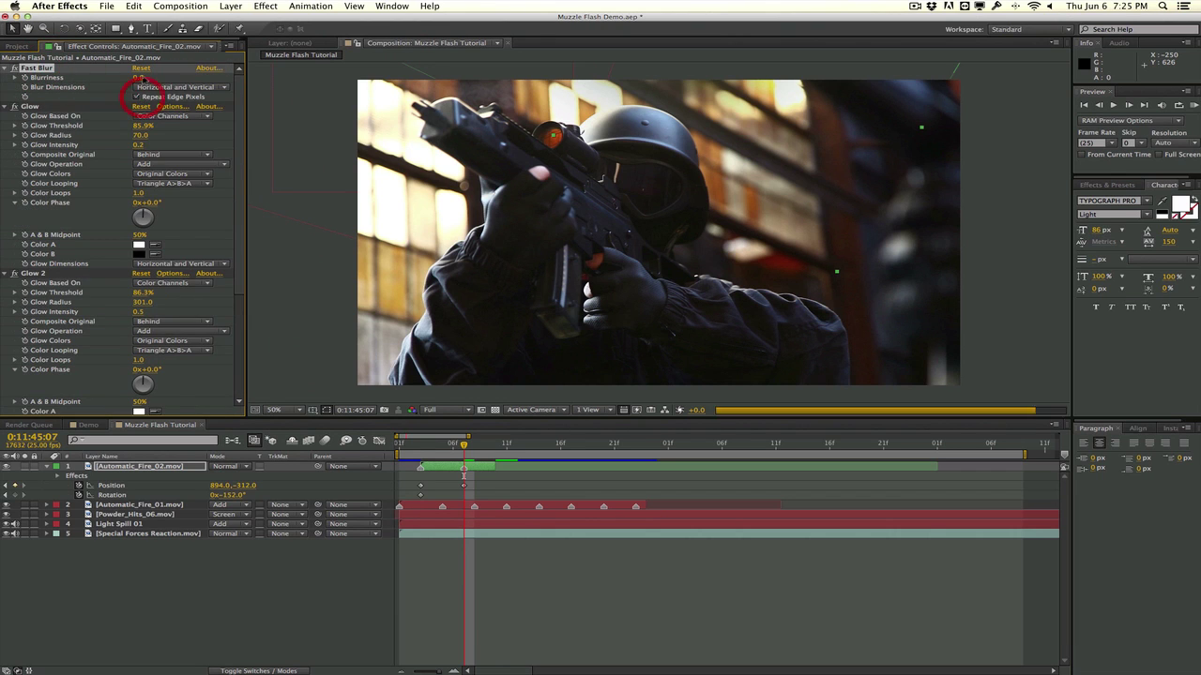
pyautogui.moveTo(217, 71)
pyautogui.mouseDown()
pyautogui.moveTo(259, 71)
pyautogui.moveTo(200, 72)
pyautogui.mouseUp()
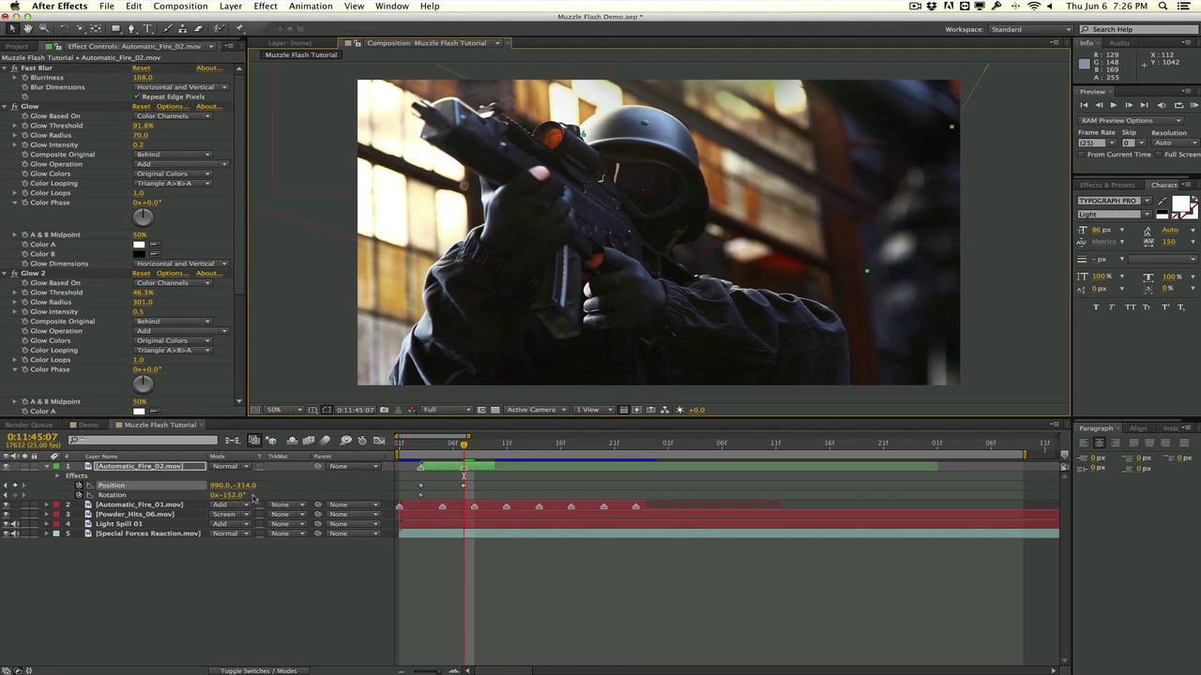
# Set the Automatic_Fire_02.mov layer's blending mode to Add and preview the blurred flash
pyautogui.click(247, 466)
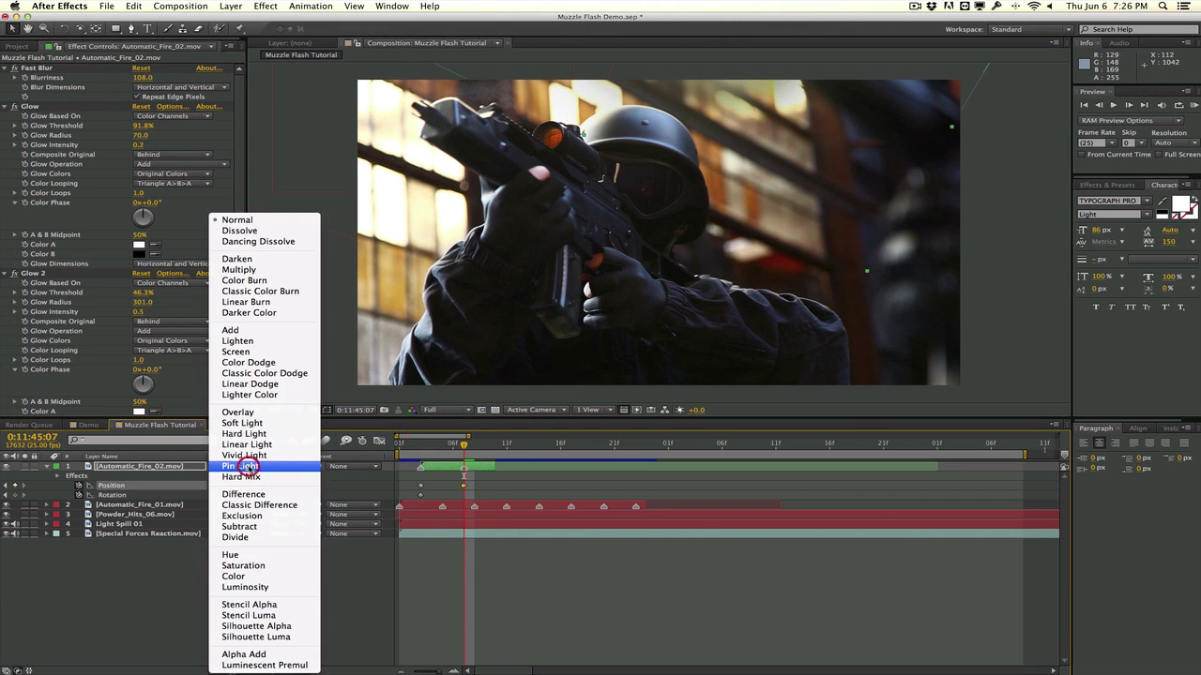
pyautogui.click(251, 331)
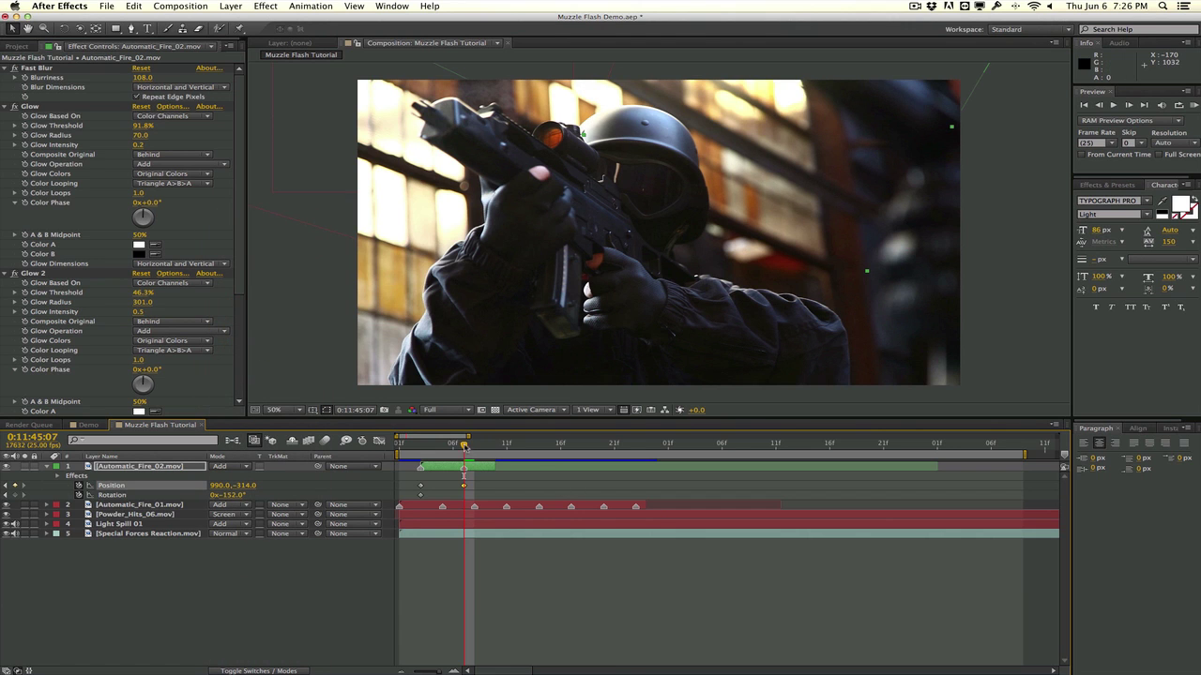
pyautogui.moveTo(465, 446)
pyautogui.mouseDown()
pyautogui.moveTo(399, 444)
pyautogui.moveTo(463, 443)
pyautogui.moveTo(444, 442)
pyautogui.mouseUp()
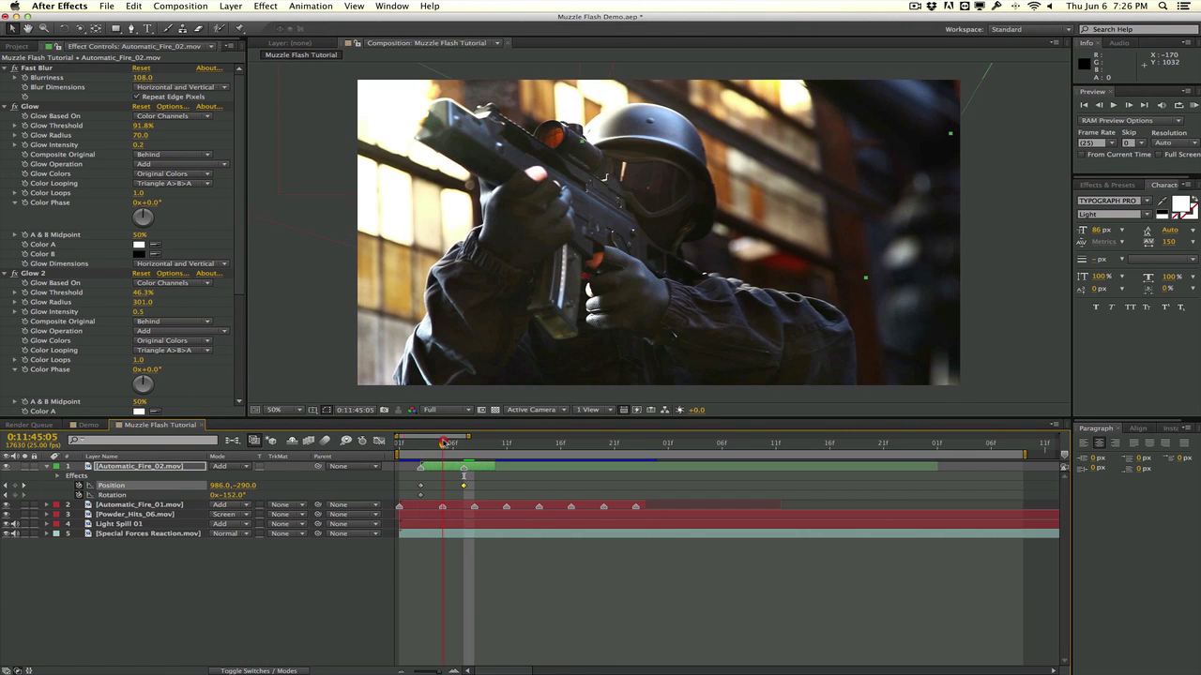
pyautogui.press('space')
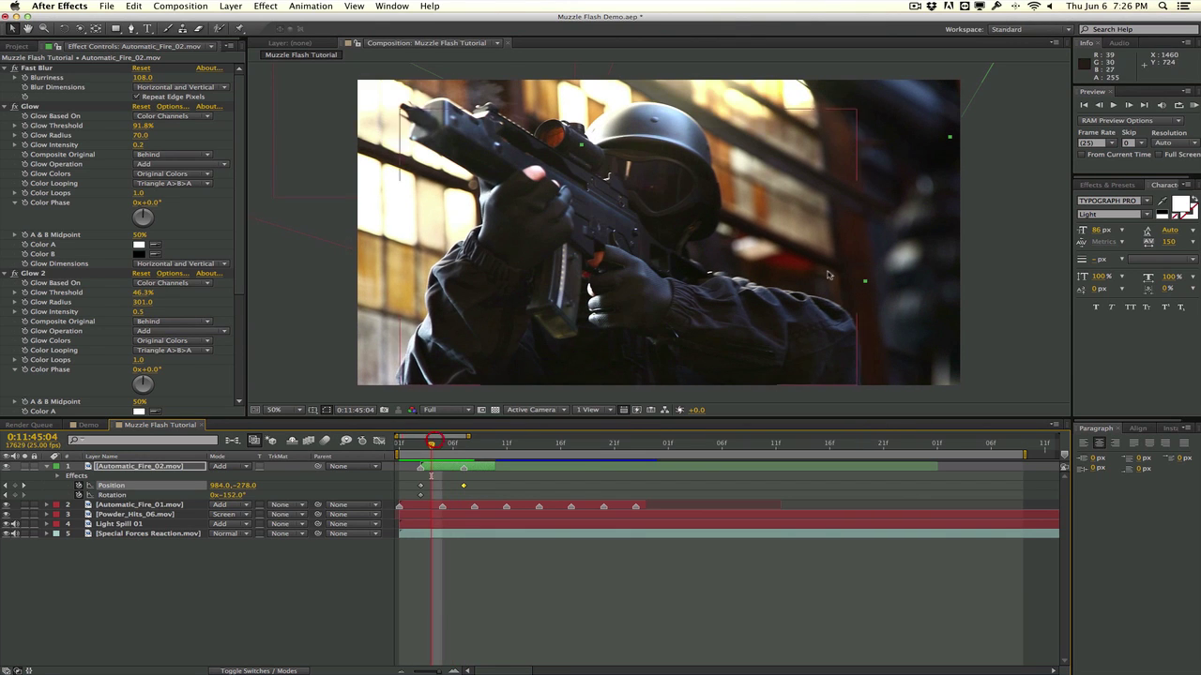
pyautogui.press('space')
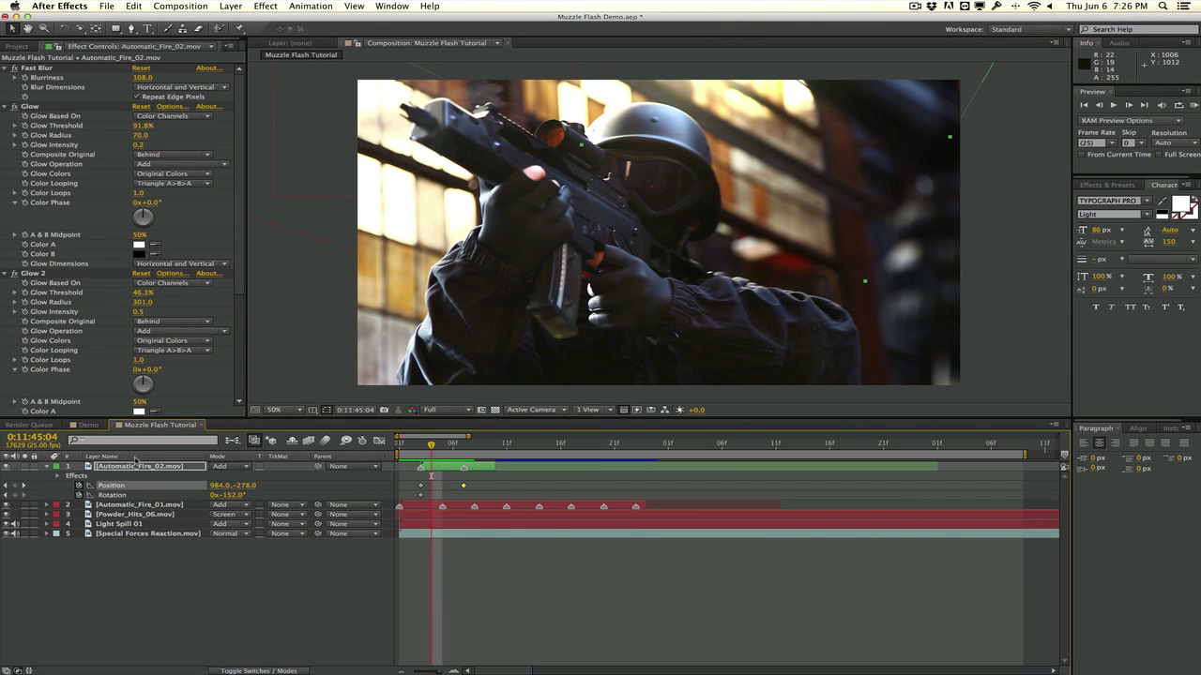
# Duplicate the Special Forces Reaction.mov layer as Light Spill 02 and place it directly below Automatic_Fire_02.mov
pyautogui.click(121, 533)
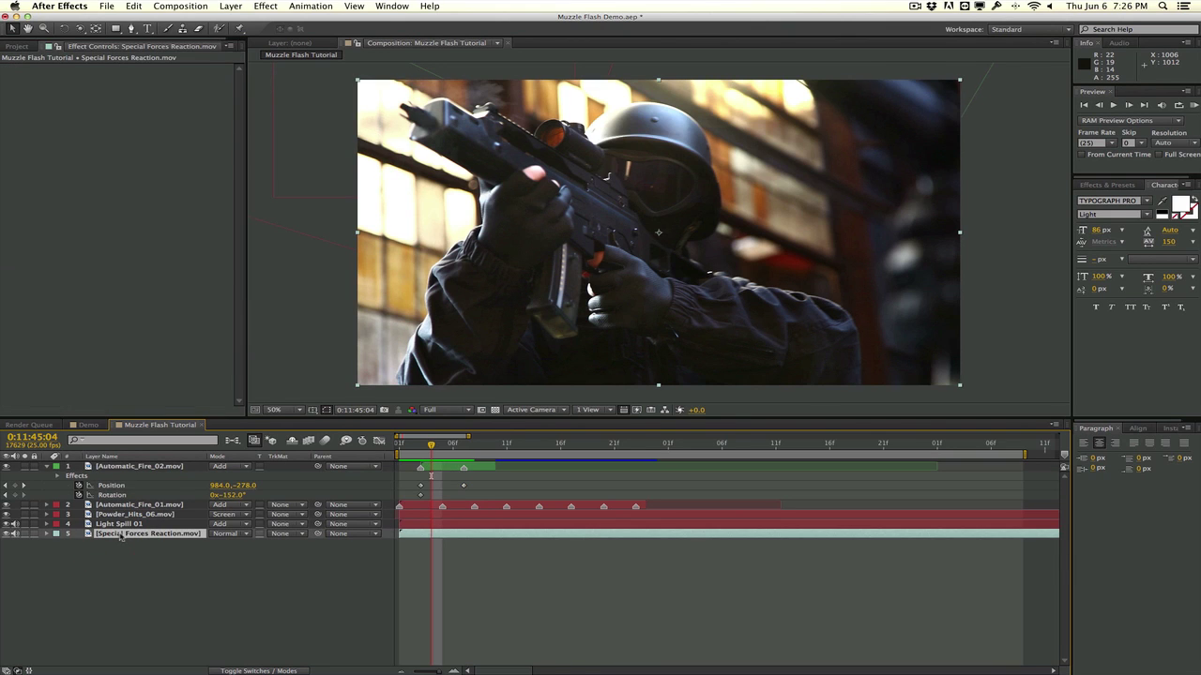
pyautogui.press('super+d')
pyautogui.press('Return')
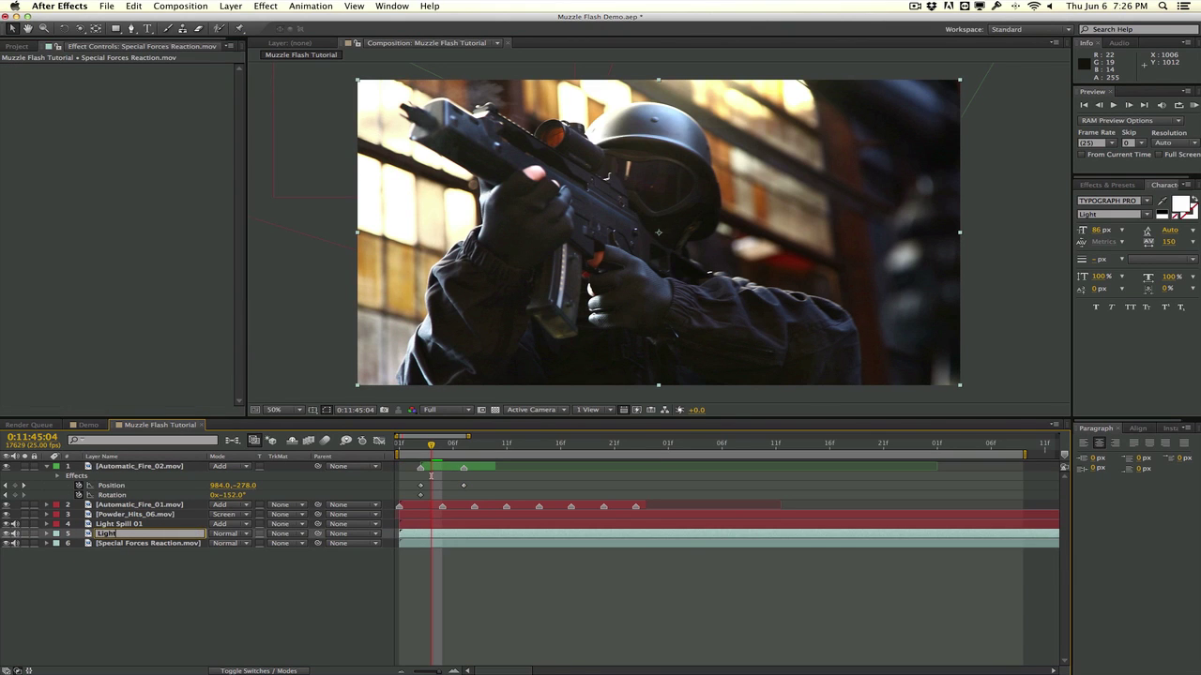
pyautogui.write('Light Spill 02')
pyautogui.press('Return')
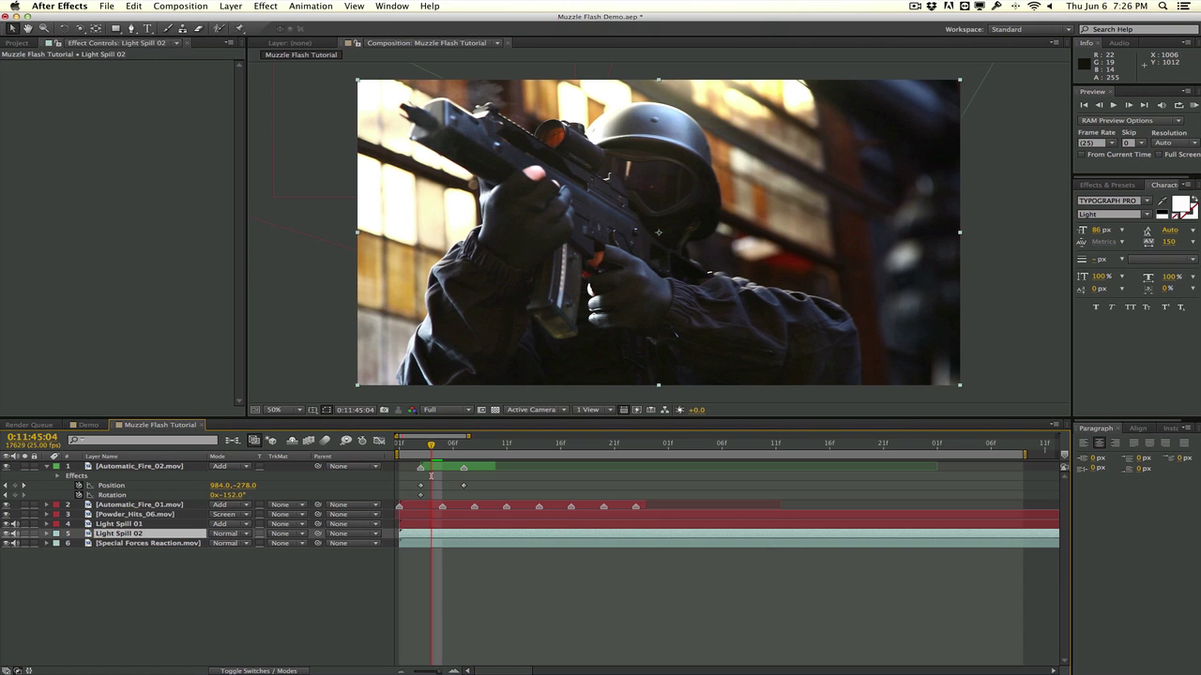
pyautogui.moveTo(132, 533); pyautogui.dragTo(136, 504)
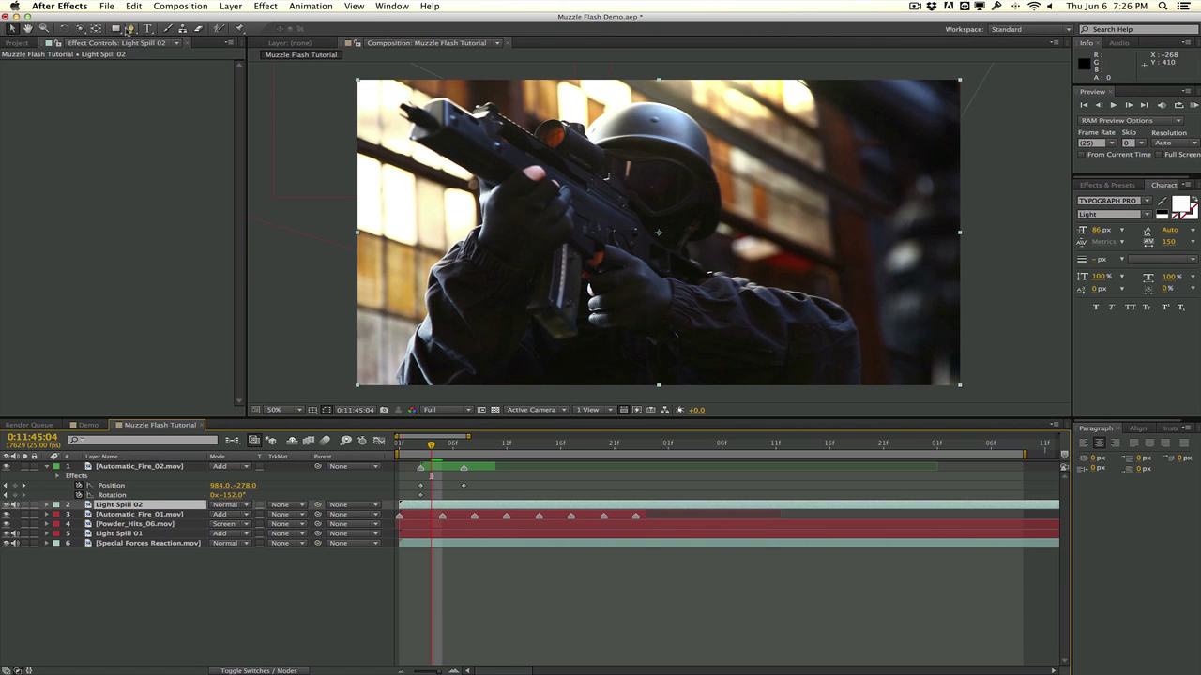
# Draw a closed curved mask around the blurred foreground gun on Light Spill 02 at 0:11:45:03, extending past the frame edges
pyautogui.click(130, 28)
pyautogui.moveTo(427, 444); pyautogui.dragTo(420, 444)
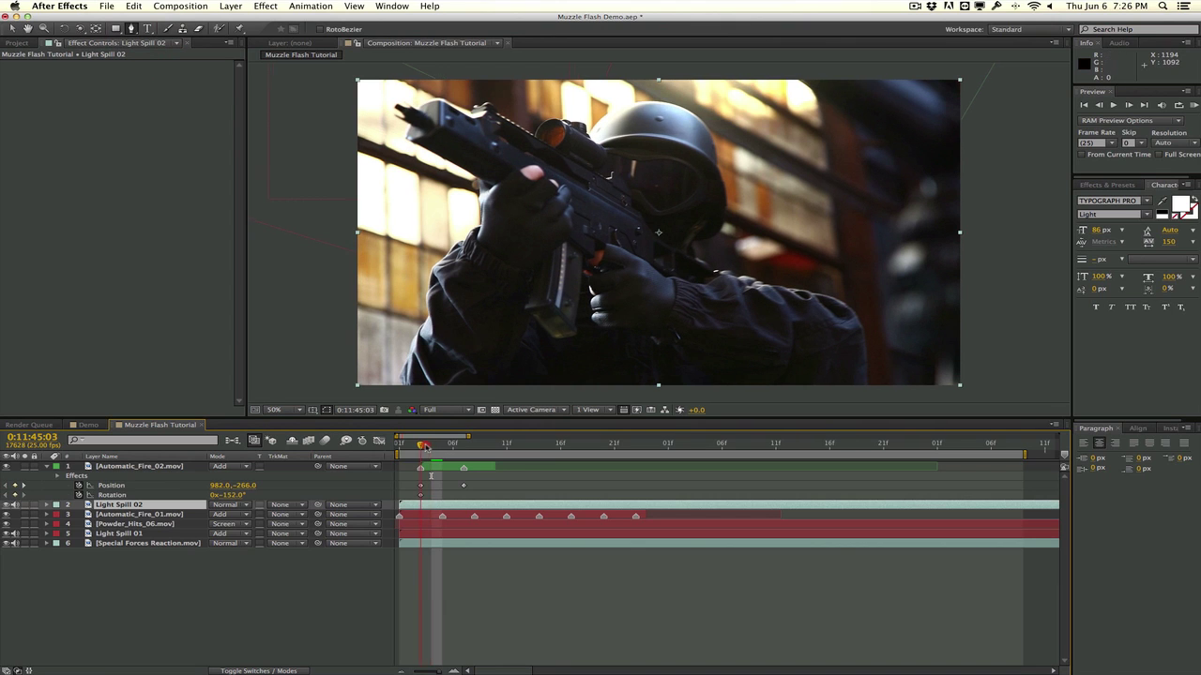
pyautogui.click(802, 75)
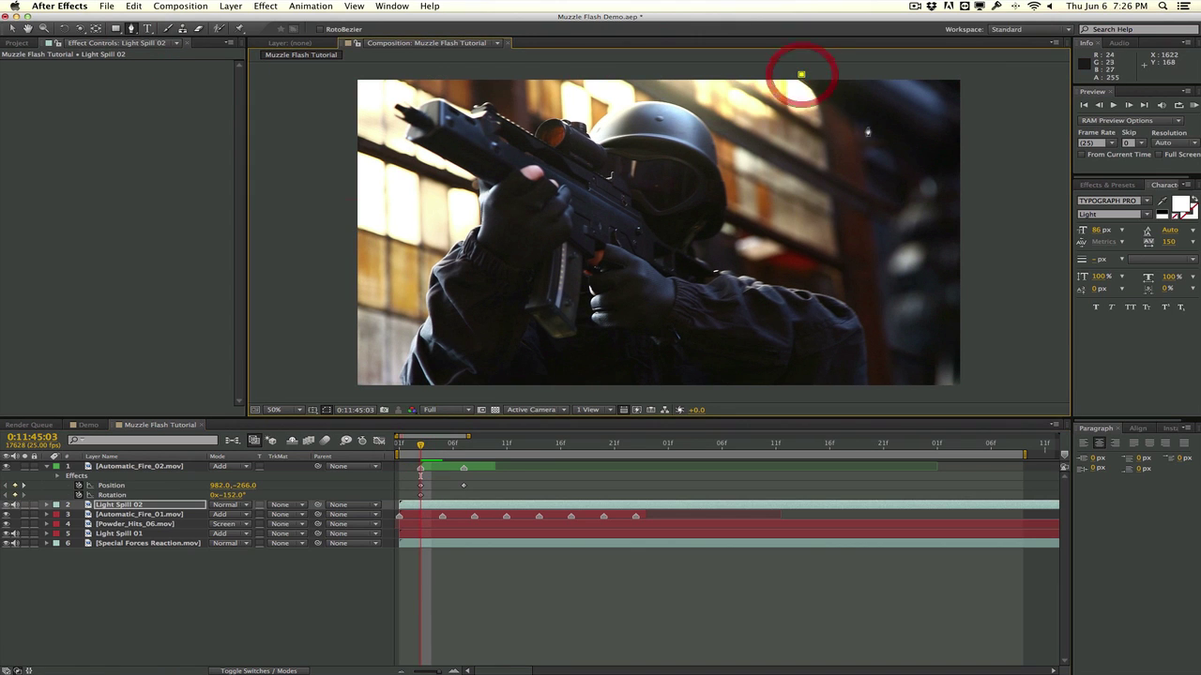
pyautogui.click(868, 127)
pyautogui.click(951, 188)
pyautogui.click(913, 197)
pyautogui.click(910, 228)
pyautogui.click(907, 263)
pyautogui.moveTo(901, 316); pyautogui.dragTo(917, 344)
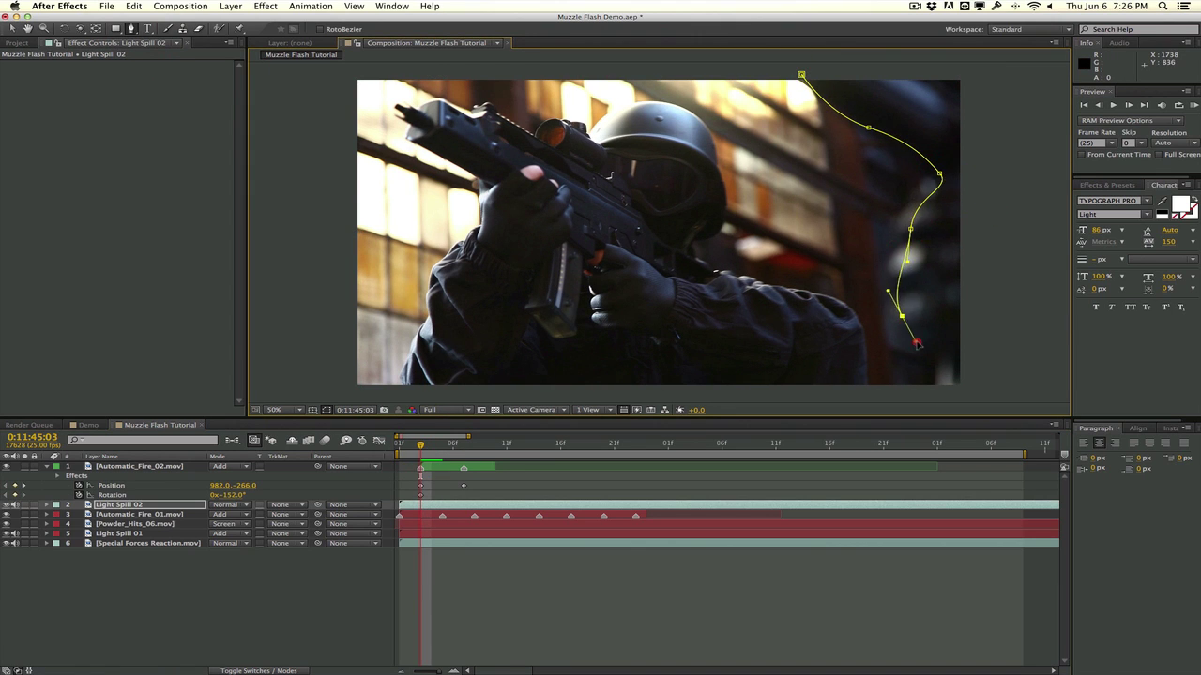
pyautogui.moveTo(944, 395); pyautogui.dragTo(945, 396)
pyautogui.moveTo(987, 373); pyautogui.dragTo(1006, 294)
pyautogui.moveTo(1017, 170); pyautogui.dragTo(1009, 147)
pyautogui.moveTo(922, 77); pyautogui.dragTo(909, 66)
pyautogui.click(802, 75)
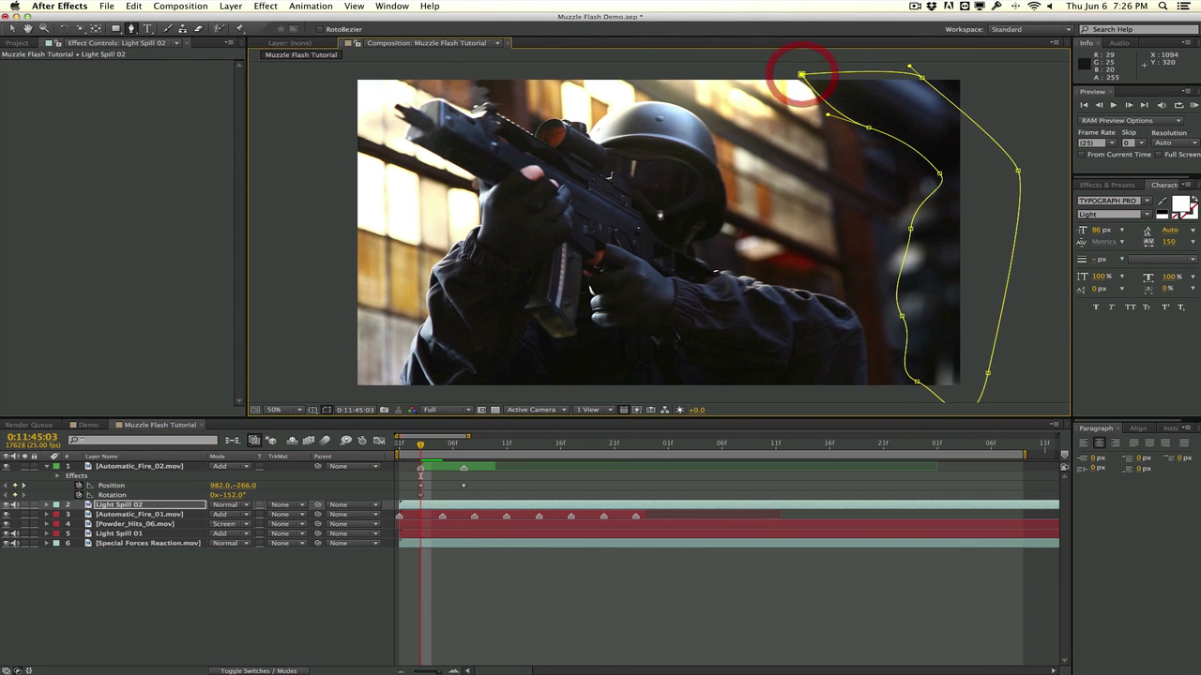
# Set Light Spill 02's blending mode to Add and its mask feather to 120 pixels
pyautogui.click(230, 505)
pyautogui.click(270, 330)
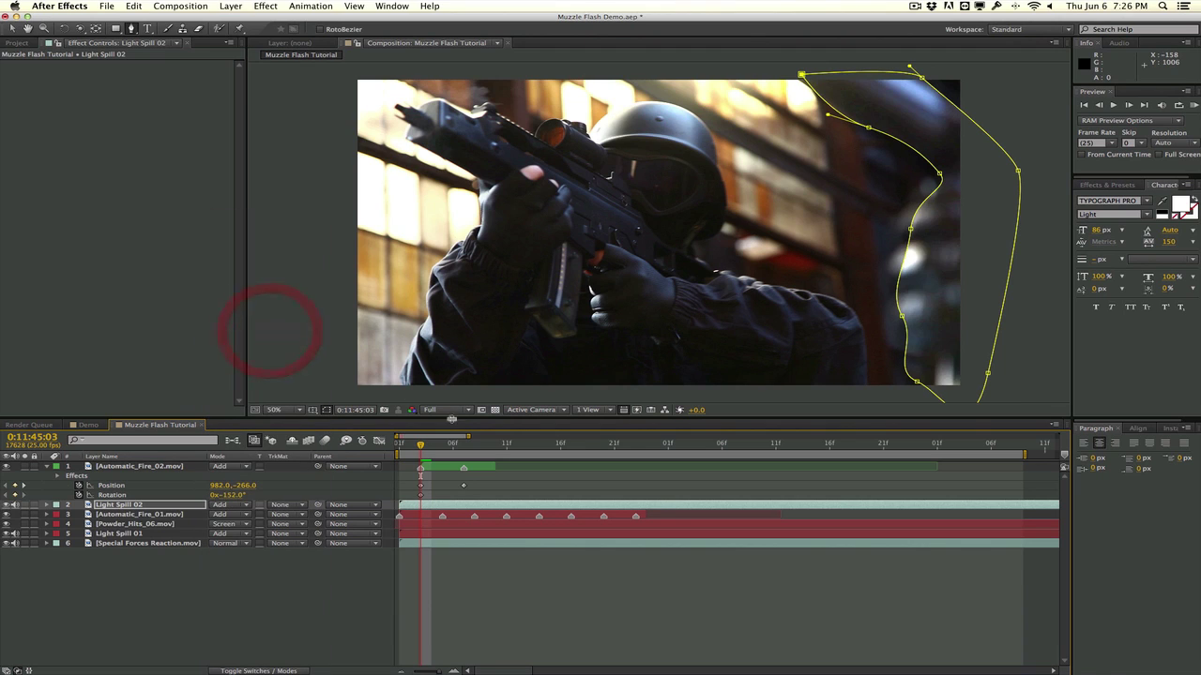
pyautogui.press('f')
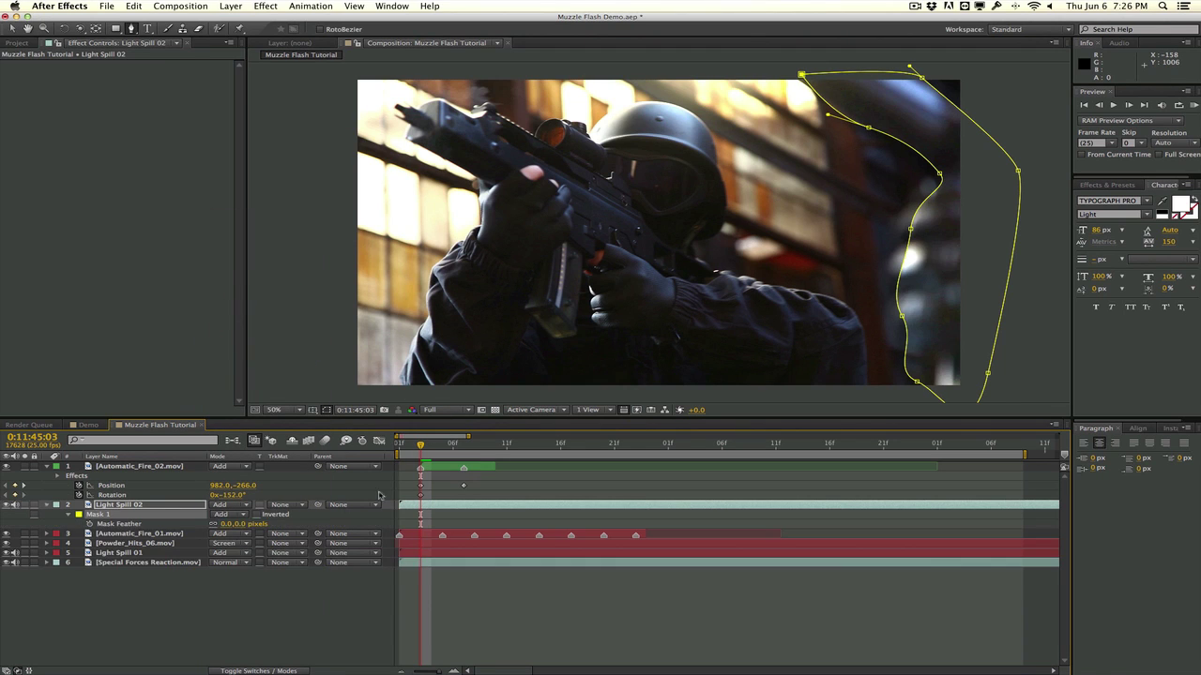
pyautogui.moveTo(226, 523); pyautogui.dragTo(282, 524)
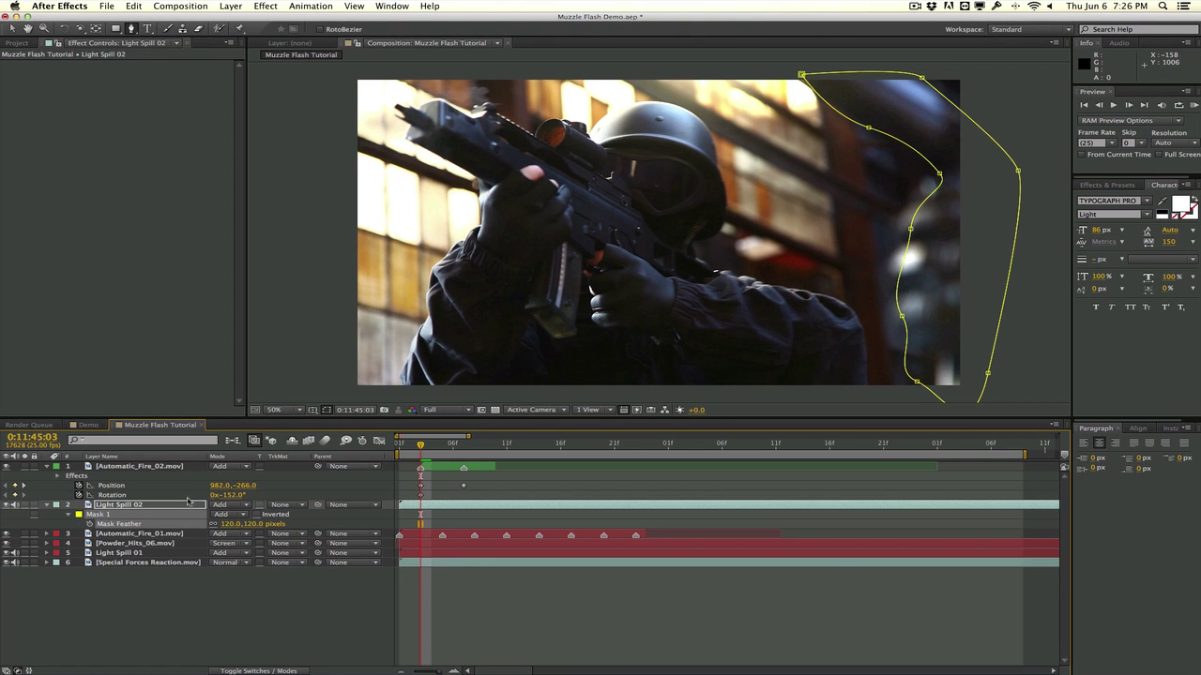
# Keyframe Light Spill 02's mask path at 0:11:45:03 and reshape the mask to fit the foreground gun at 0:11:45:07
pyautogui.press('m')
pyautogui.click(88, 523)
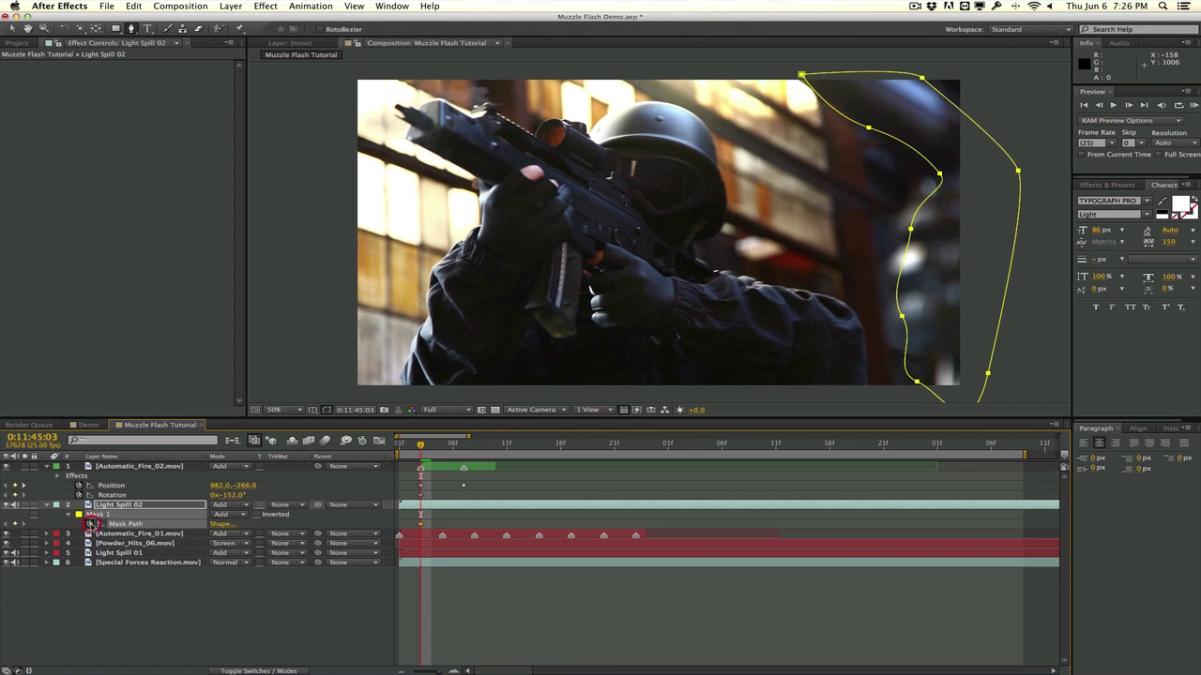
pyautogui.moveTo(450, 450); pyautogui.dragTo(464, 454)
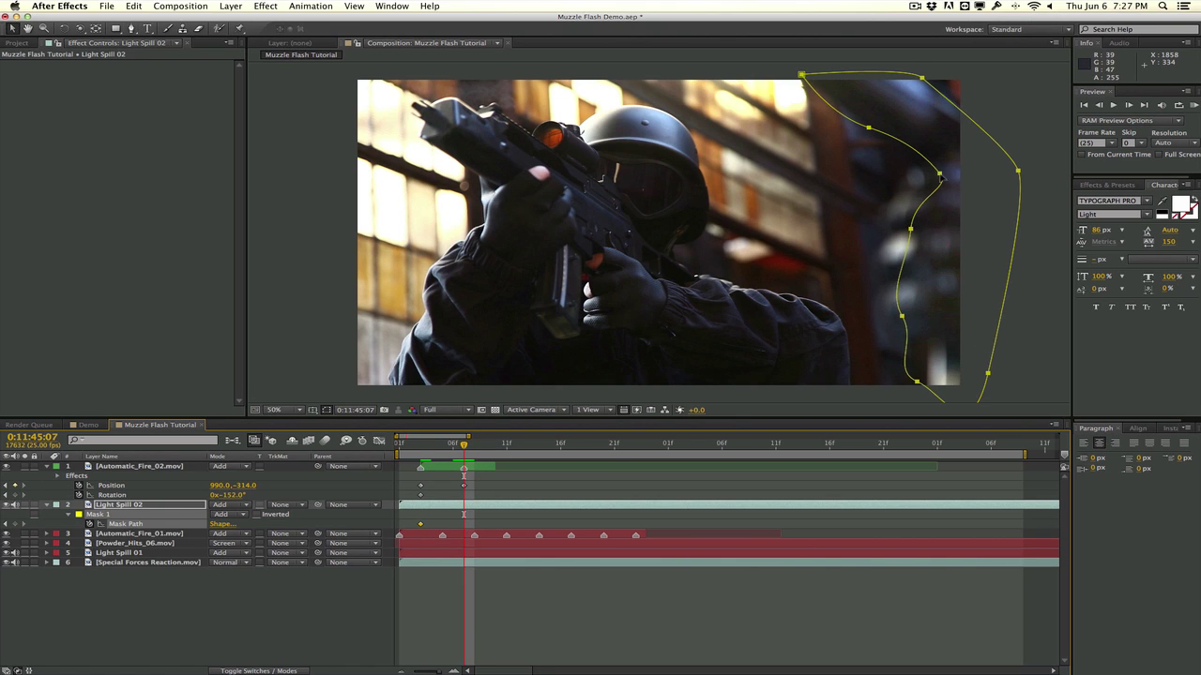
pyautogui.press('g')
pyautogui.click(939, 175)
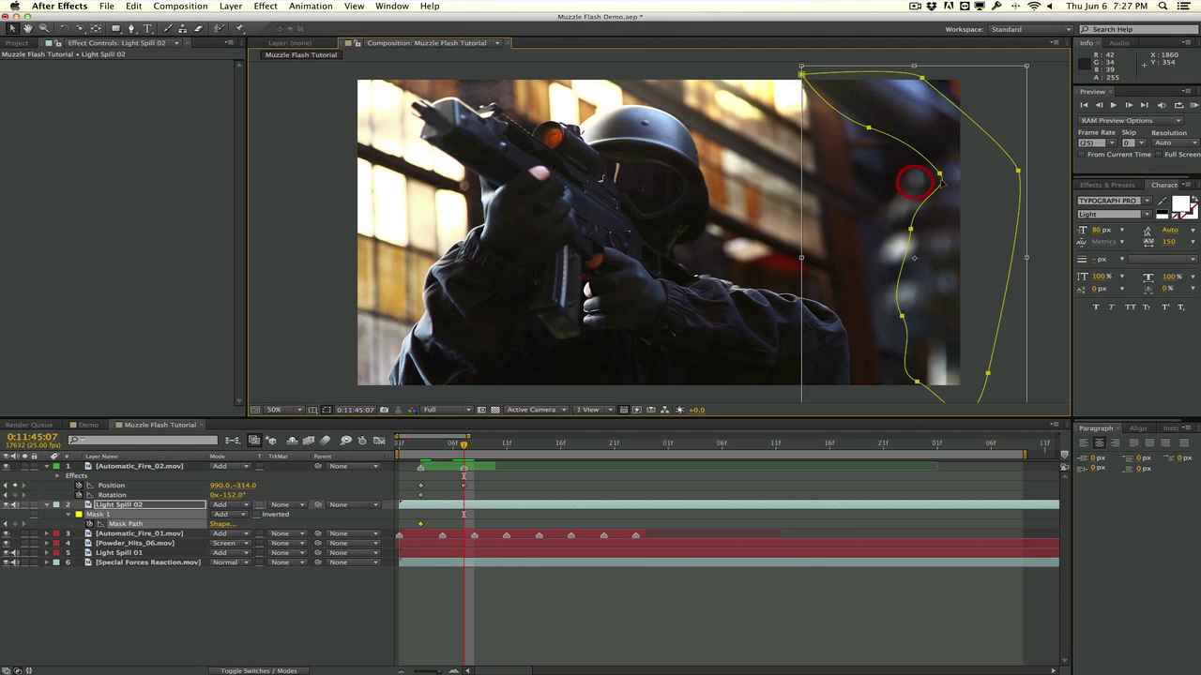
pyautogui.moveTo(954, 179)
pyautogui.mouseDown()
pyautogui.moveTo(899, 186)
pyautogui.moveTo(919, 227)
pyautogui.moveTo(901, 258)
pyautogui.moveTo(909, 313)
pyautogui.moveTo(895, 324)
pyautogui.mouseUp()
pyautogui.doubleClick(973, 177)
pyautogui.click(970, 235)
pyautogui.moveTo(1026, 167); pyautogui.dragTo(961, 161)
pyautogui.click(984, 253)
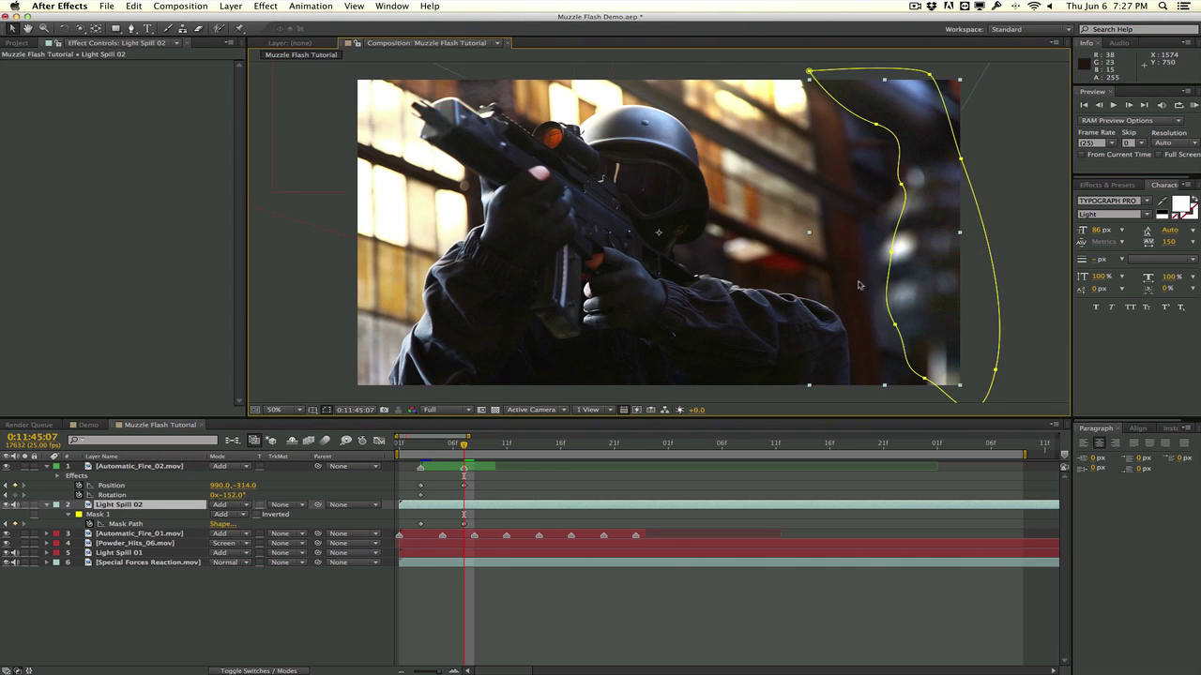
pyautogui.moveTo(994, 374); pyautogui.dragTo(979, 357)
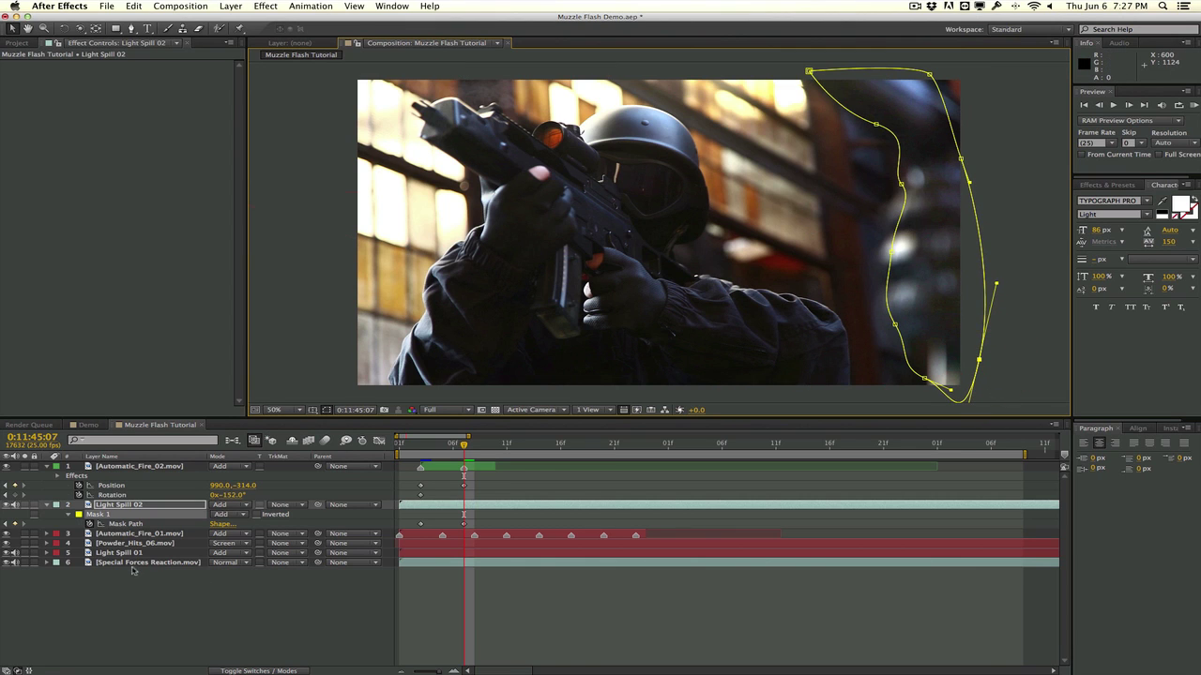
# Copy the Curves effect from Light Spill 01 and paste it onto Light Spill 02
pyautogui.click(142, 545)
pyautogui.click(144, 534)
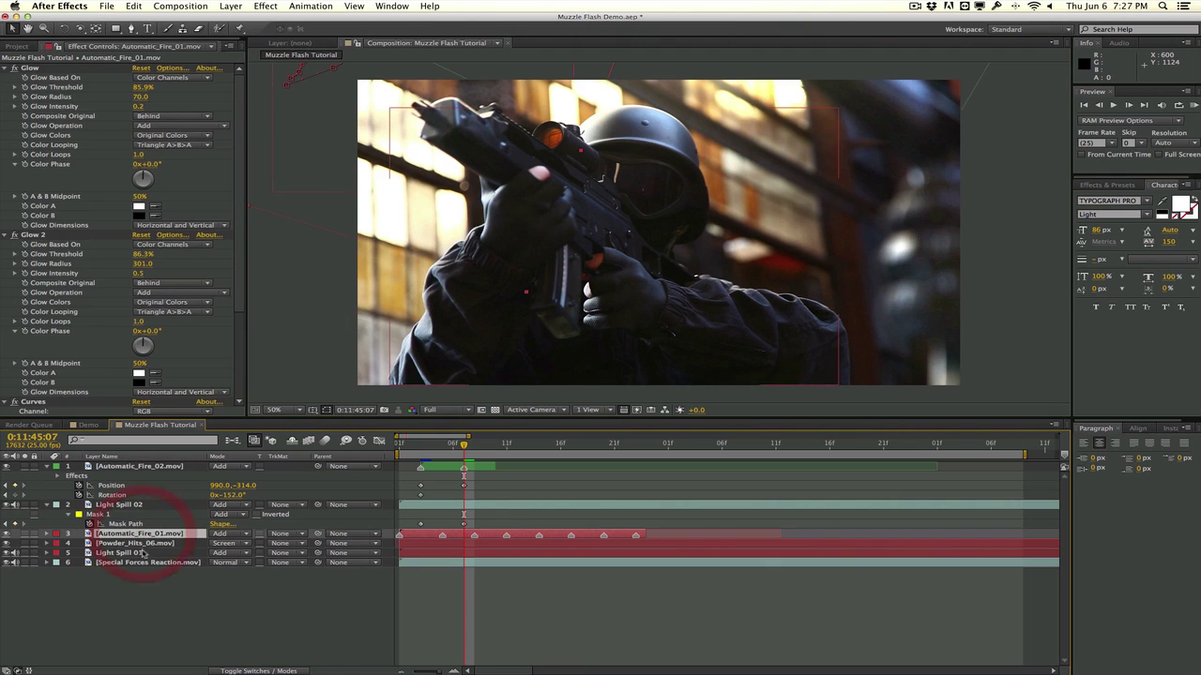
pyautogui.click(142, 551)
pyautogui.click(34, 64)
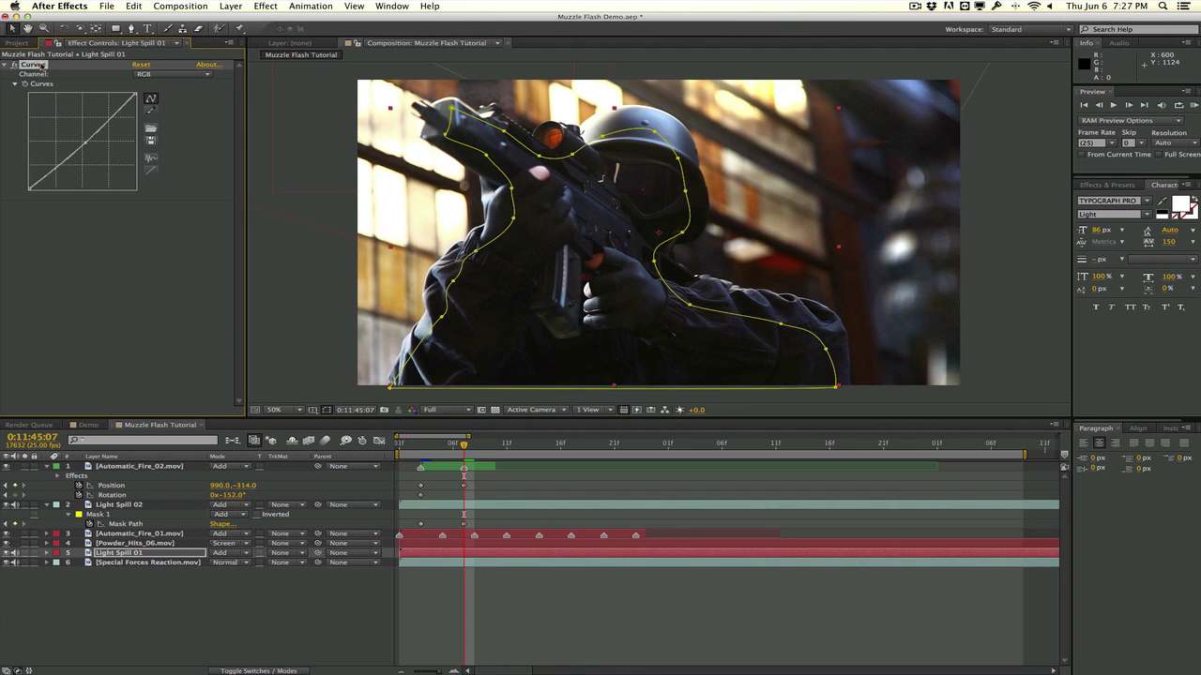
pyautogui.click(150, 504)
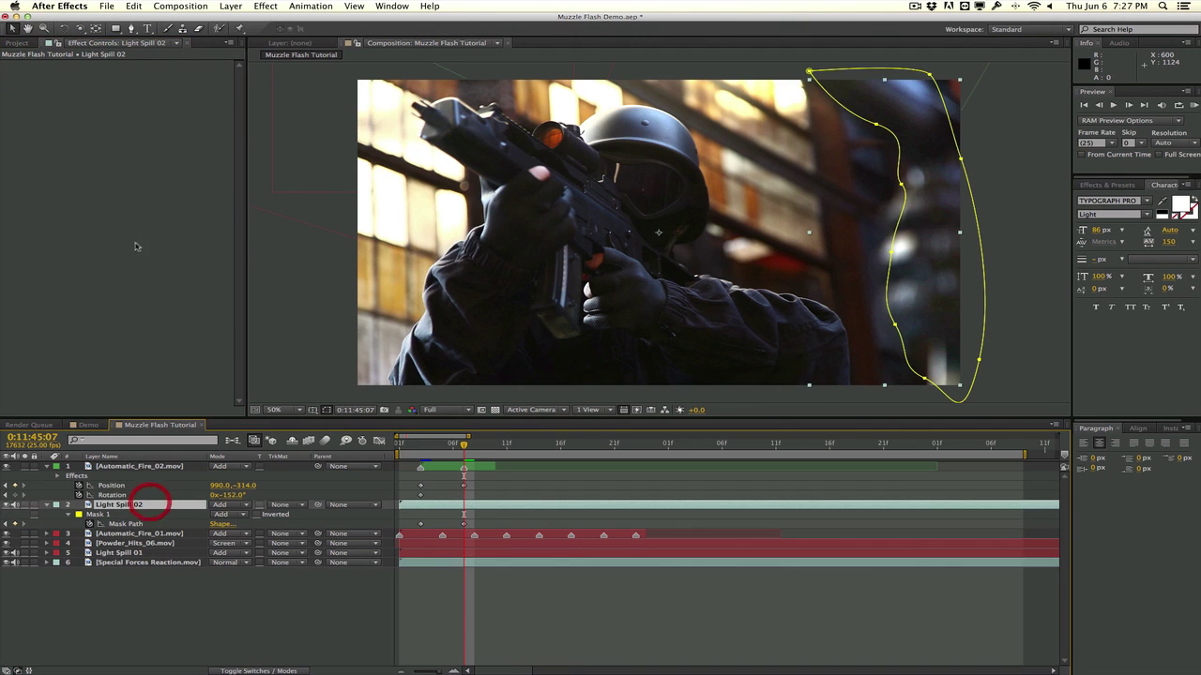
pyautogui.click(129, 196)
pyautogui.click(990, 170)
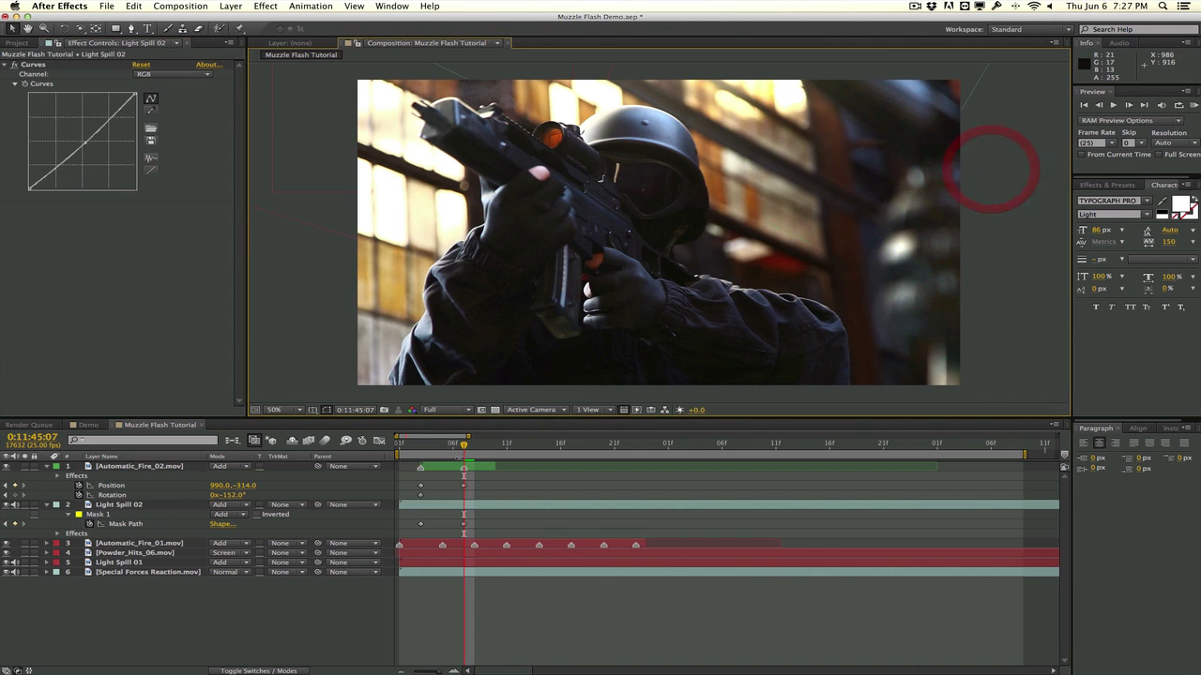
# Keyframe Light Spill 02's opacity at 65% on frame 0:11:45:03
pyautogui.moveTo(463, 446)
pyautogui.mouseDown()
pyautogui.moveTo(442, 446)
pyautogui.moveTo(464, 446)
pyautogui.moveTo(452, 445)
pyautogui.mouseUp()
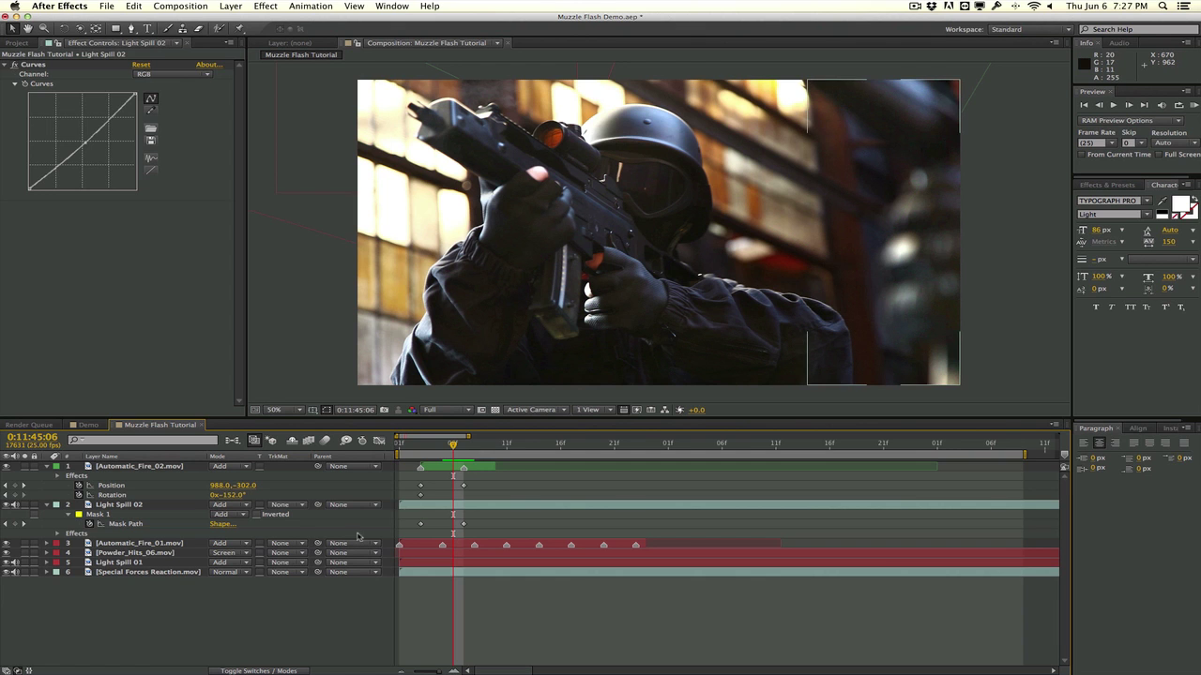
pyautogui.moveTo(437, 446)
pyautogui.mouseDown()
pyautogui.moveTo(404, 445)
pyautogui.moveTo(442, 445)
pyautogui.moveTo(420, 445)
pyautogui.mouseUp()
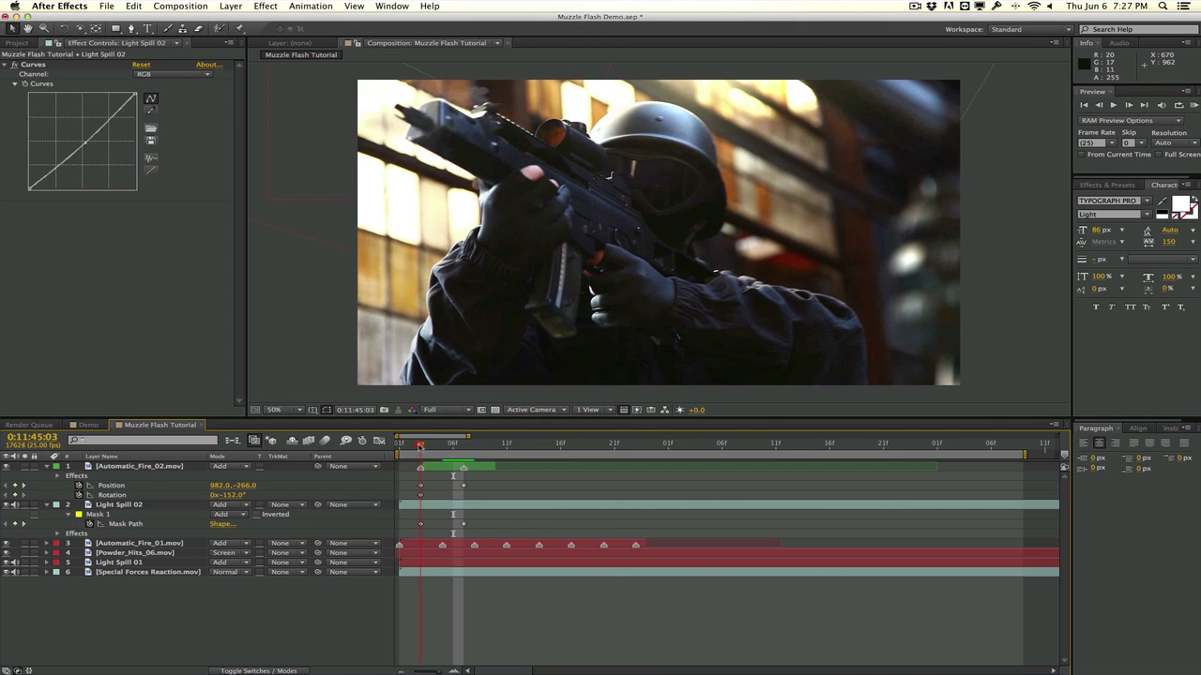
pyautogui.click(145, 507)
pyautogui.press('t')
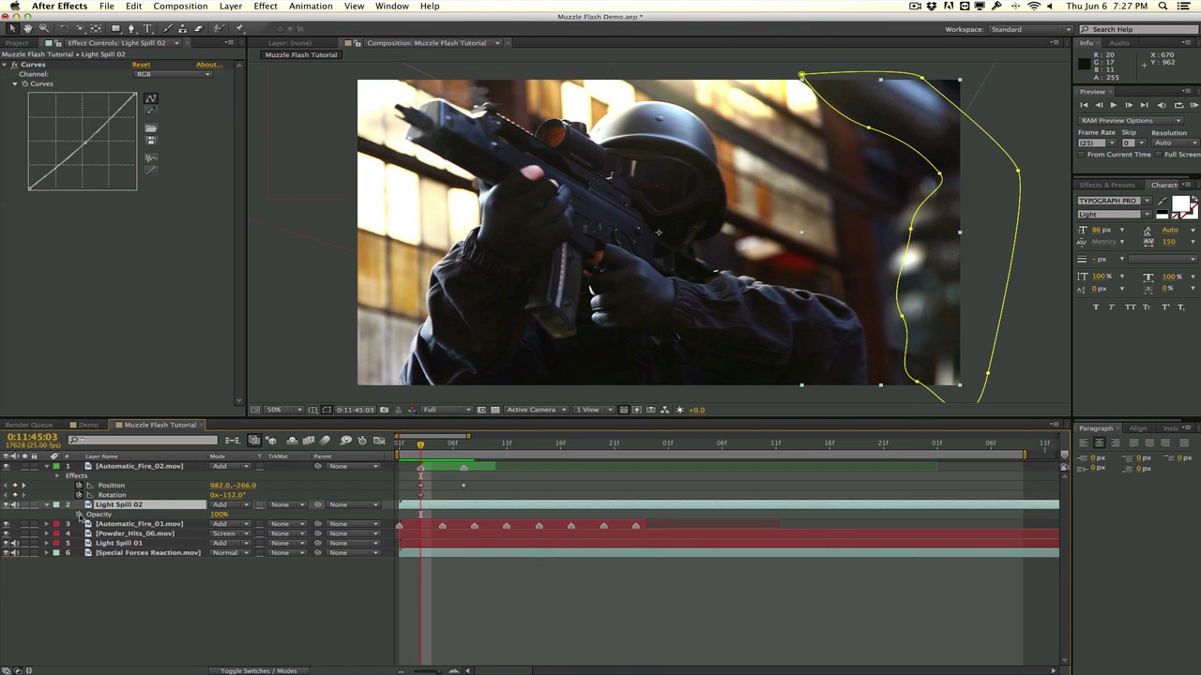
pyautogui.click(219, 514)
pyautogui.write('65')
pyautogui.press('Return')
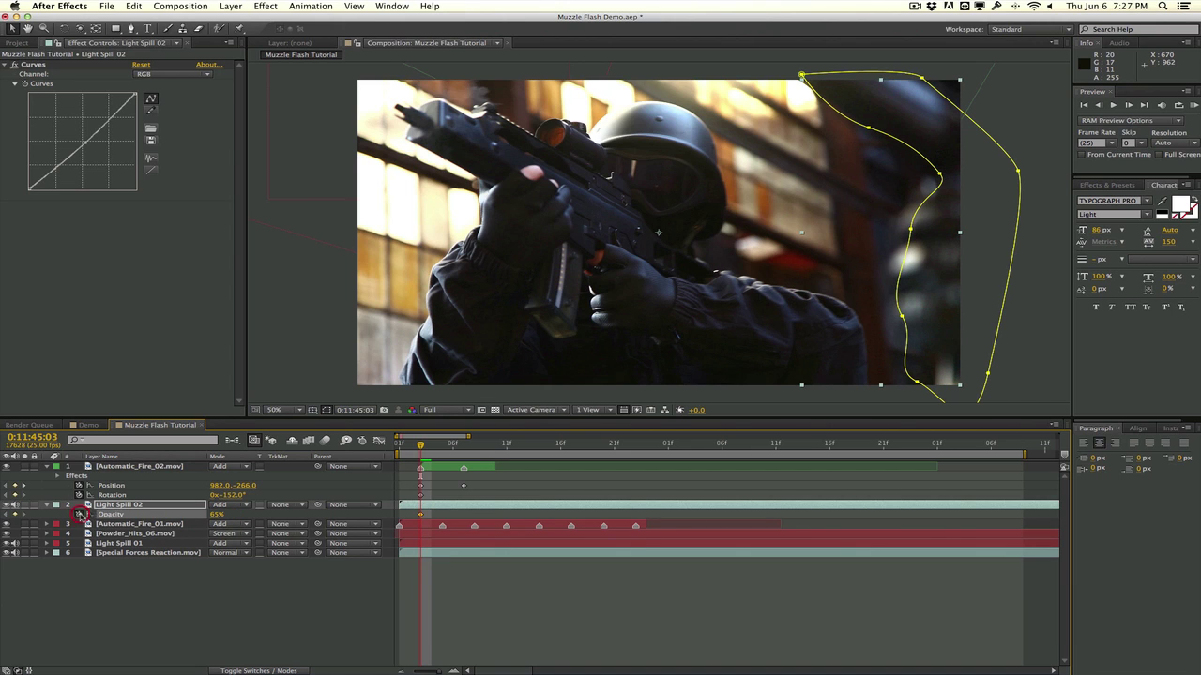
# Add a 0% opacity keyframe to Light Spill 02 two frames further on, at 0:11:45:05
pyautogui.press('pagedown')
pyautogui.press('pagedown')
pyautogui.click(217, 514)
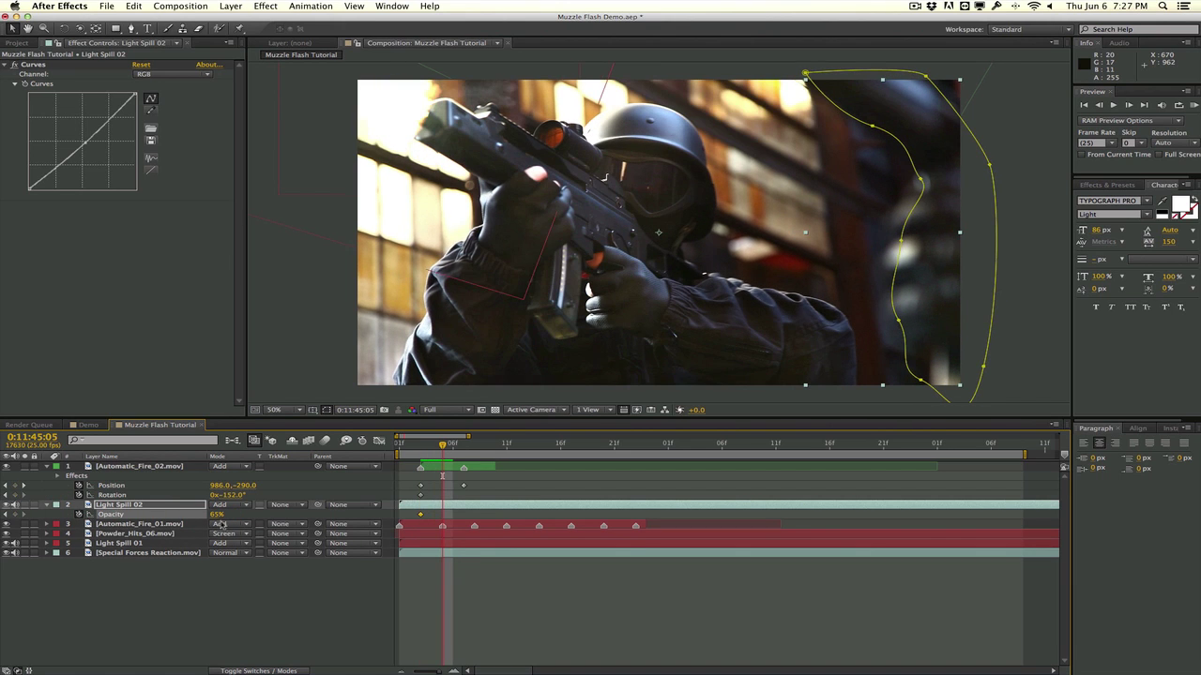
pyautogui.write('0')
pyautogui.press('Return')
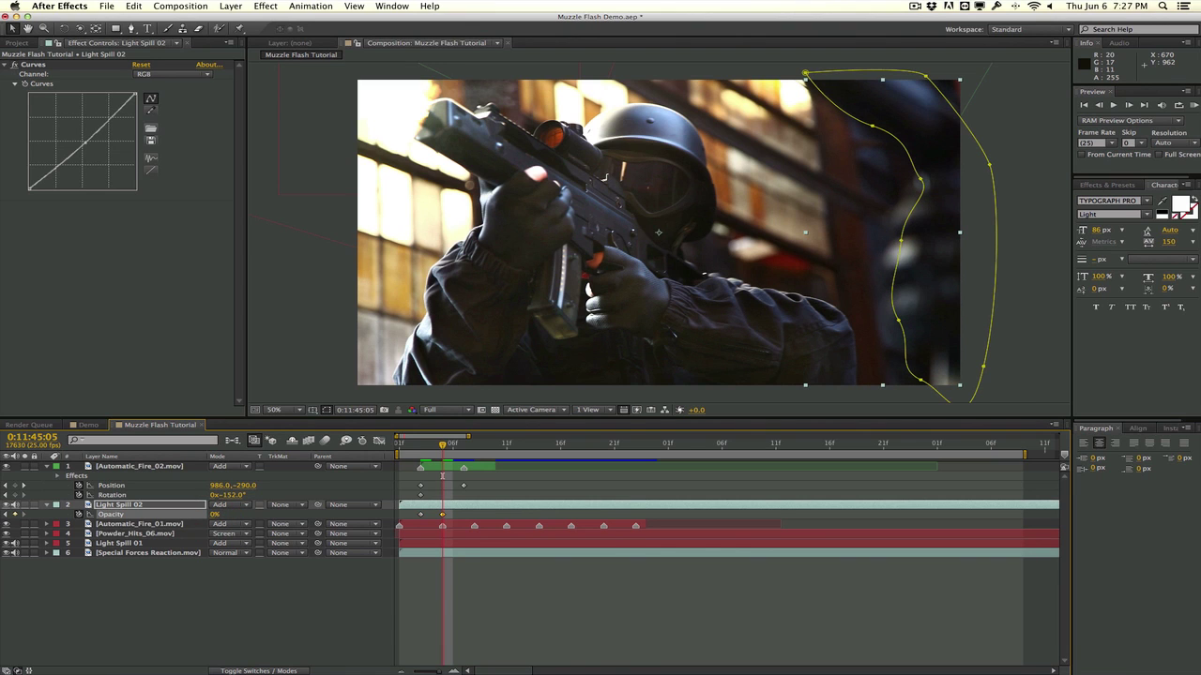
# Add a 65% opacity keyframe to Light Spill 02 at 0:11:45:07 for the second flash
pyautogui.press('pagedown')
pyautogui.press('pagedown')
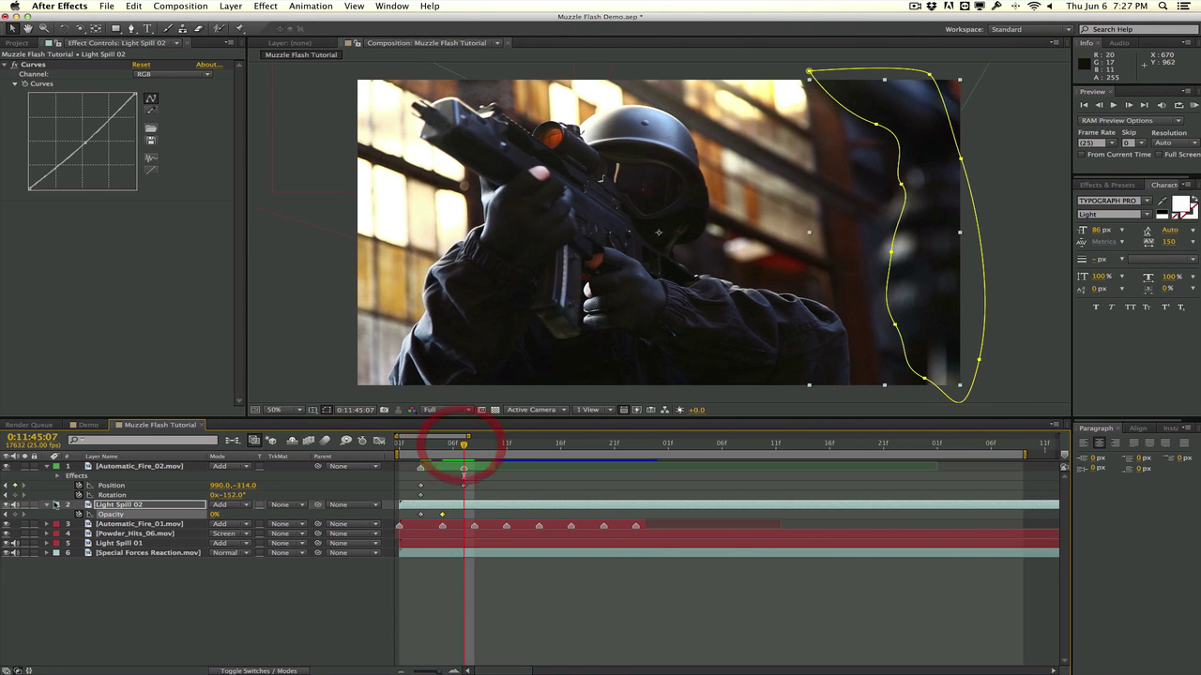
pyautogui.click(214, 514)
pyautogui.write('65')
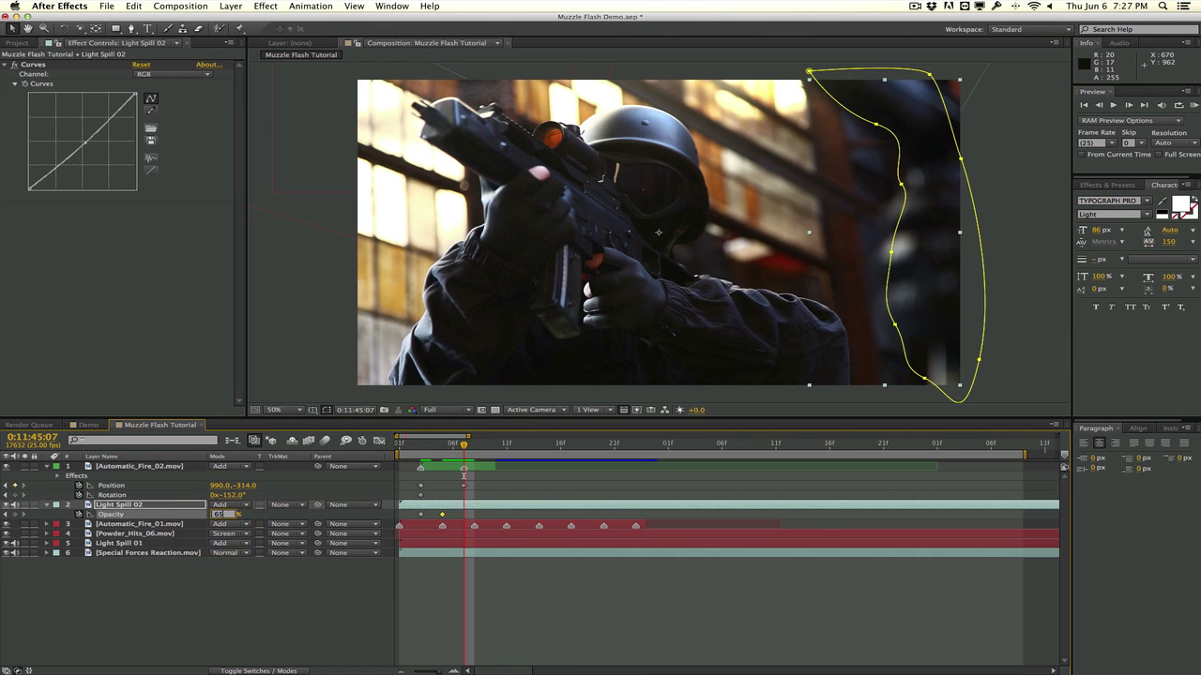
pyautogui.press('Return')
# Add a 0% opacity keyframe to Light Spill 02 at 0:11:45:09 and select all its opacity keyframes
pyautogui.press('pagedown')
pyautogui.press('pagedown')
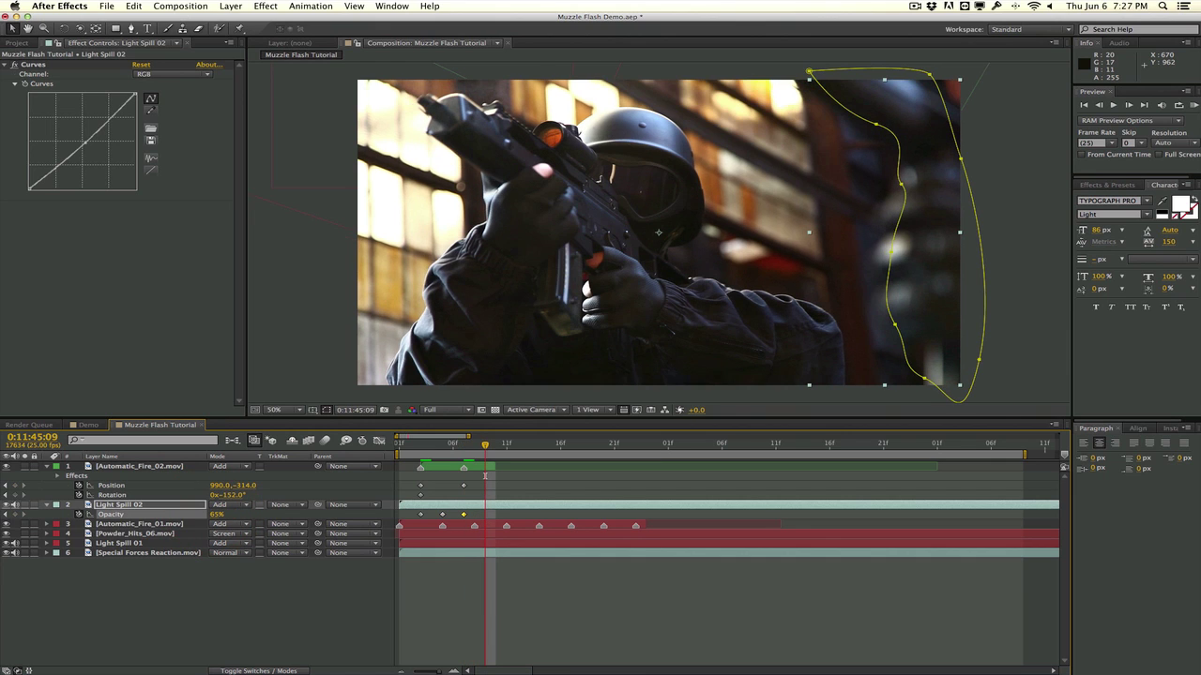
pyautogui.click(214, 514)
pyautogui.write('0')
pyautogui.press('Return')
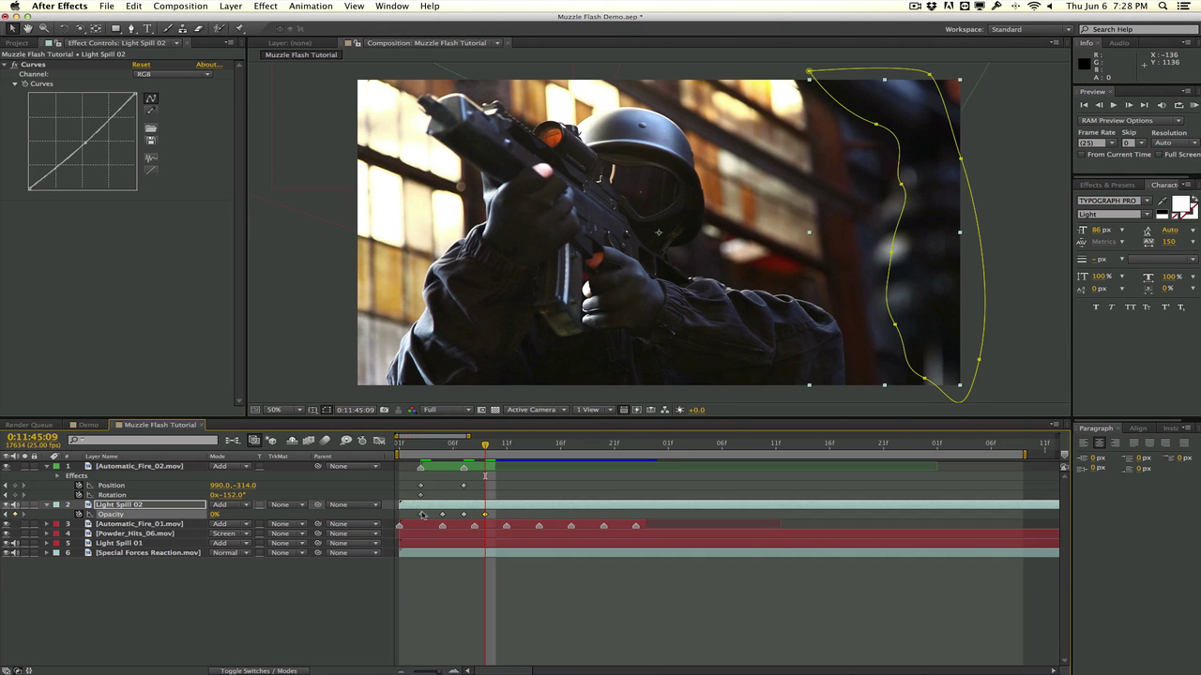
pyautogui.moveTo(415, 518); pyautogui.dragTo(510, 522)
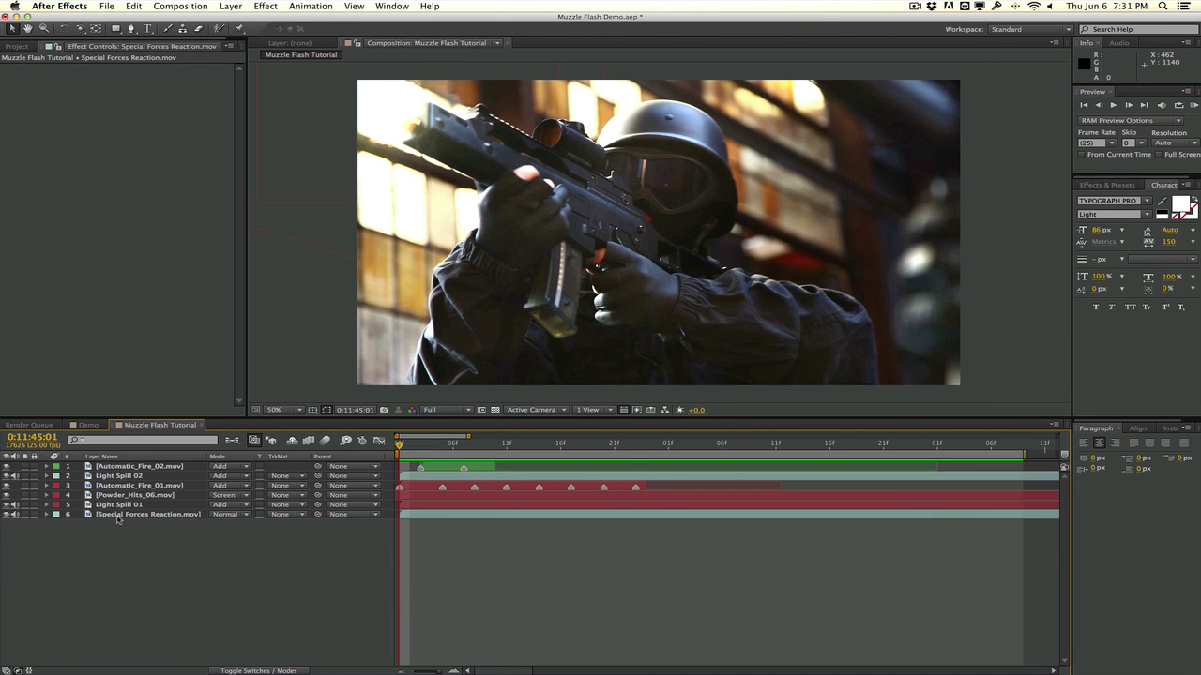
# Add the 8mm_02.mov clip from the Action Essentials II folder as the top layer of the Muzzle Flash Tutorial composition
pyautogui.click(17, 46)
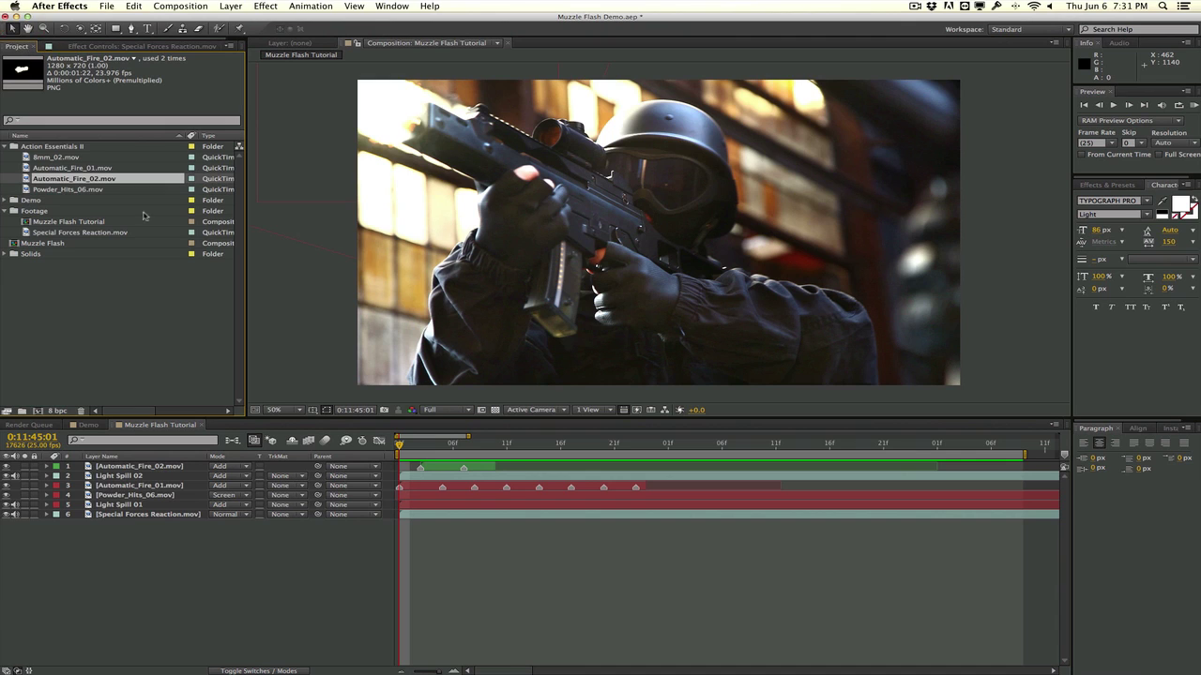
pyautogui.click(66, 158)
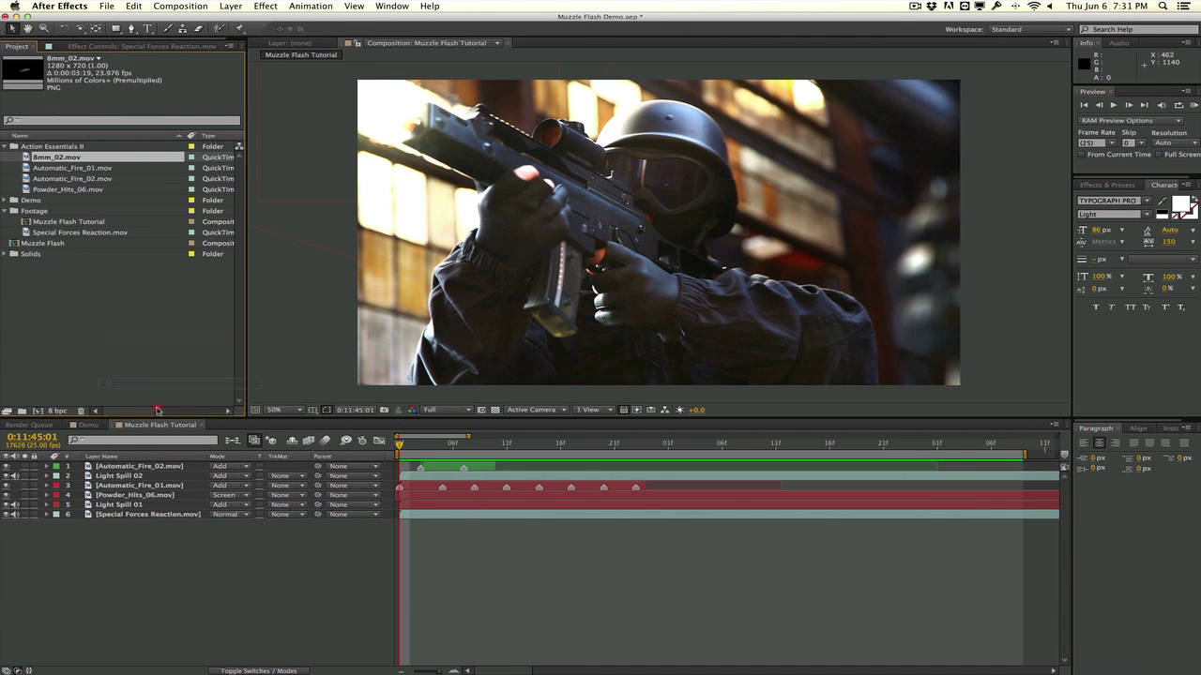
pyautogui.moveTo(157, 410); pyautogui.dragTo(164, 466)
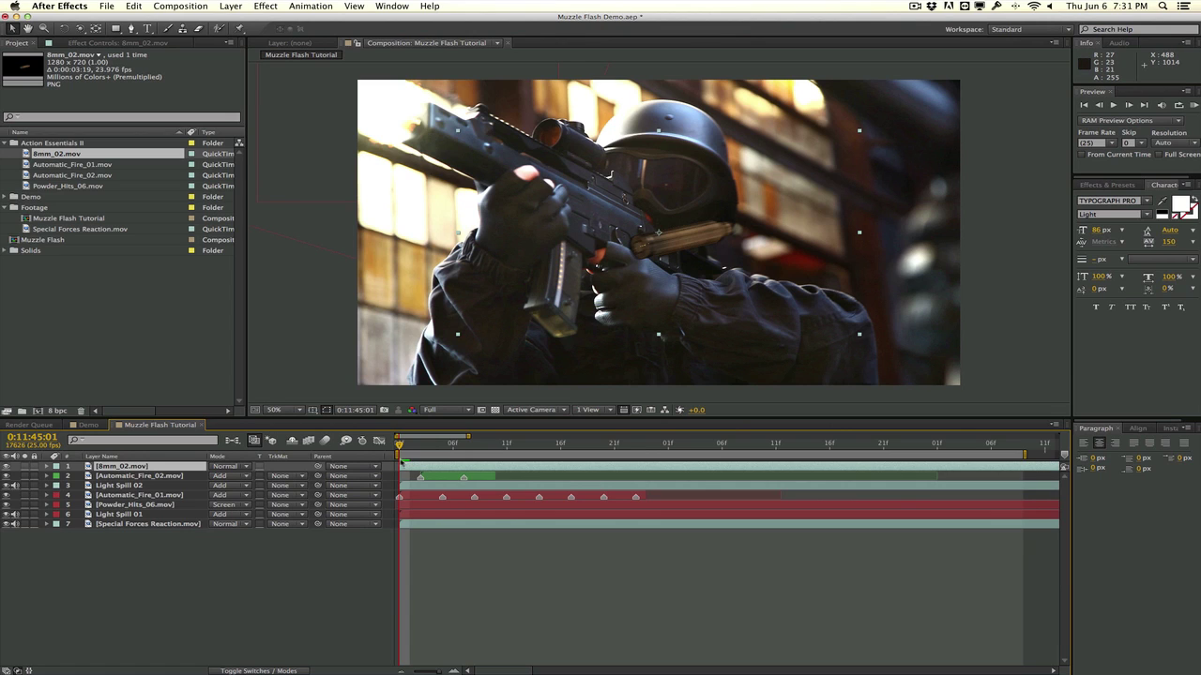
# Scale the 8mm_02.mov layer to 18% and place the shell over the rifle's body at position 830, 412
pyautogui.press('s')
pyautogui.moveTo(231, 480); pyautogui.dragTo(182, 482)
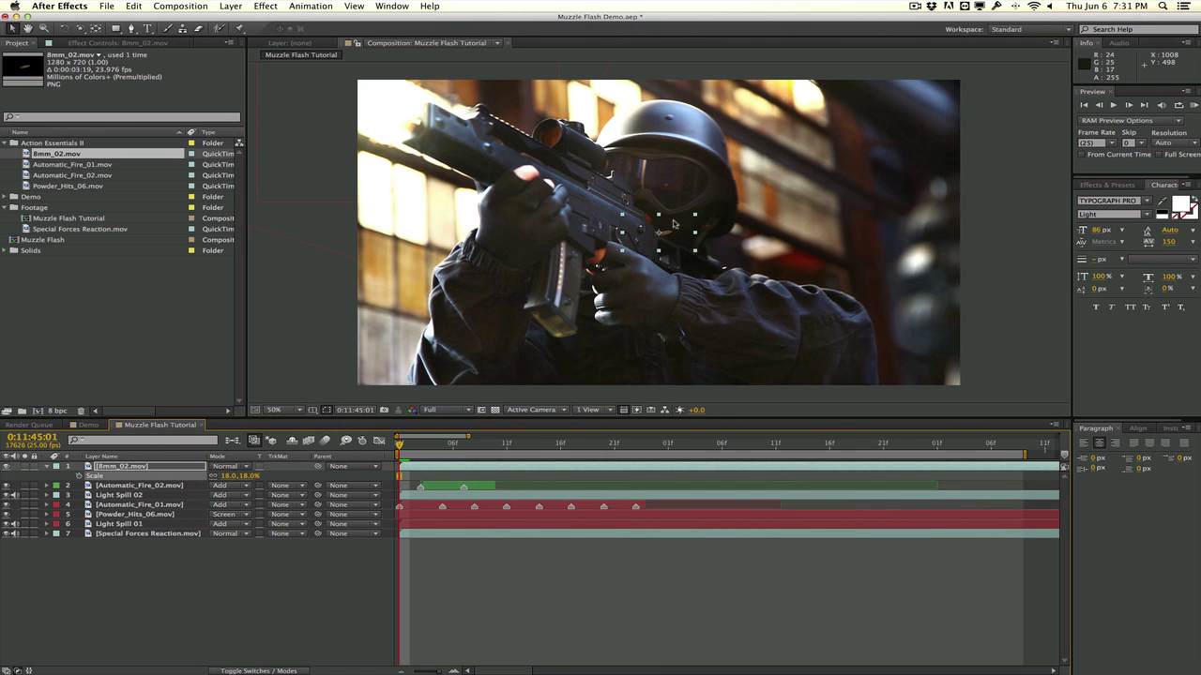
pyautogui.moveTo(671, 235); pyautogui.dragTo(629, 202)
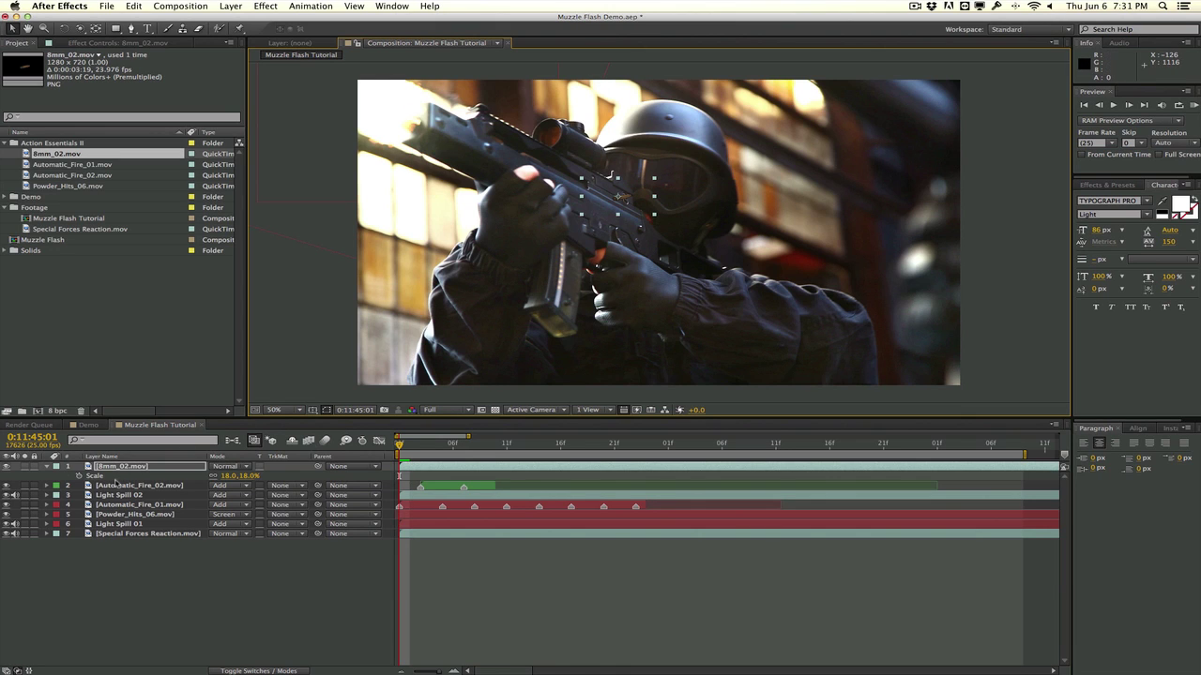
# Create a position keyframe on 8mm_02.mov and shift it one frame later, to 0:11:45:02
pyautogui.press('p')
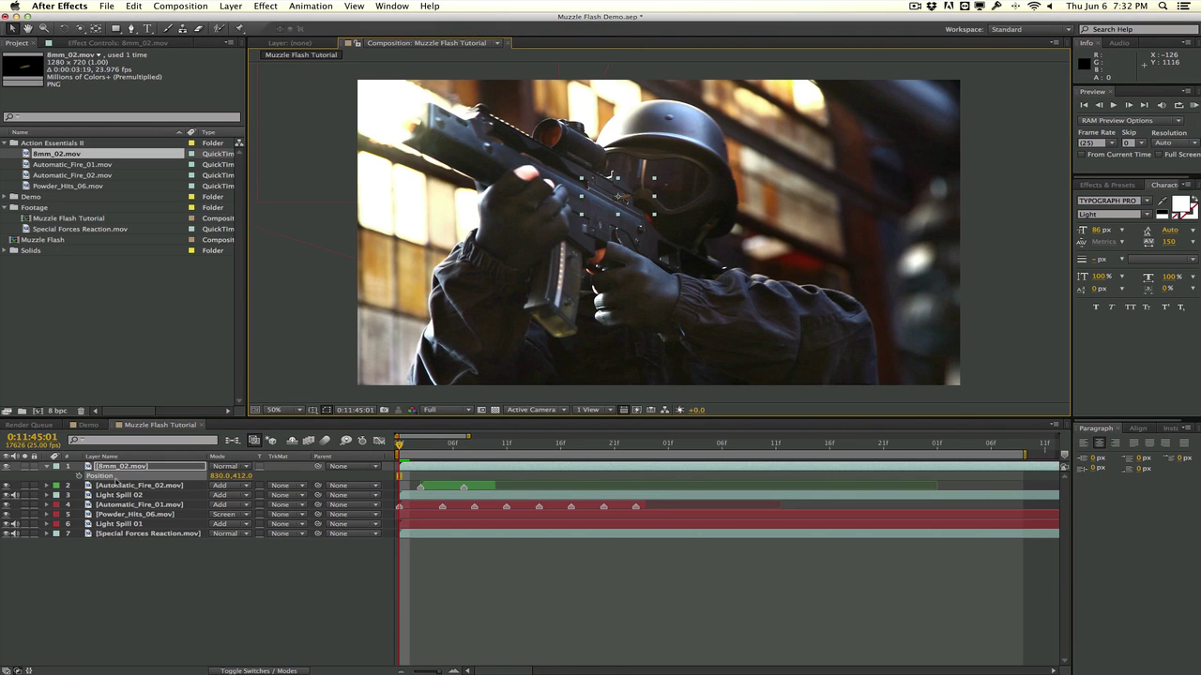
pyautogui.click(78, 475)
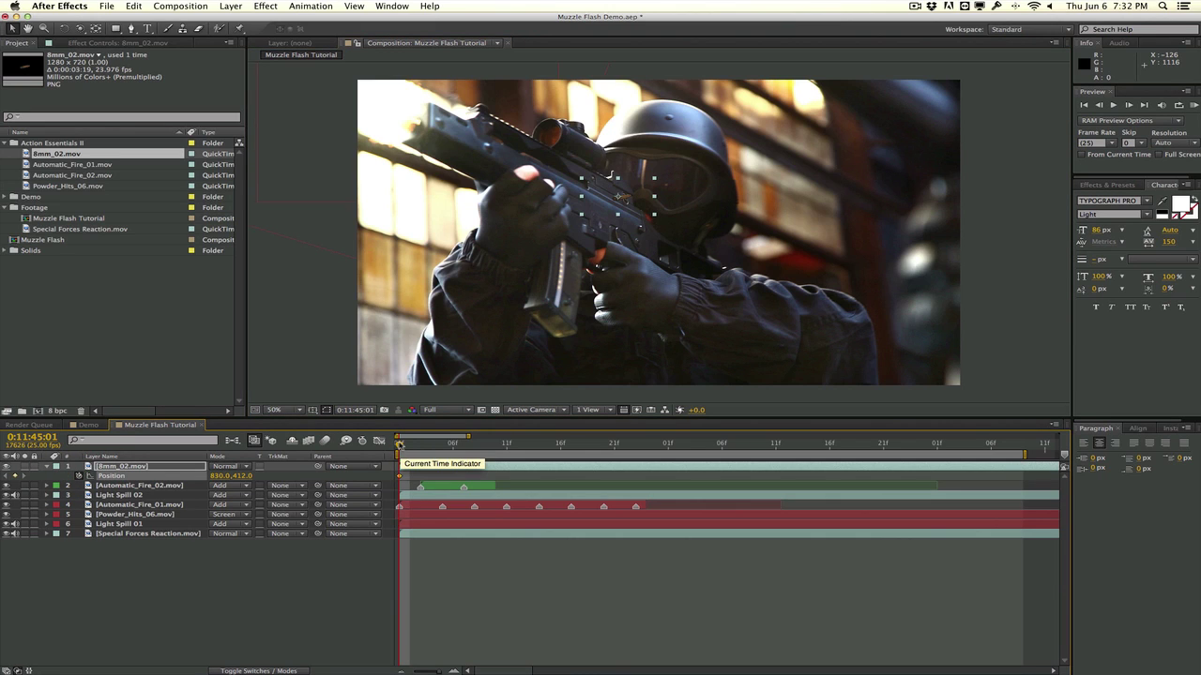
pyautogui.moveTo(408, 479); pyautogui.dragTo(409, 477)
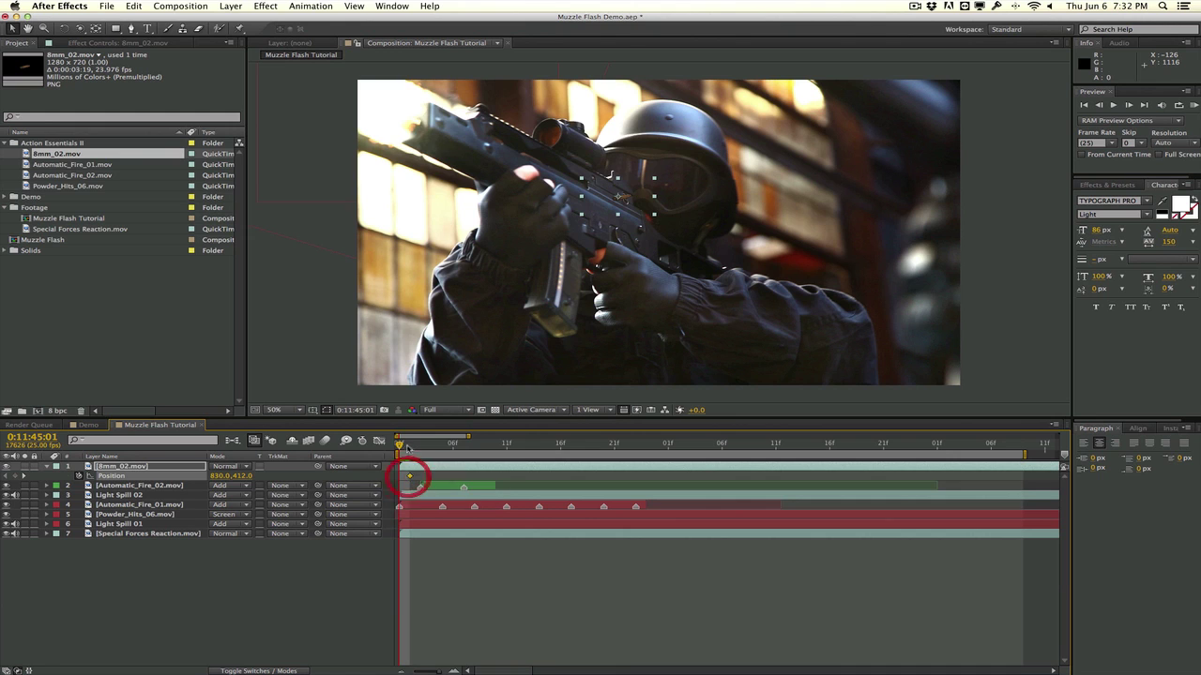
# Add a position keyframe on 8mm_02.mov at 0:11:45:05, moving the shell below the frame to 1272, 1144
pyautogui.press('pagedown')
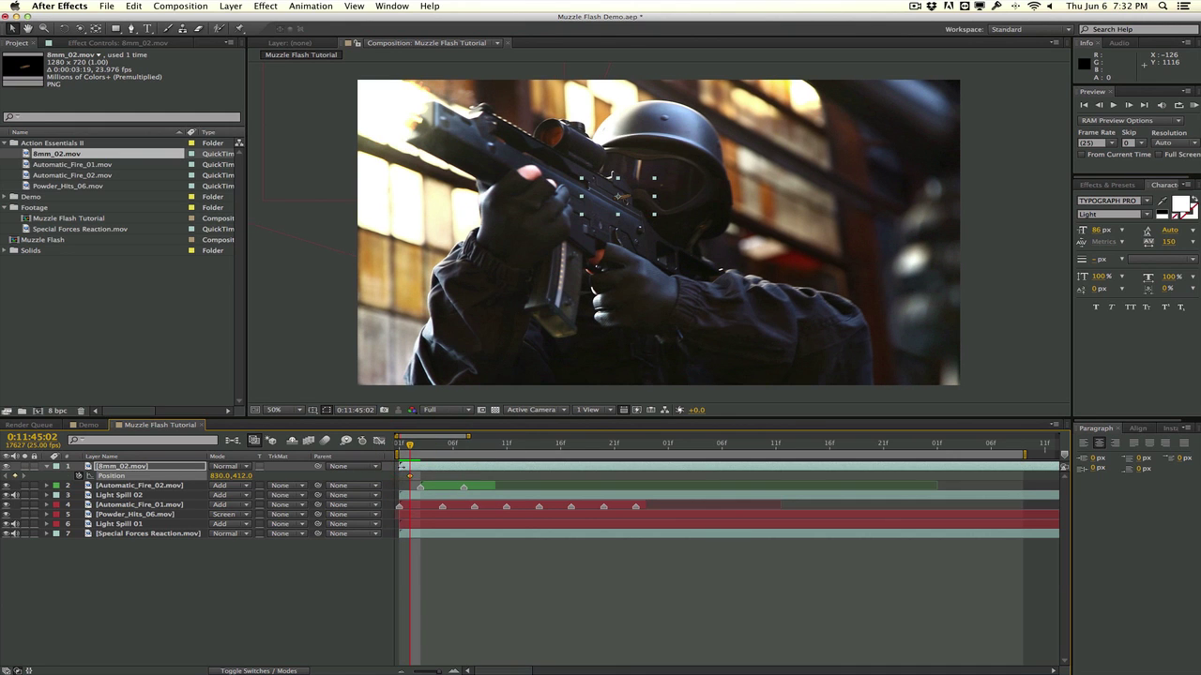
pyautogui.click(410, 466)
pyautogui.moveTo(410, 447); pyautogui.dragTo(442, 446)
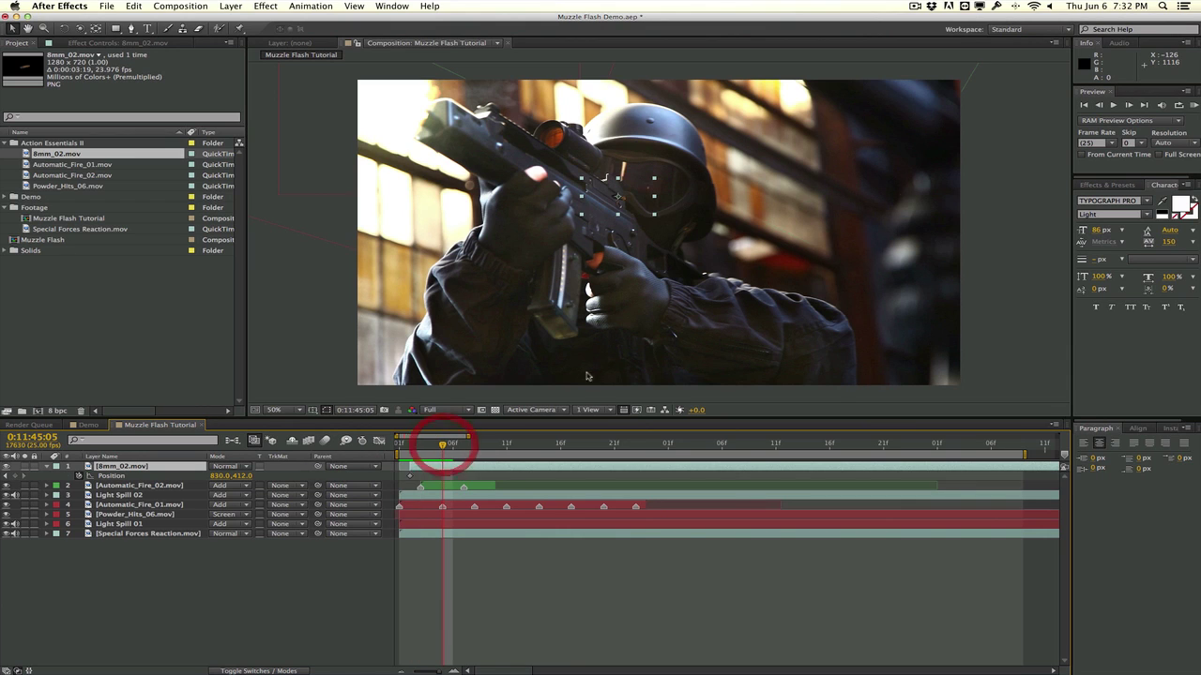
pyautogui.moveTo(627, 202); pyautogui.dragTo(771, 419)
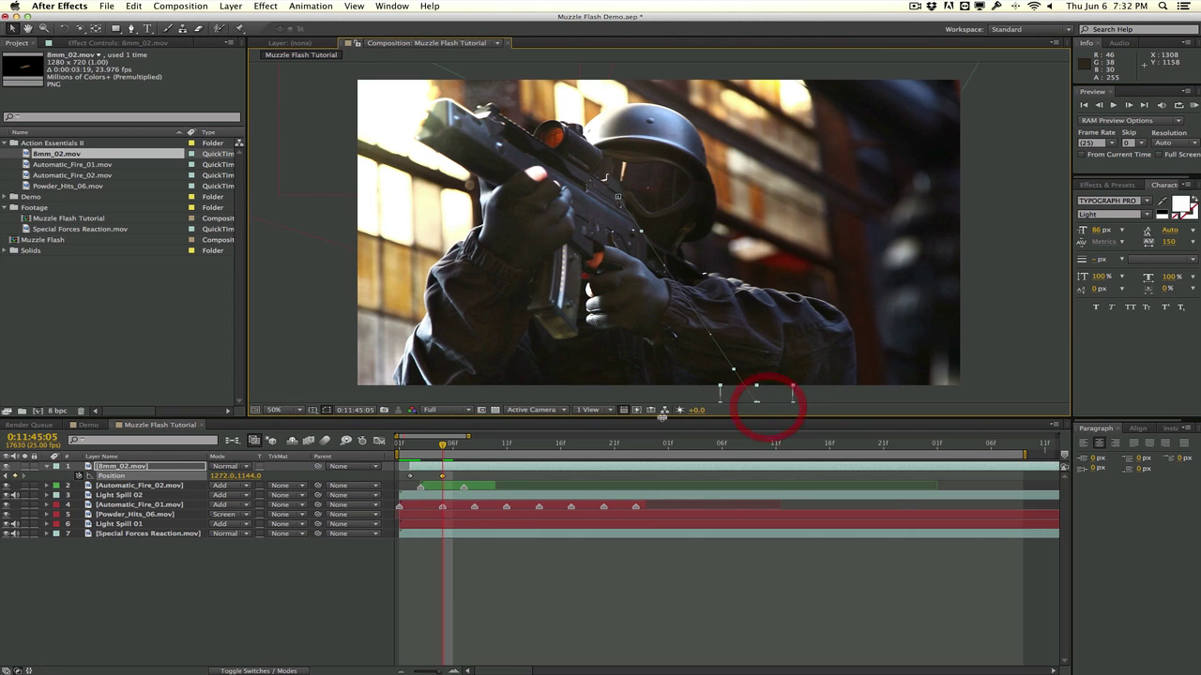
# Ease the shell's position keyframes and bend its motion path so it arcs outward over the soldier's arm
pyautogui.moveTo(457, 476)
pyautogui.mouseDown()
pyautogui.moveTo(407, 482)
pyautogui.moveTo(410, 447)
pyautogui.moveTo(423, 444)
pyautogui.mouseUp()
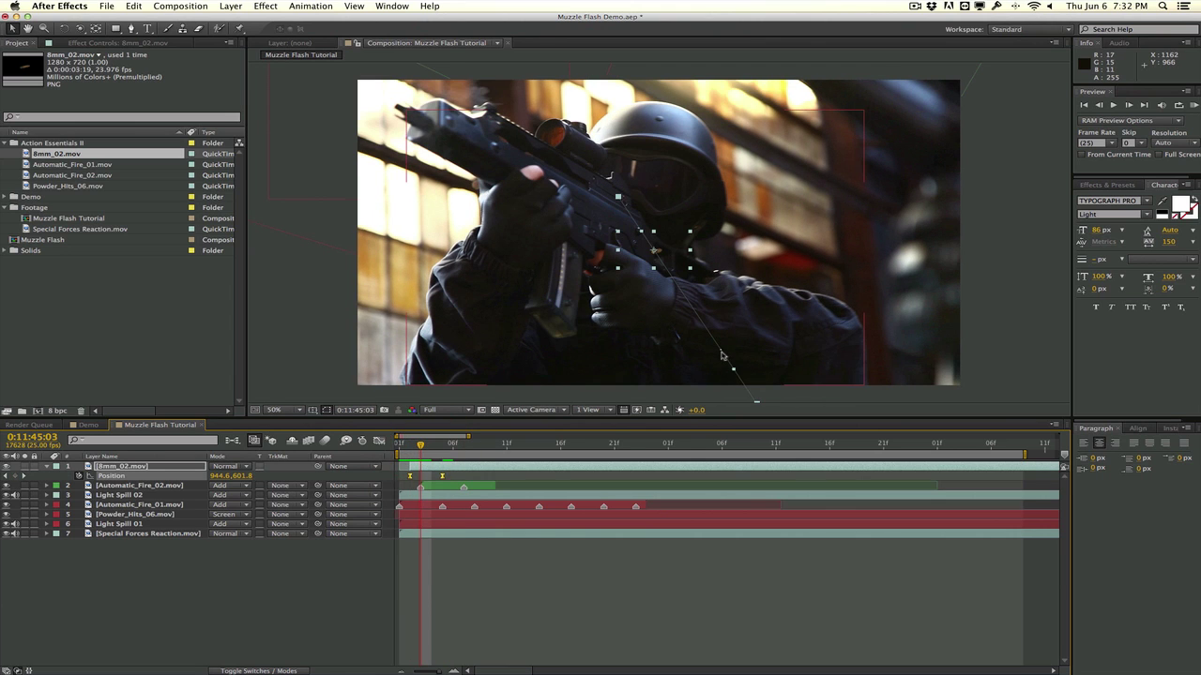
pyautogui.click(722, 355)
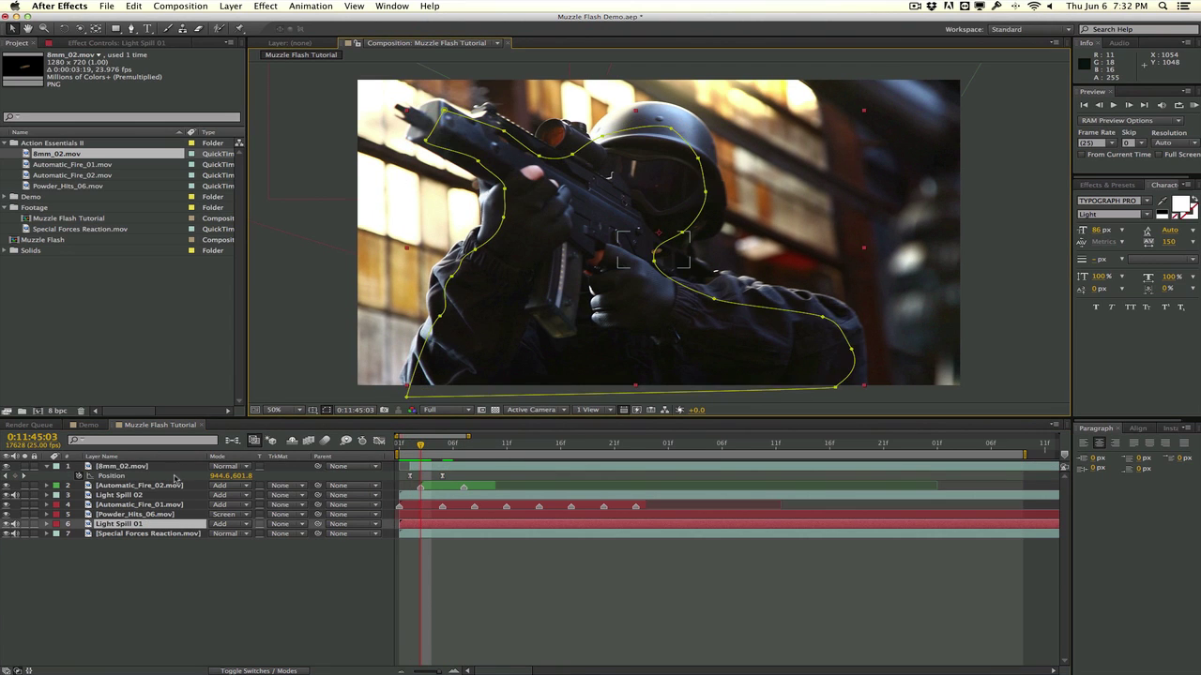
pyautogui.click(174, 476)
pyautogui.moveTo(734, 373); pyautogui.dragTo(722, 292)
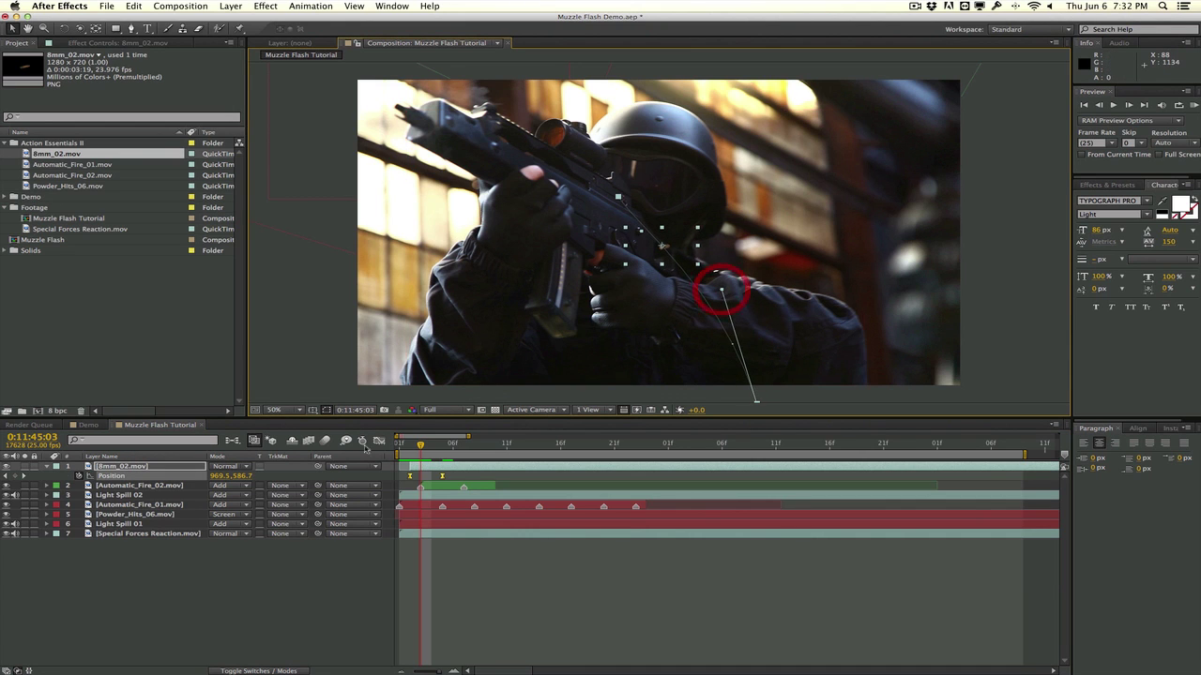
# Preview the shell ejection and raise its starting keyframe at 0:11:45:02 to position 830, 408
pyautogui.moveTo(403, 446); pyautogui.dragTo(378, 445)
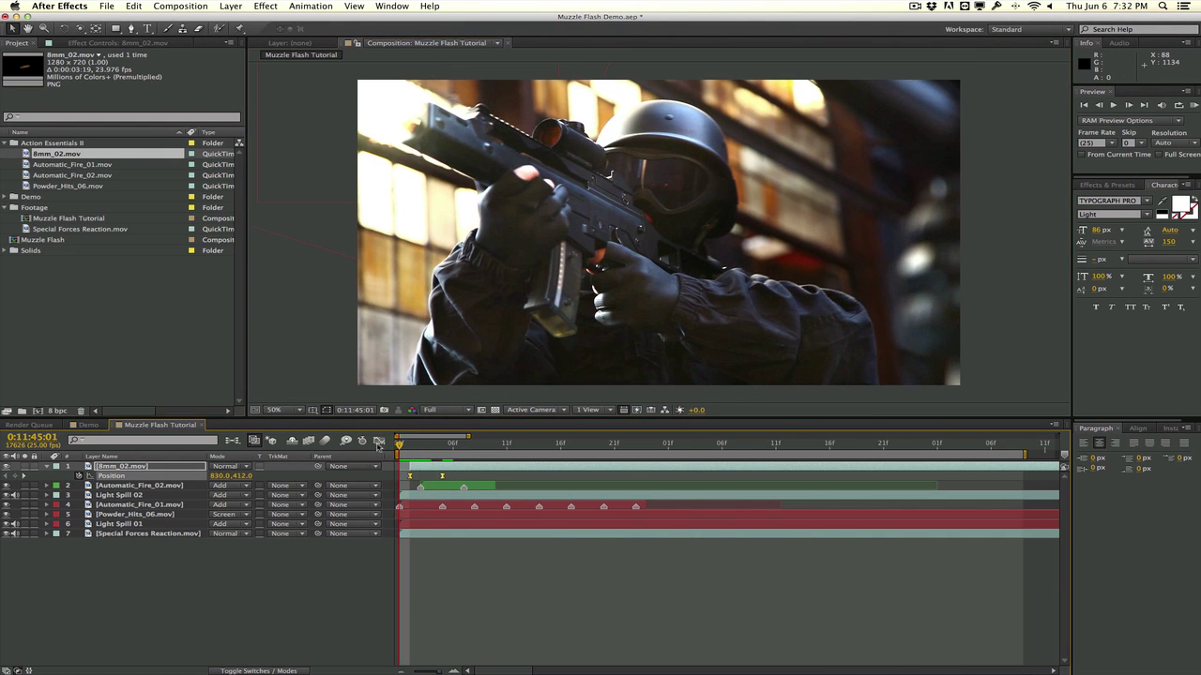
pyautogui.press('space')
pyautogui.click(345, 296)
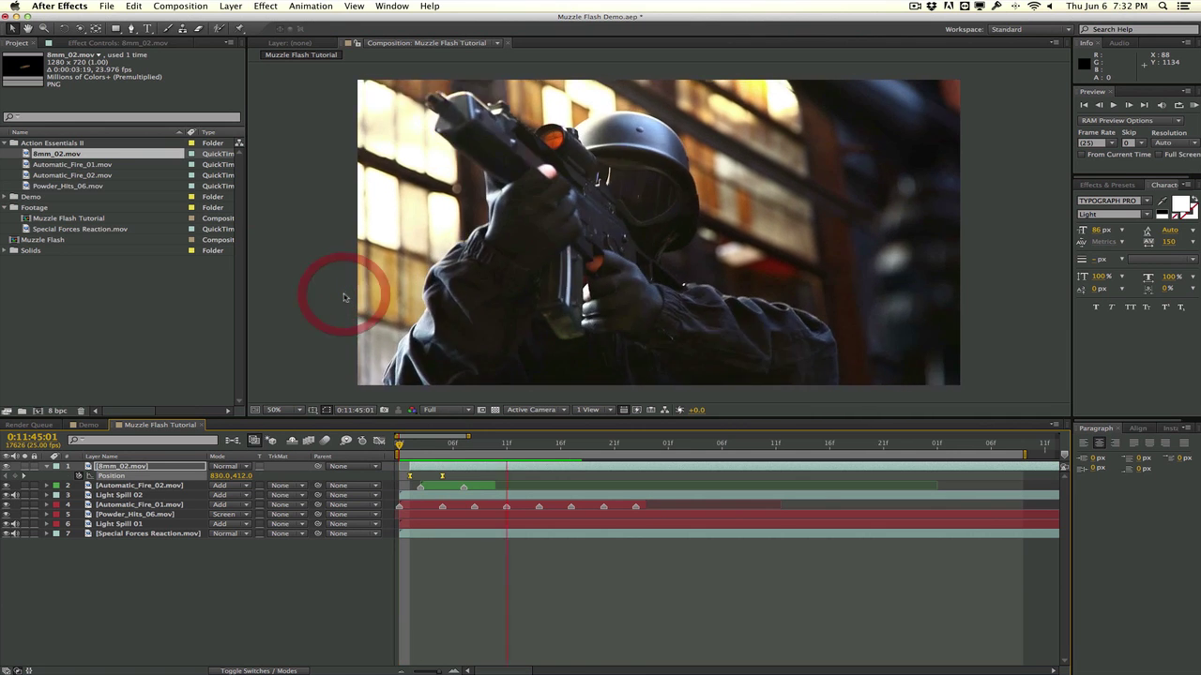
pyautogui.moveTo(404, 446); pyautogui.dragTo(413, 446)
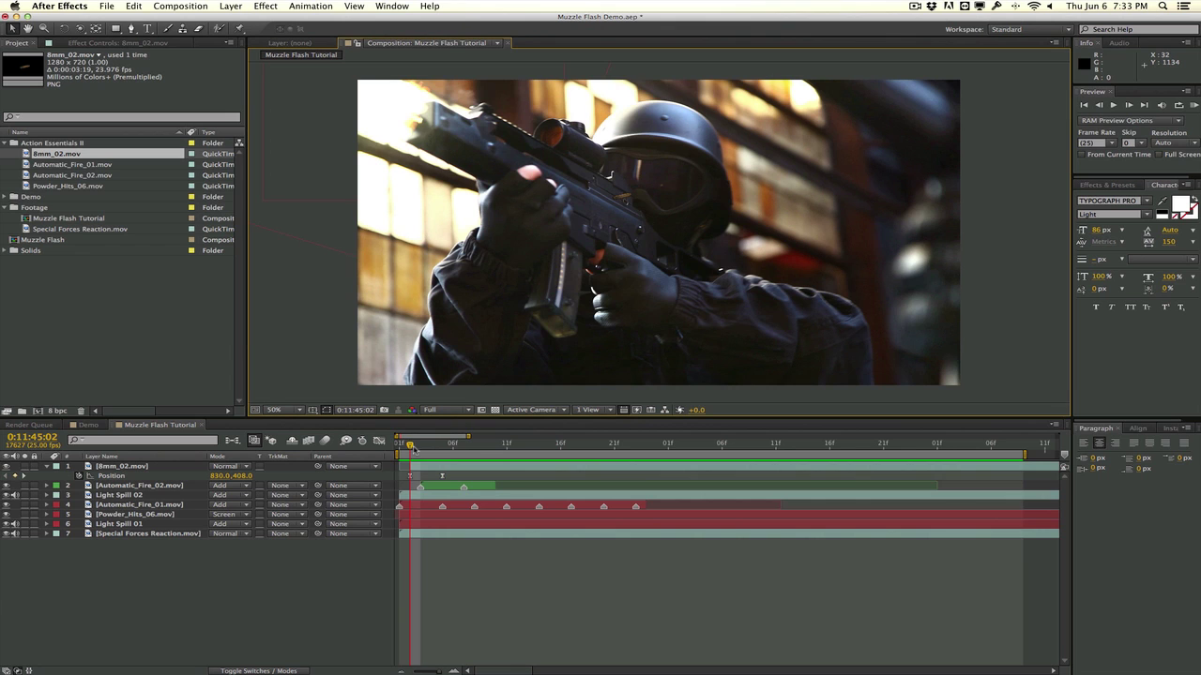
# Duplicate the 8mm_02.mov layer and shift the copy four frames later to start at 0:11:45:06
pyautogui.moveTo(413, 447); pyautogui.dragTo(441, 445)
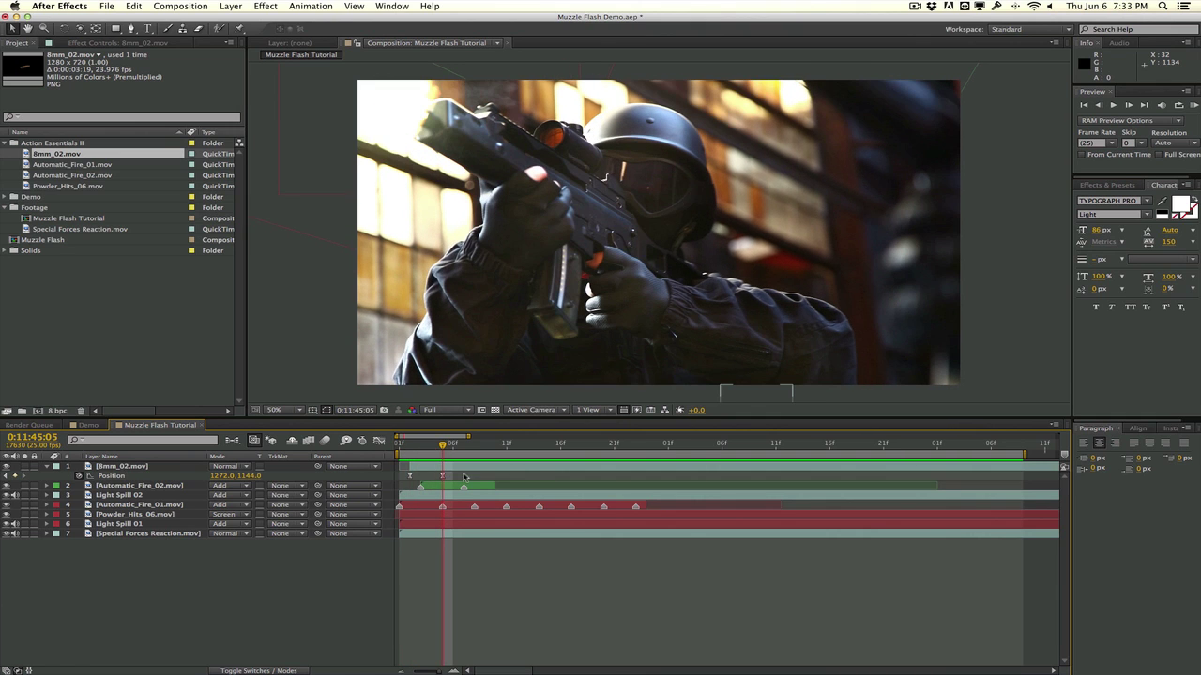
pyautogui.click(197, 468)
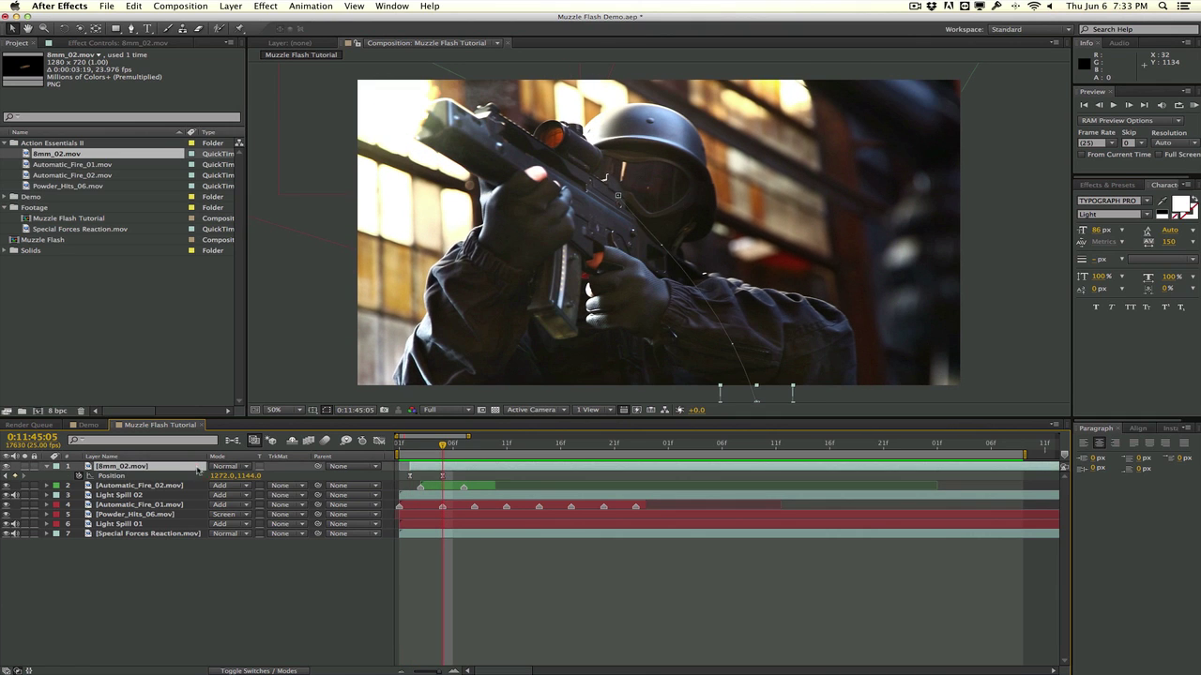
pyautogui.press('super+d')
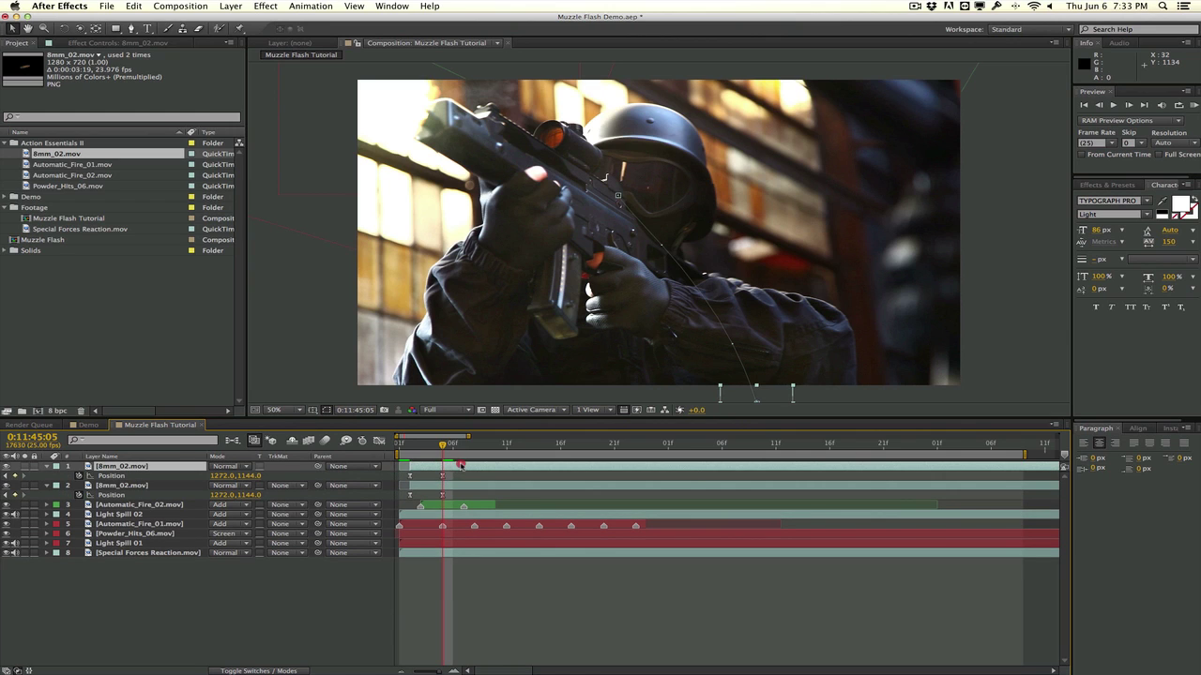
pyautogui.moveTo(460, 465); pyautogui.dragTo(484, 447)
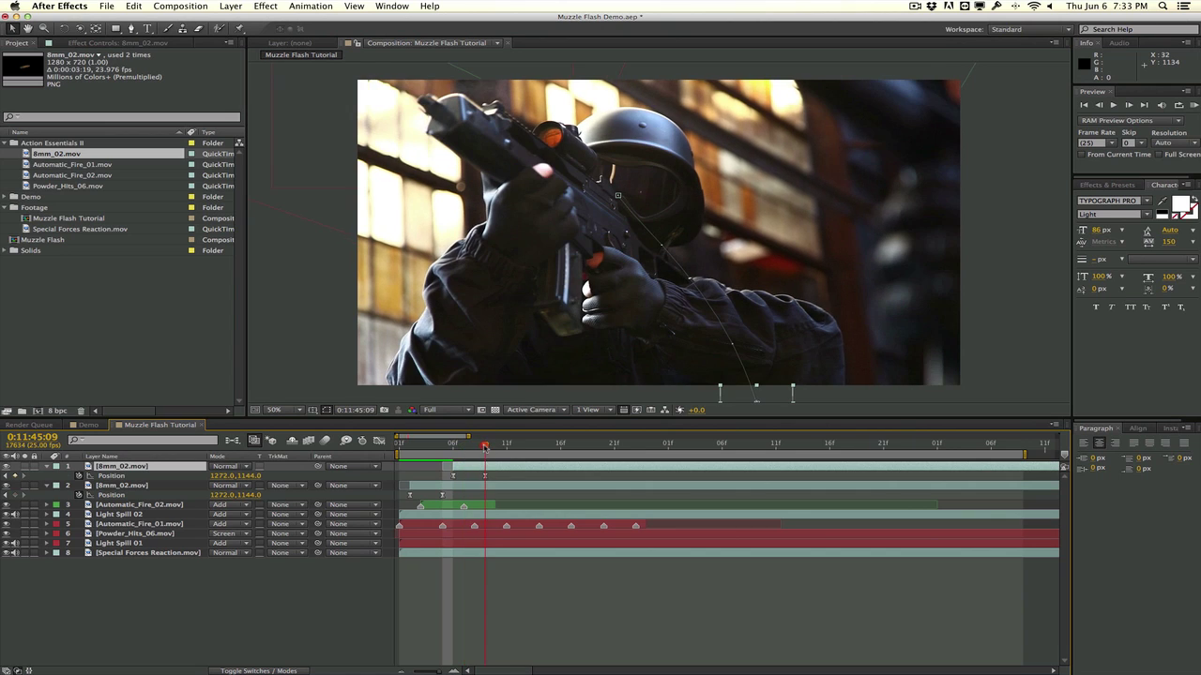
# Move the second shell's end keyframe at 0:11:45:09 to 1428, 1144 and bend its motion path downward
pyautogui.moveTo(786, 395); pyautogui.dragTo(830, 395)
pyautogui.moveTo(771, 295); pyautogui.dragTo(660, 326)
# Duplicate the second shell layer, reveal the copy's position and shift it to start at 0:11:45:12
pyautogui.moveTo(495, 446); pyautogui.dragTo(506, 446)
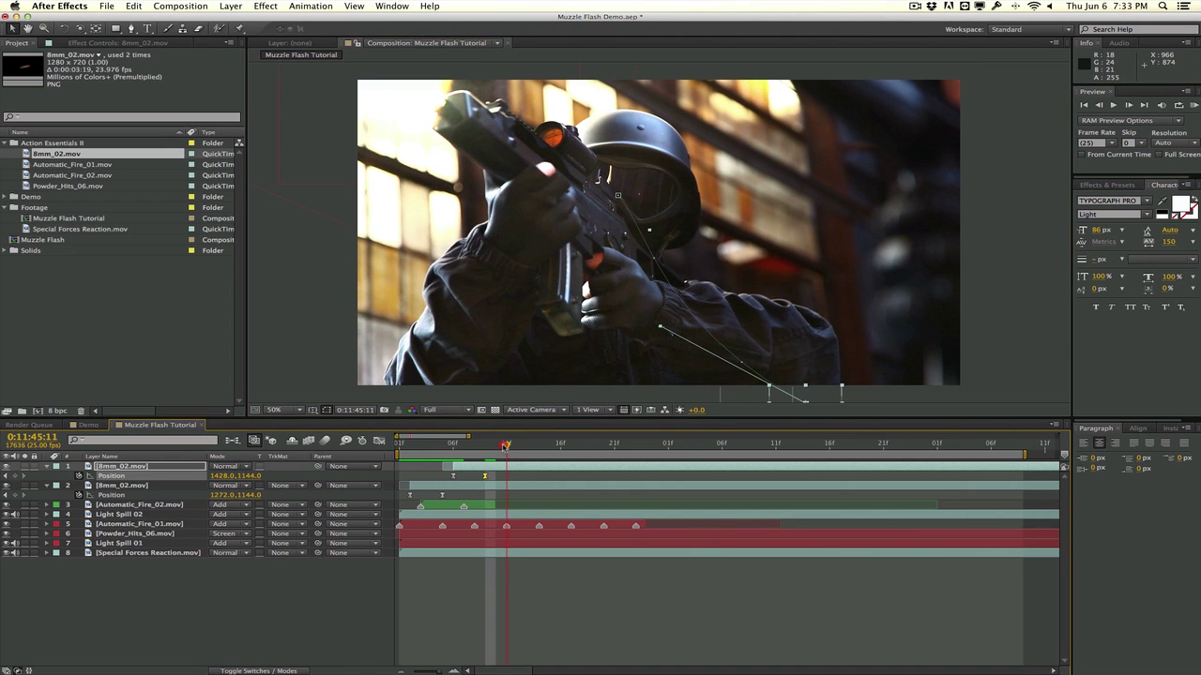
pyautogui.press('super+d')
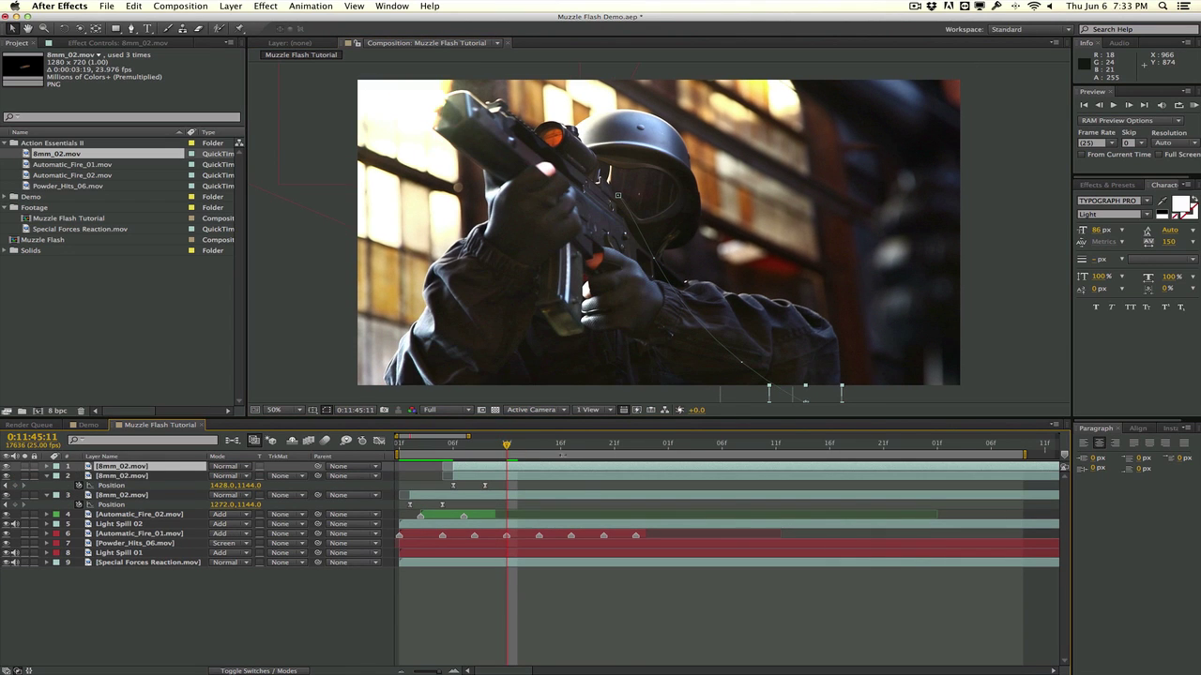
pyautogui.press('p')
pyautogui.moveTo(518, 465); pyautogui.dragTo(581, 463)
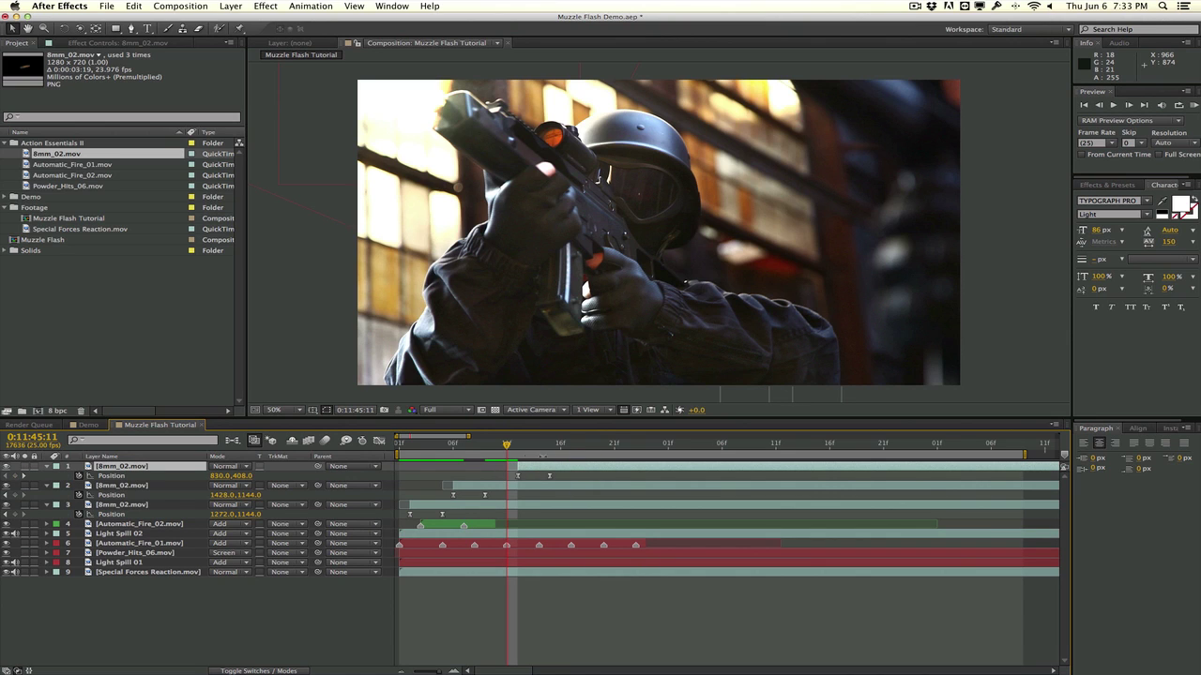
# Move the third shell's starting keyframe at 0:11:45:12 onto the rifle at position 776, 428
pyautogui.click(519, 445)
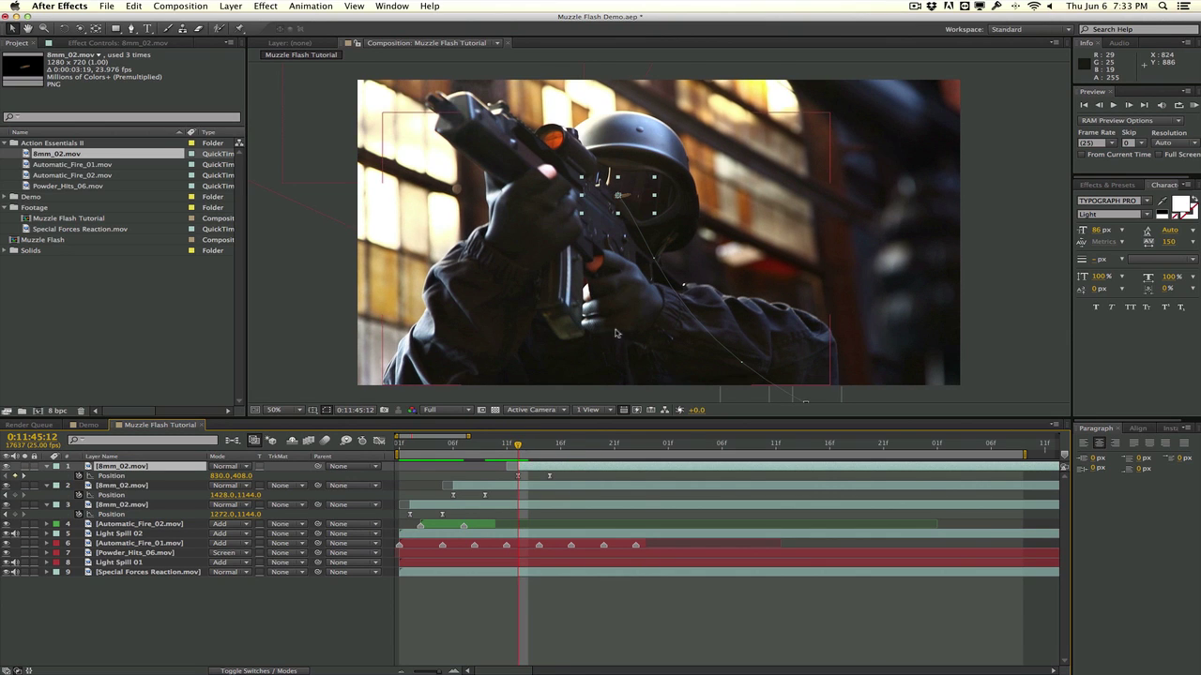
pyautogui.click(637, 205)
pyautogui.moveTo(637, 204); pyautogui.dragTo(612, 214)
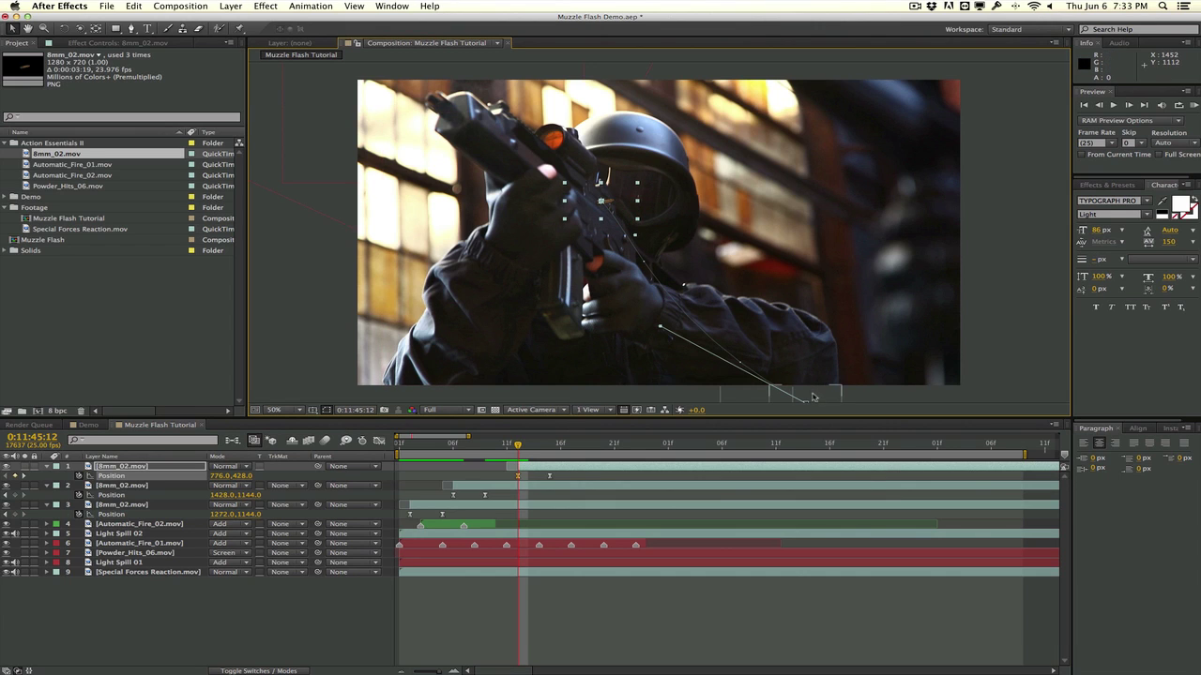
pyautogui.moveTo(812, 398); pyautogui.dragTo(829, 397)
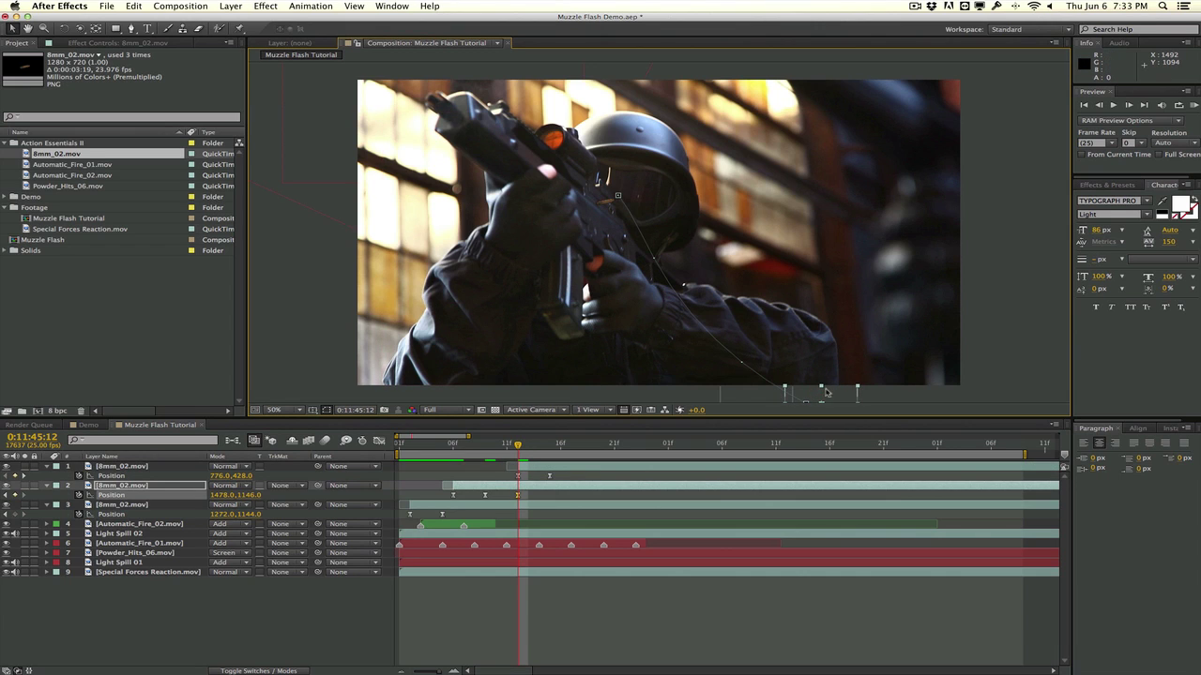
pyautogui.press('super+z')
pyautogui.click(550, 475)
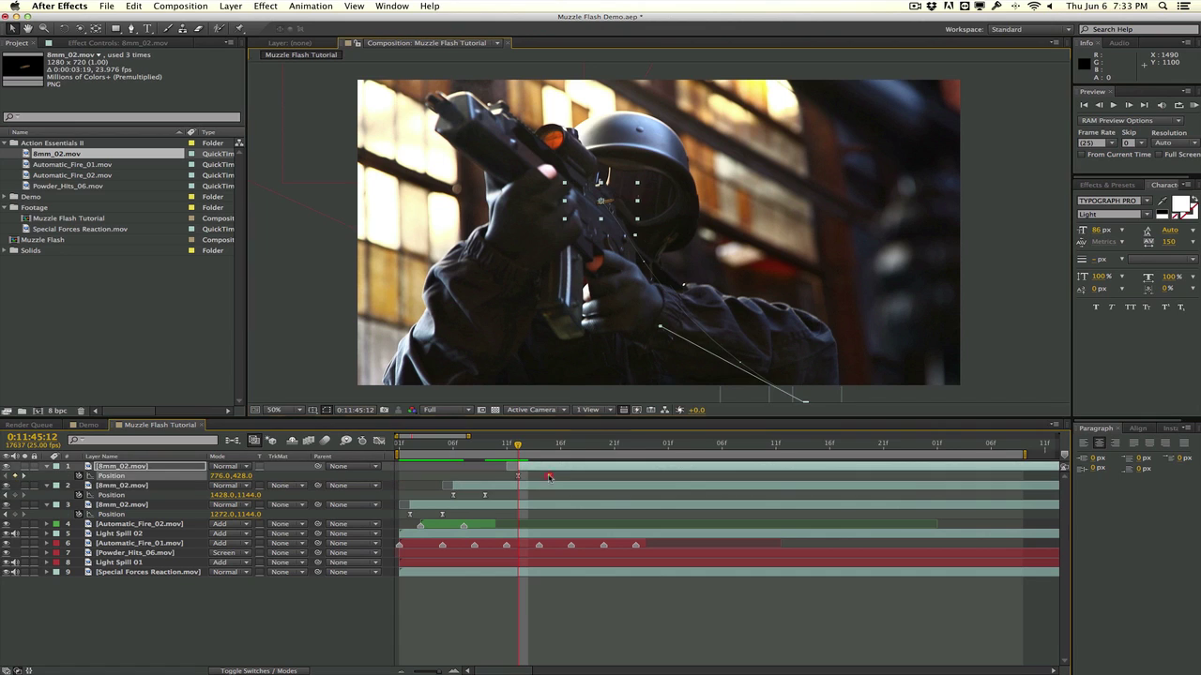
pyautogui.click(811, 397)
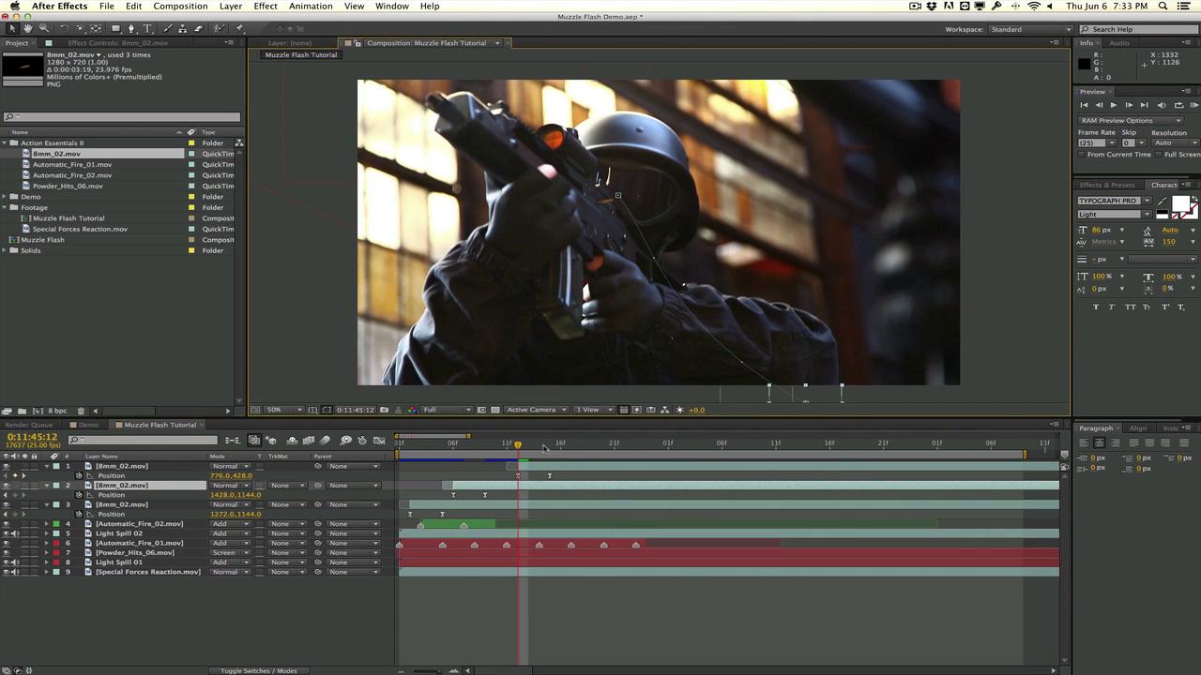
# Set the third shell's end position at 0:11:45:15 to 1248, 1156, adjust its curve and lower its start to 778, 462
pyautogui.click(549, 445)
pyautogui.click(526, 468)
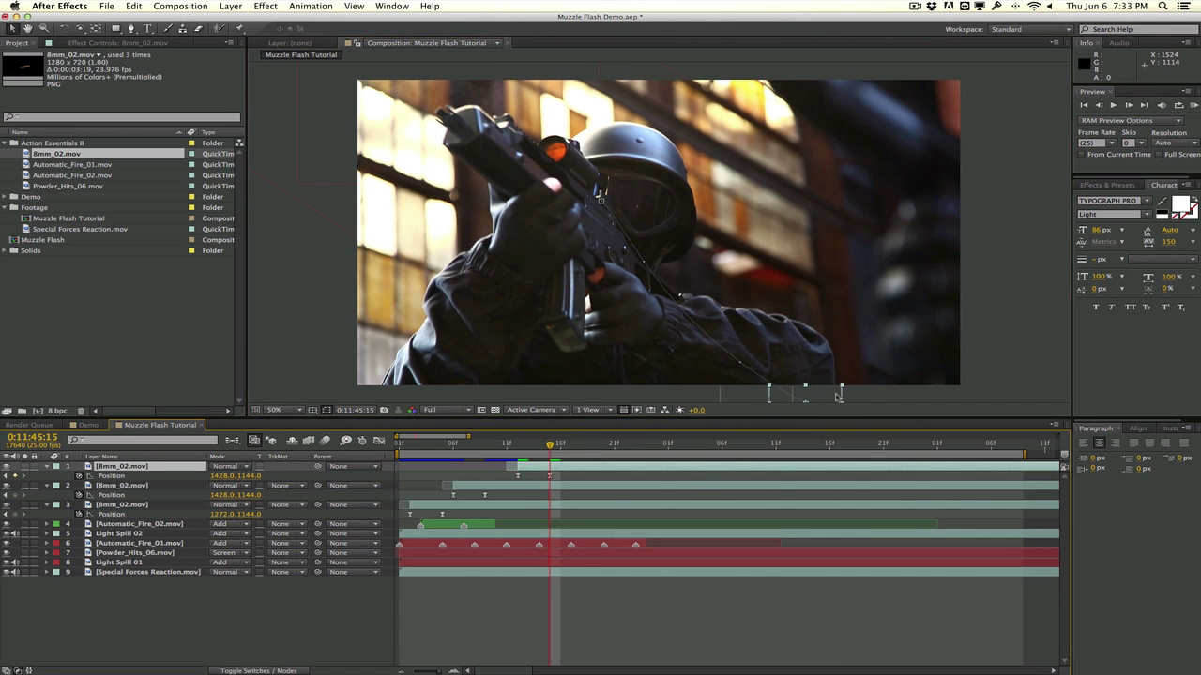
pyautogui.moveTo(831, 396); pyautogui.dragTo(778, 400)
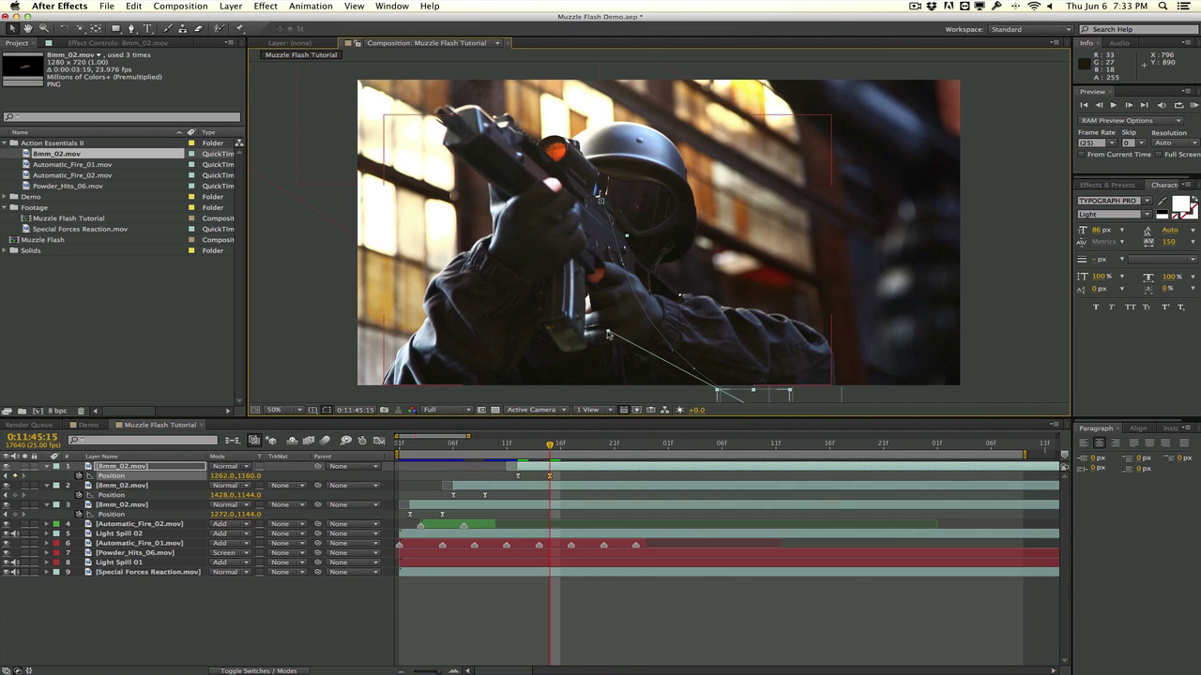
pyautogui.press('super+z')
pyautogui.moveTo(805, 394); pyautogui.dragTo(748, 392)
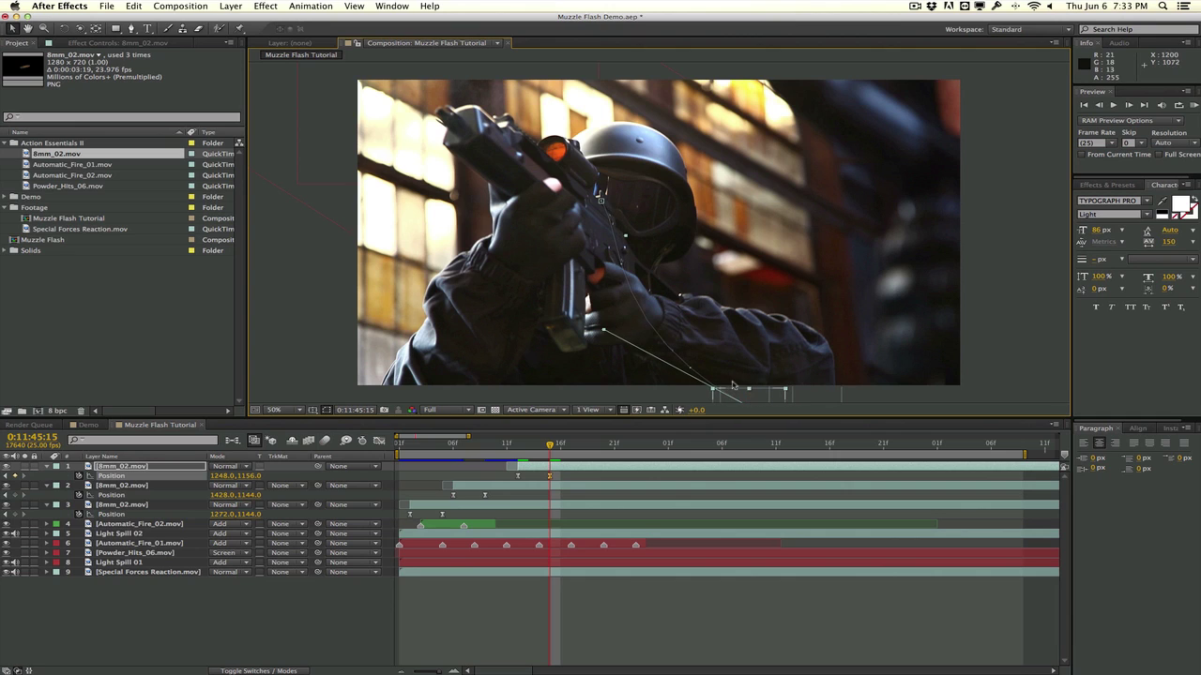
pyautogui.moveTo(603, 329); pyautogui.dragTo(621, 316)
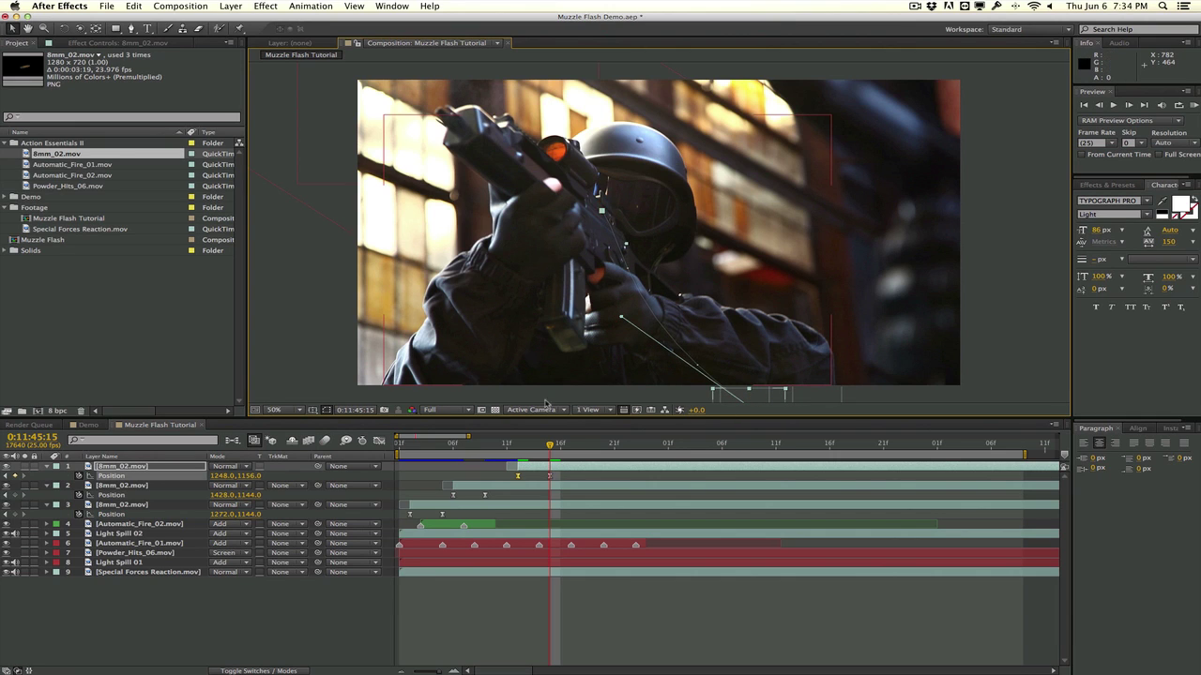
# Move the second shell's starting keyframe at 0:11:45:06 onto the rifle at position 802, 434
pyautogui.click(454, 444)
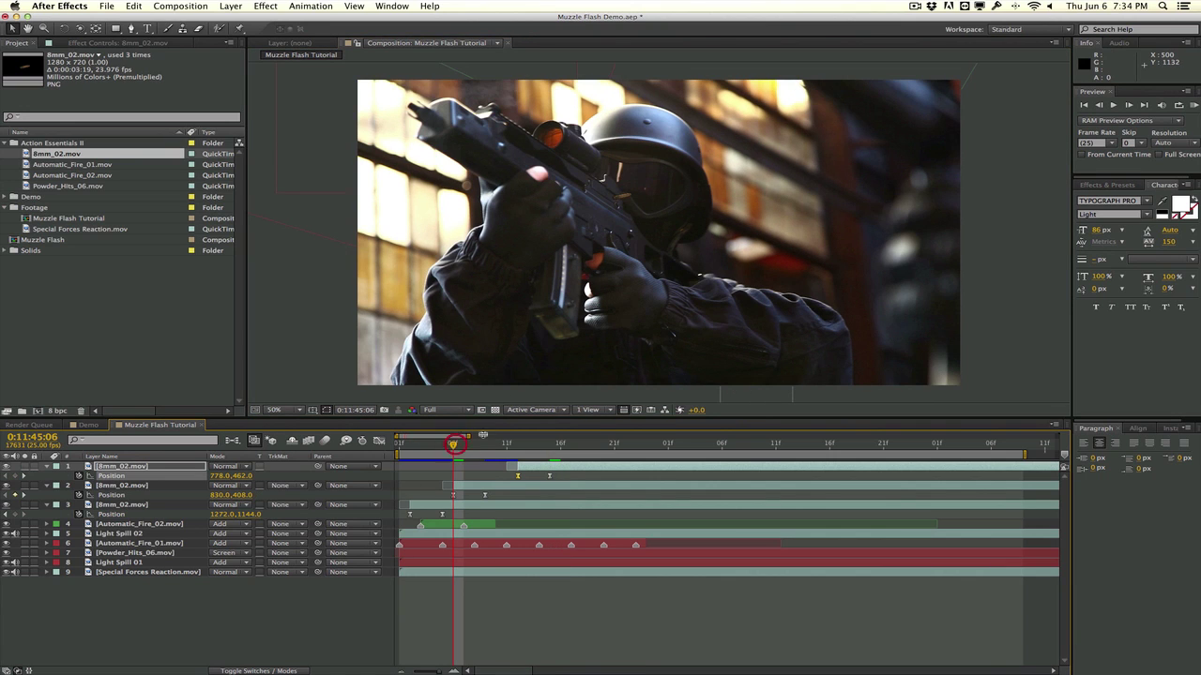
pyautogui.click(190, 487)
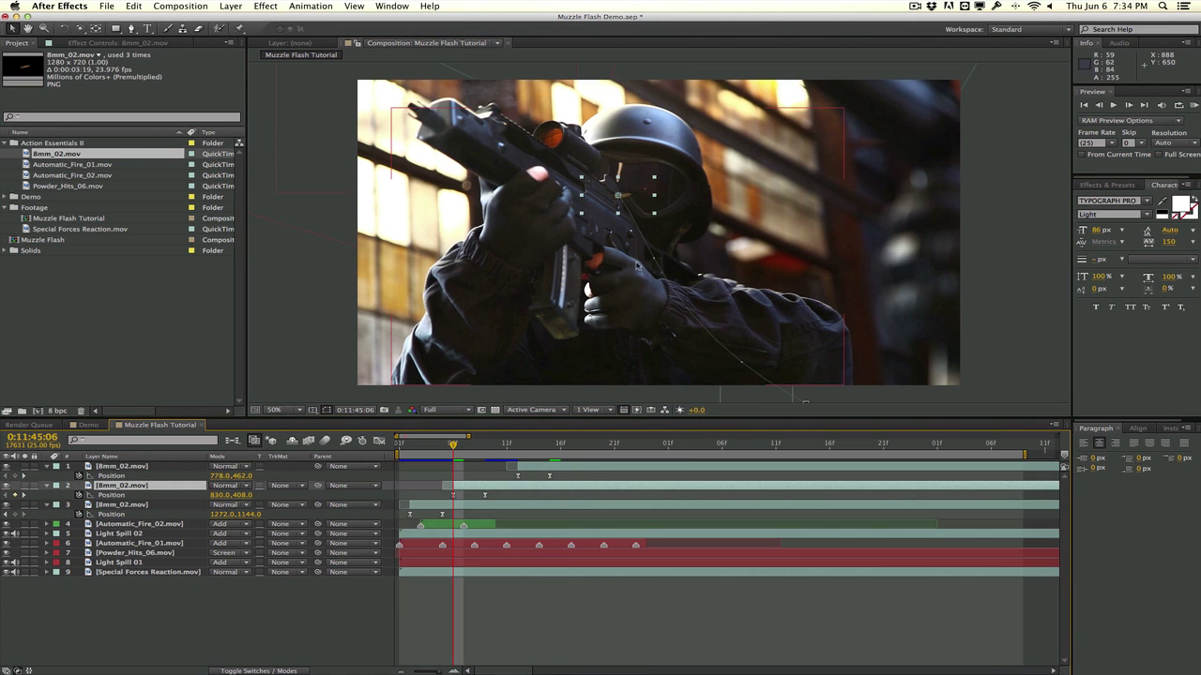
pyautogui.moveTo(616, 209); pyautogui.dragTo(603, 220)
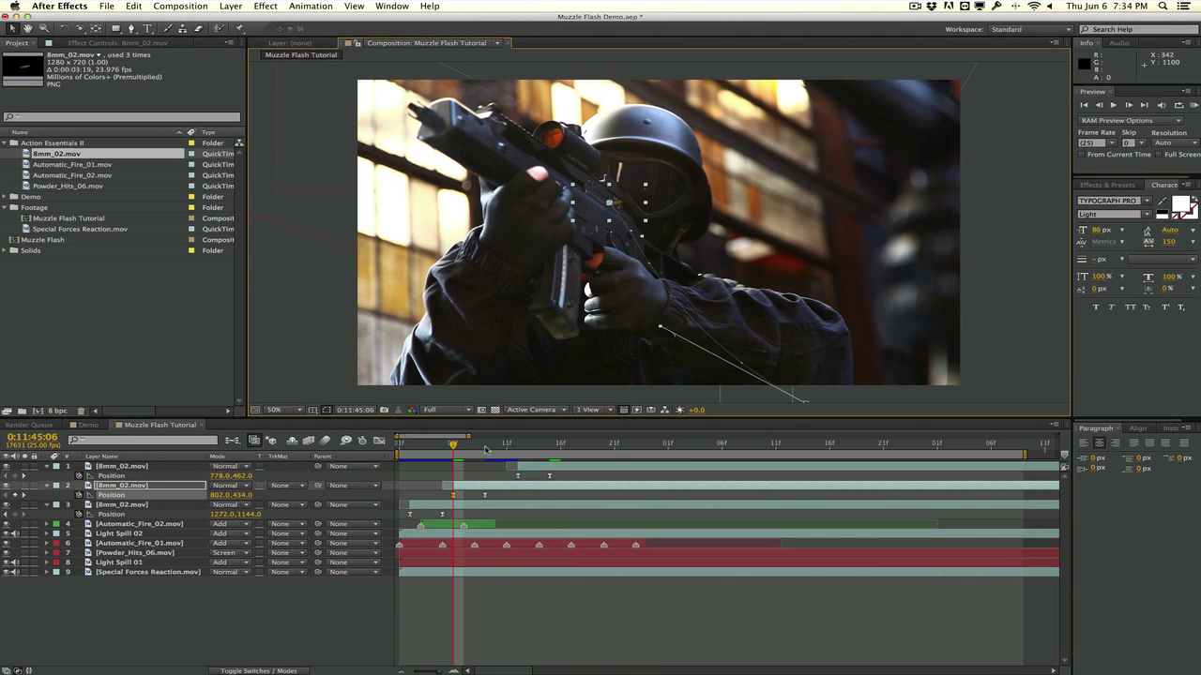
# Scrub through the burst to check the ejected shells' timing and placement against the rifle
pyautogui.moveTo(485, 450); pyautogui.dragTo(536, 450)
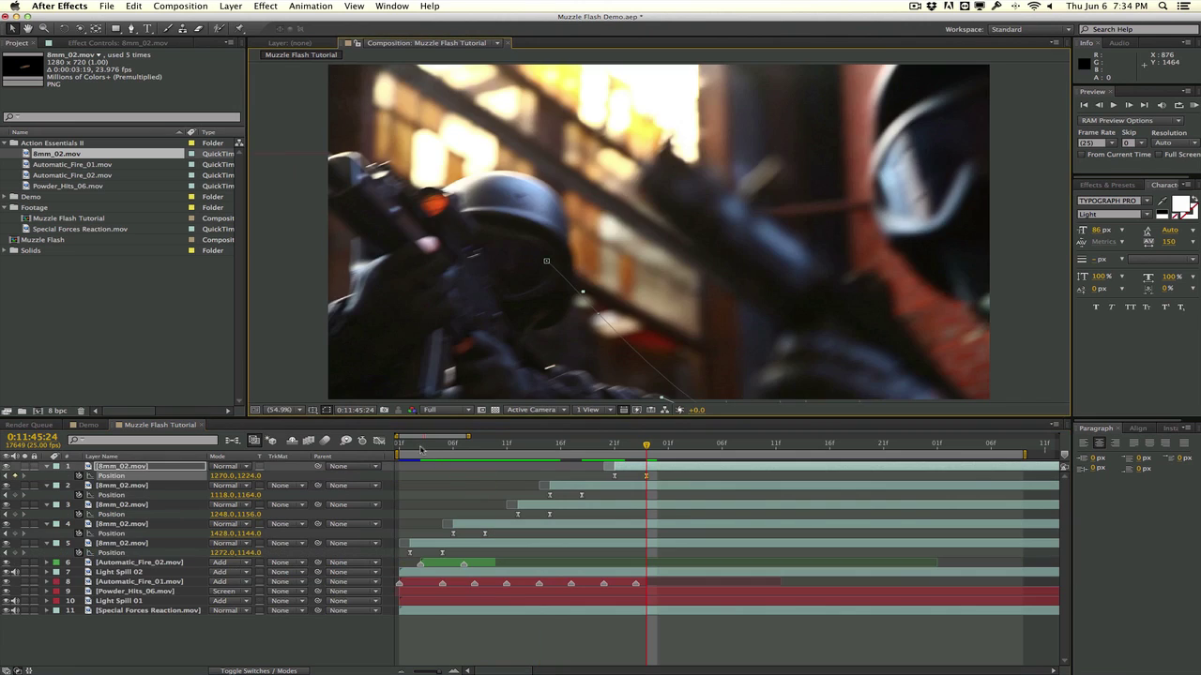
pyautogui.moveTo(421, 449); pyautogui.dragTo(516, 444)
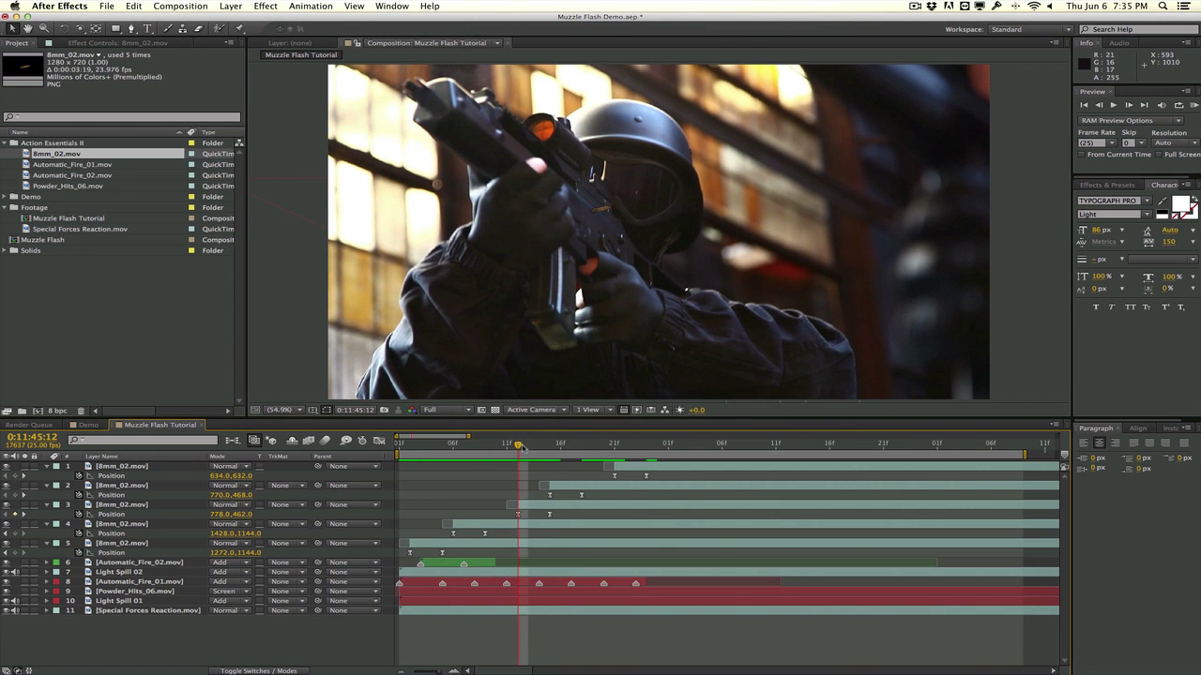
pyautogui.moveTo(523, 448)
pyautogui.mouseDown()
pyautogui.moveTo(604, 445)
pyautogui.moveTo(517, 445)
pyautogui.mouseUp()
# Enable motion blur on the shell, automatic fire and powder hit layers and for the composition, and check the shells while scrubbing
pyautogui.click(256, 671)
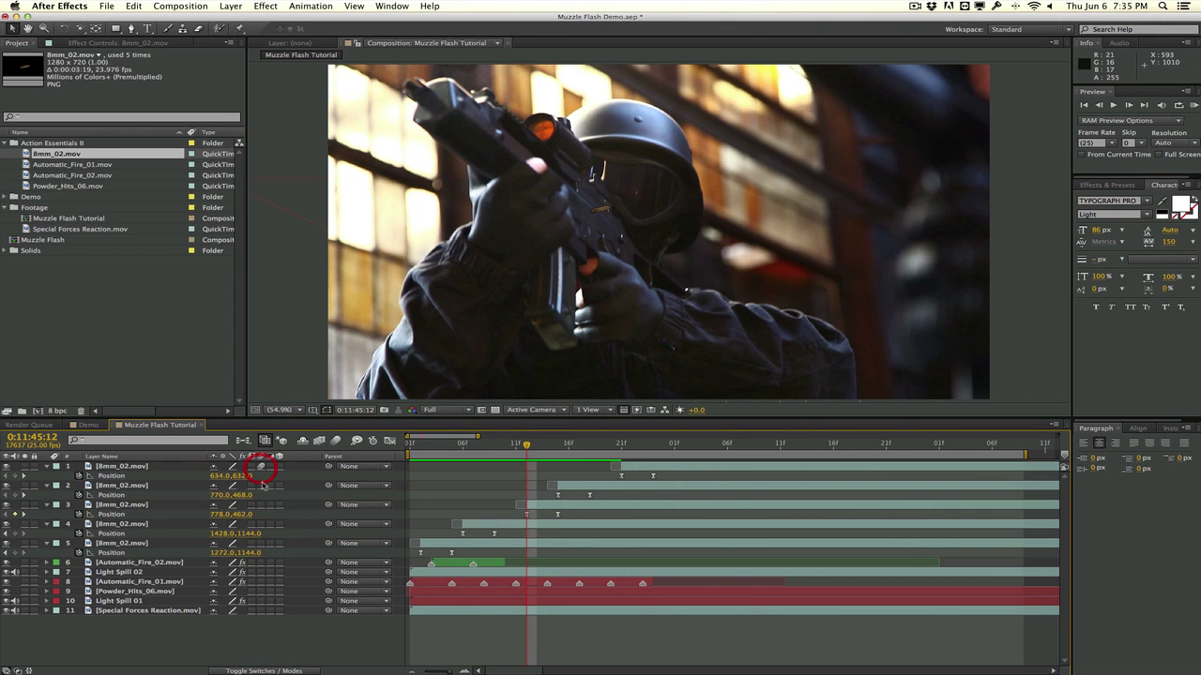
pyautogui.click(262, 523)
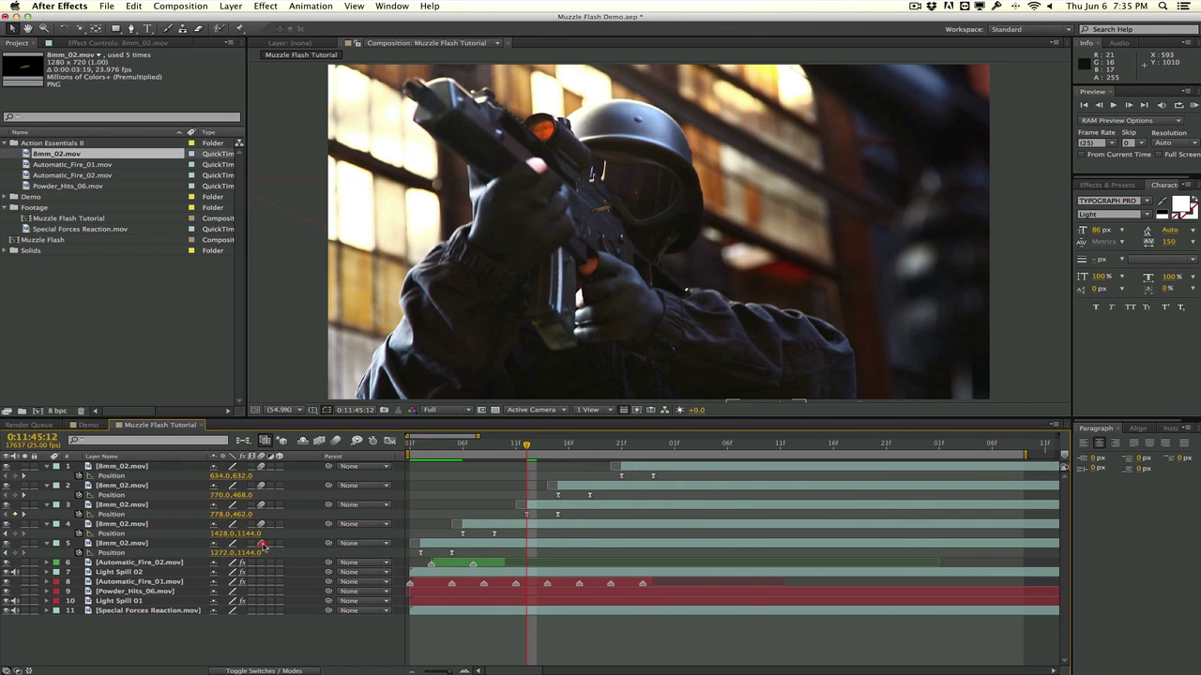
pyautogui.click(262, 544)
pyautogui.click(262, 572)
pyautogui.click(262, 591)
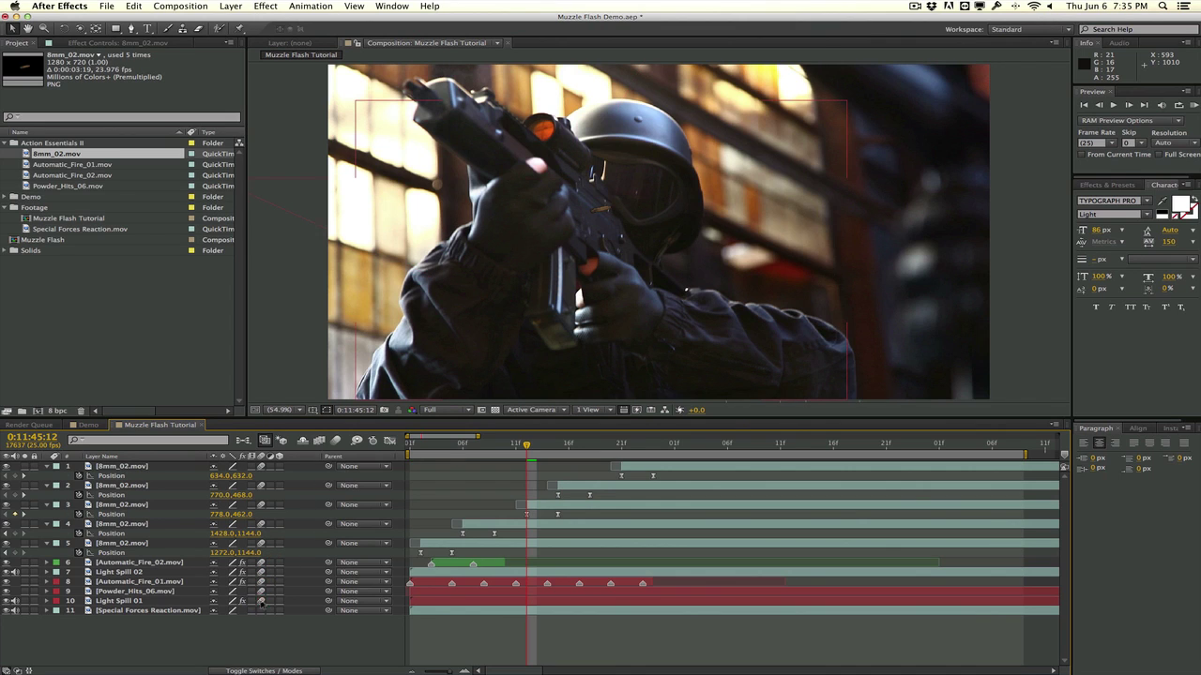
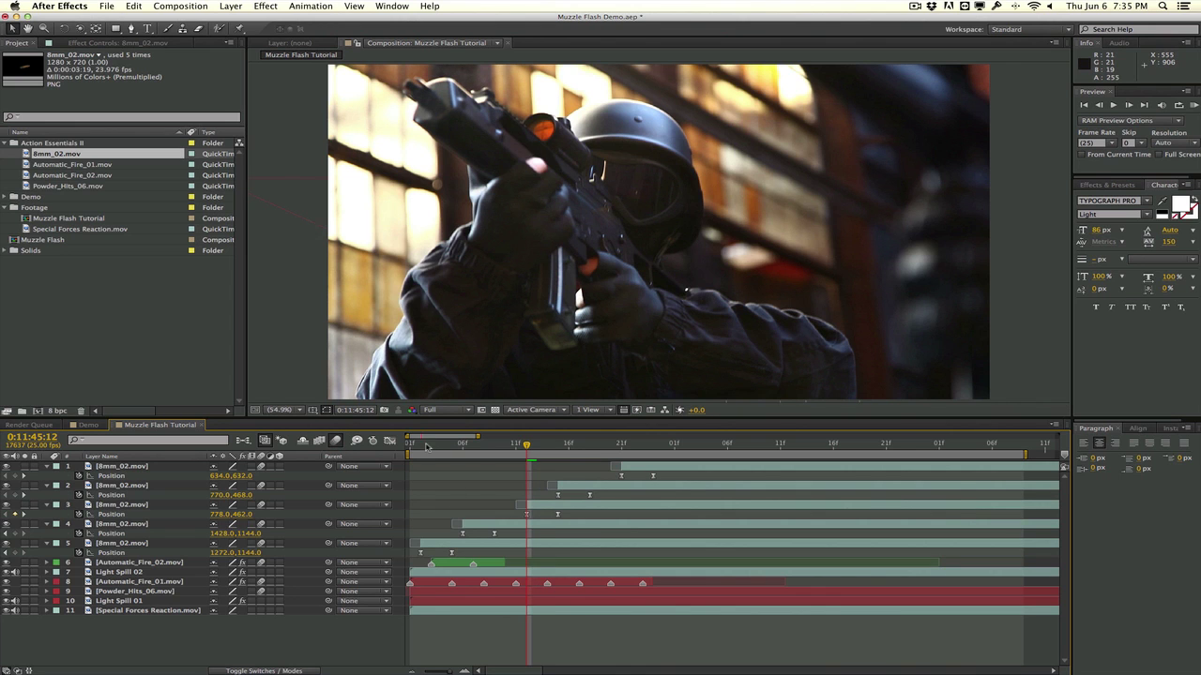
pyautogui.moveTo(427, 446); pyautogui.dragTo(477, 448)
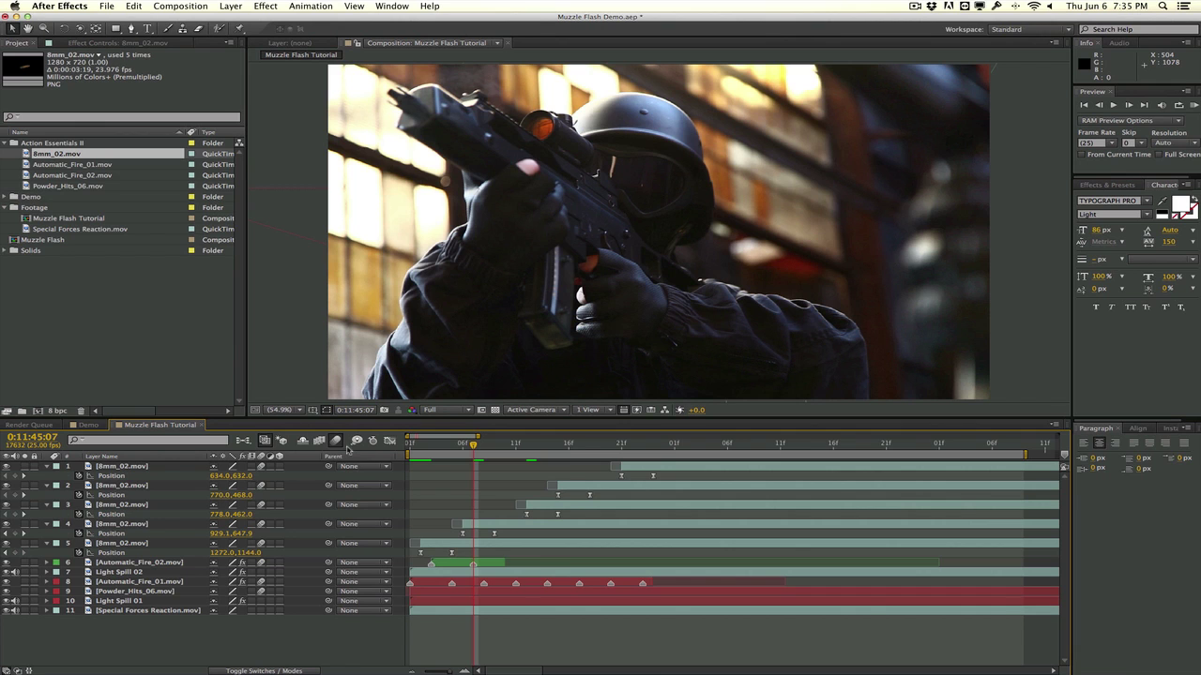
# Apply Curves and Hue/Saturation to the second shell's layer at 0:11:45:06 and set its master saturation to -54
pyautogui.click(461, 445)
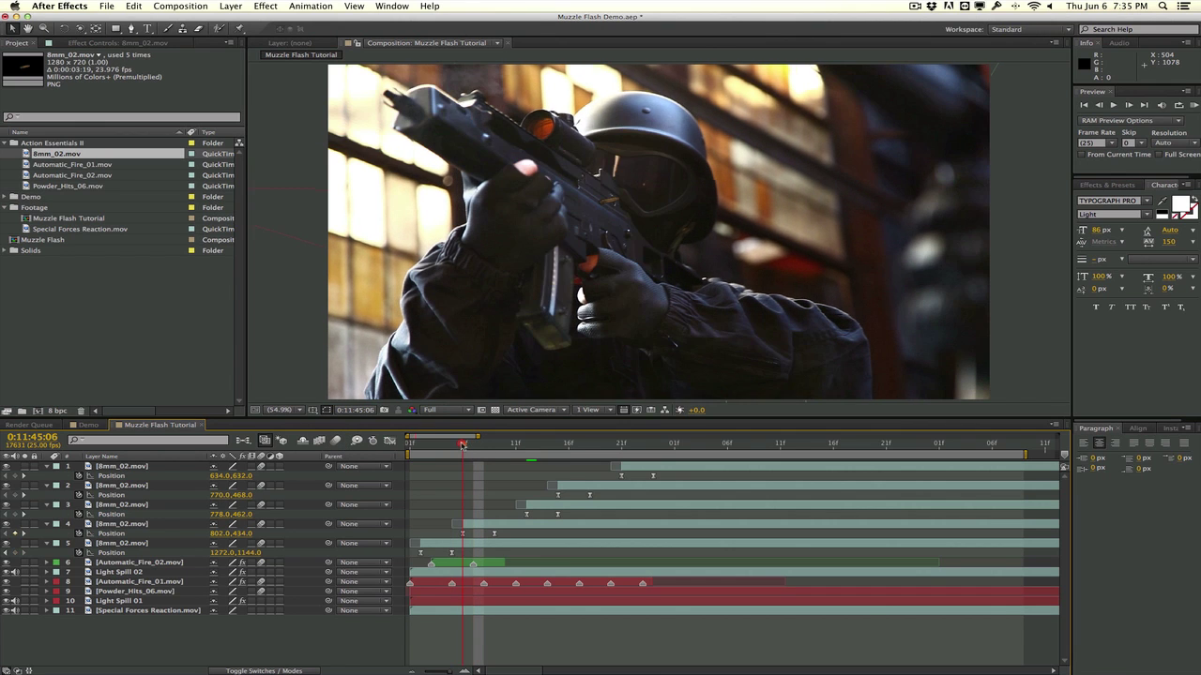
pyautogui.moveTo(461, 445)
pyautogui.mouseDown()
pyautogui.moveTo(476, 445)
pyautogui.moveTo(463, 444)
pyautogui.mouseUp()
pyautogui.click(142, 533)
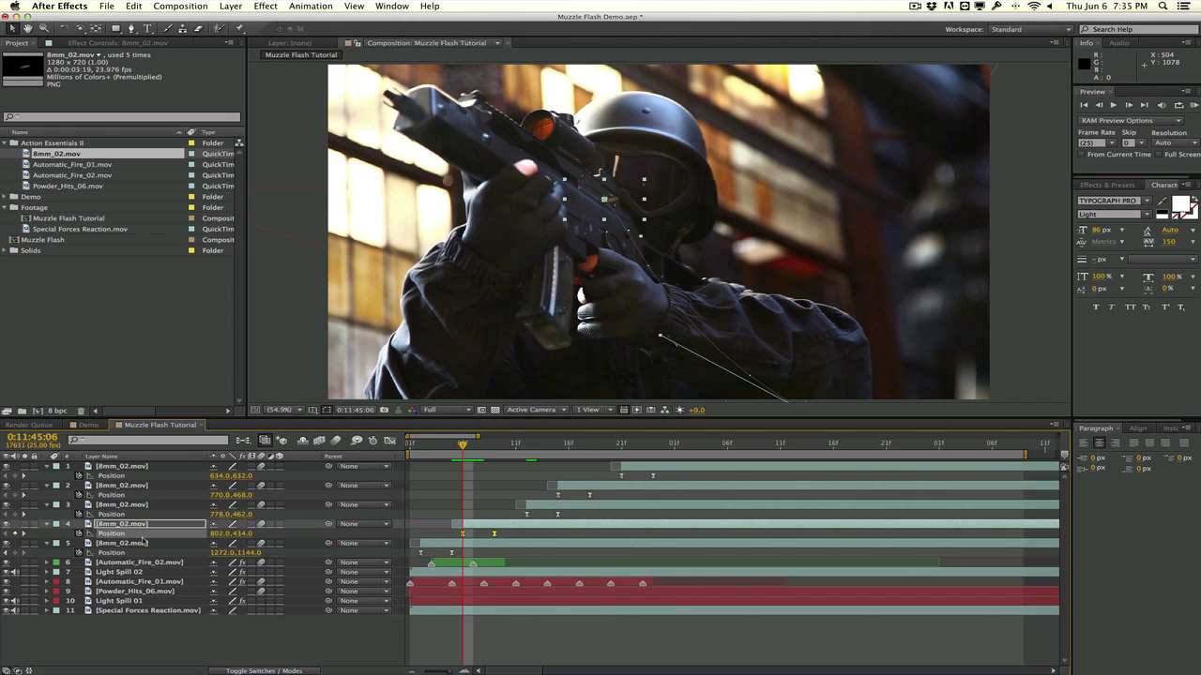
pyautogui.click(276, 6)
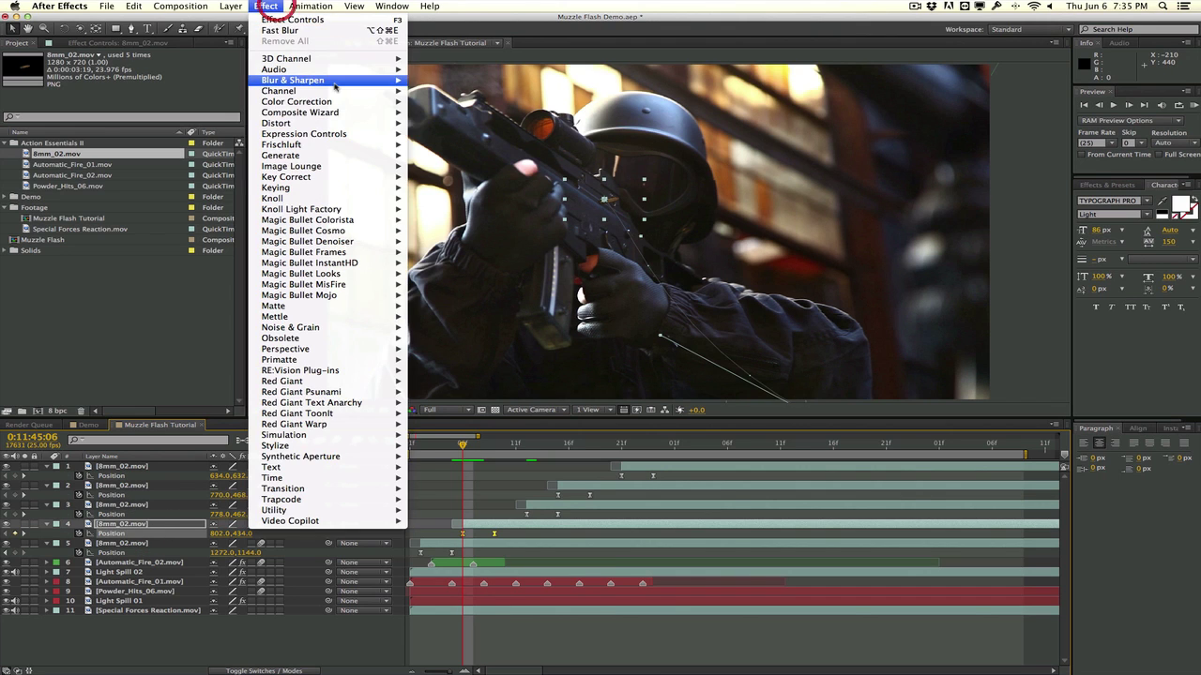
pyautogui.moveTo(319, 101)
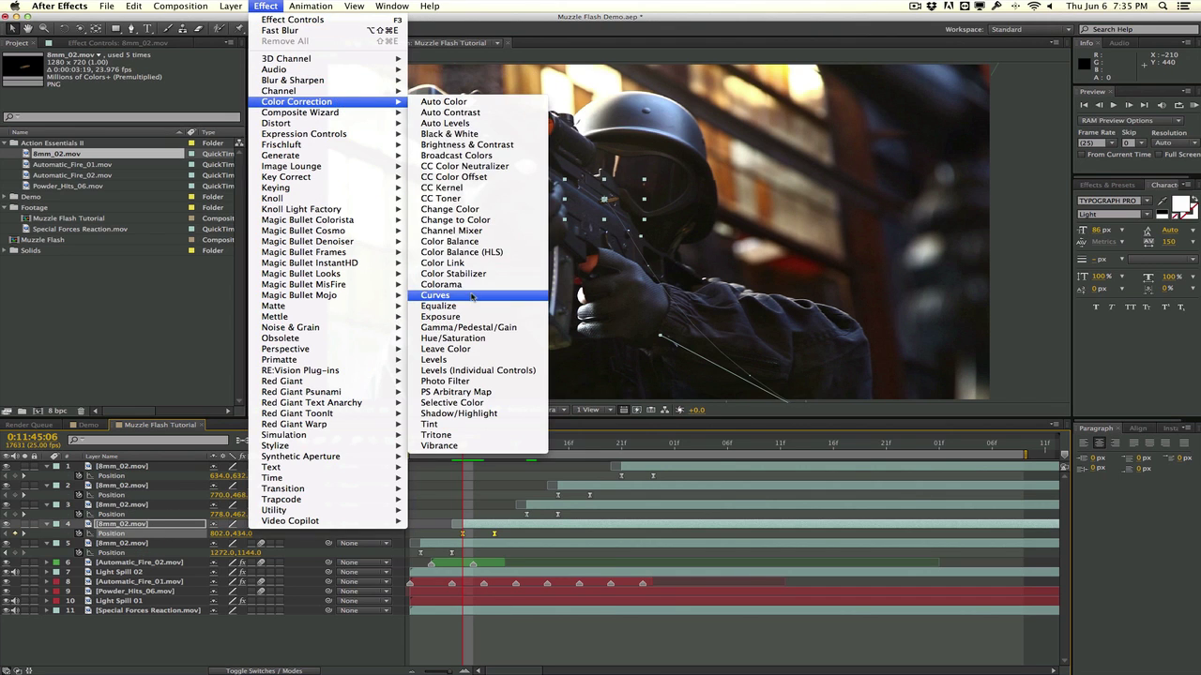
pyautogui.click(436, 294)
pyautogui.click(266, 6)
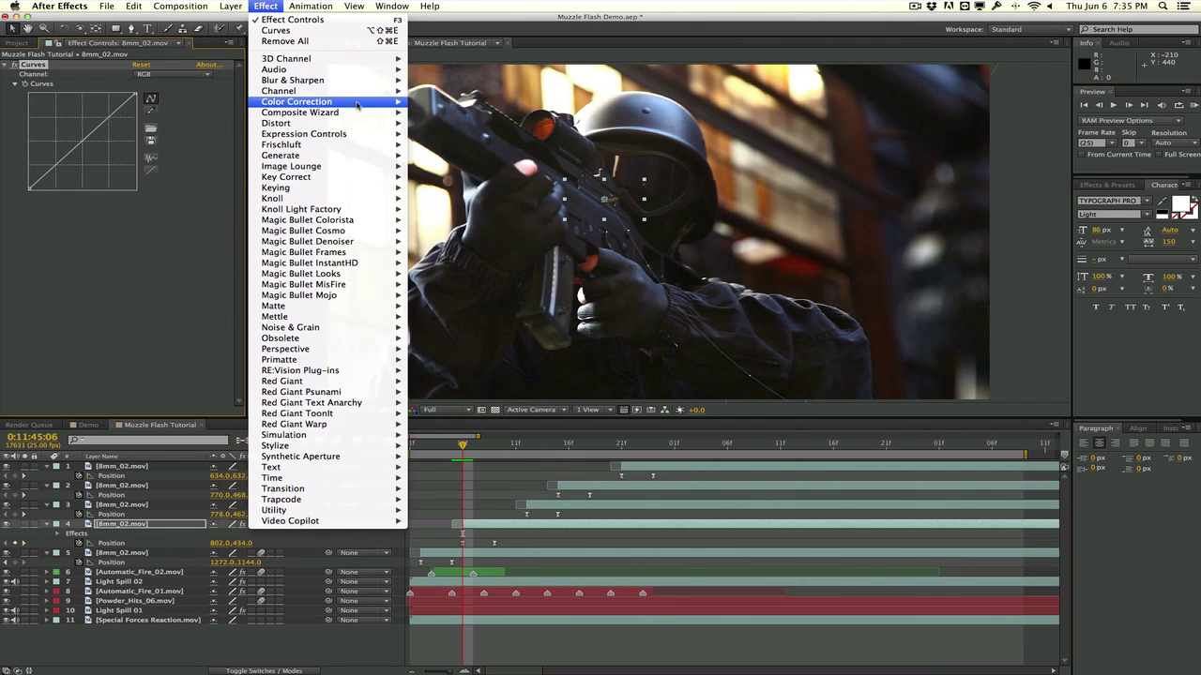
pyautogui.moveTo(301, 101)
pyautogui.click(512, 338)
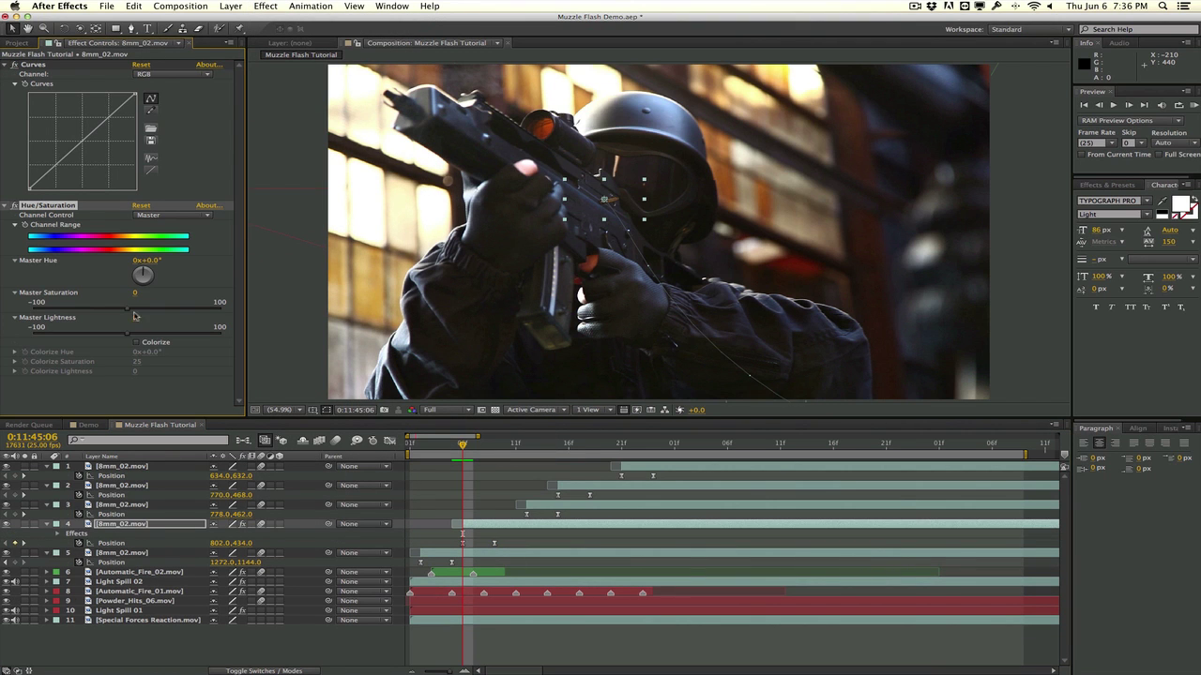
pyautogui.moveTo(122, 312); pyautogui.dragTo(54, 317)
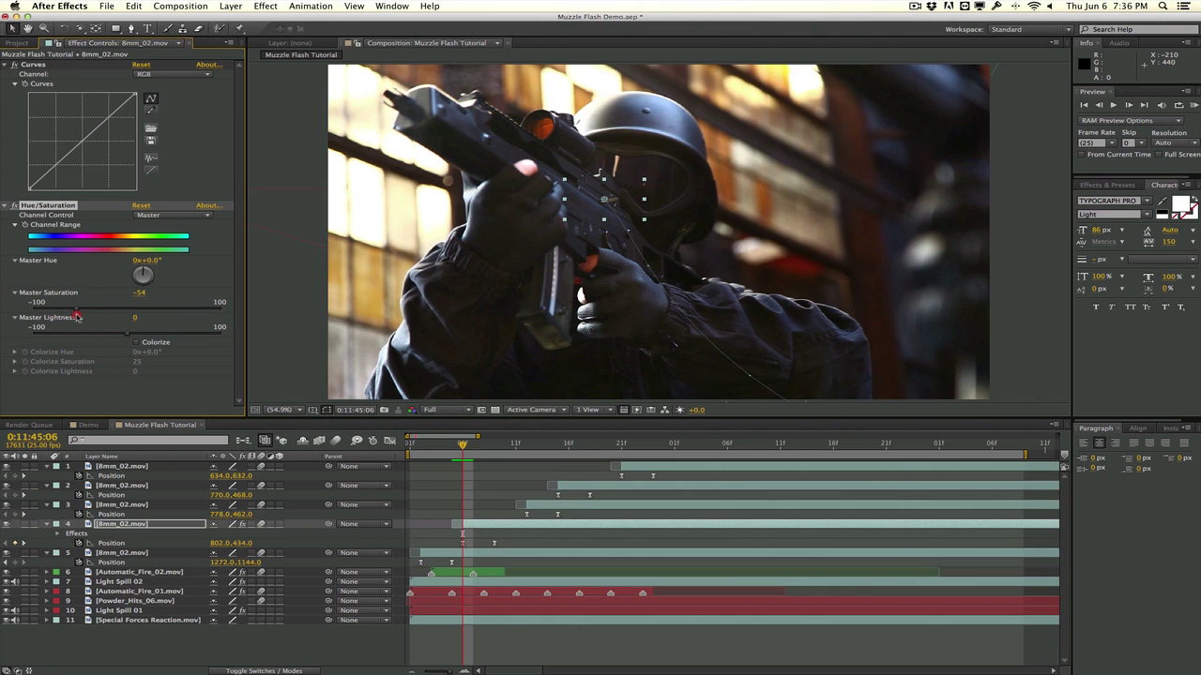
# Shape the second shell's curves by lowering the RGB and blue midtones, slightly raising red and adding a midpoint to green
pyautogui.moveTo(86, 132); pyautogui.dragTo(52, 178)
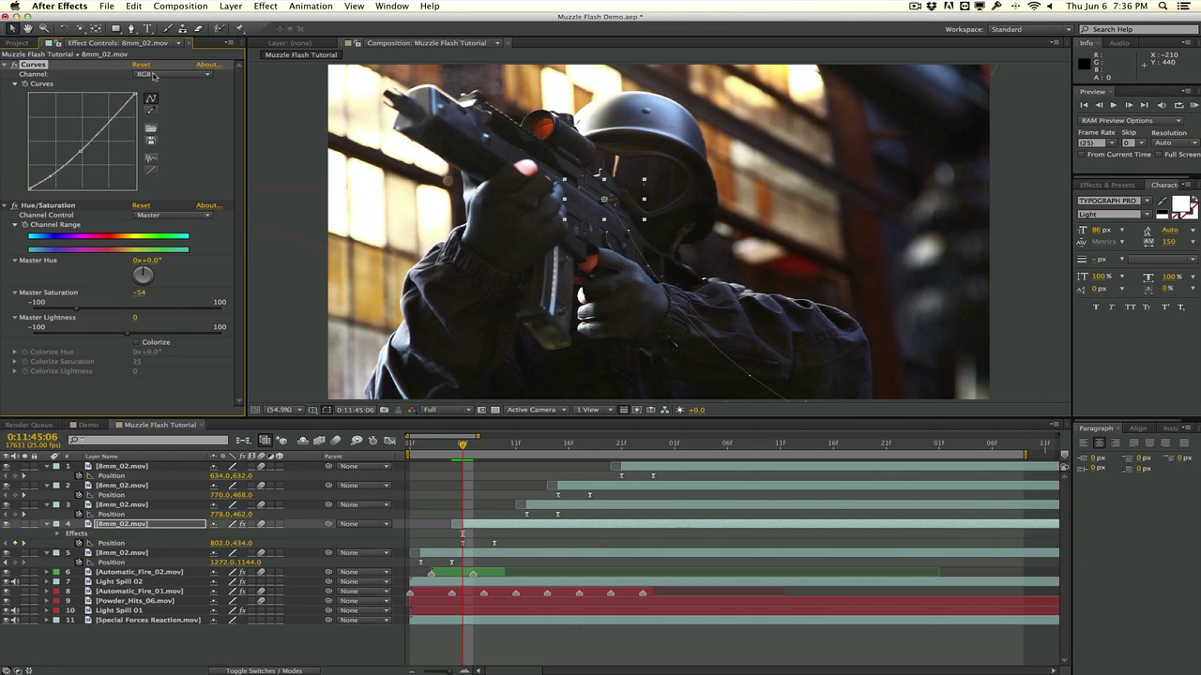
pyautogui.click(154, 76)
pyautogui.click(155, 95)
pyautogui.click(85, 136)
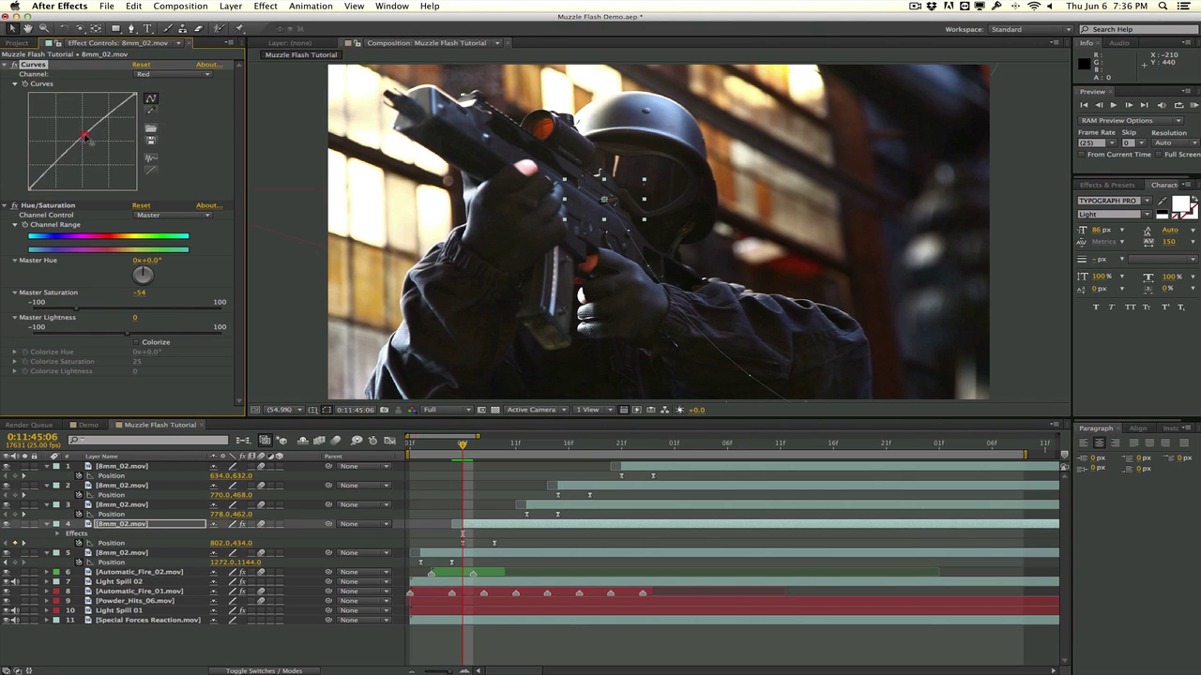
pyautogui.click(178, 75)
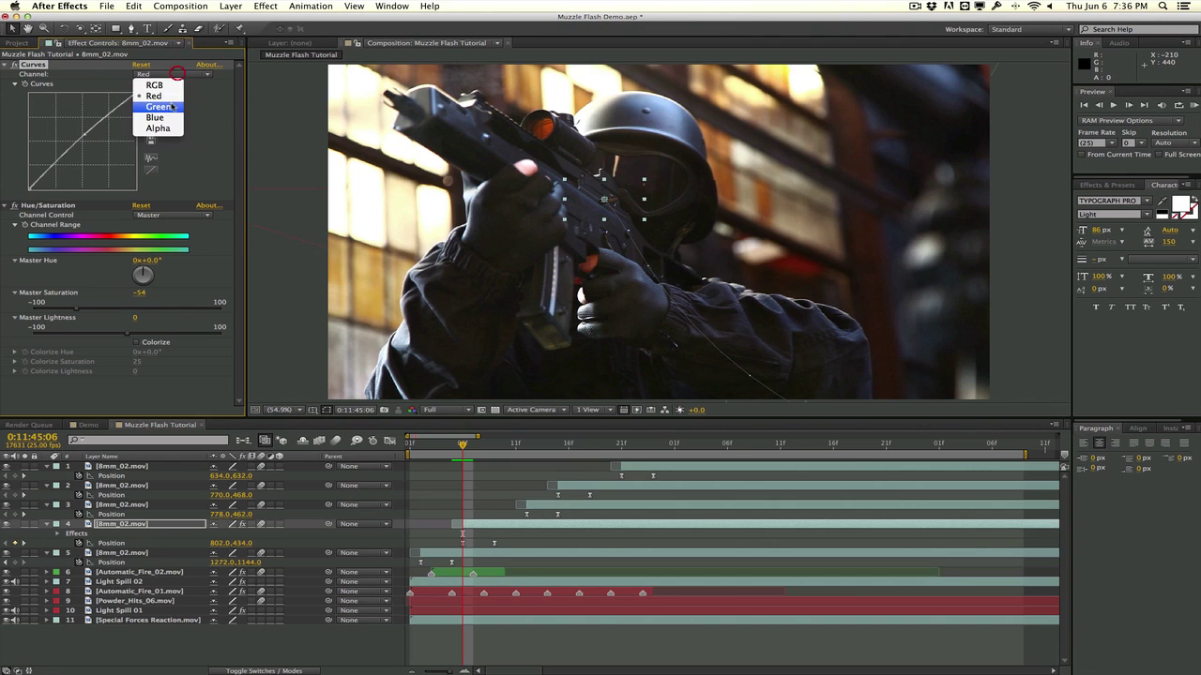
pyautogui.click(154, 120)
pyautogui.click(82, 147)
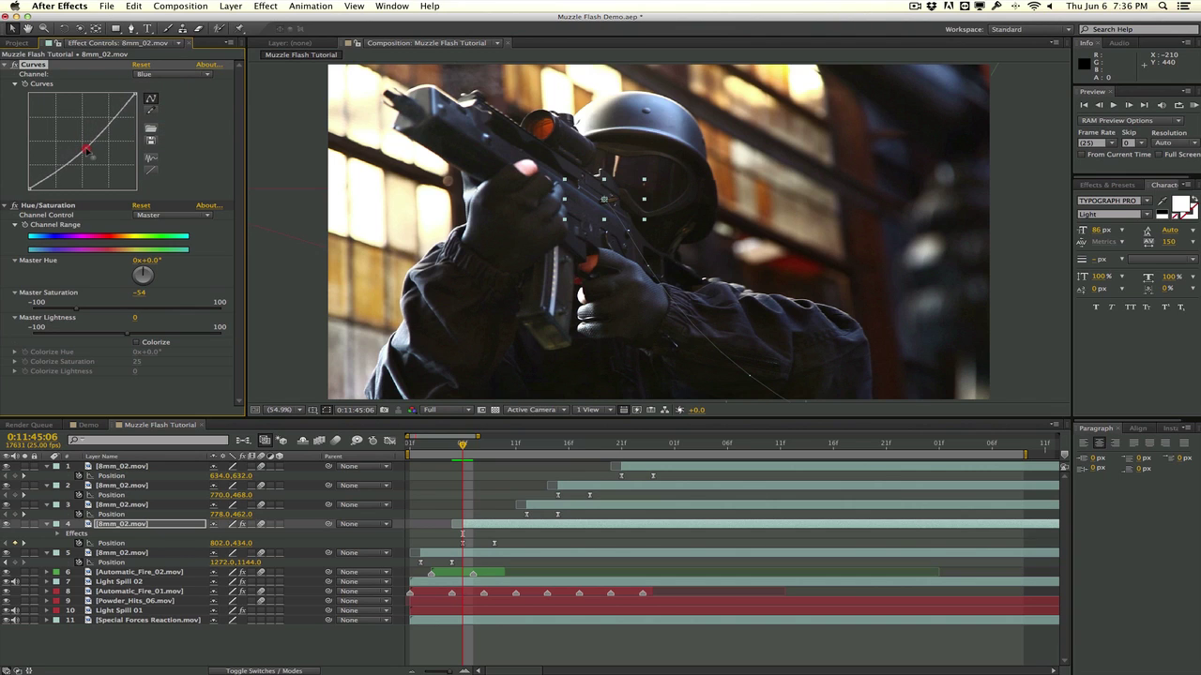
pyautogui.click(171, 74)
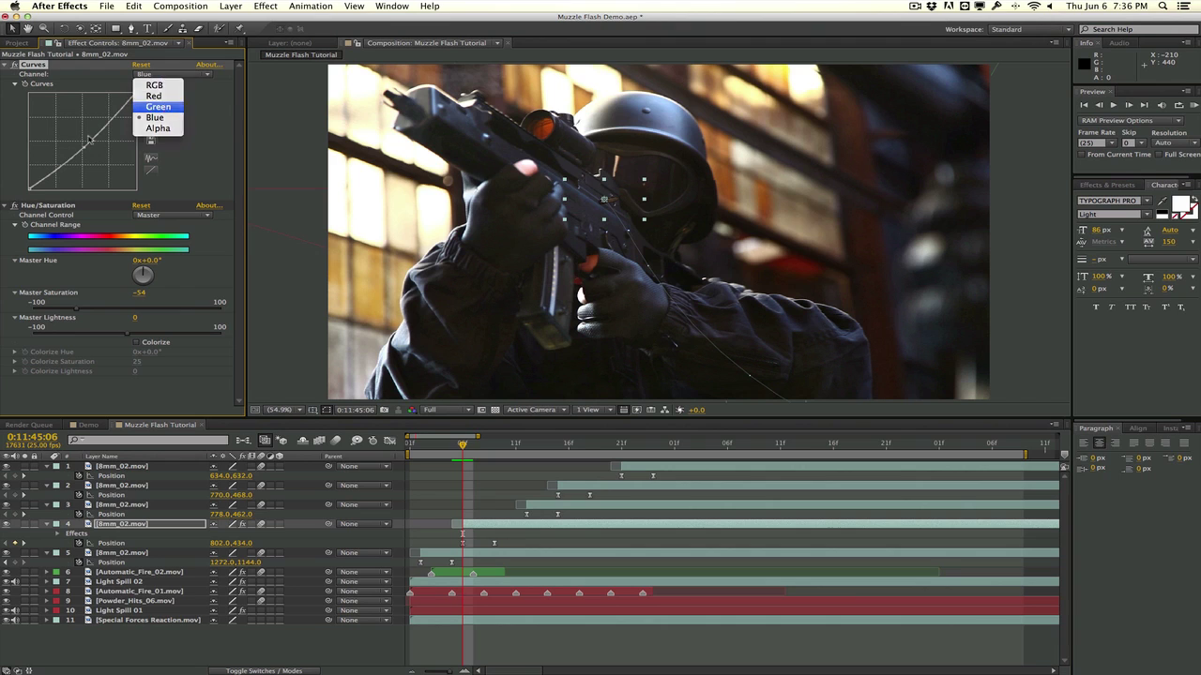
pyautogui.click(158, 106)
pyautogui.click(82, 142)
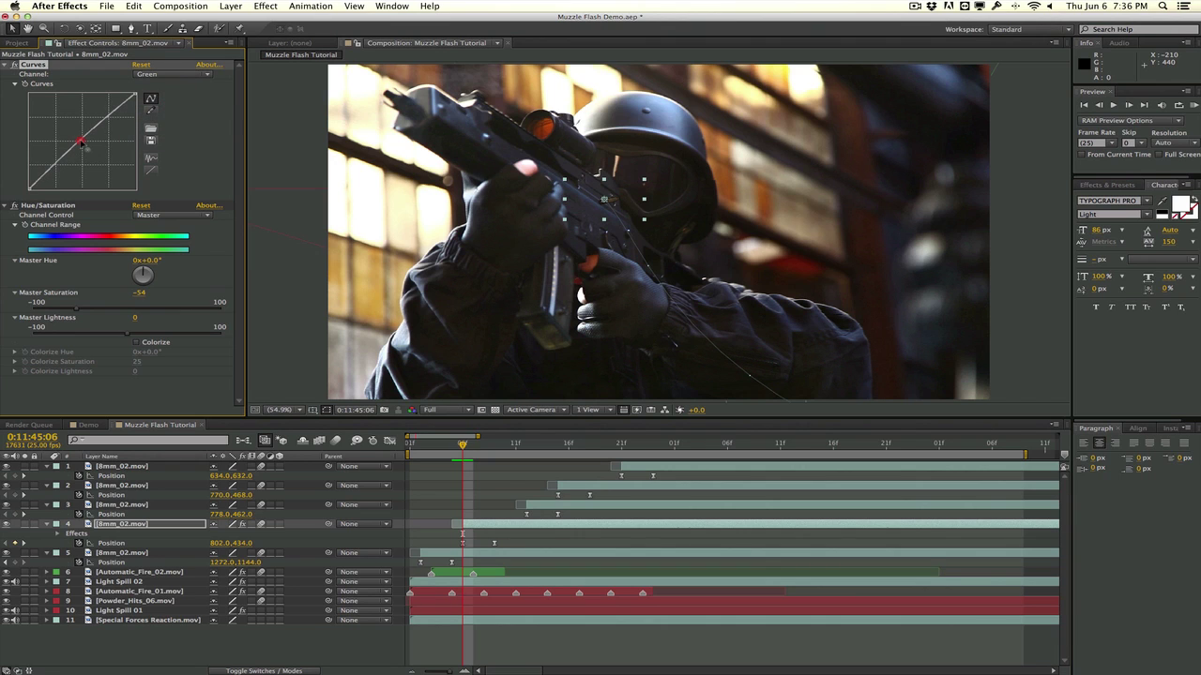
pyautogui.click(298, 144)
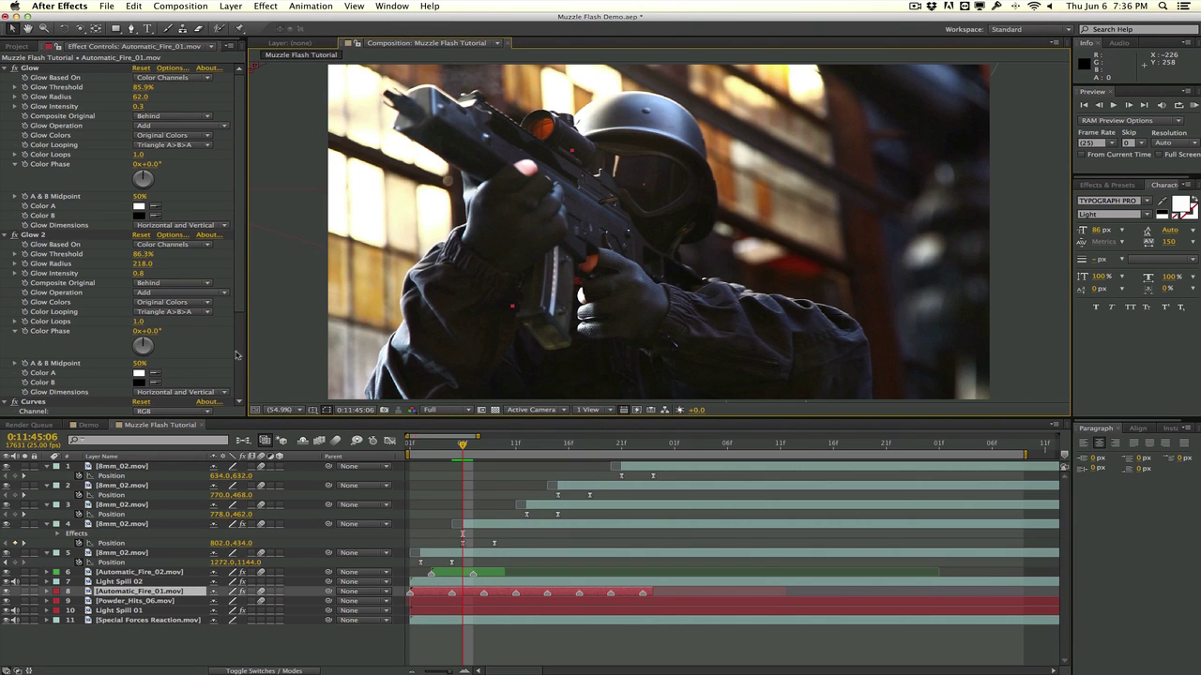
# Set the second shell's master saturation to -67 and its master lightness to -12
pyautogui.click(127, 505)
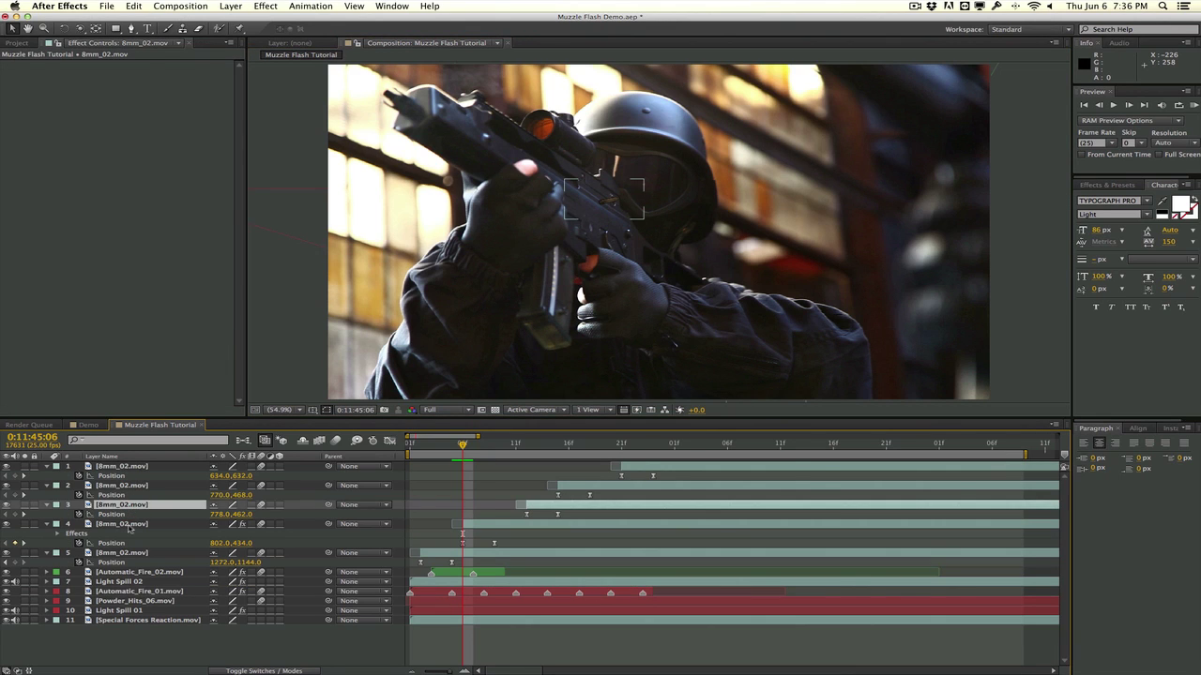
pyautogui.click(129, 523)
pyautogui.click(14, 65)
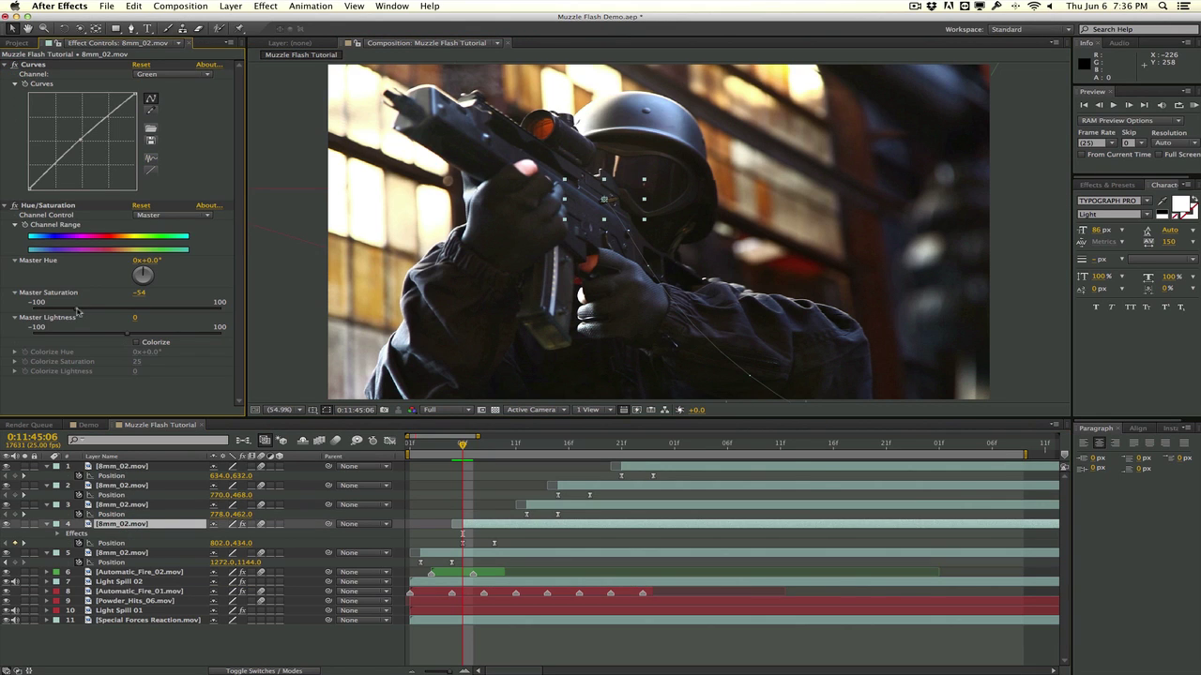
pyautogui.moveTo(77, 311); pyautogui.dragTo(68, 310)
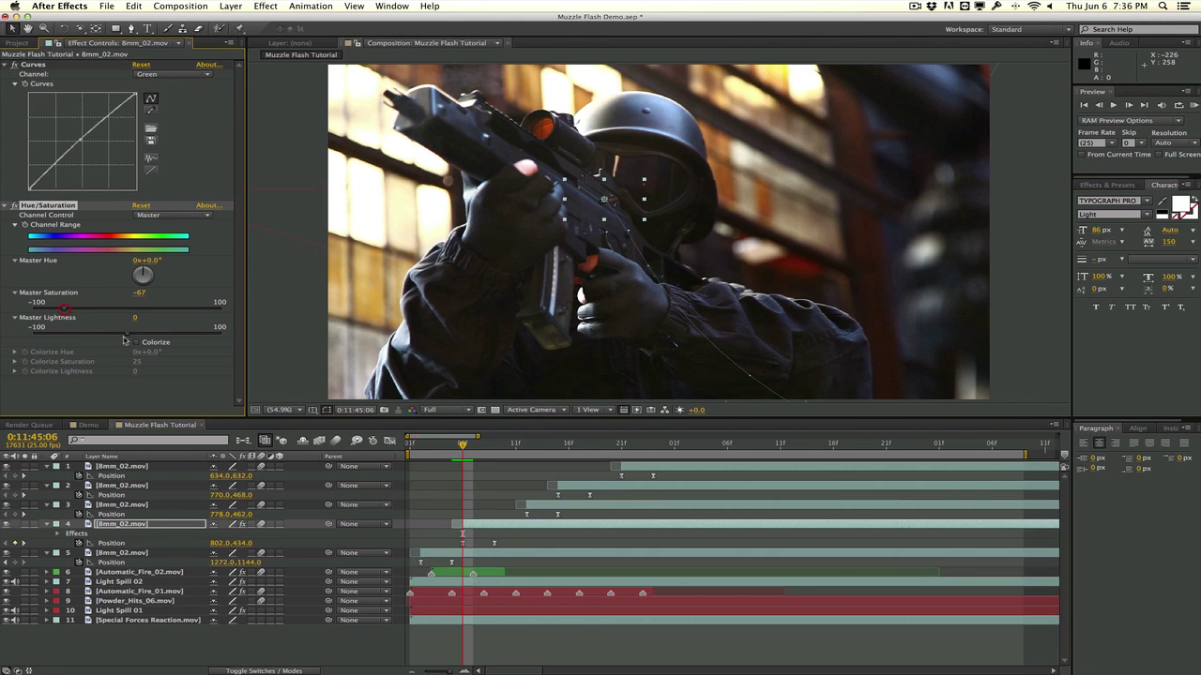
pyautogui.moveTo(129, 336); pyautogui.dragTo(117, 336)
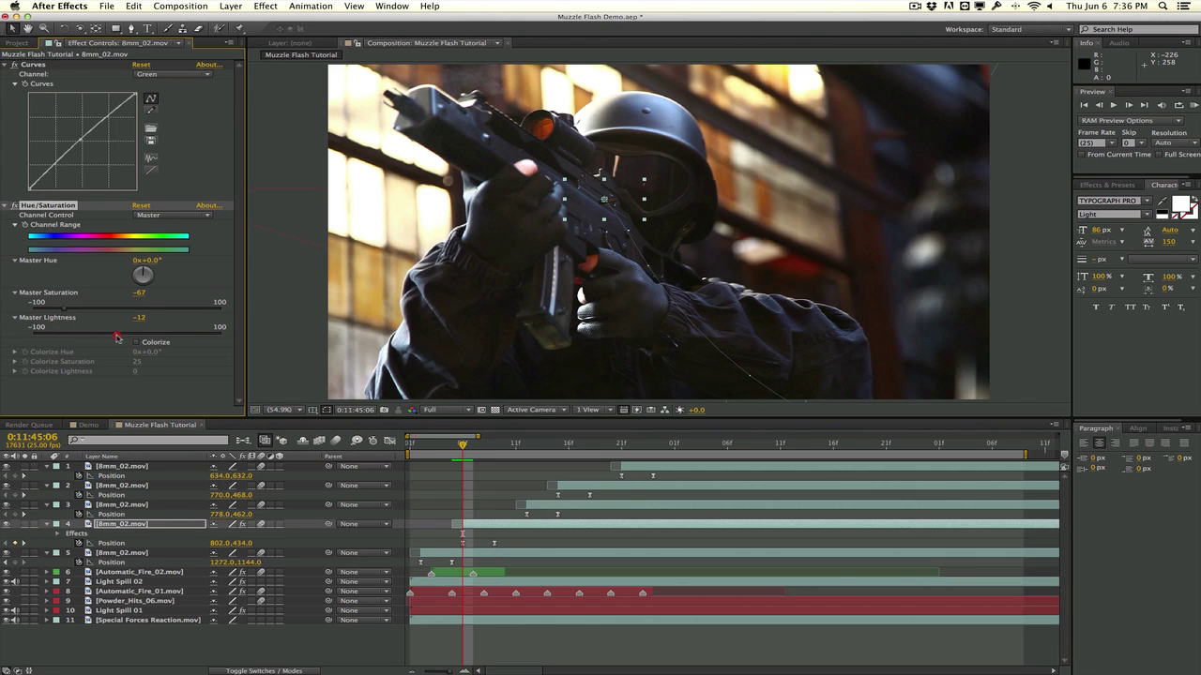
# Pull down the shadows of the second shell's RGB curve
pyautogui.click(153, 75)
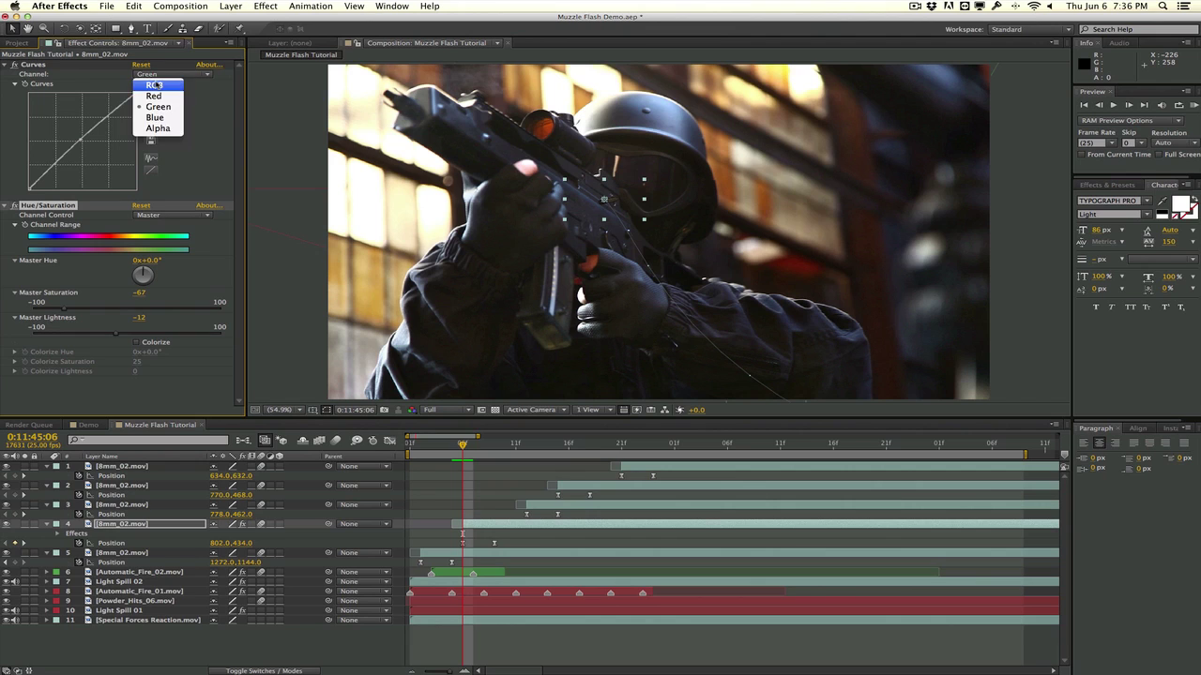
pyautogui.click(155, 81)
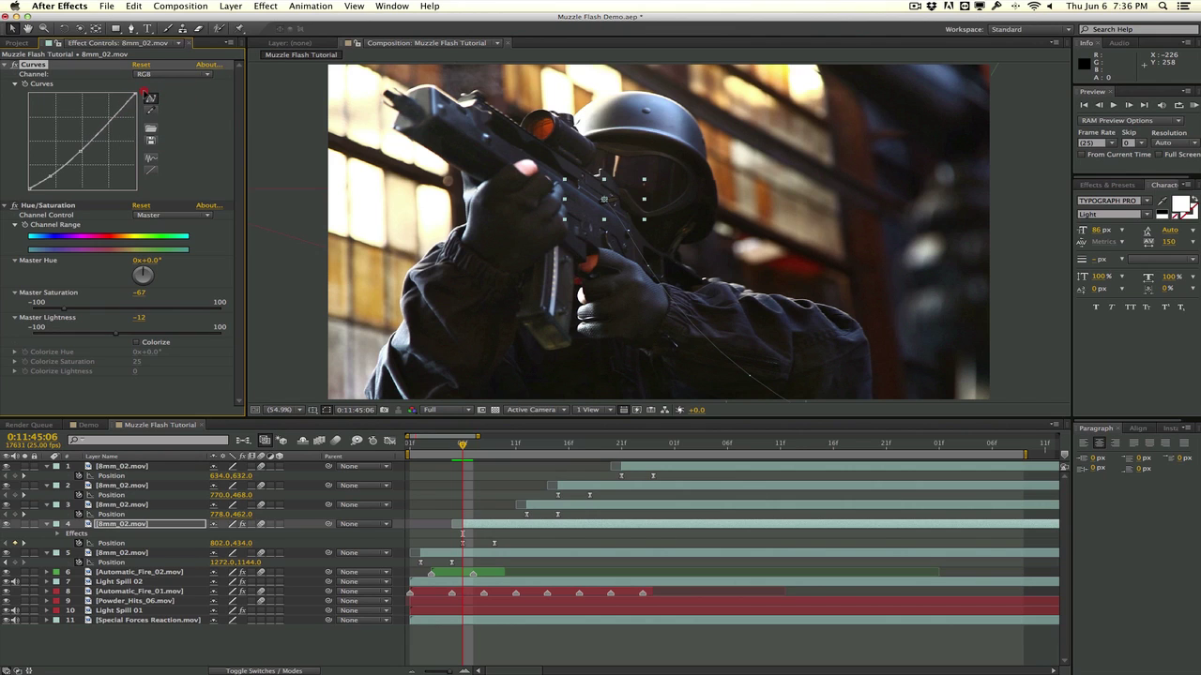
pyautogui.moveTo(80, 150); pyautogui.dragTo(49, 174)
# Preview the composition to check the muzzle flashes and color-corrected shell in motion
pyautogui.click(257, 150)
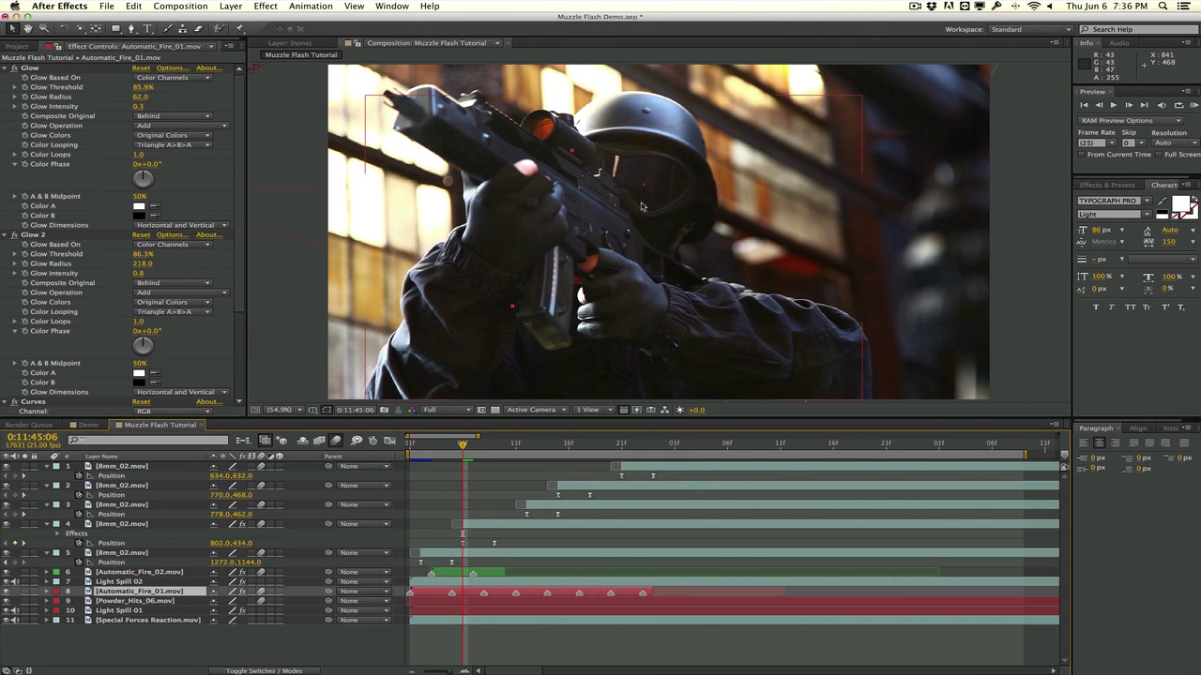
pyautogui.press('space')
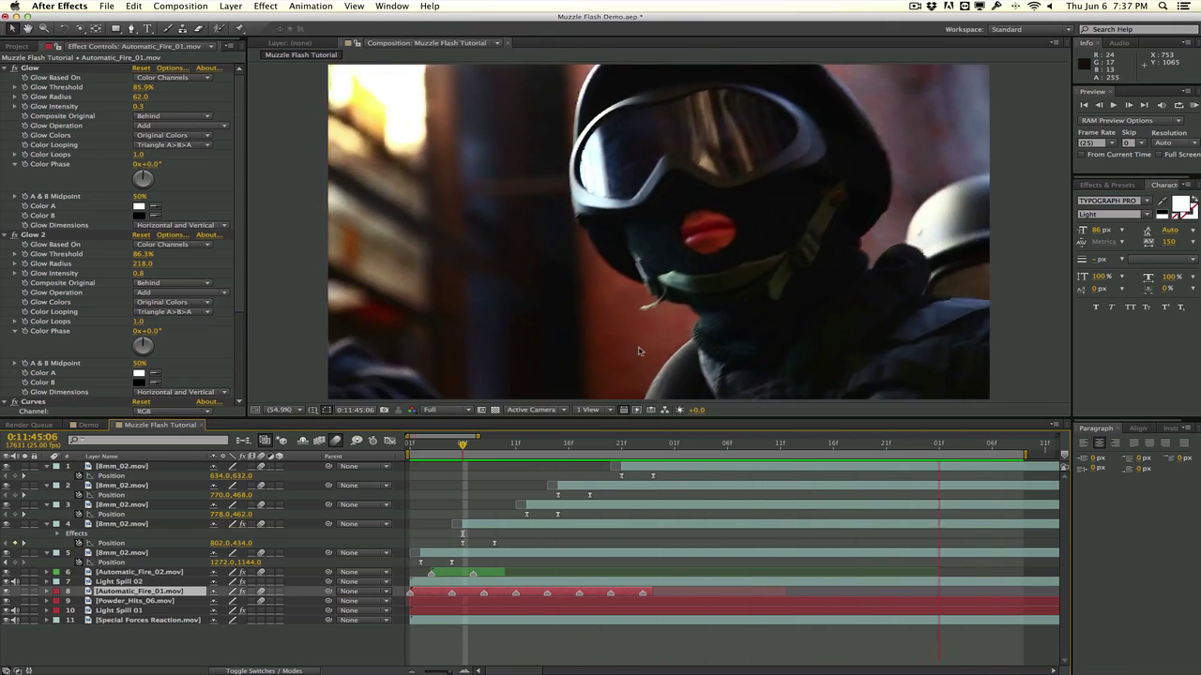
pyautogui.click(305, 341)
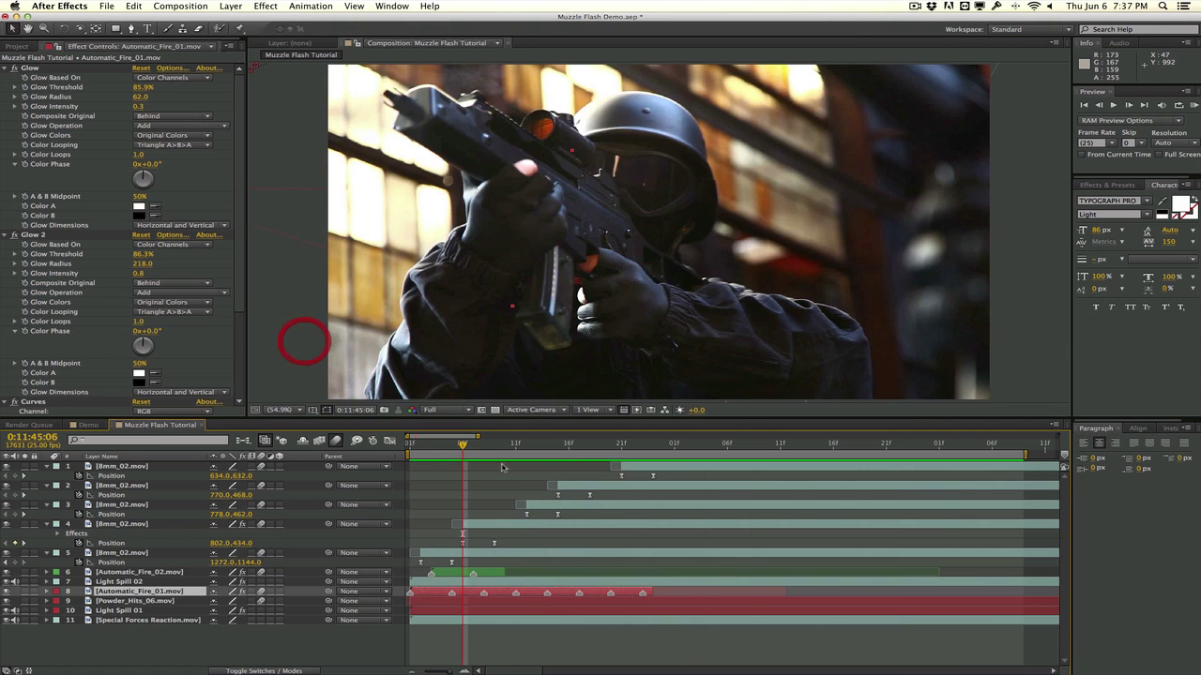
# Add an adjustment layer above all layers with the current time at 0:11:45:11 and rename it Mojo
pyautogui.moveTo(464, 446); pyautogui.dragTo(515, 446)
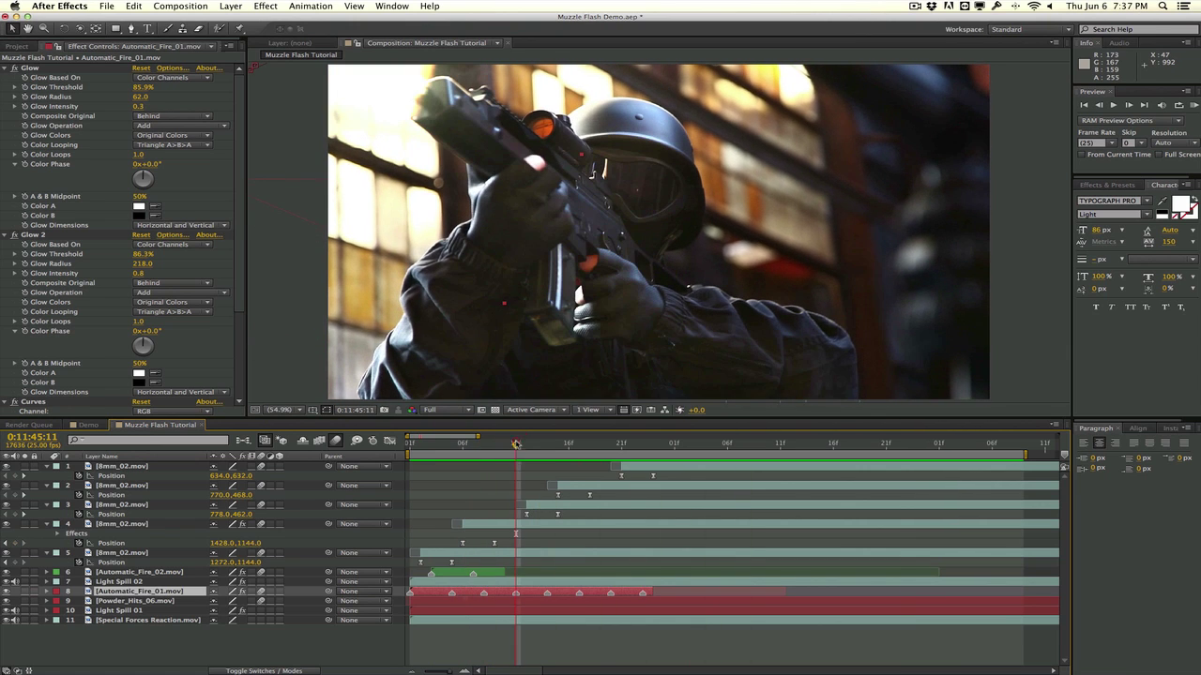
pyautogui.click(234, 6)
pyautogui.moveTo(282, 26)
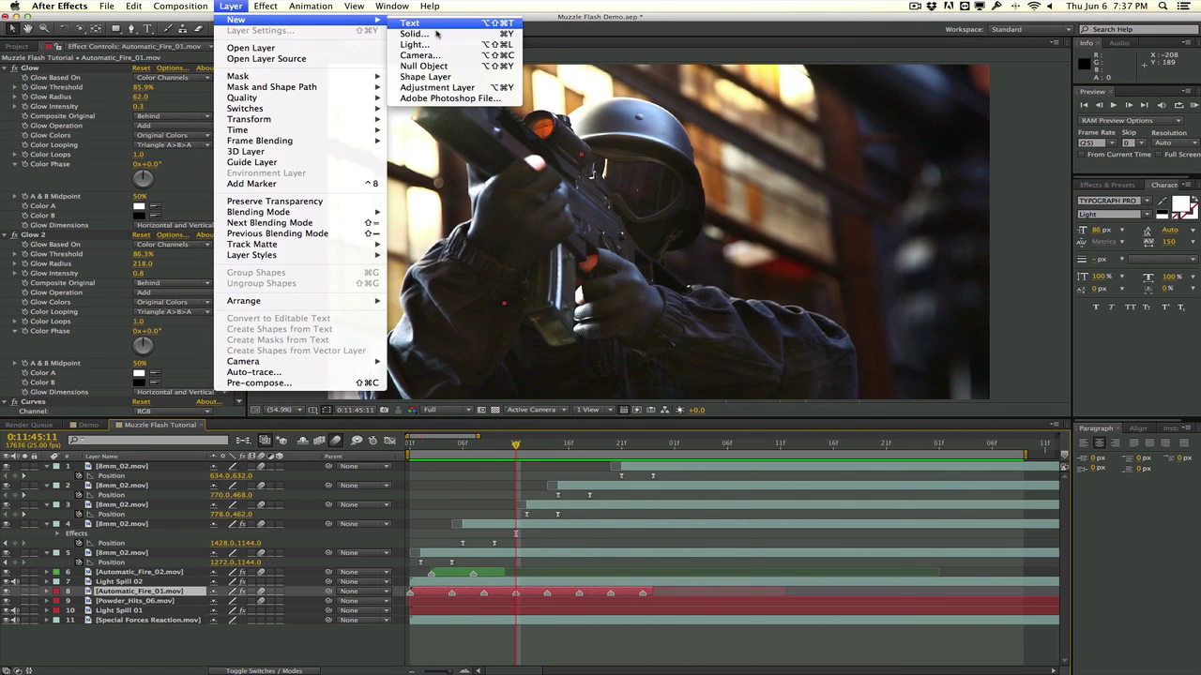
pyautogui.click(442, 86)
pyautogui.click(108, 464)
pyautogui.press('Return')
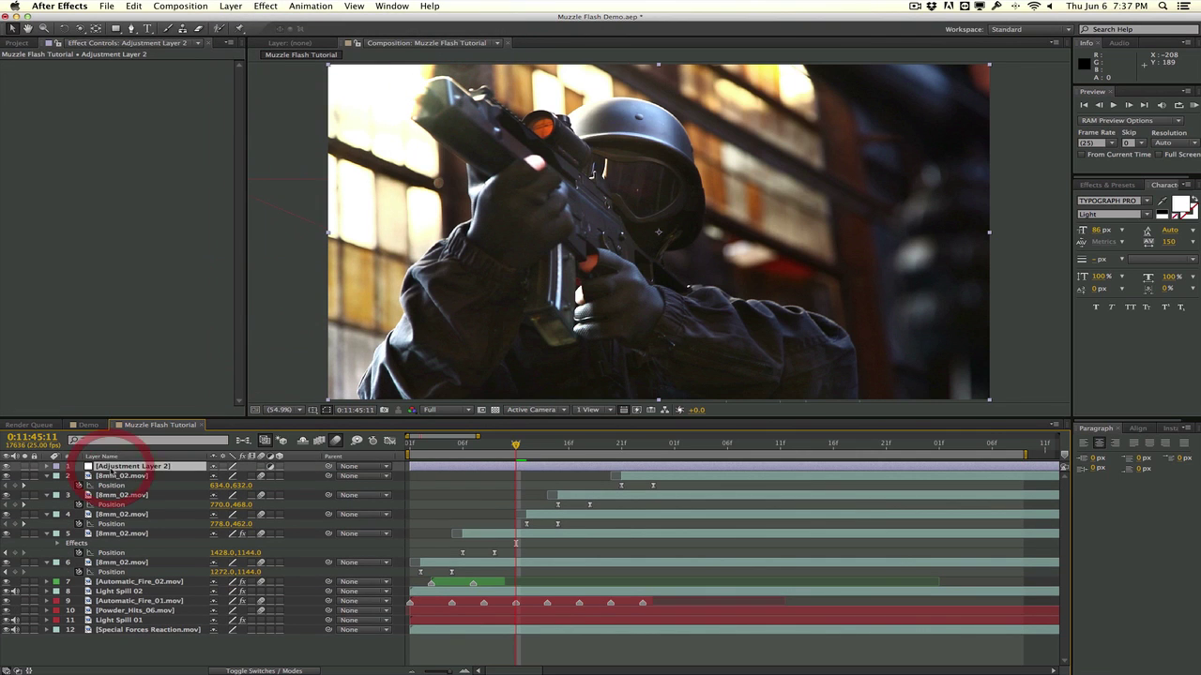
pyautogui.write('Mojo')
pyautogui.press('Return')
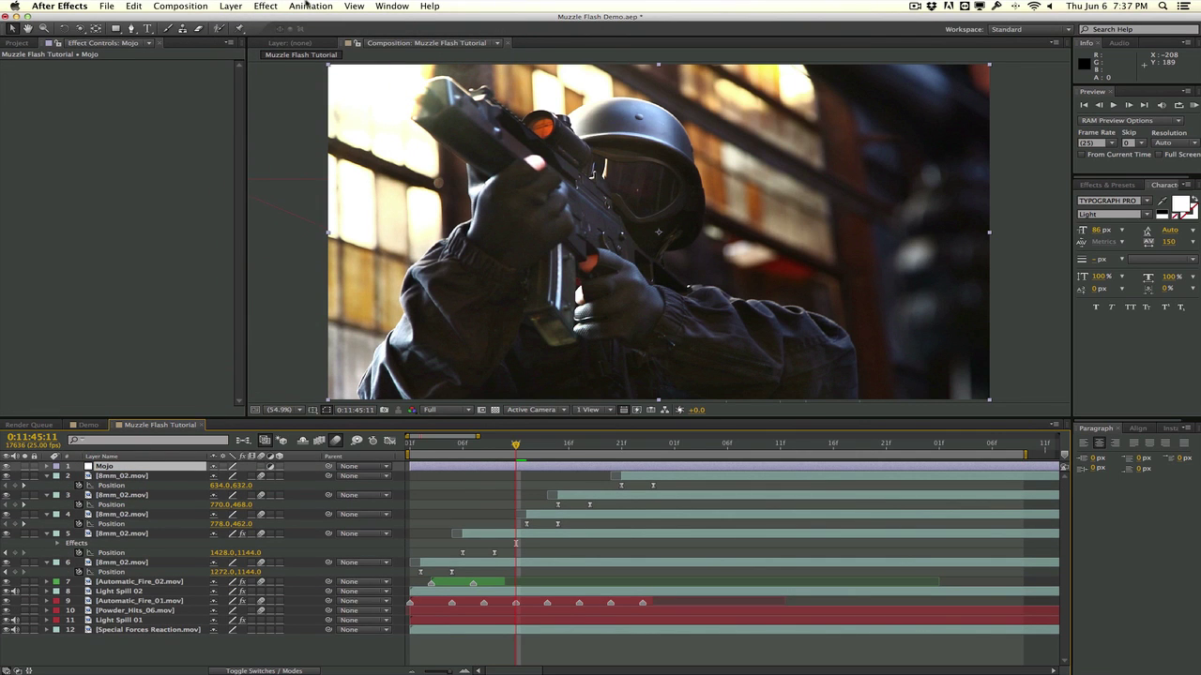
# Apply Magic Bullet Mojo to the adjustment layer with Mojo about 17, Mojo Balance 56 and Punch It 12
pyautogui.click(267, 6)
pyautogui.moveTo(356, 295)
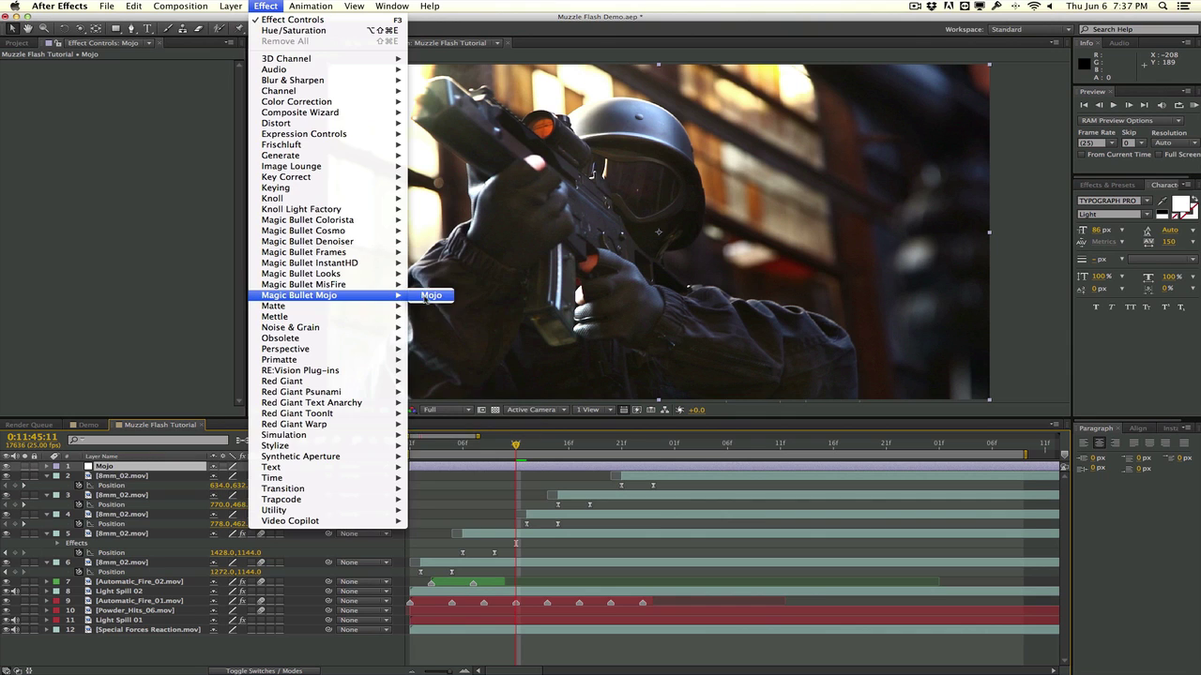
pyautogui.click(430, 295)
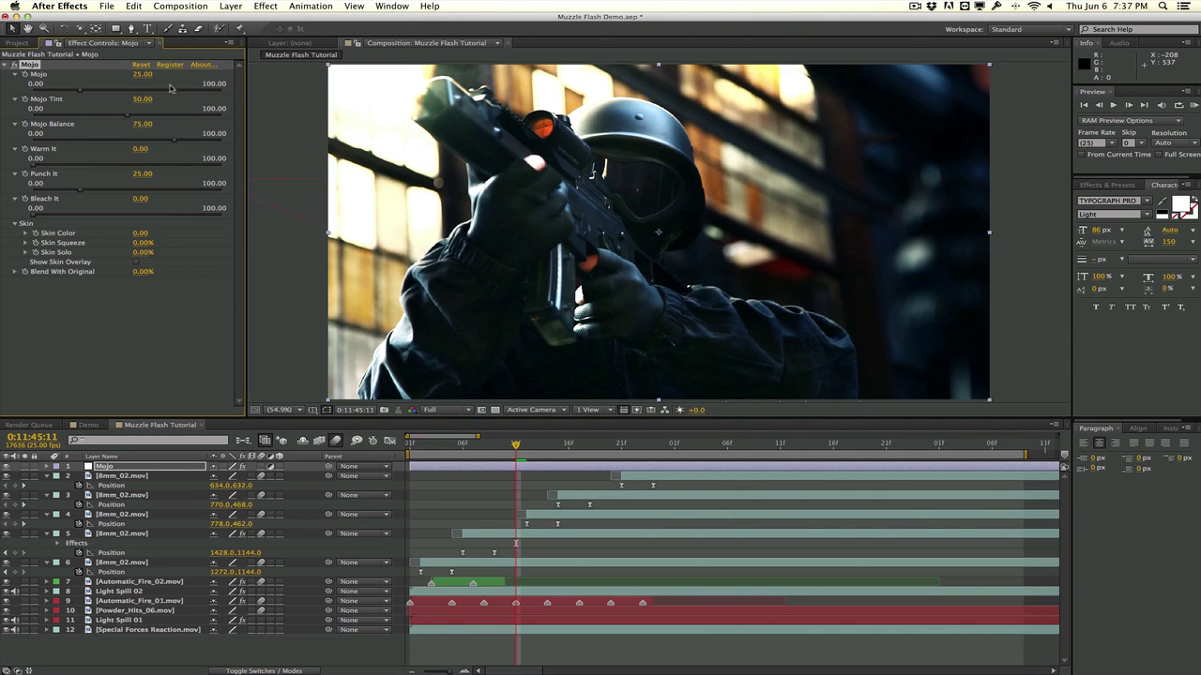
pyautogui.moveTo(51, 90); pyautogui.dragTo(59, 92)
pyautogui.click(64, 92)
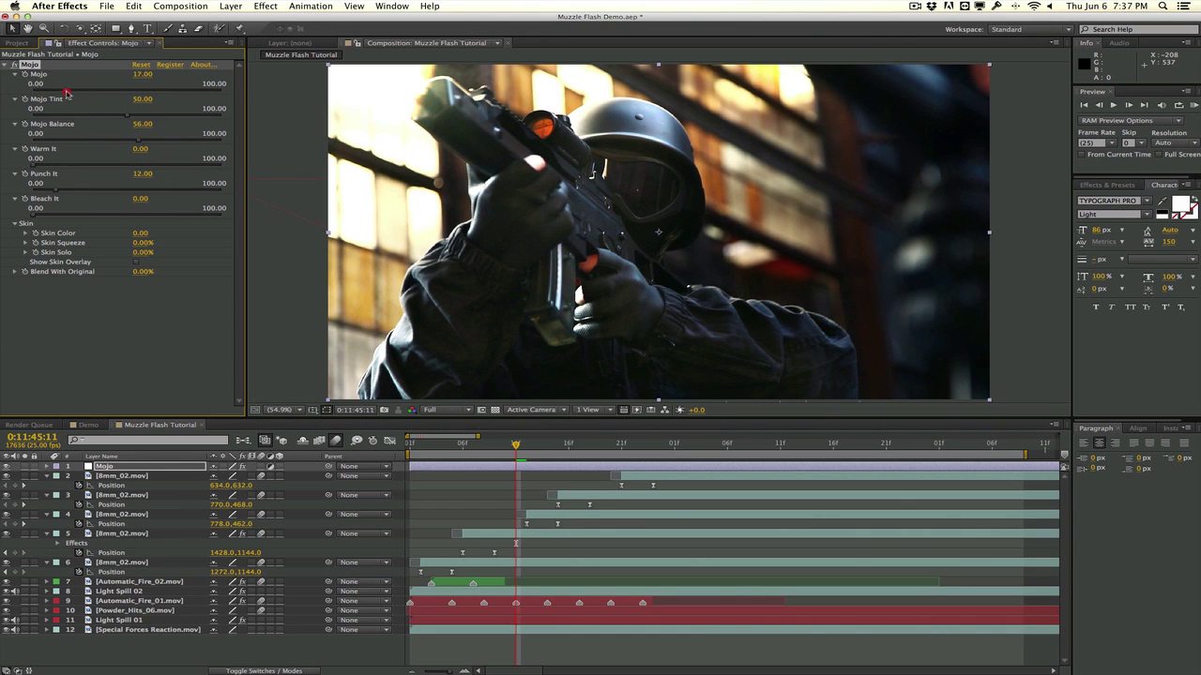
pyautogui.moveTo(65, 92); pyautogui.dragTo(68, 91)
# Nest Muzzle Flash Tutorial in a new composition and squash its layer vertically to leave black bars above and below
pyautogui.click(17, 43)
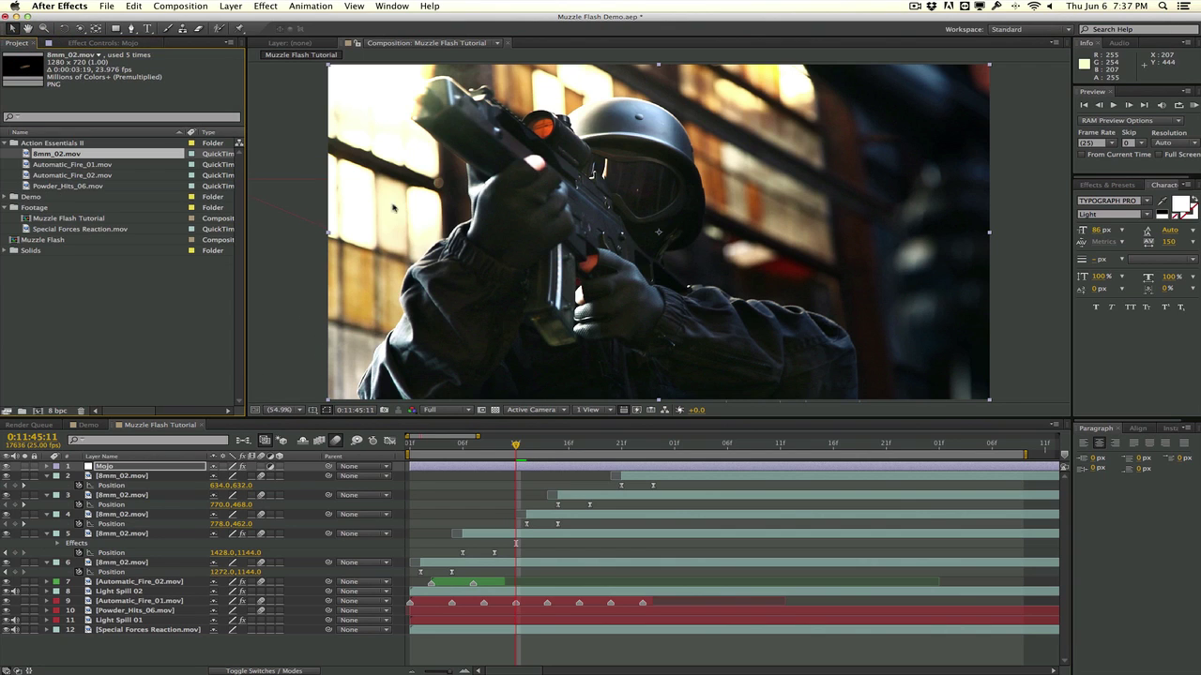
pyautogui.moveTo(68, 221); pyautogui.dragTo(38, 411)
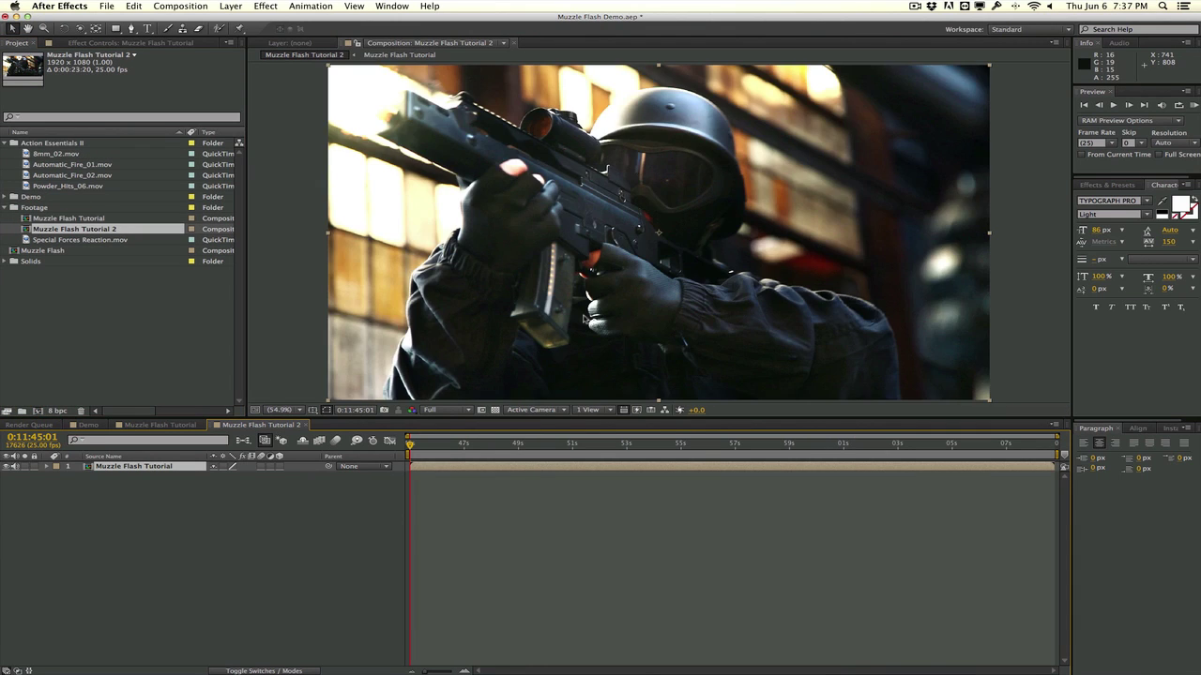
pyautogui.scroll(-3, 584, 319)
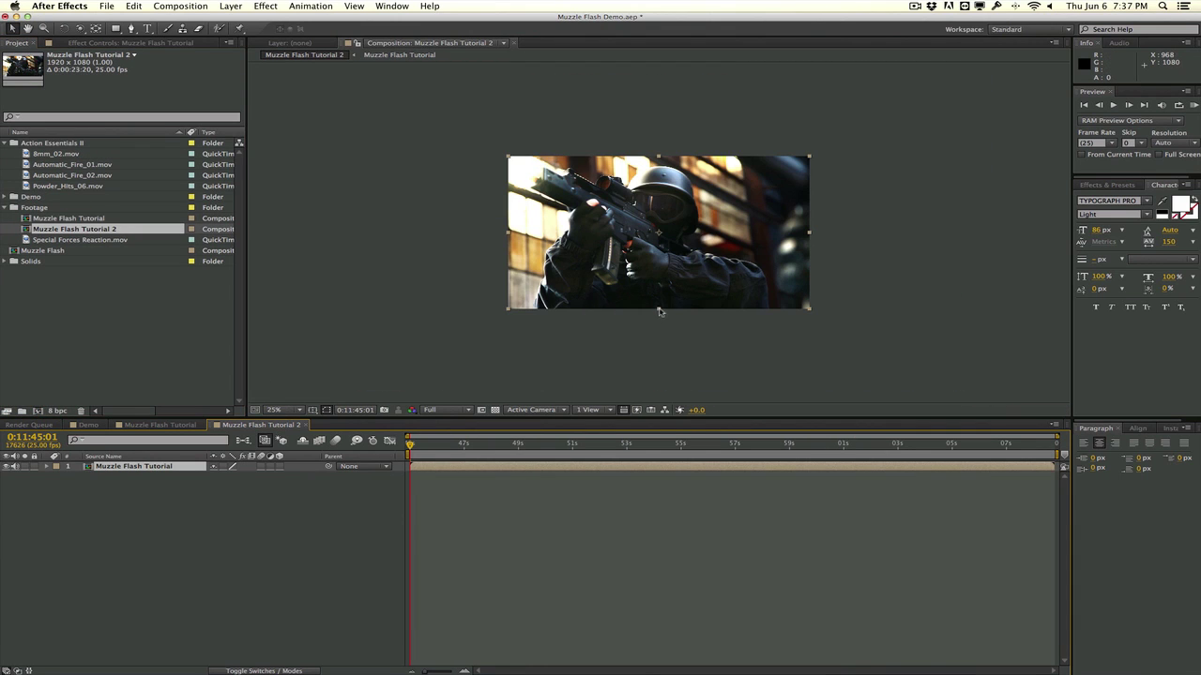
pyautogui.moveTo(660, 313); pyautogui.dragTo(660, 292)
pyautogui.scroll(2, 651, 276)
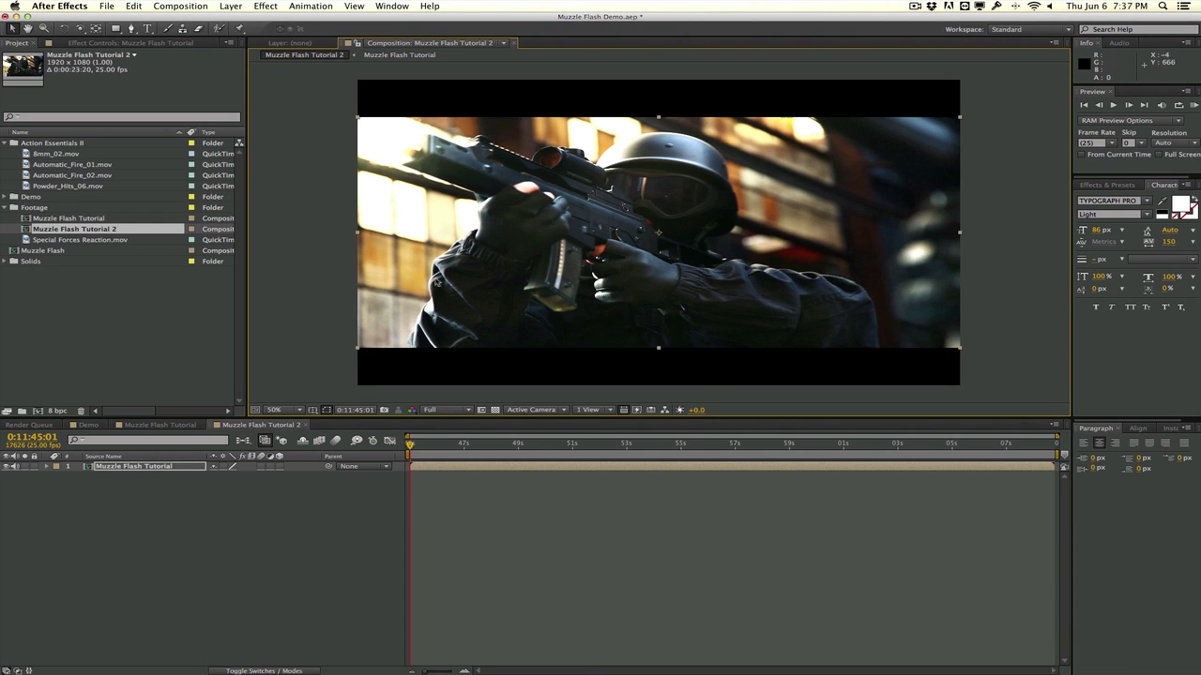
pyautogui.moveTo(659, 350)
pyautogui.mouseDown()
pyautogui.moveTo(660, 384)
pyautogui.moveTo(661, 352)
pyautogui.mouseUp()
pyautogui.click(335, 340)
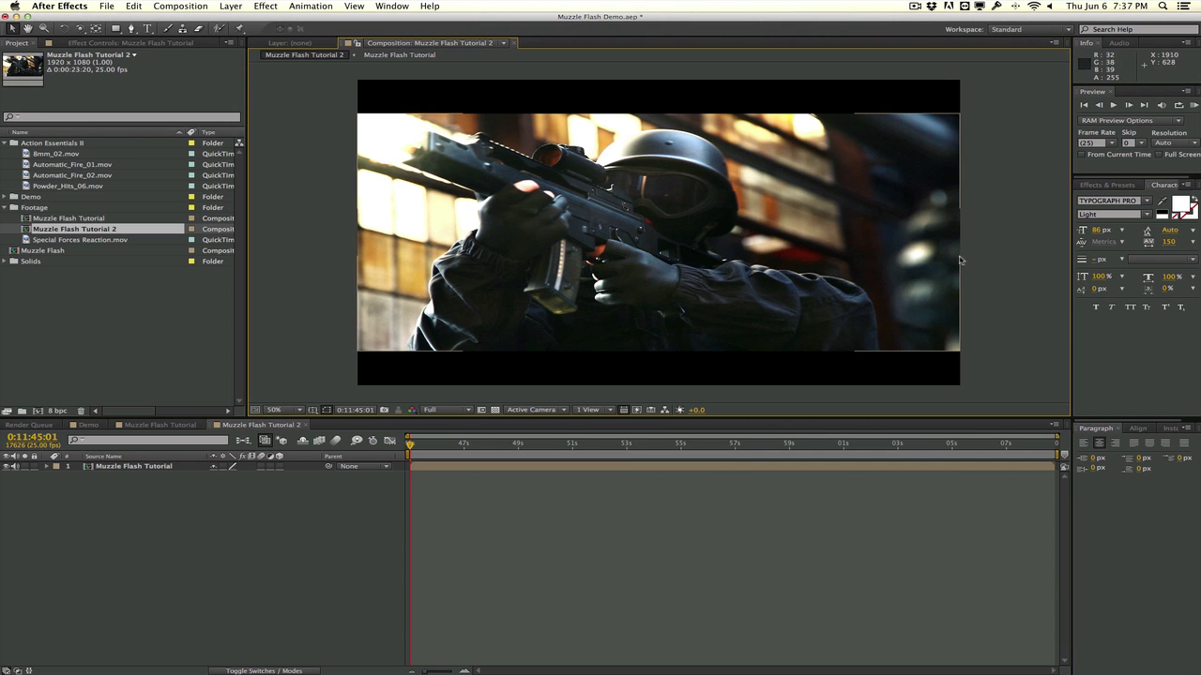
# Preview the widescreen Muzzle Flash Tutorial 2 composition in motion
pyautogui.click(1192, 106)
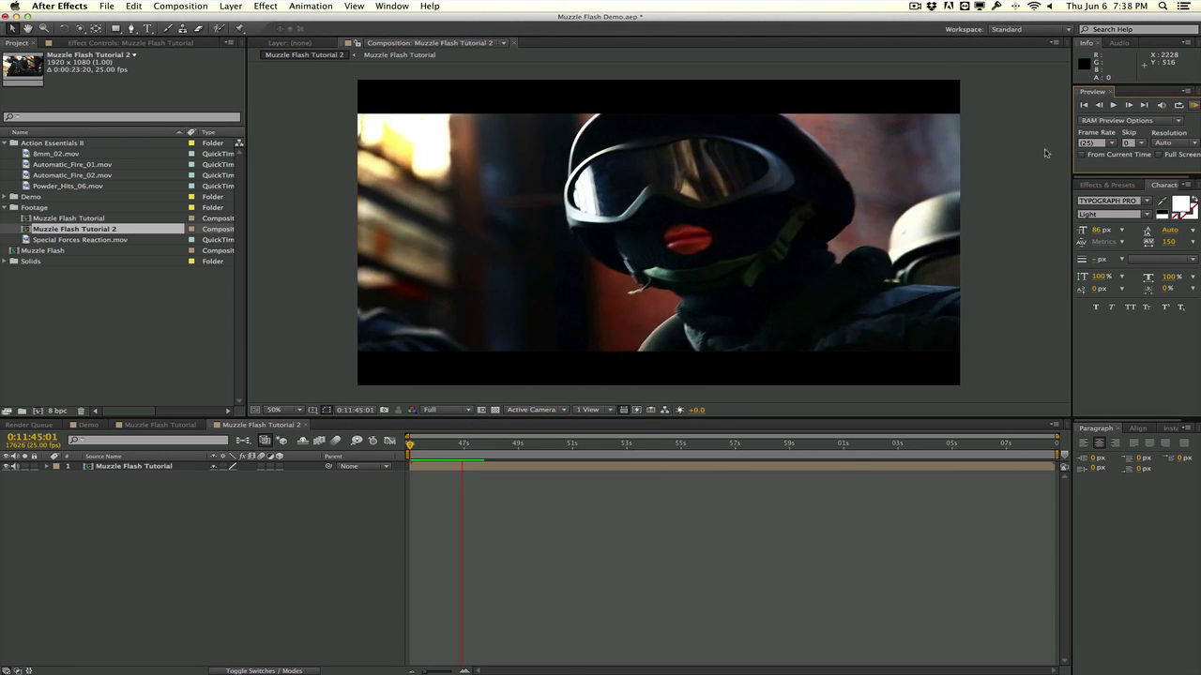
pyautogui.press('space')
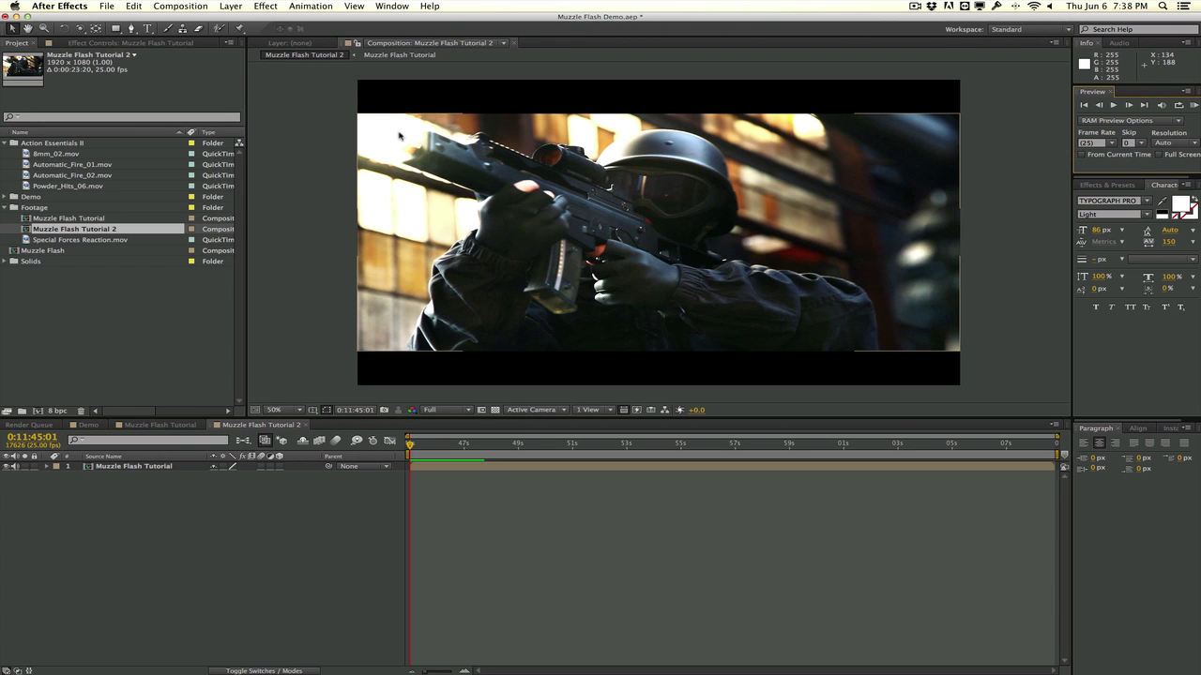
# Add a Fast Blur effect to the Automatic_Fire_01.mov layer in the Muzzle Flash Tutorial composition
pyautogui.click(160, 425)
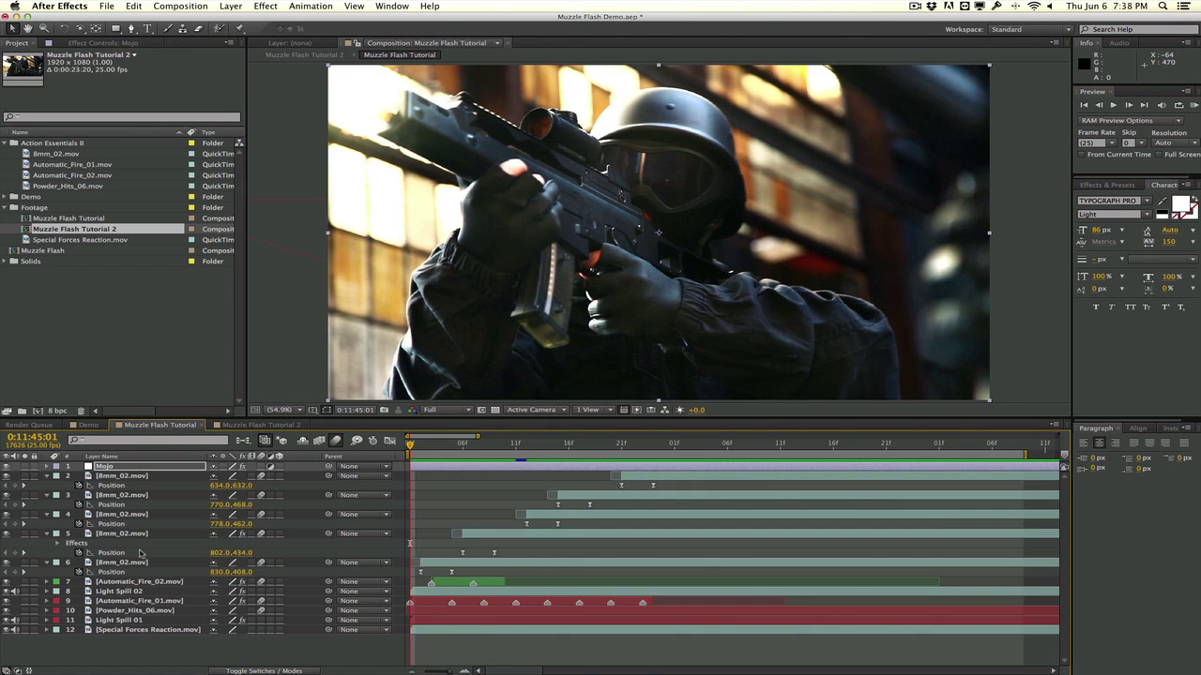
pyautogui.click(141, 582)
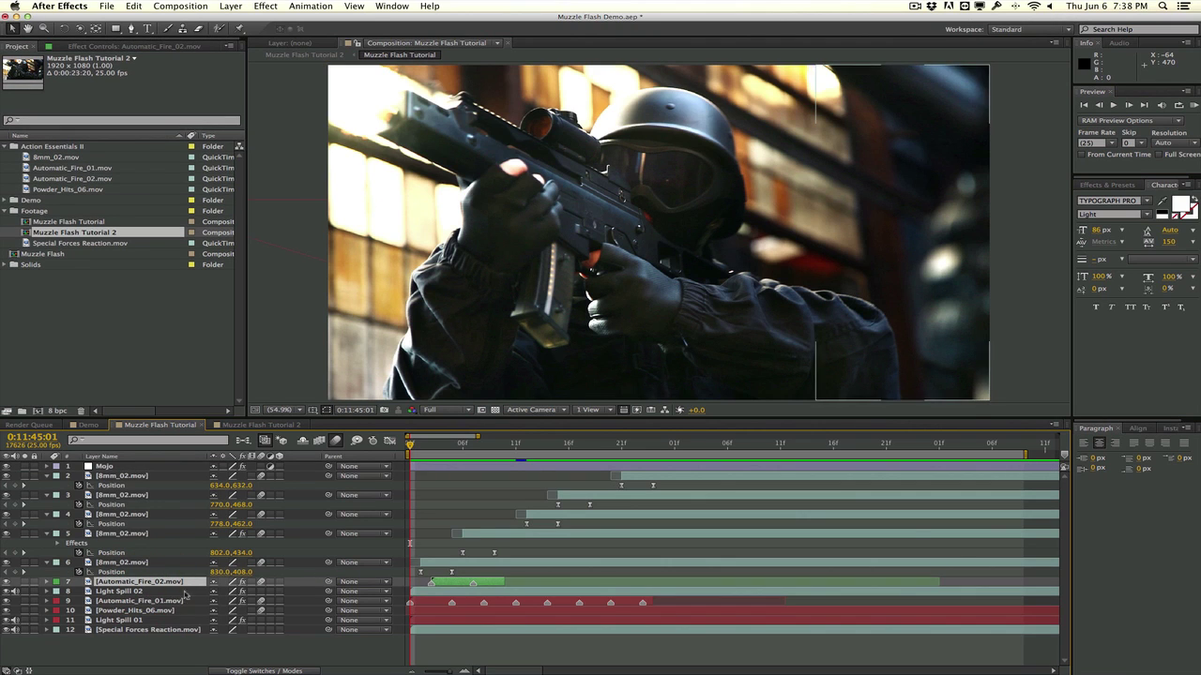
pyautogui.click(141, 600)
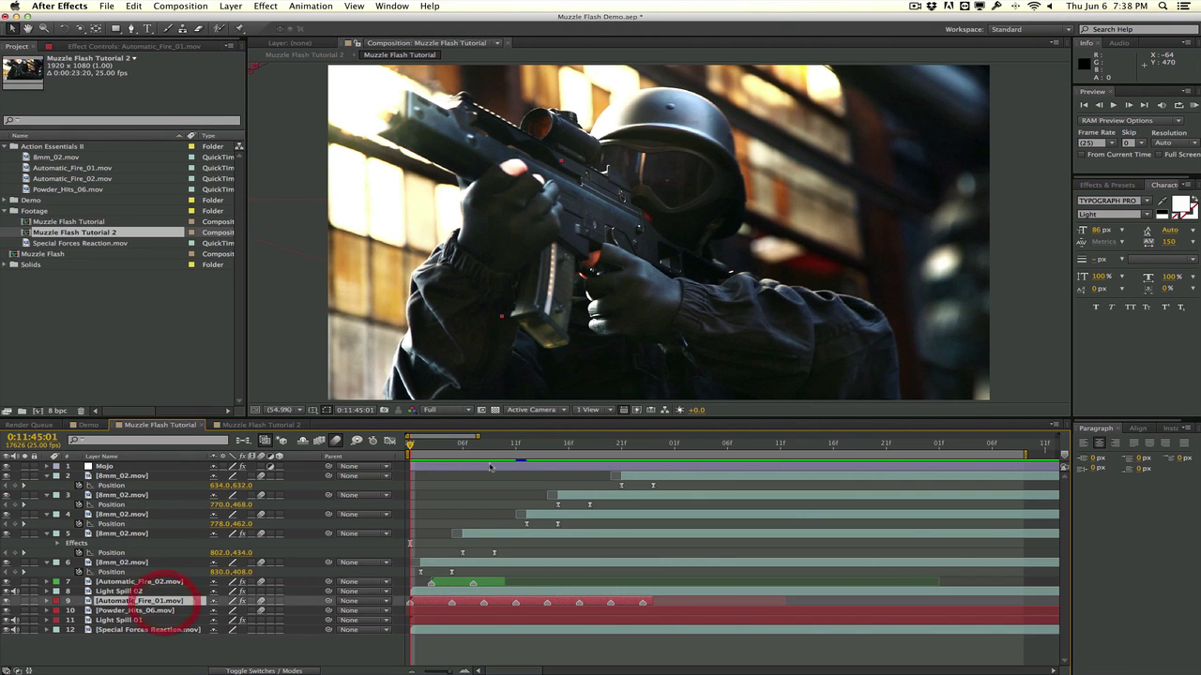
pyautogui.click(266, 6)
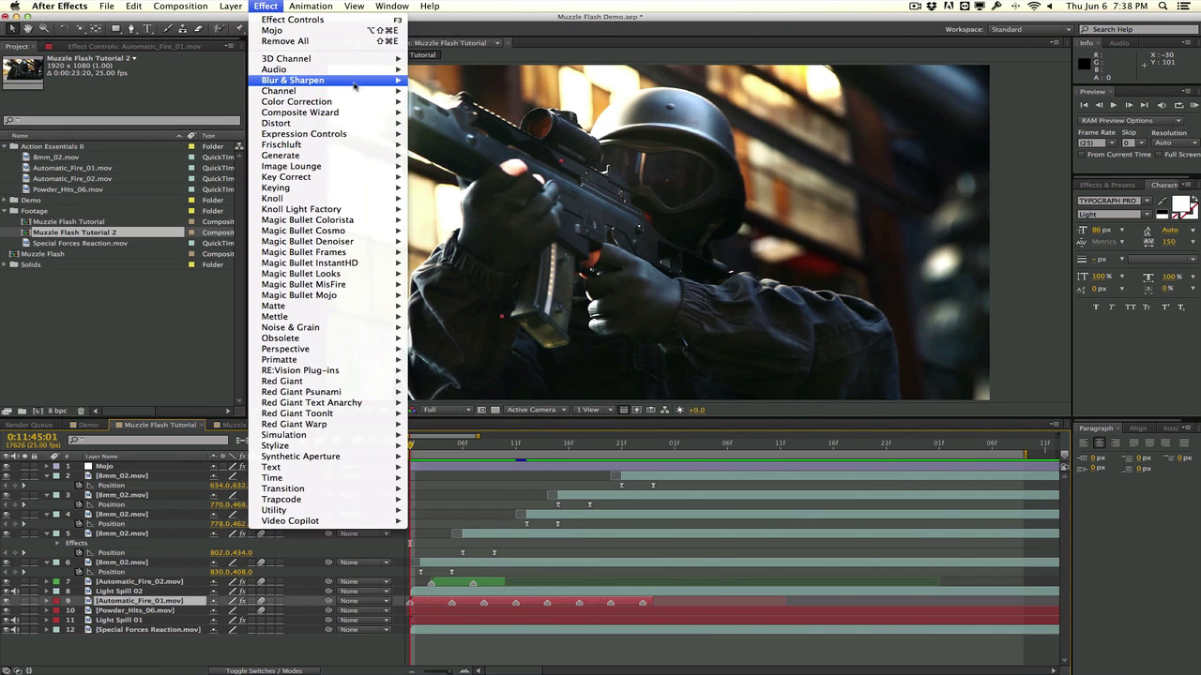
pyautogui.moveTo(357, 83)
pyautogui.click(474, 193)
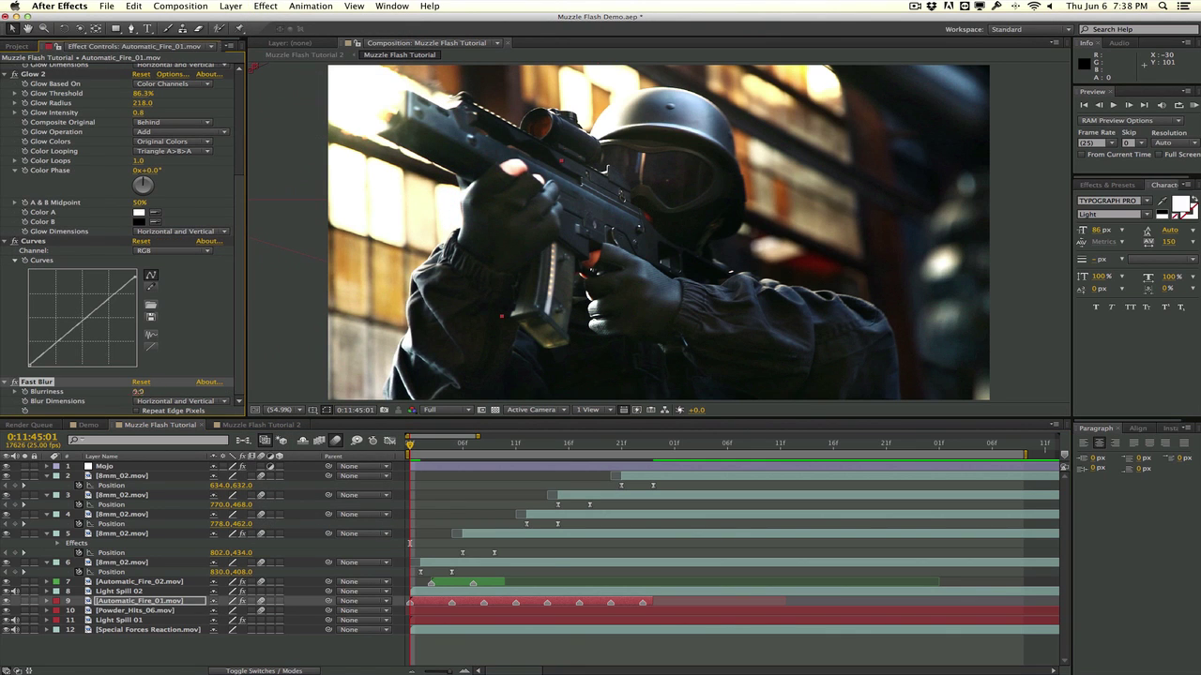
# Turn on Repeat Edge Pixels for the Fast Blur on Automatic_Fire_01.mov and set its Blurriness to 1.5
pyautogui.click(138, 391)
pyautogui.click(156, 411)
pyautogui.click(141, 391)
pyautogui.write('2')
pyautogui.click(209, 350)
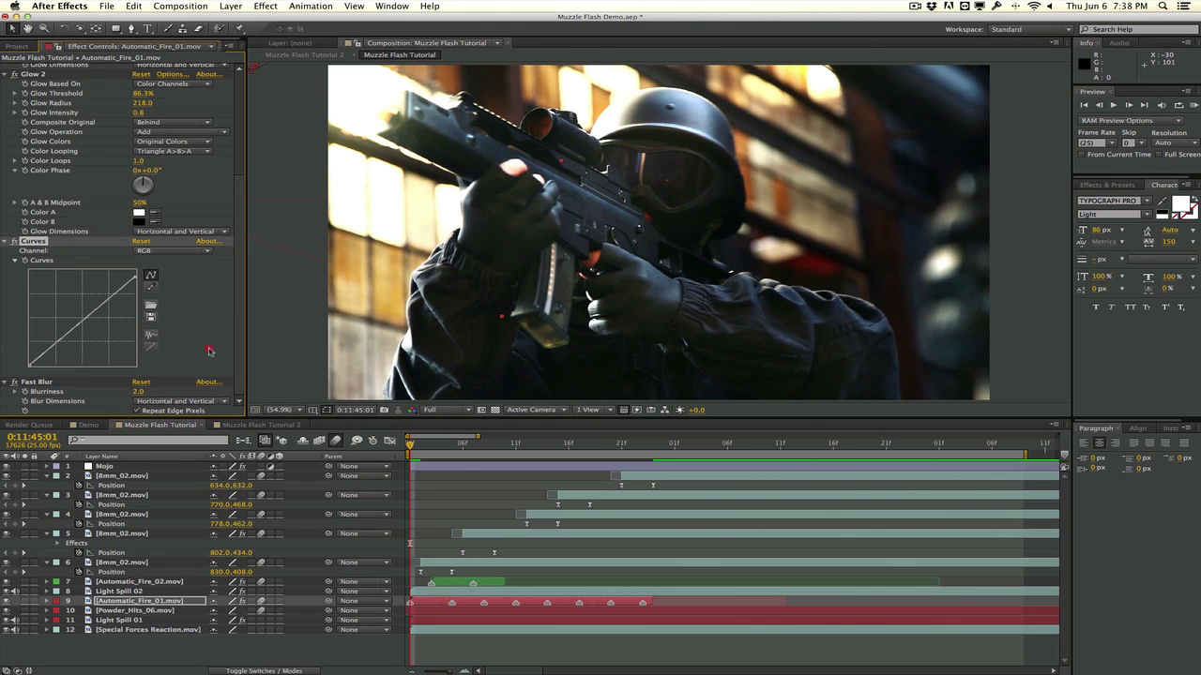
pyautogui.click(140, 393)
pyautogui.write('1.5')
pyautogui.press('Return')
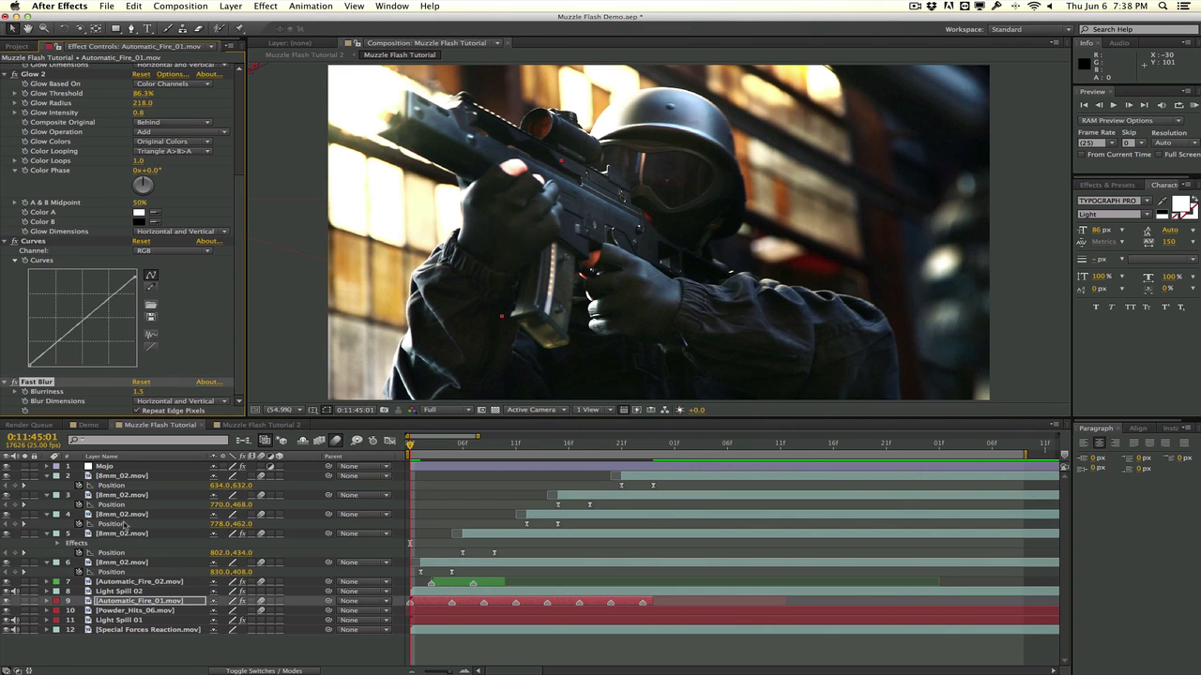
# Apply the same Fast Blur to Automatic_Fire_02.mov above its Glow effects, with Blurriness 1.5 and Repeat Edge Pixels on
pyautogui.click(141, 582)
pyautogui.click(88, 352)
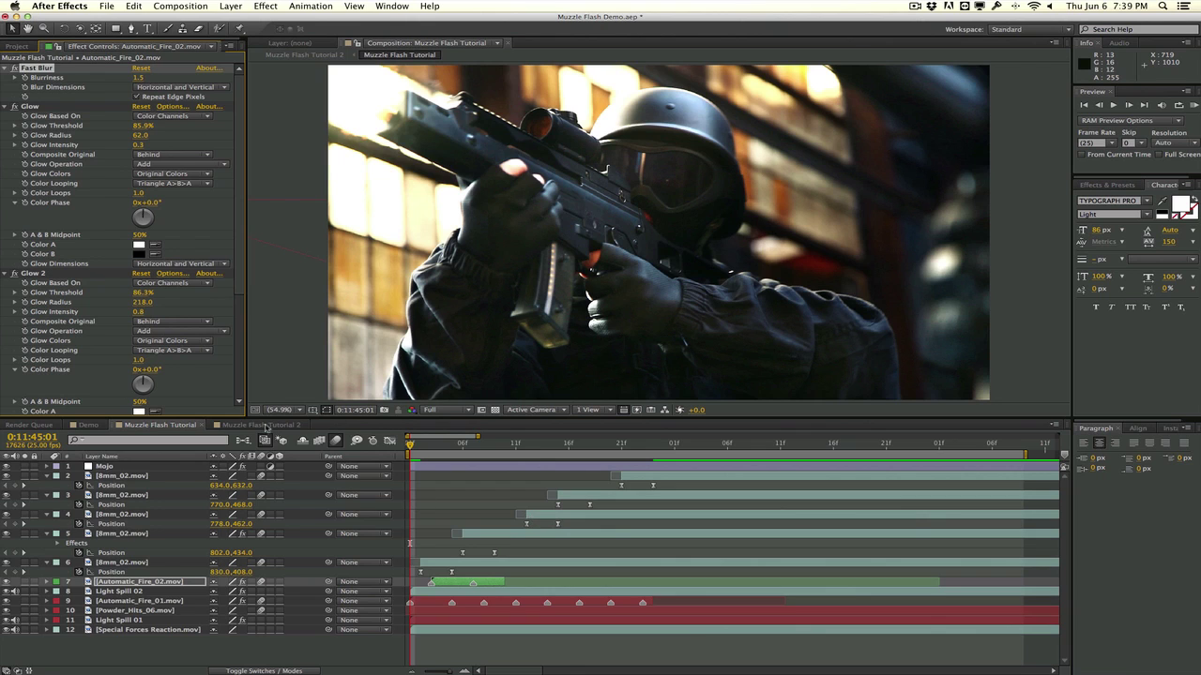
# Rename the widescreen composition Muzzle Flash Tutorial 2 as Final Comp
pyautogui.click(269, 425)
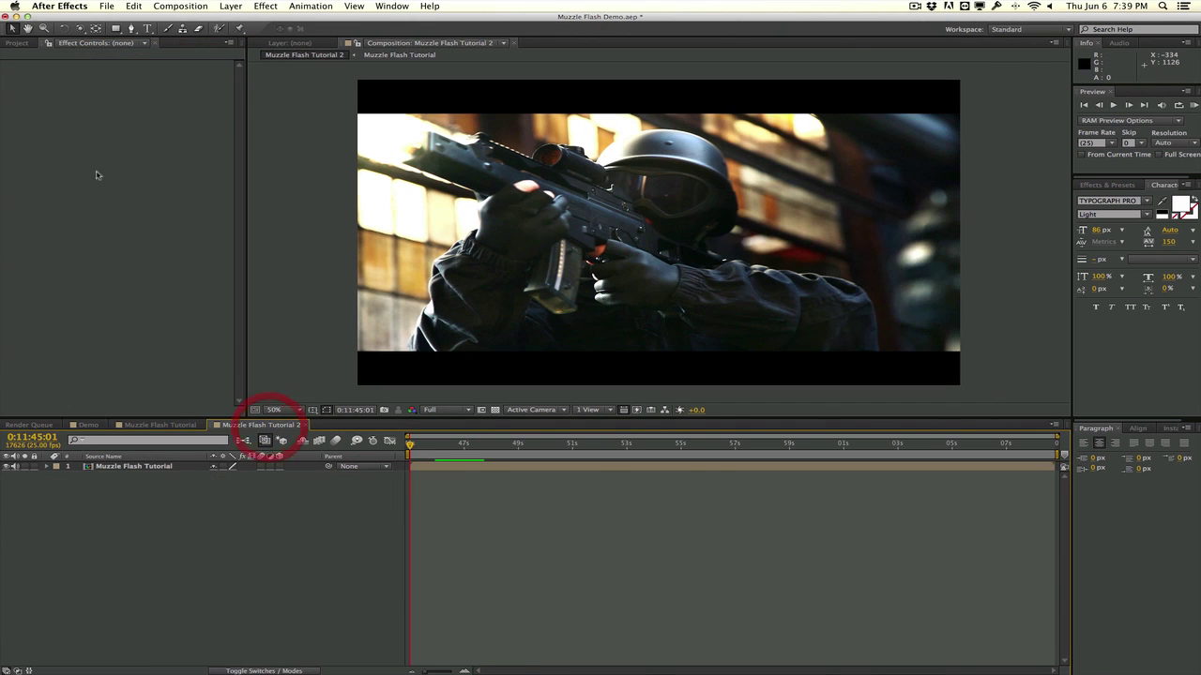
pyautogui.click(16, 44)
pyautogui.press('Return')
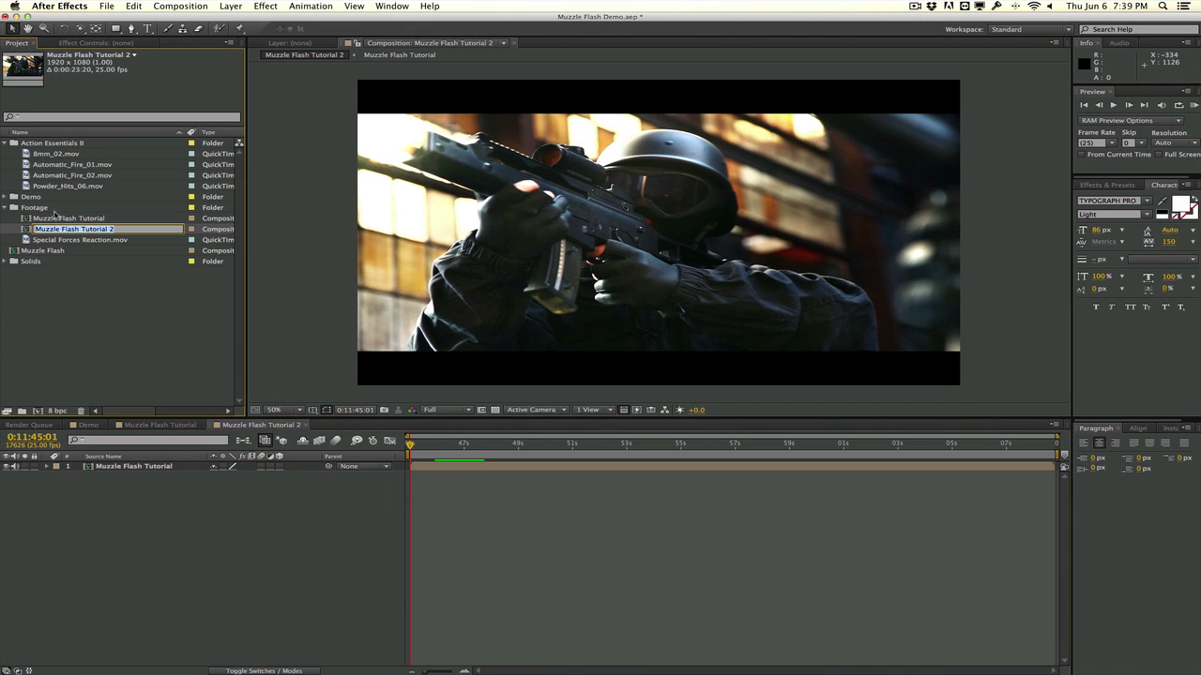
pyautogui.write('Final Comp')
pyautogui.press('Return')
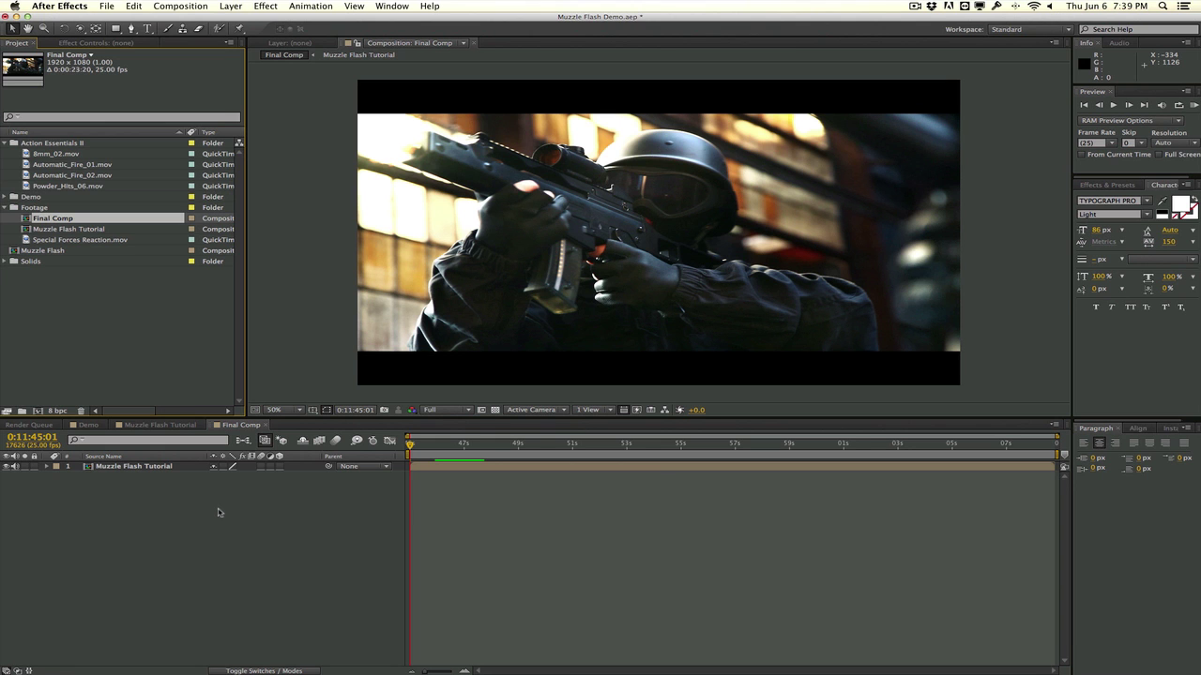
# Preview Final Comp in motion to check the softened muzzle flashes
pyautogui.press('space')
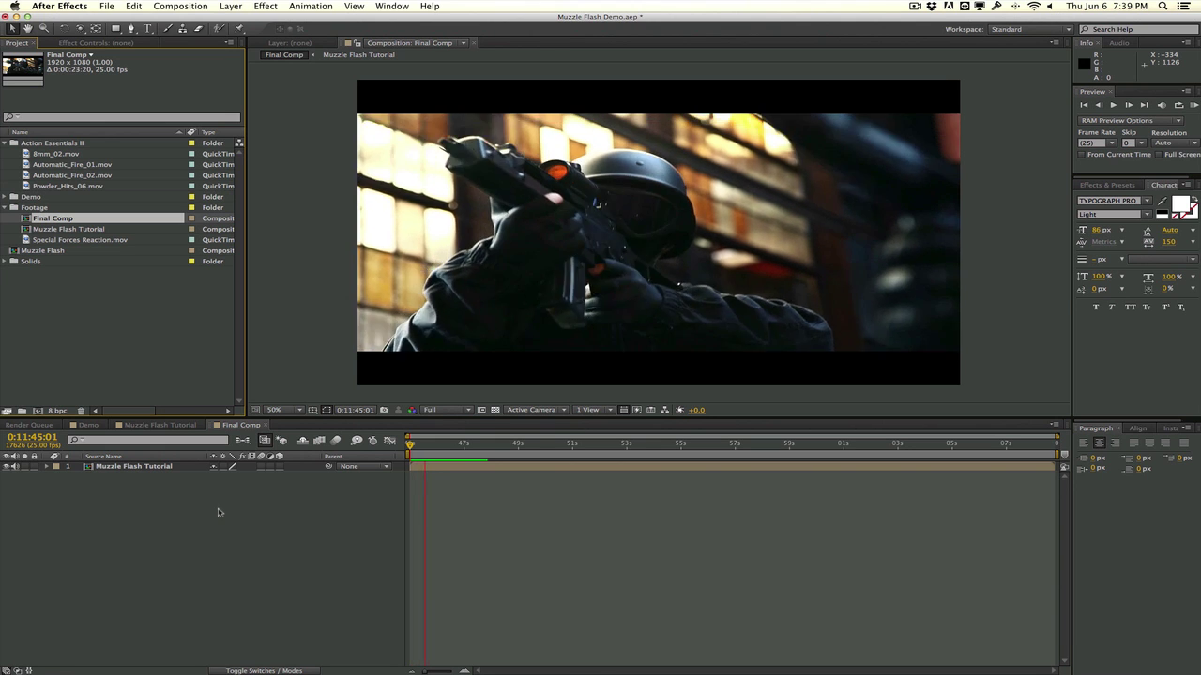
pyautogui.press('space')
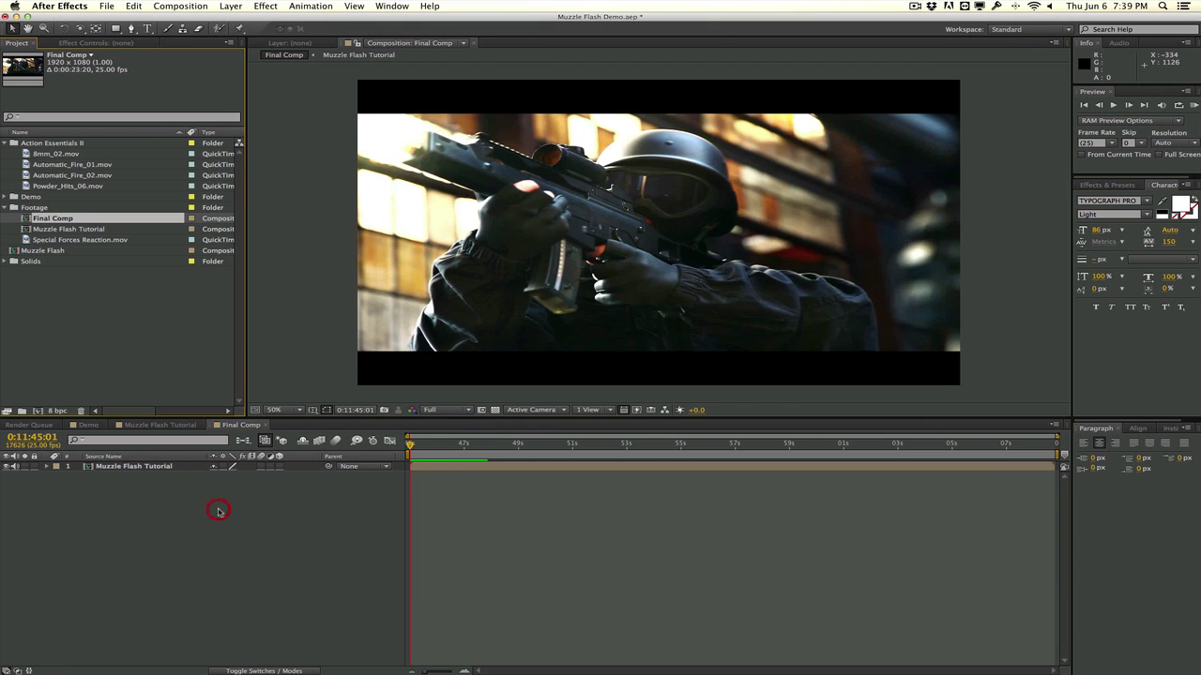